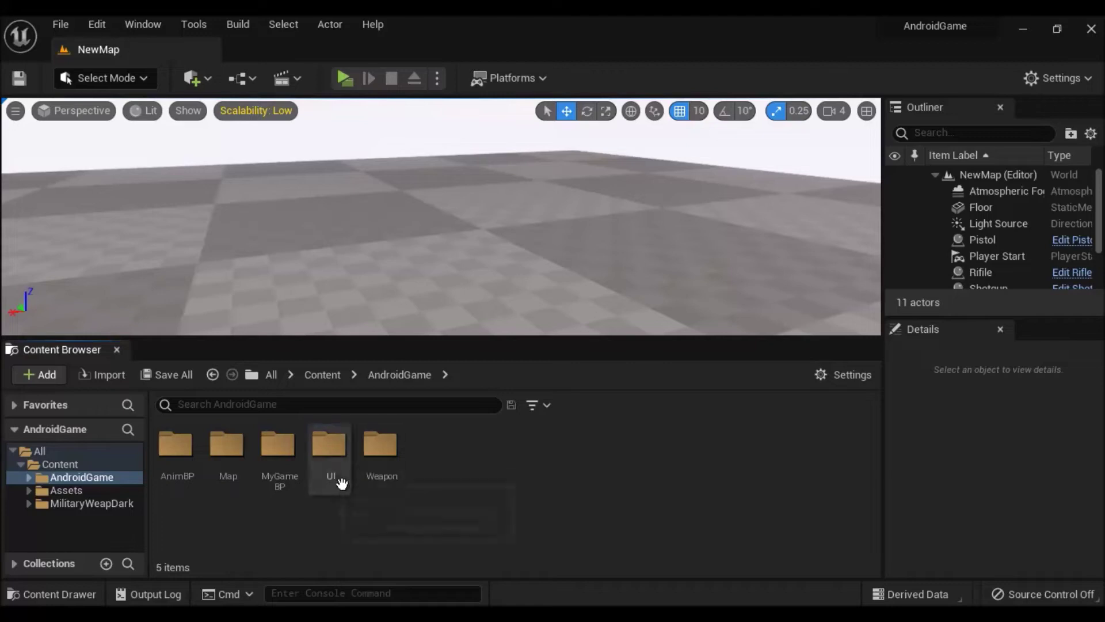
Open the PlayerControllerWB widget blueprint from the UI folder and zoom onto the weapon boxes
double_click(329, 467)
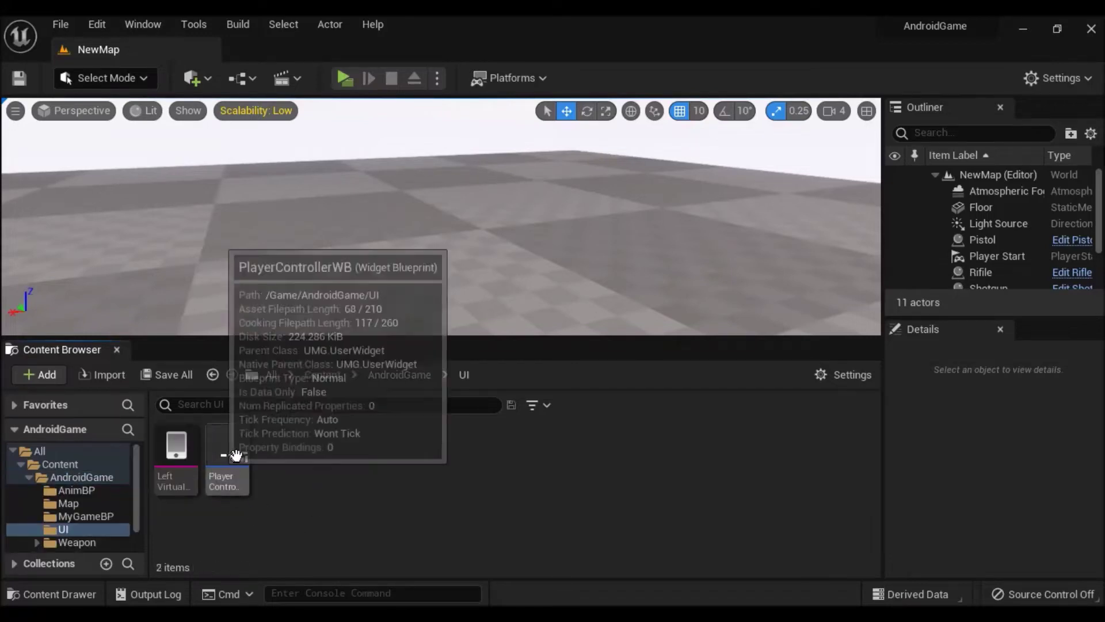
double_click(228, 454)
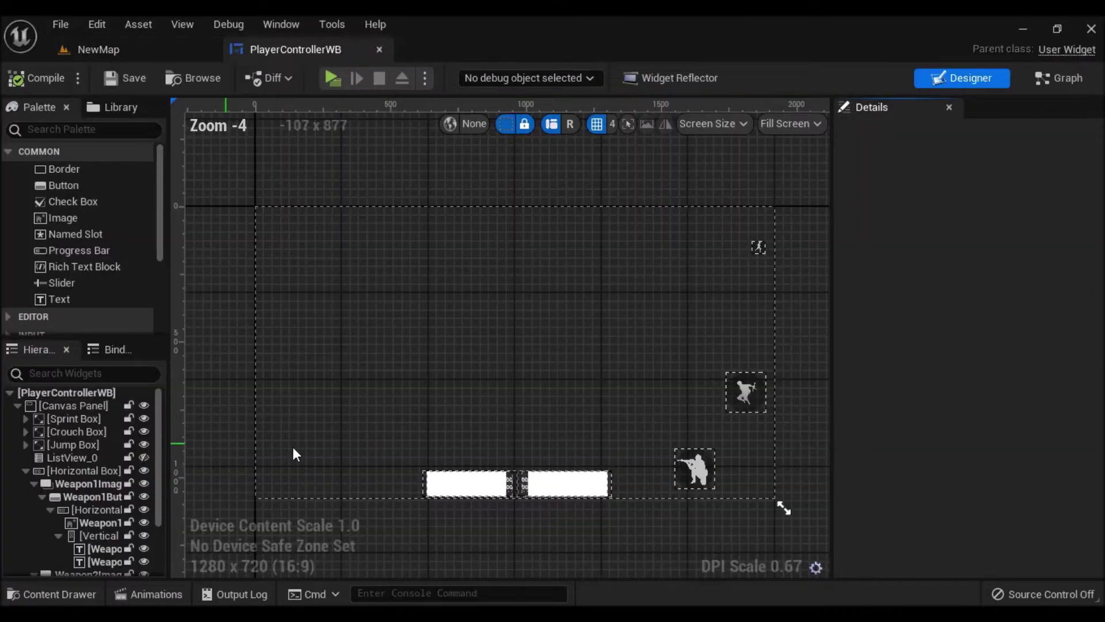
scroll(550, 433, up, 4)
right_drag(553, 453, 555, 388)
scroll(555, 388, up, 3)
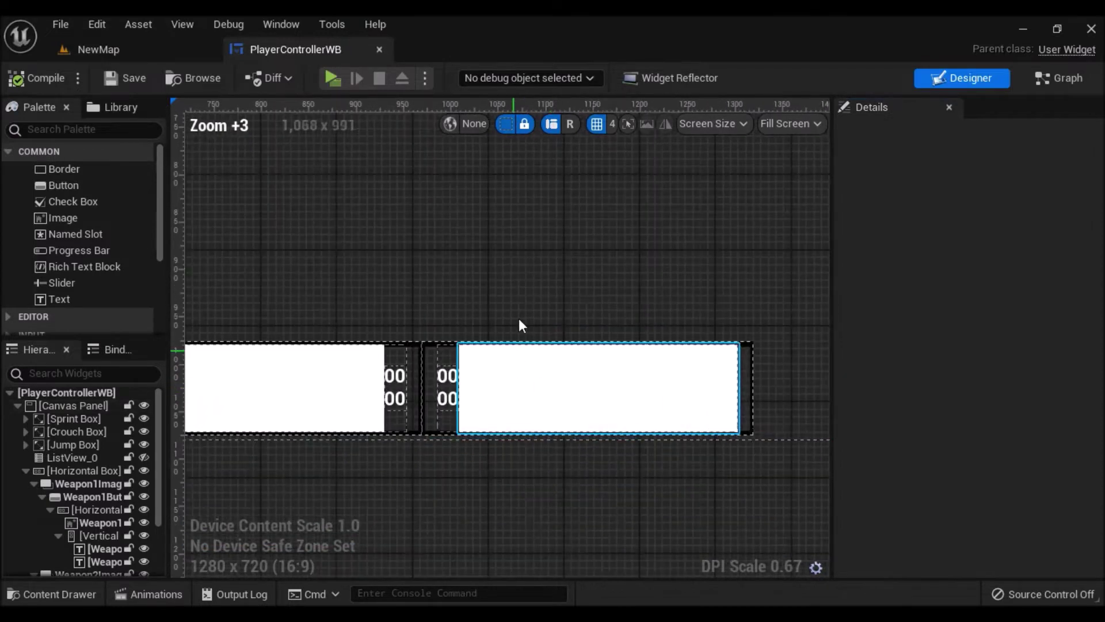
Collapse the Weapon1Image and Weapon2Image Hierarchy rows and select their horizontal box
click(519, 366)
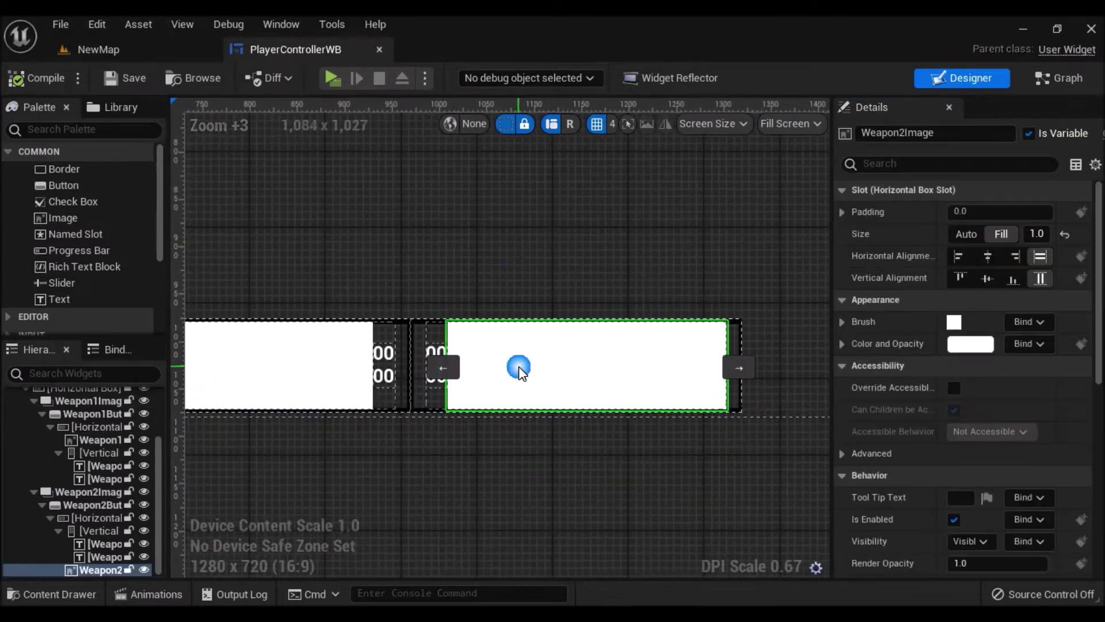
click(31, 492)
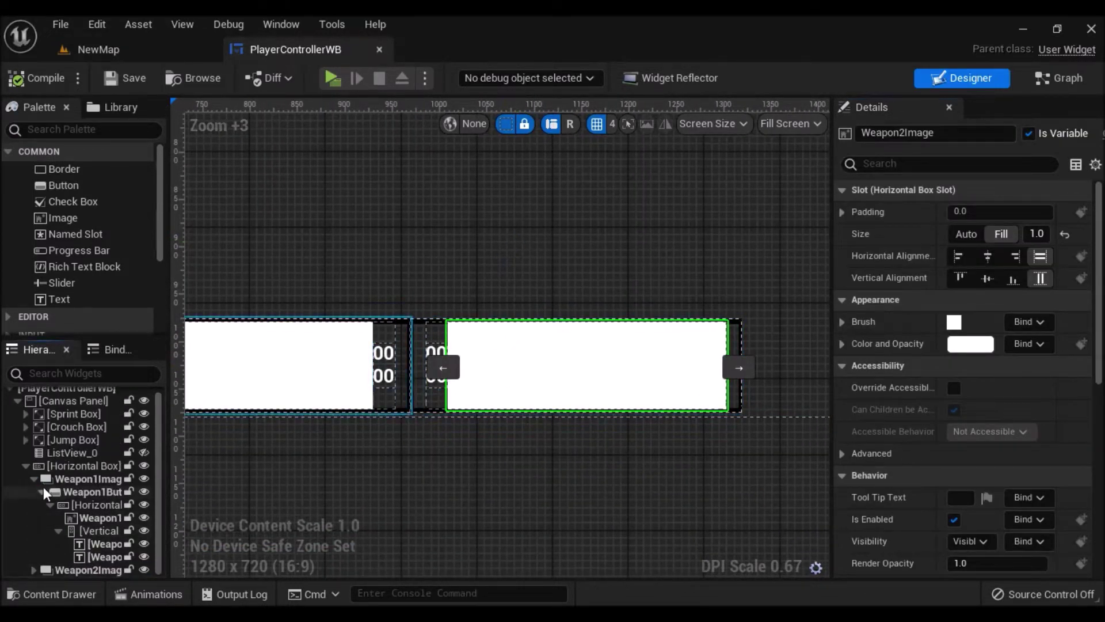
click(33, 479)
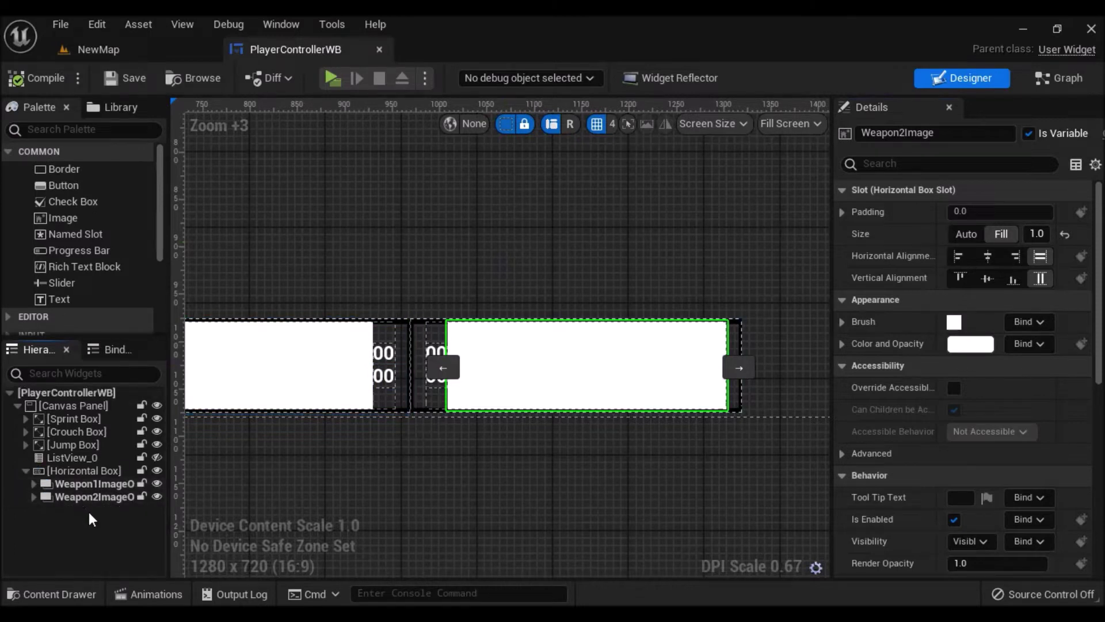
click(95, 468)
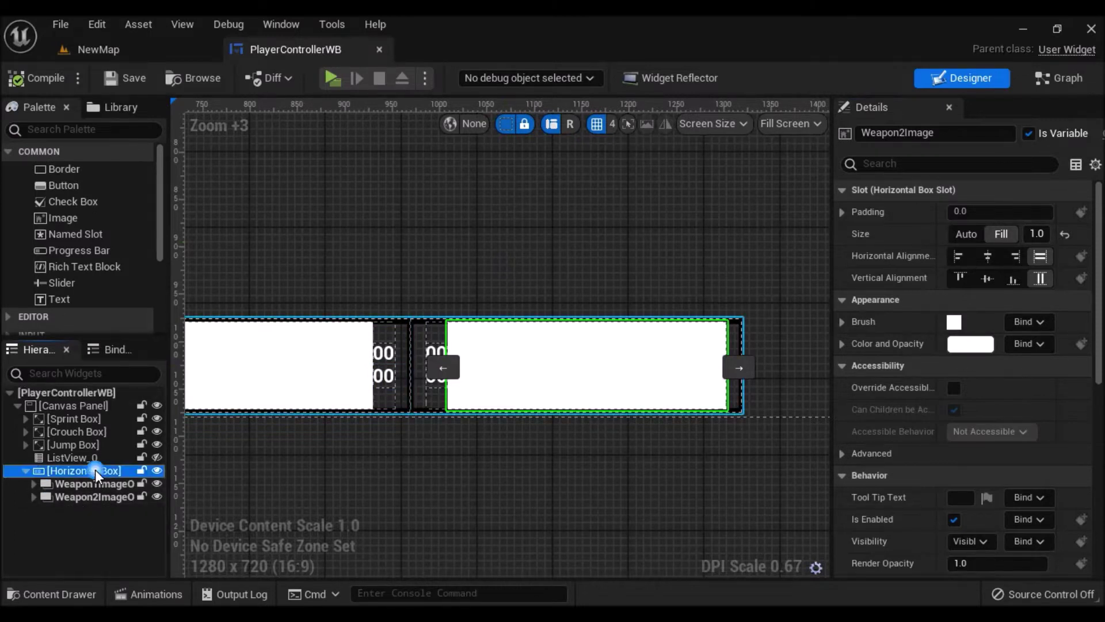
Wrap the weapon images' horizontal box in a new Vertical Box
right_click(85, 472)
mouse_move(136, 405)
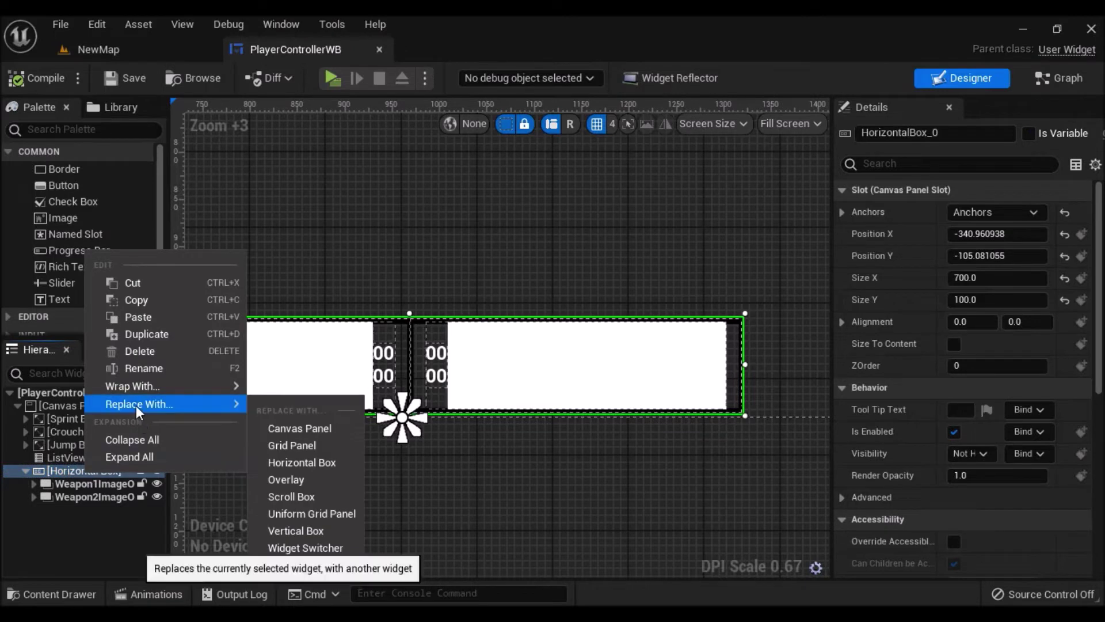
mouse_move(143, 387)
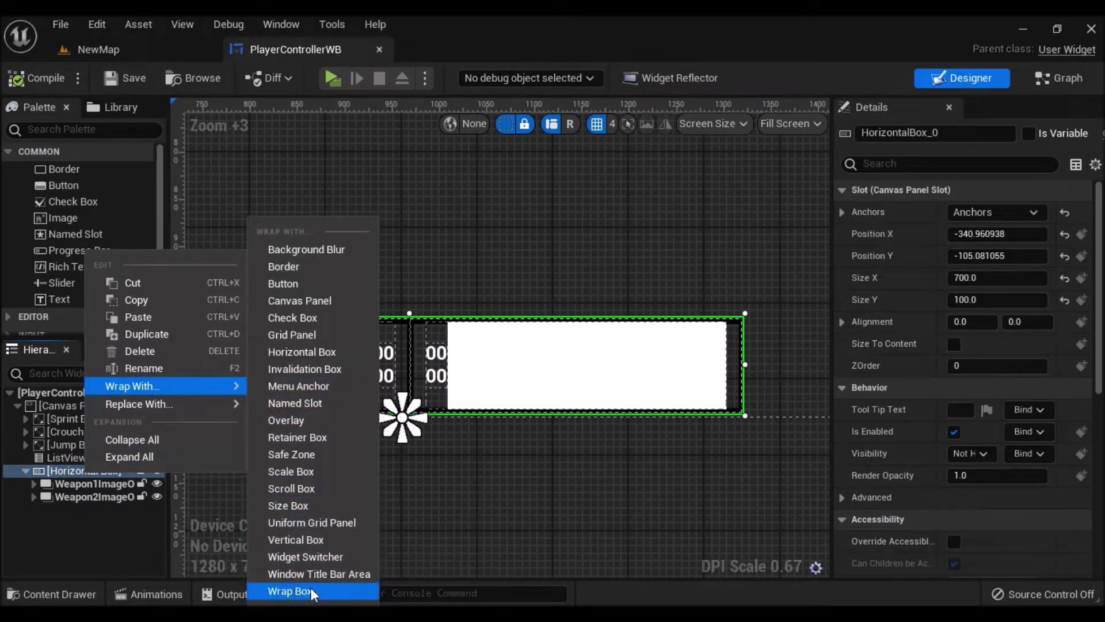
click(304, 540)
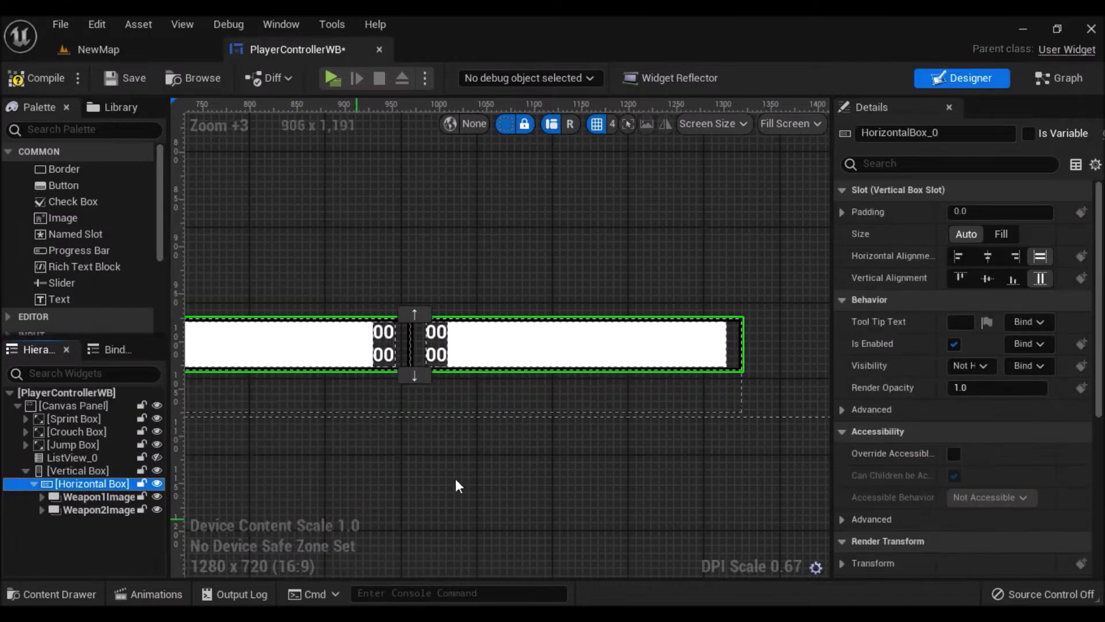
Set the horizontal box Size to Fill and the vertical box height to 125
click(84, 472)
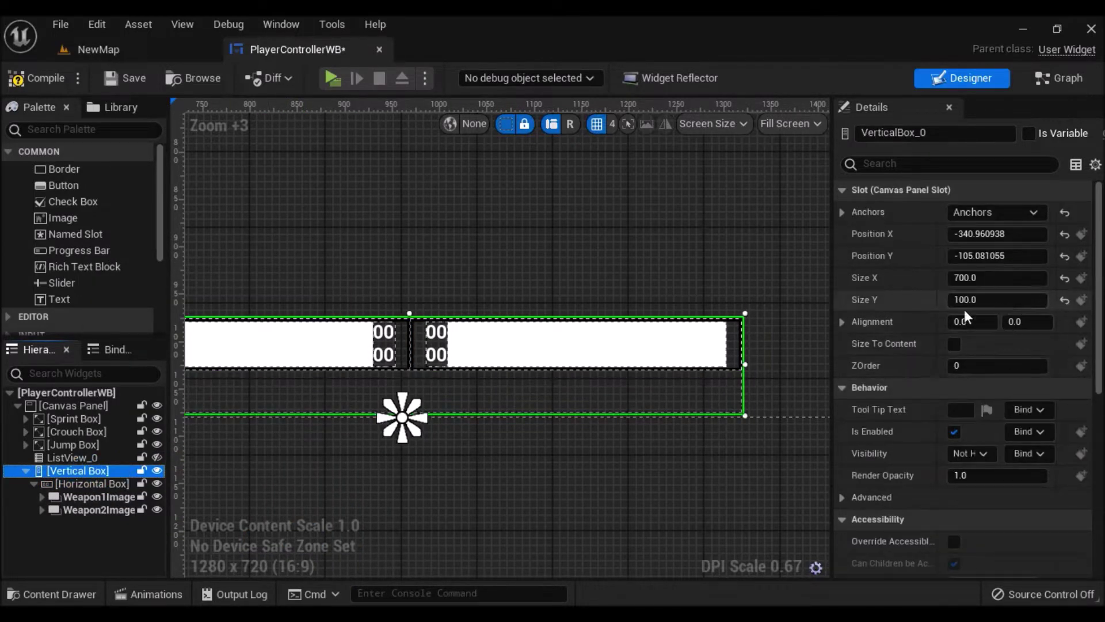
click(76, 484)
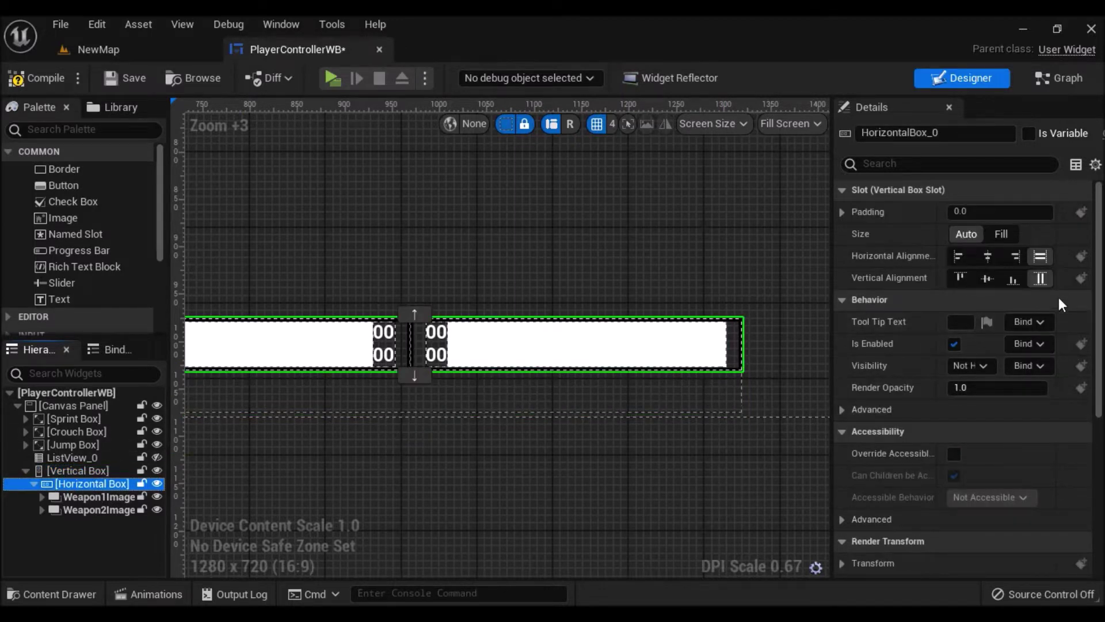
click(1003, 234)
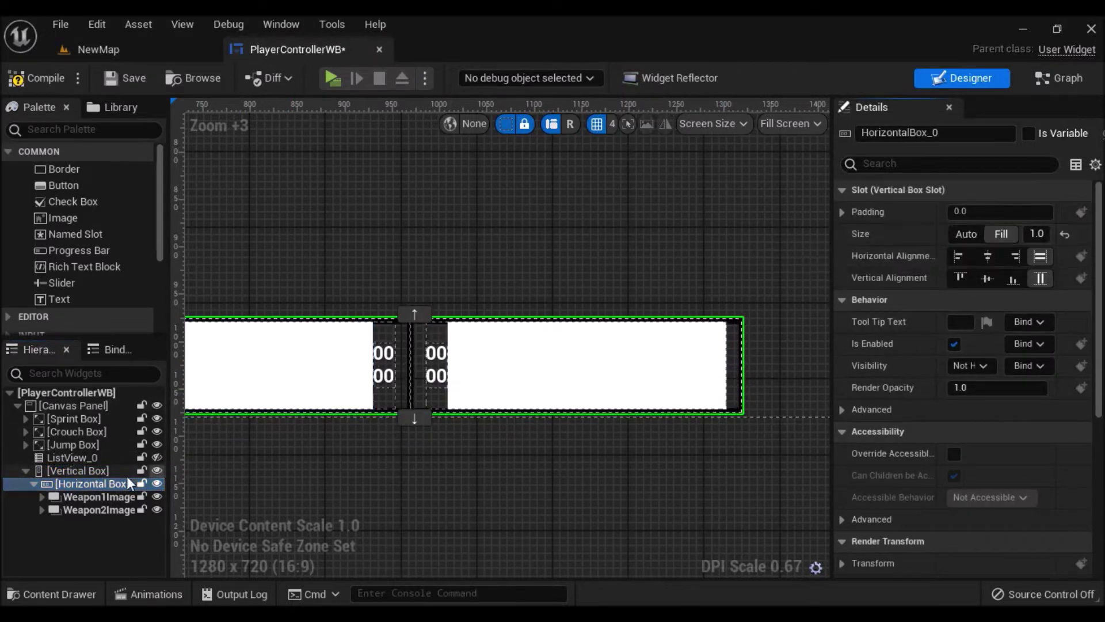
click(78, 470)
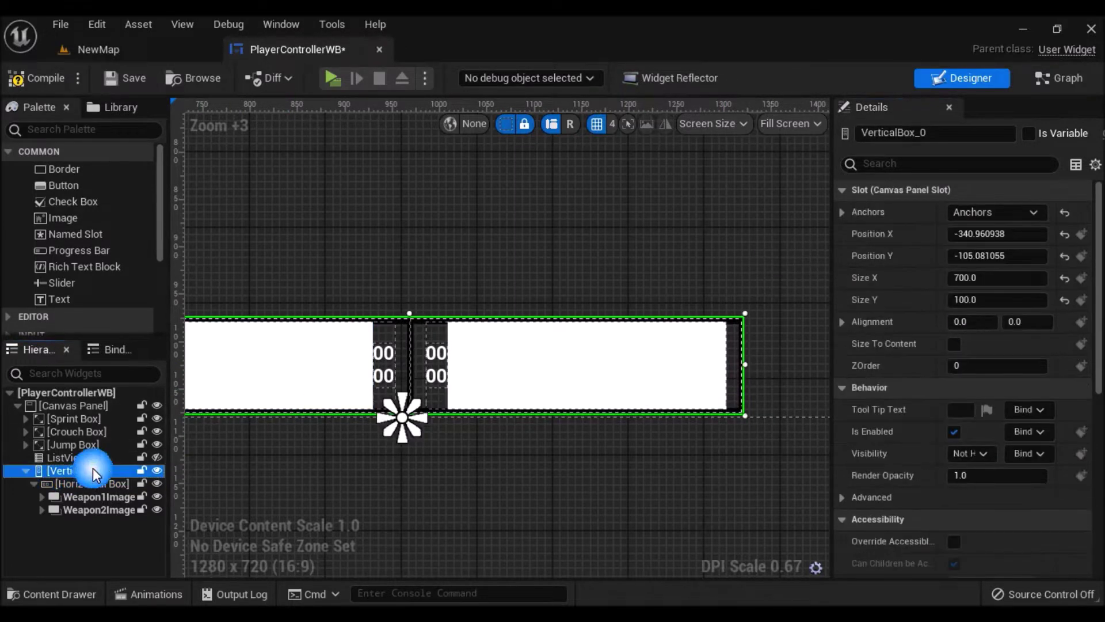
click(1004, 300)
text(125)
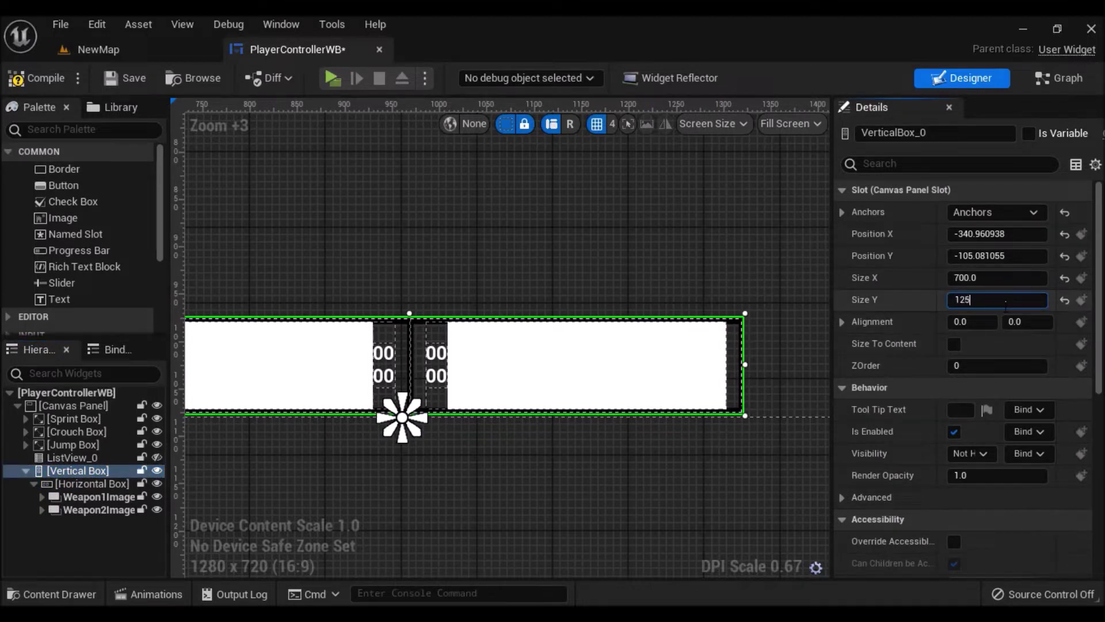
key(Return)
click(576, 517)
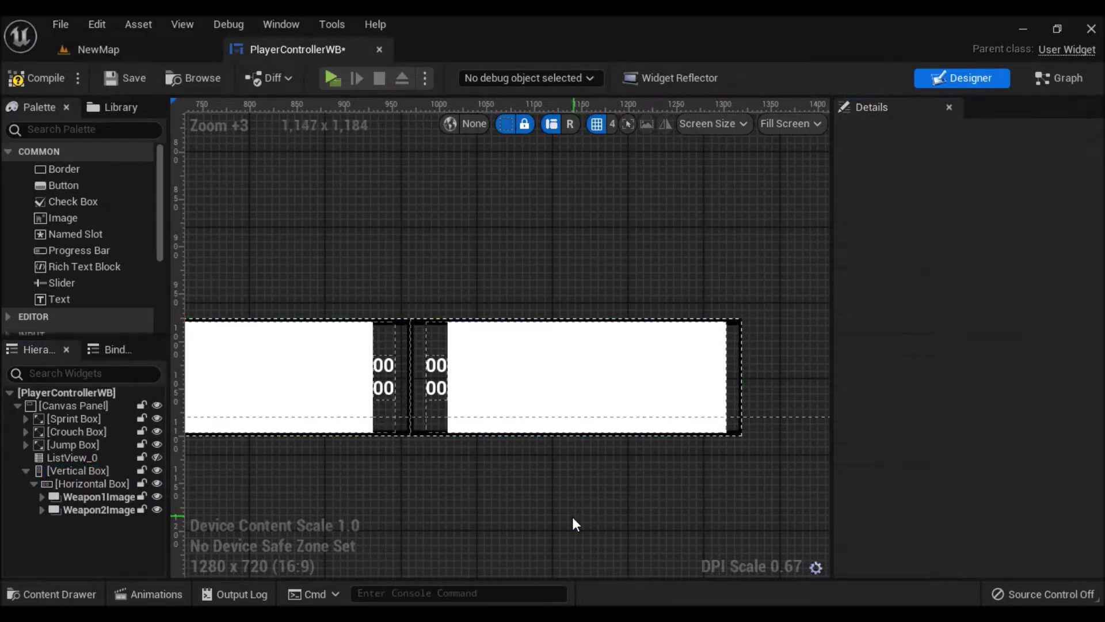
Duplicate Weapon2Image and place the copy in the vertical box above the horizontal box
click(77, 471)
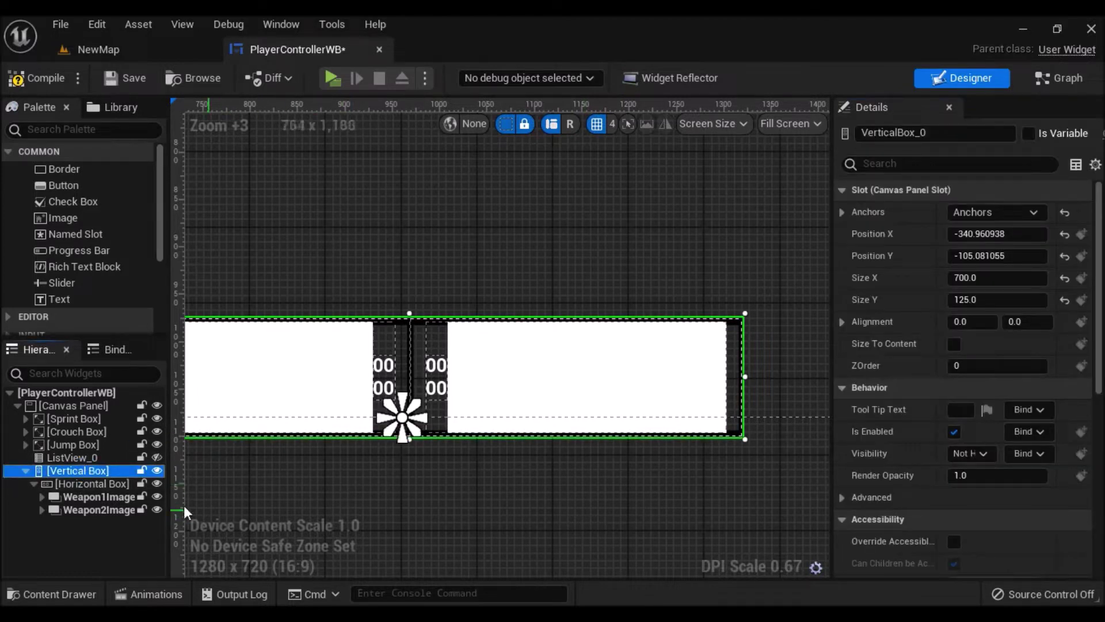
click(108, 515)
right_click(100, 512)
click(191, 371)
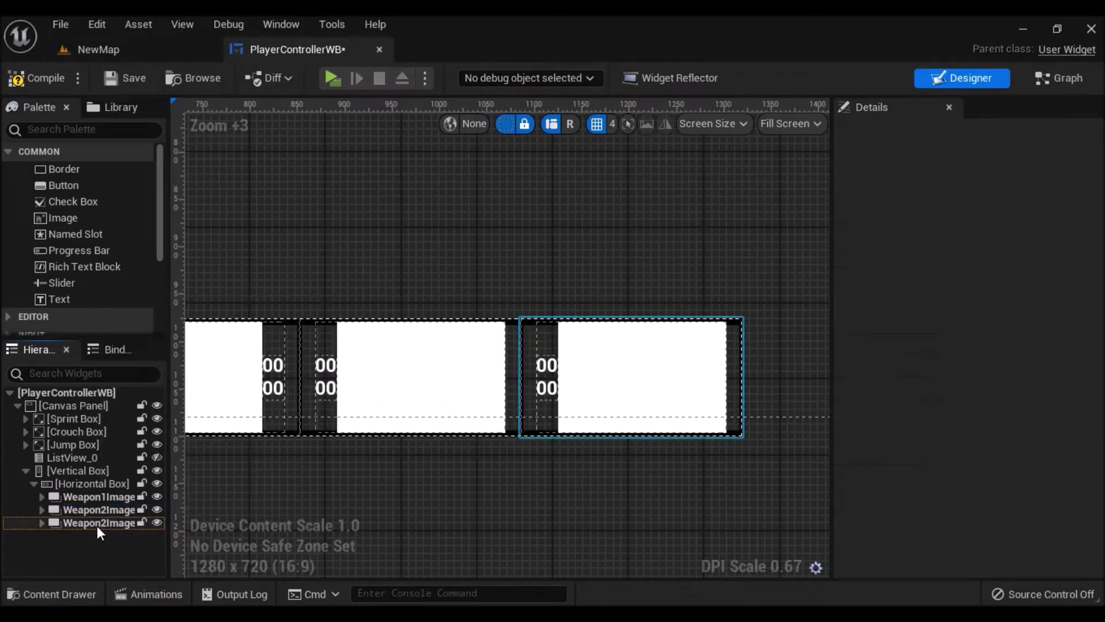
click(100, 522)
drag(100, 521, 78, 470)
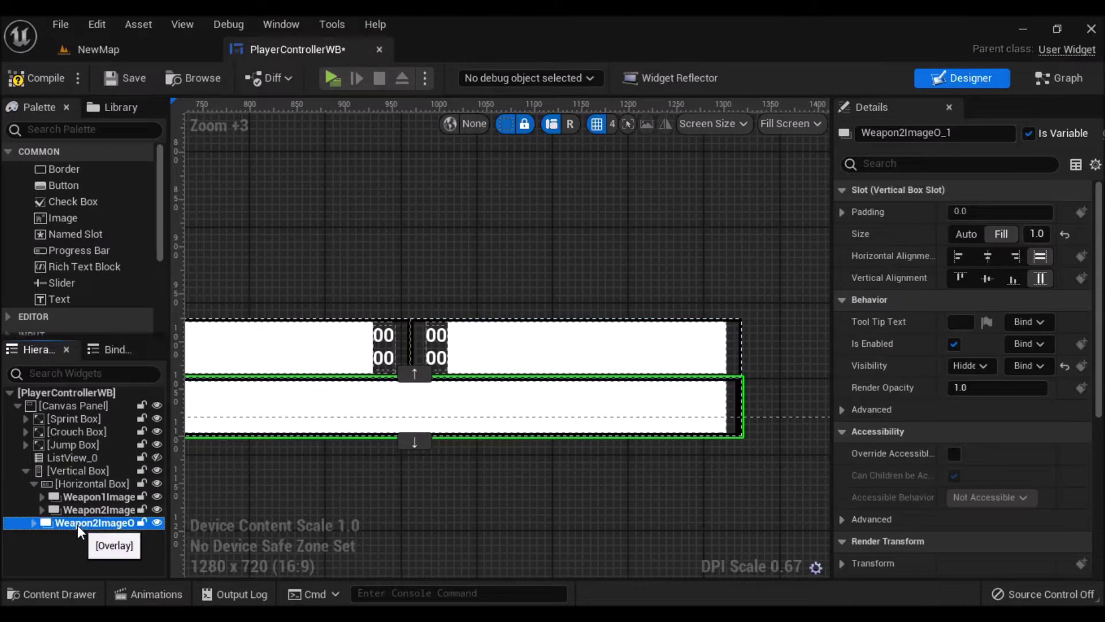
right_drag(410, 502, 525, 512)
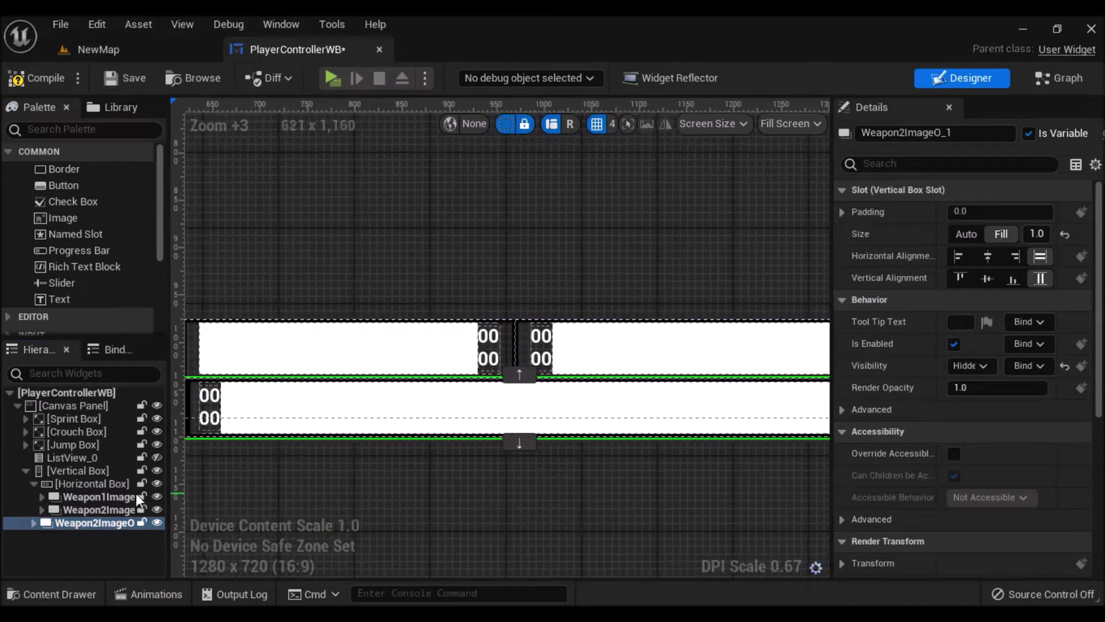
double_click(91, 485)
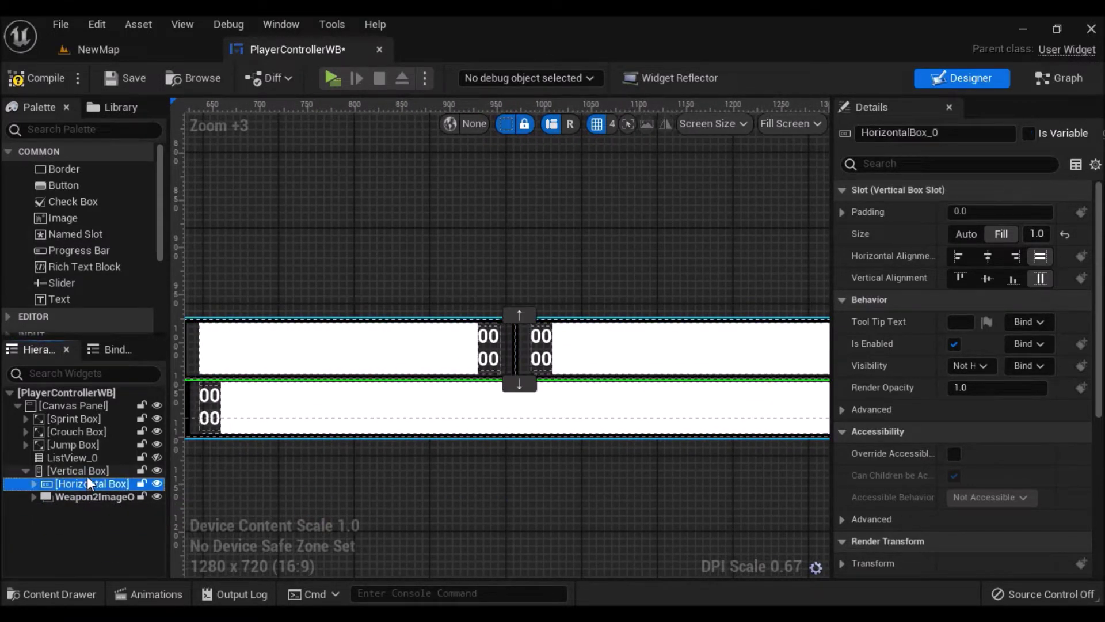
drag(82, 484, 86, 498)
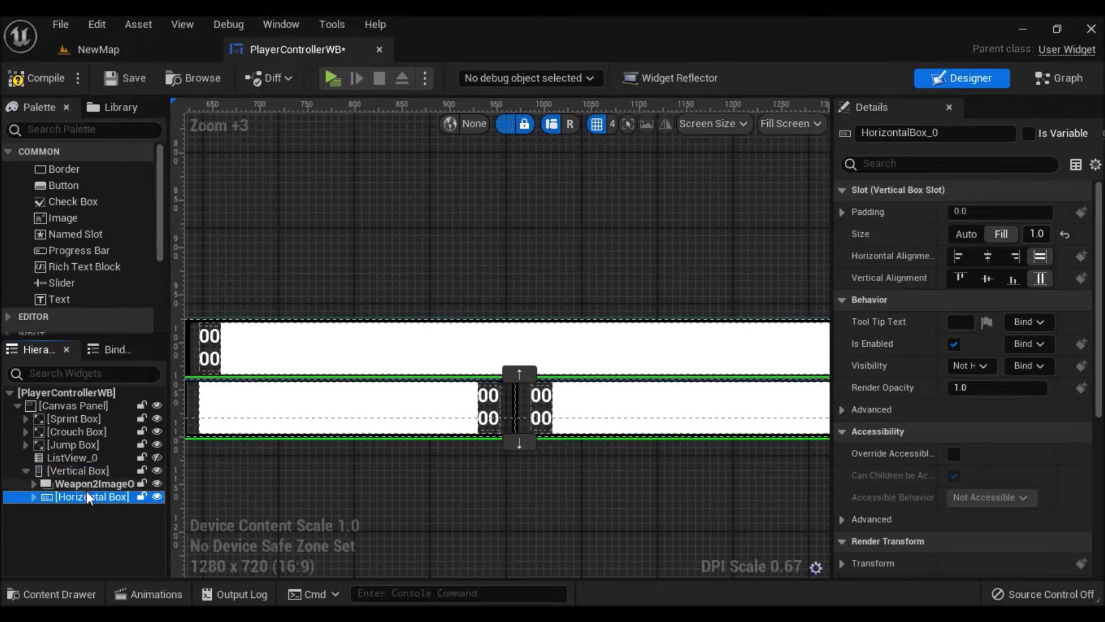
Set the weapon image copy's Size to Auto and Horizontal Alignment to Right
click(88, 484)
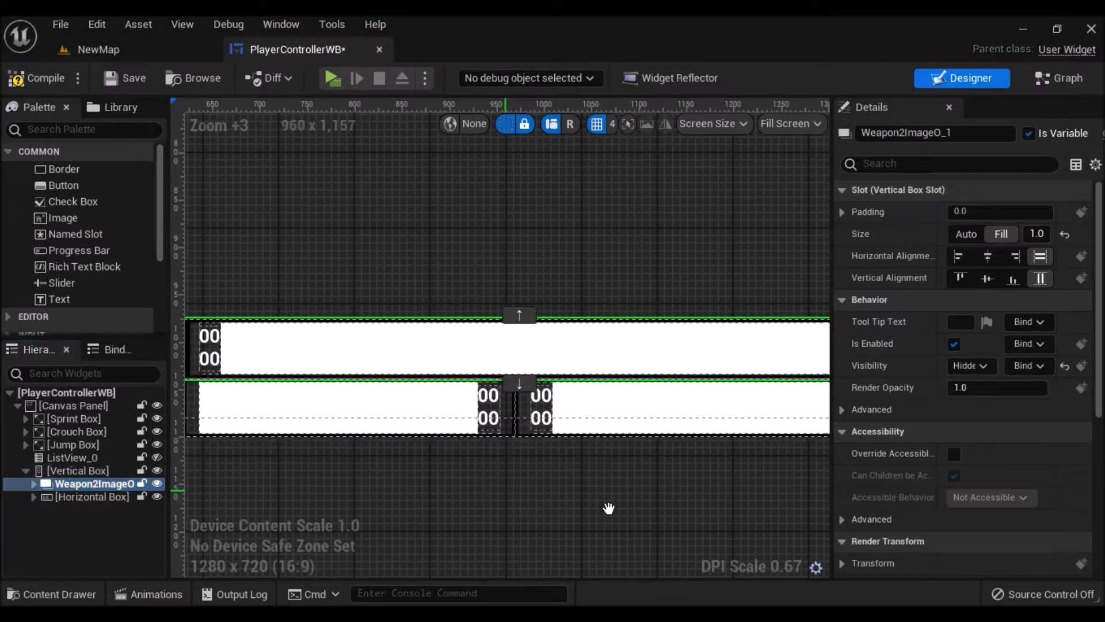
right_drag(607, 508, 478, 512)
scroll(553, 299, down, 1)
scroll(589, 306, down, 1)
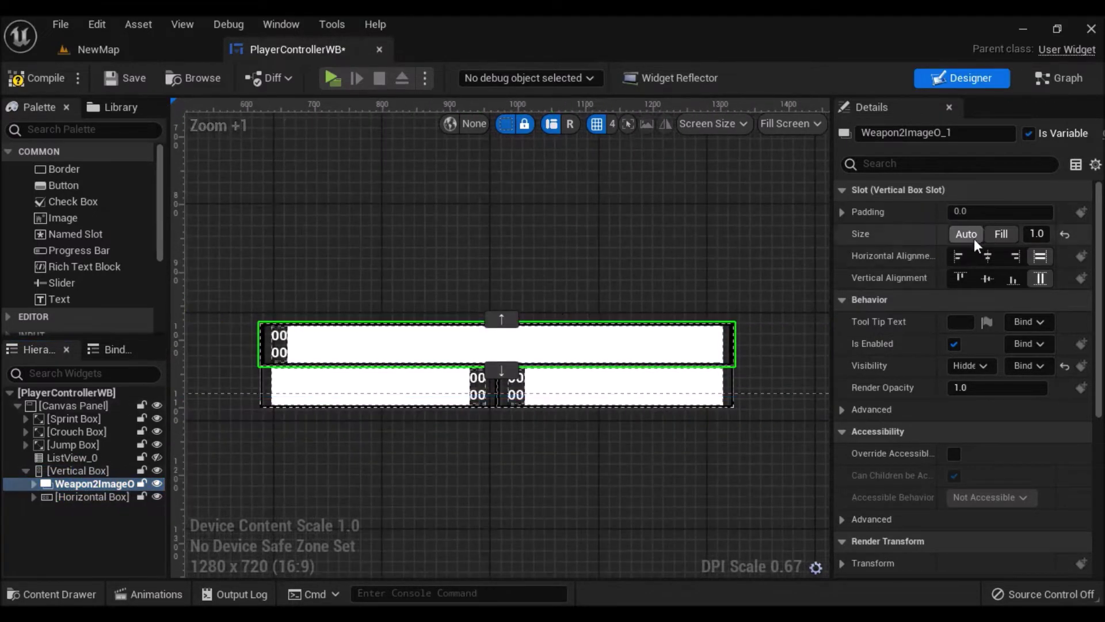
click(959, 242)
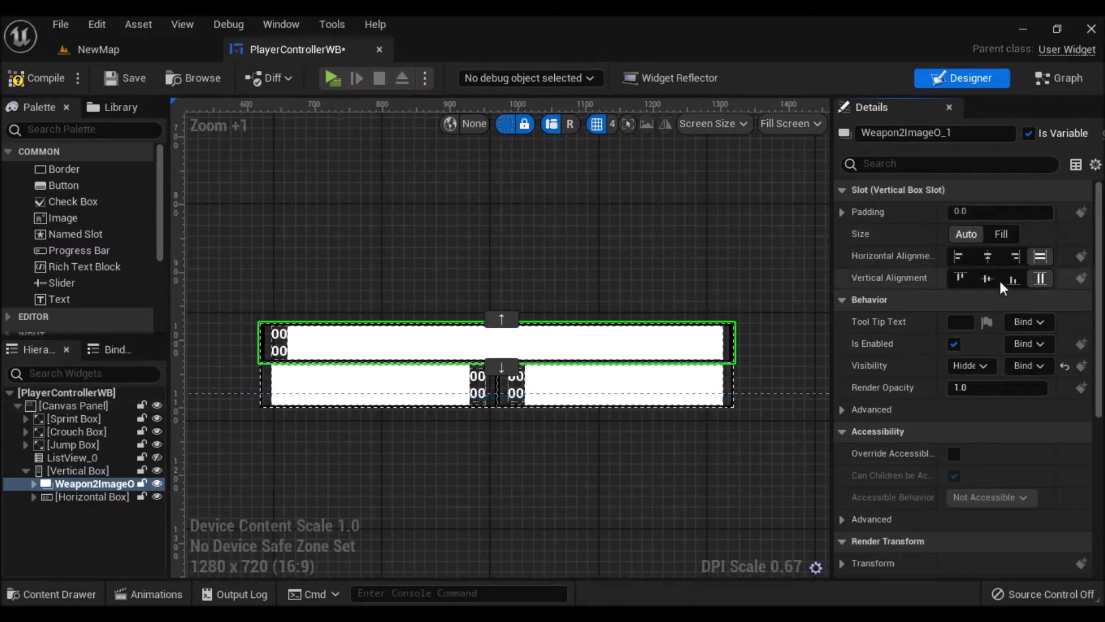
click(1015, 256)
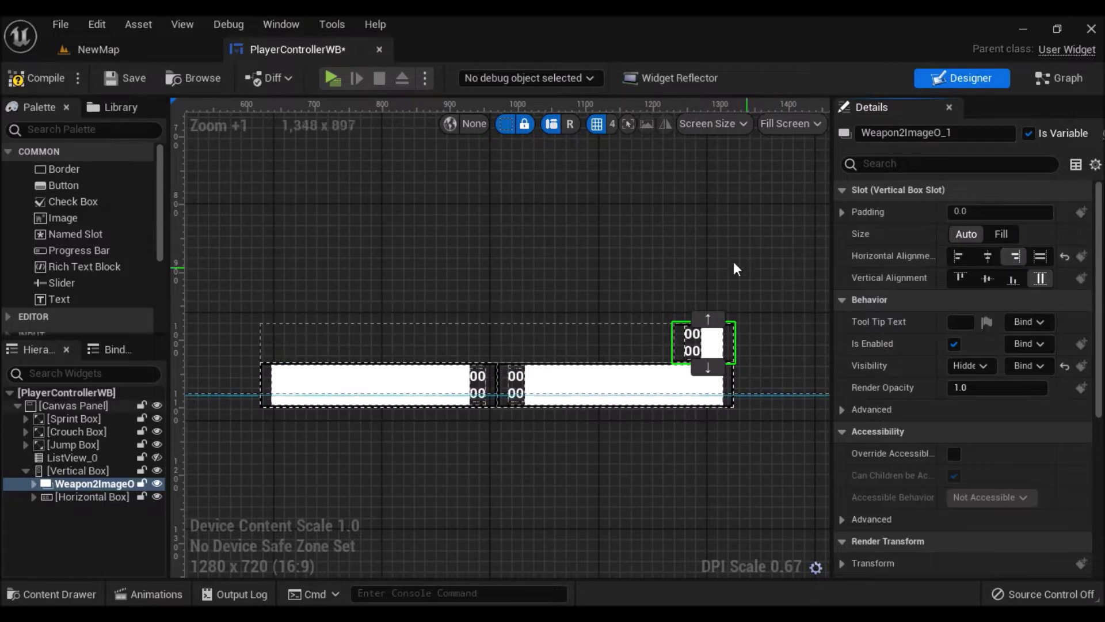
click(742, 288)
right_drag(788, 325, 709, 305)
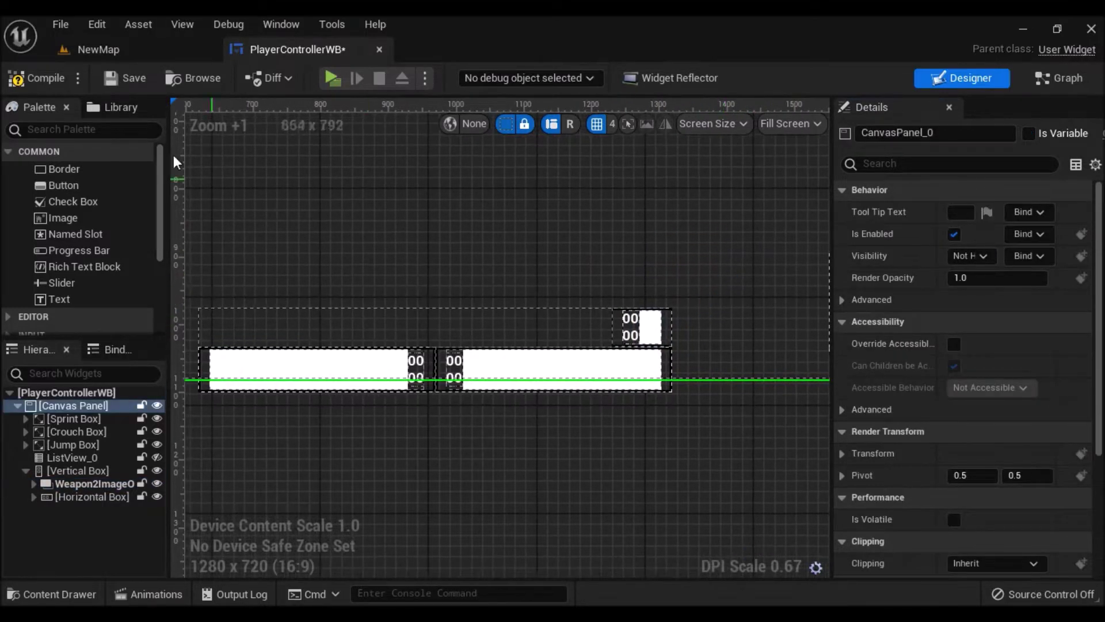
Compile and save the widget, moving the vertical box up about 24 px
click(39, 80)
click(127, 81)
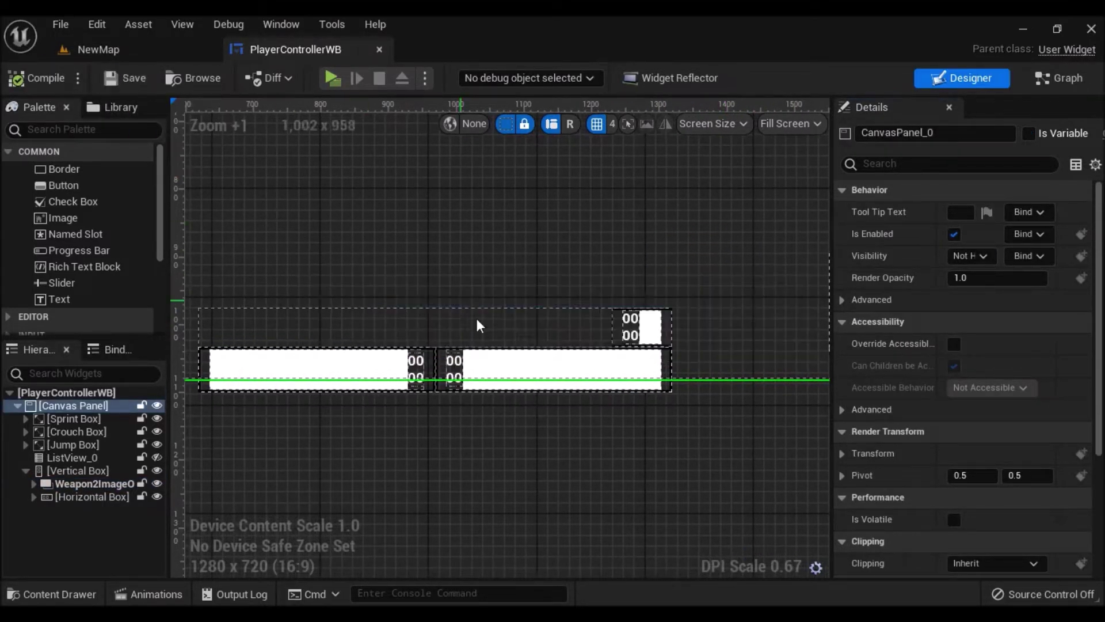
right_drag(477, 319, 429, 297)
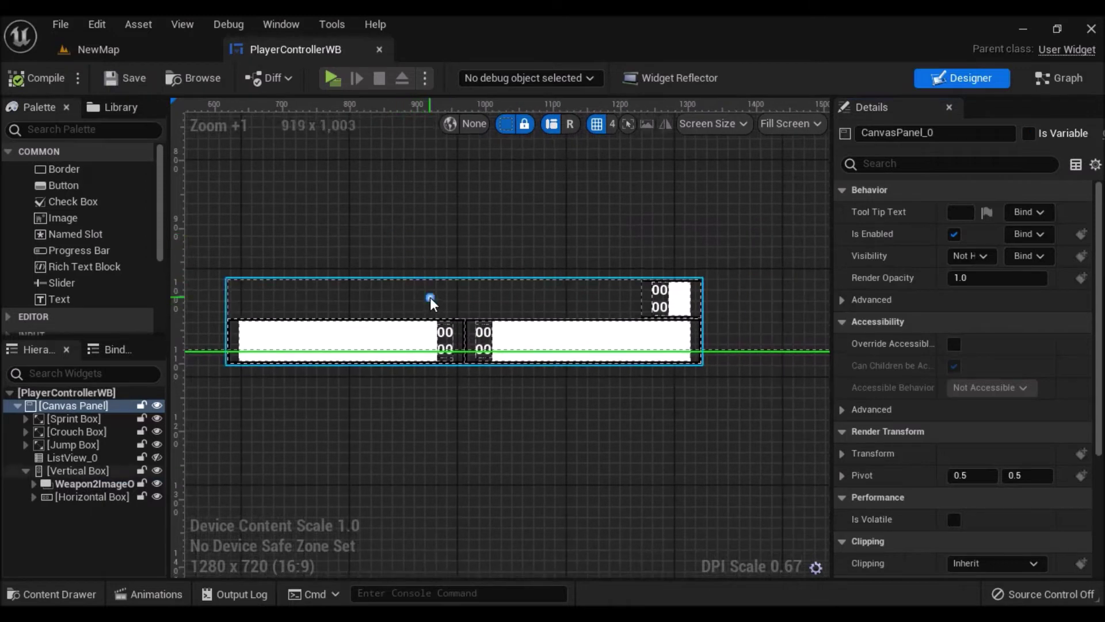
drag(455, 295, 454, 281)
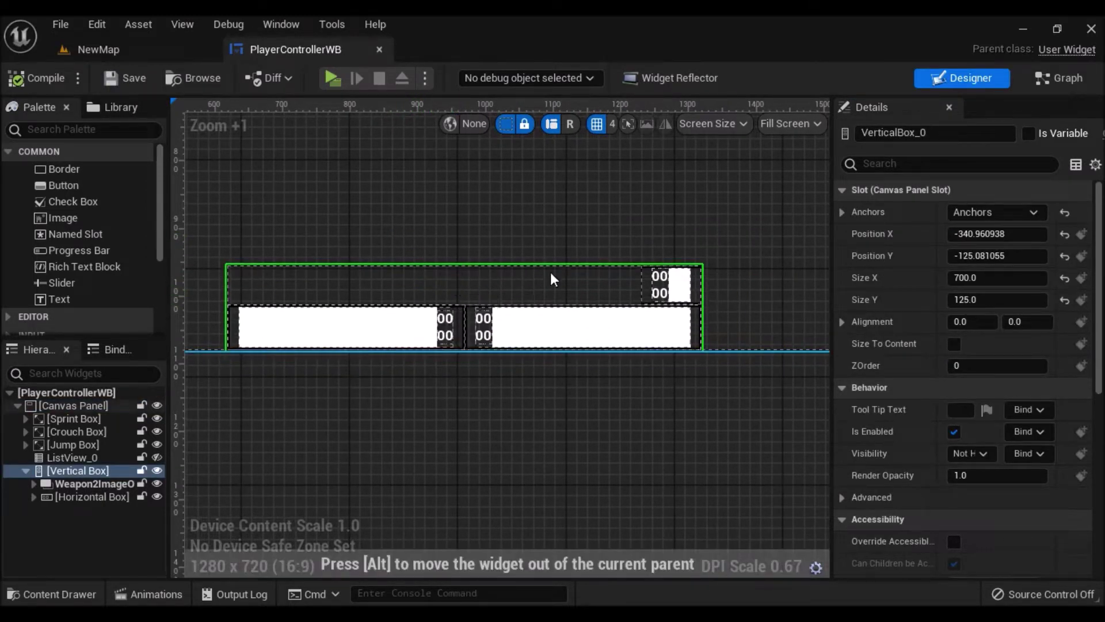
click(132, 81)
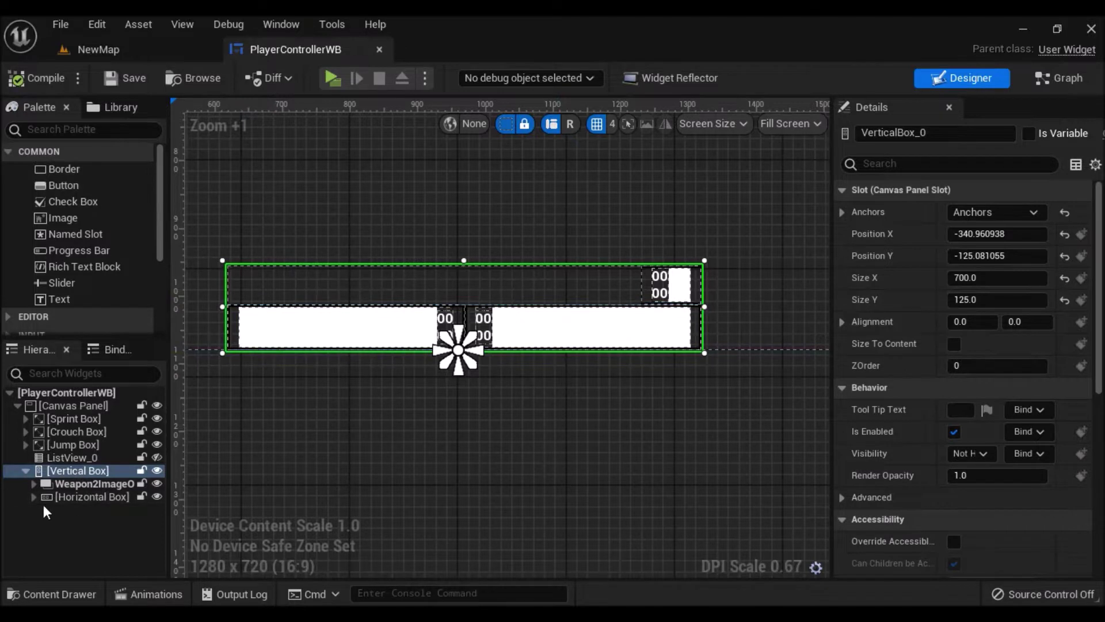
Set Weapon2ImageO_1's Size to Fill with a 0.4 ratio, then select the vertical box height
click(96, 485)
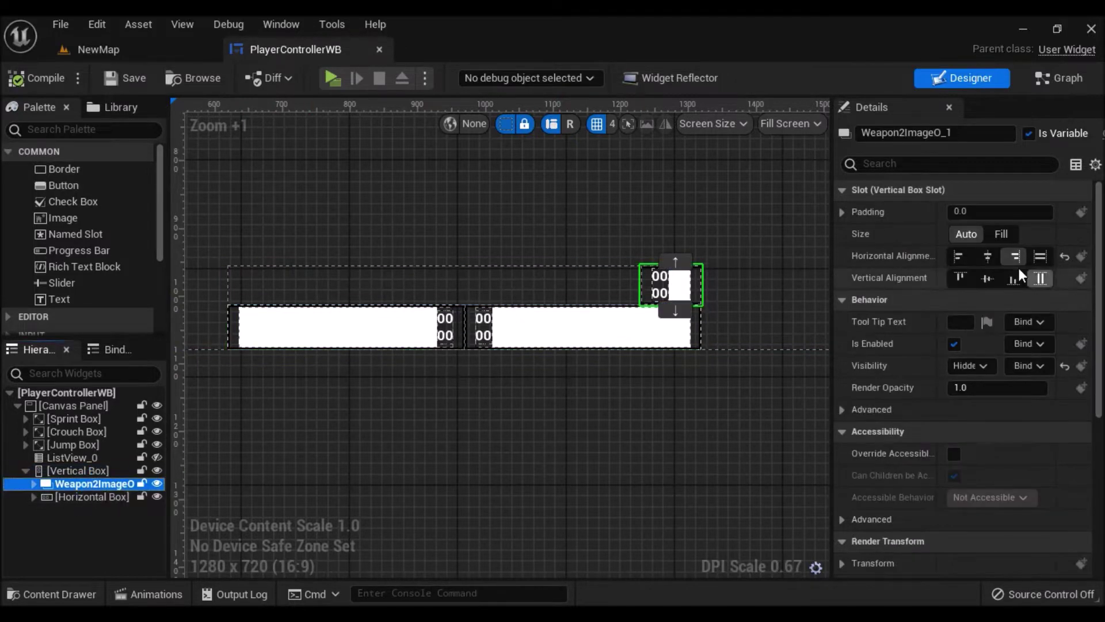
click(1001, 235)
text(0.2)
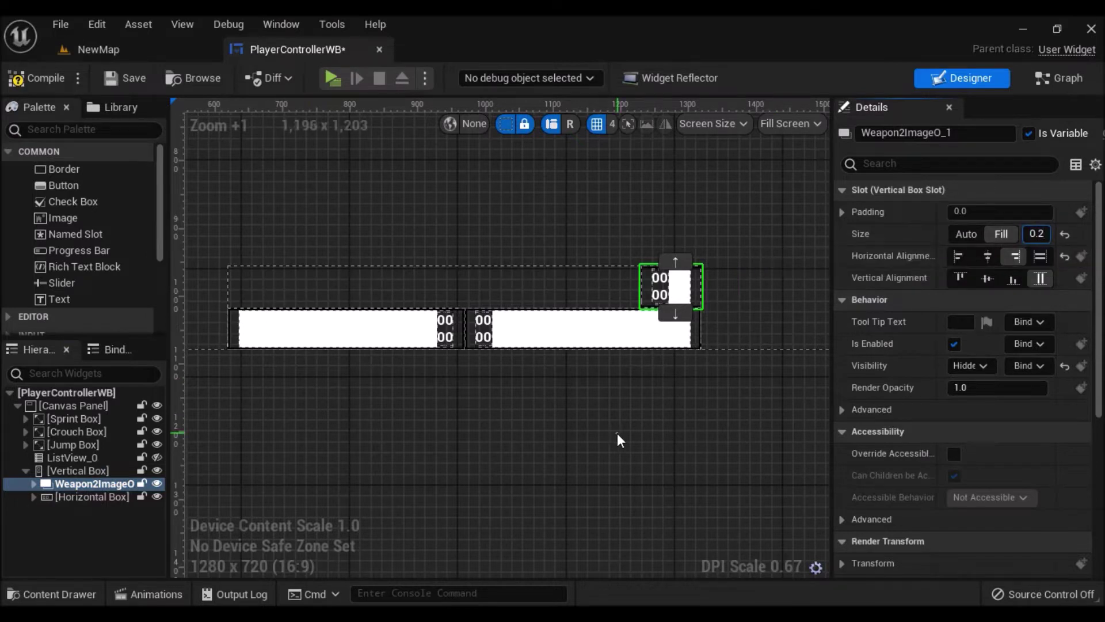
click(617, 432)
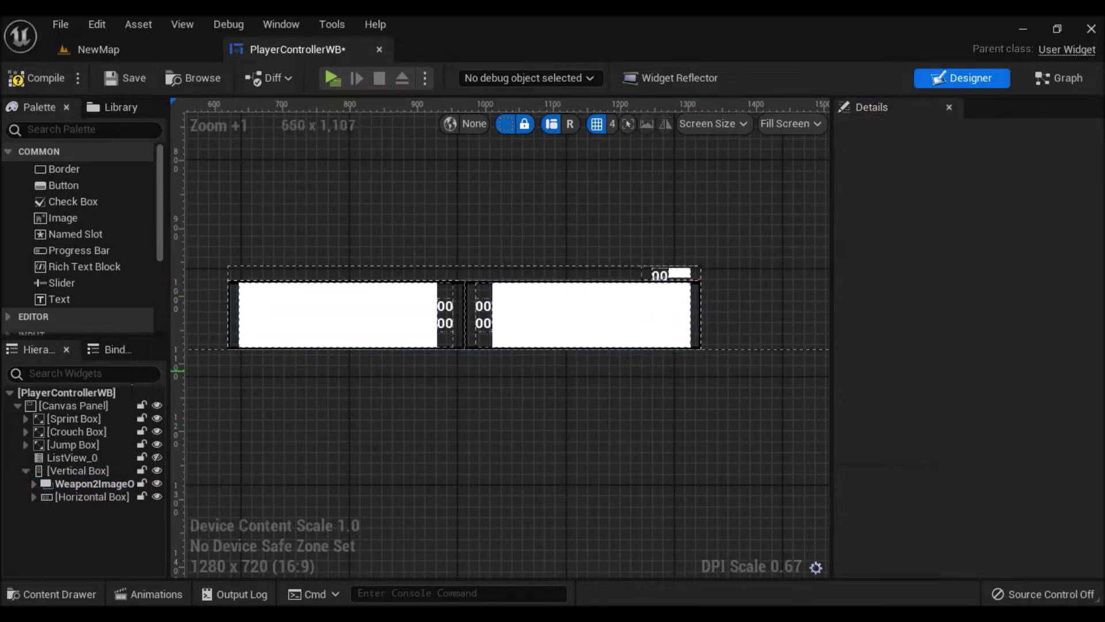
click(83, 474)
click(85, 482)
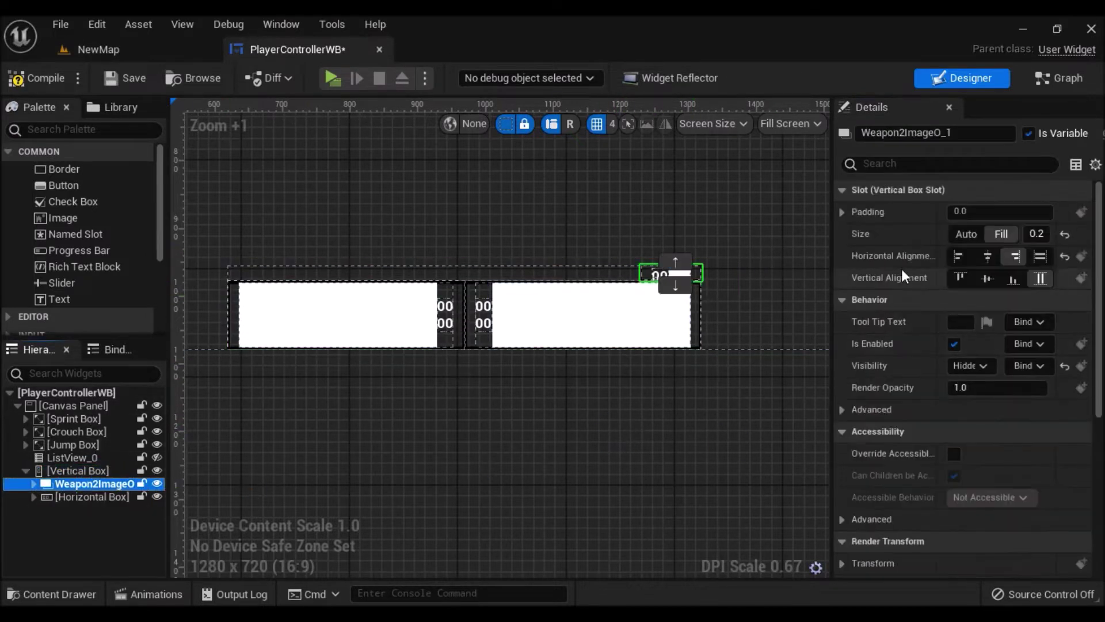
click(1037, 233)
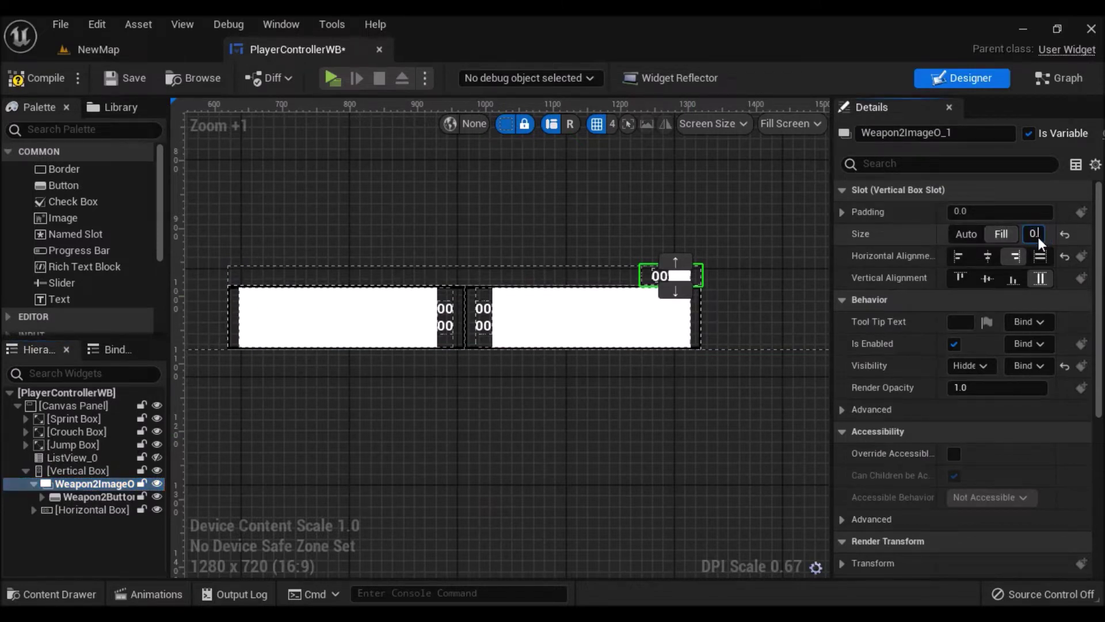
text(0.4)
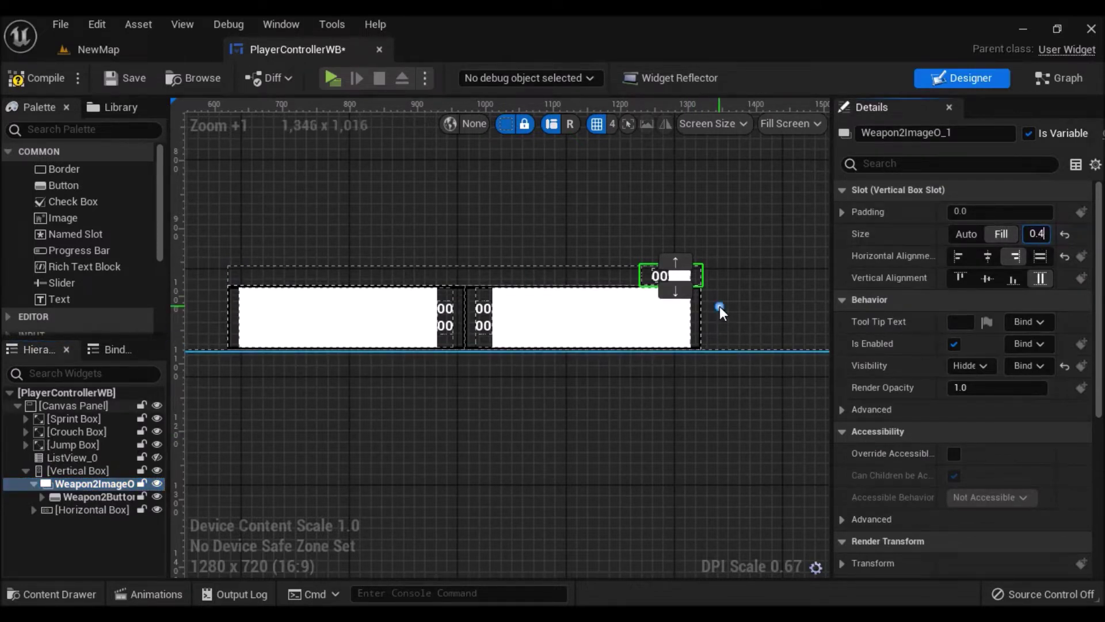
click(724, 315)
click(102, 472)
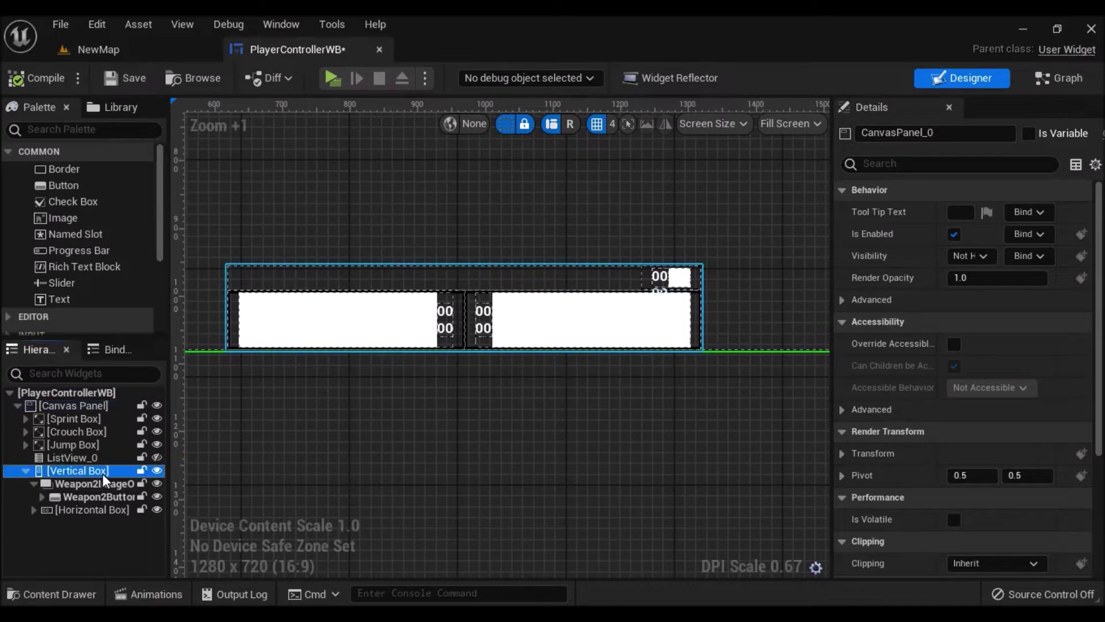
click(997, 300)
text(130)
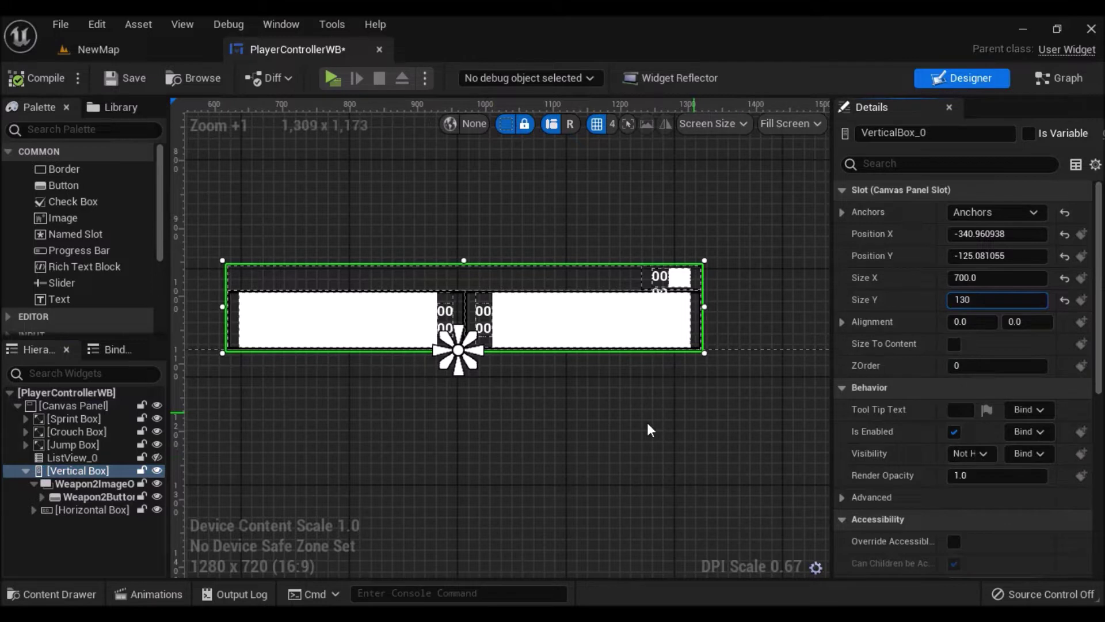
Set the vertical box height to 130 and nudge it slightly up-left
click(643, 425)
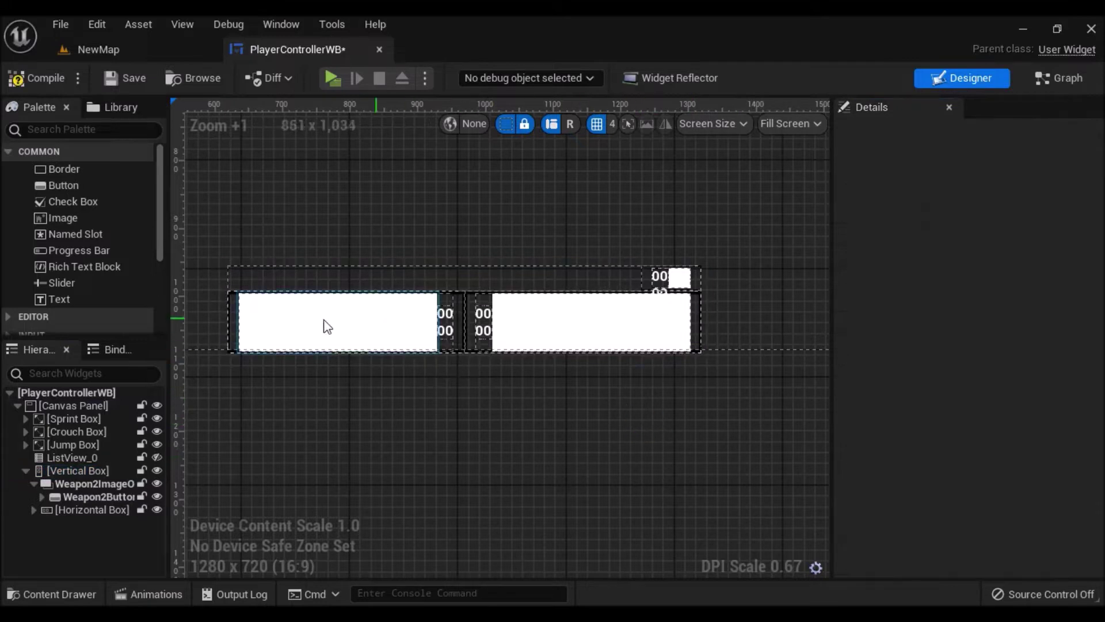
click(81, 471)
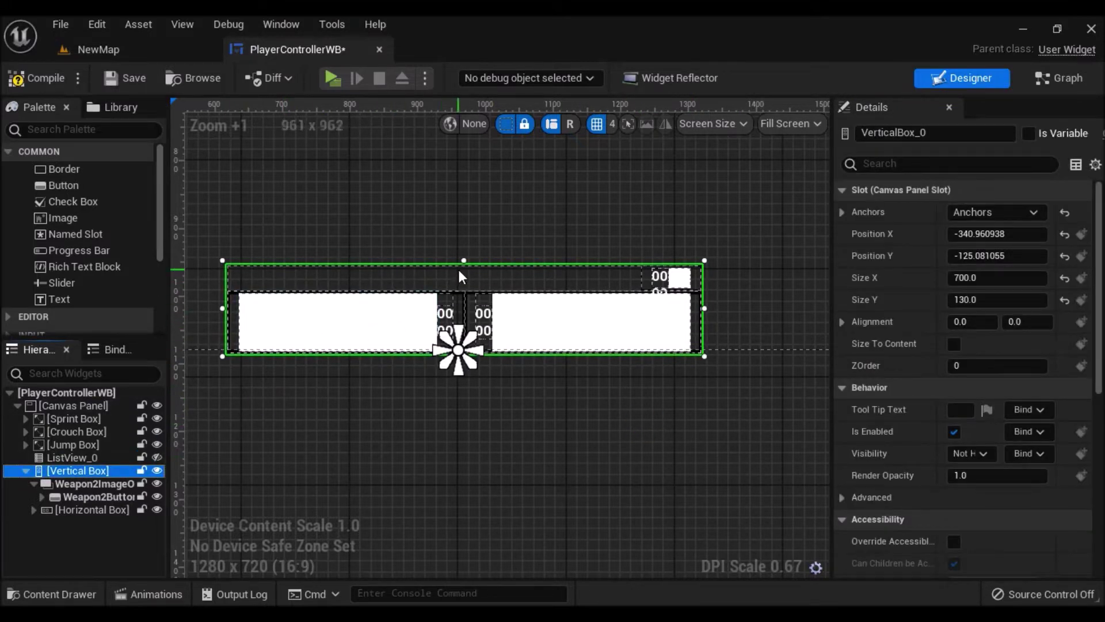
drag(459, 272, 455, 264)
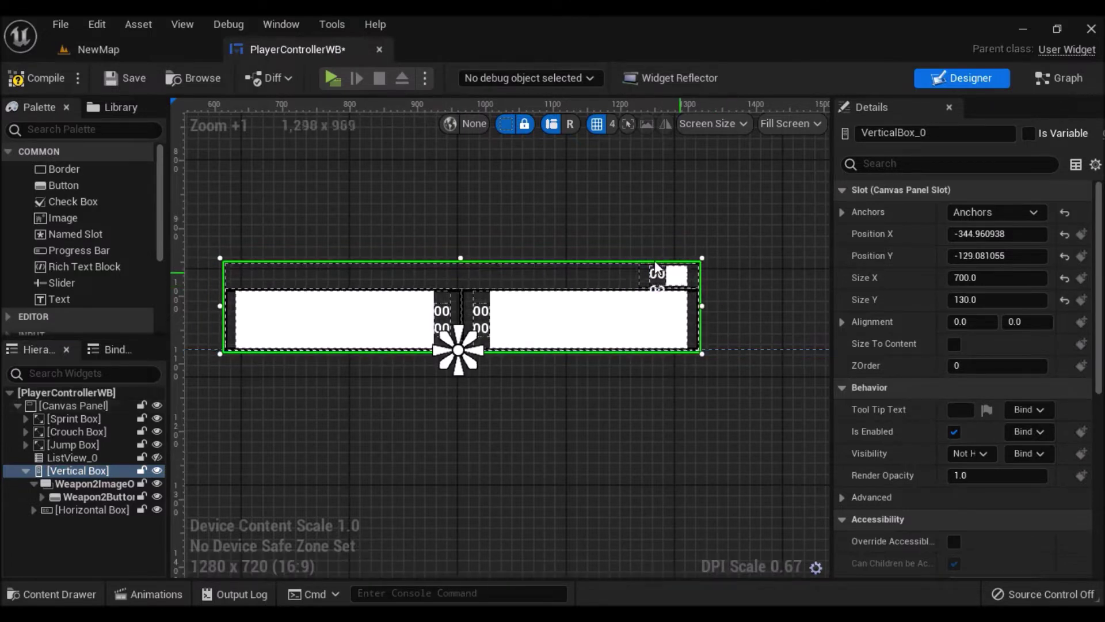
scroll(677, 276, up, 3)
right_drag(681, 247, 575, 239)
Raise Weapon2ImageO_1's fill ratio to 0.5 and save the widget blueprint
click(587, 285)
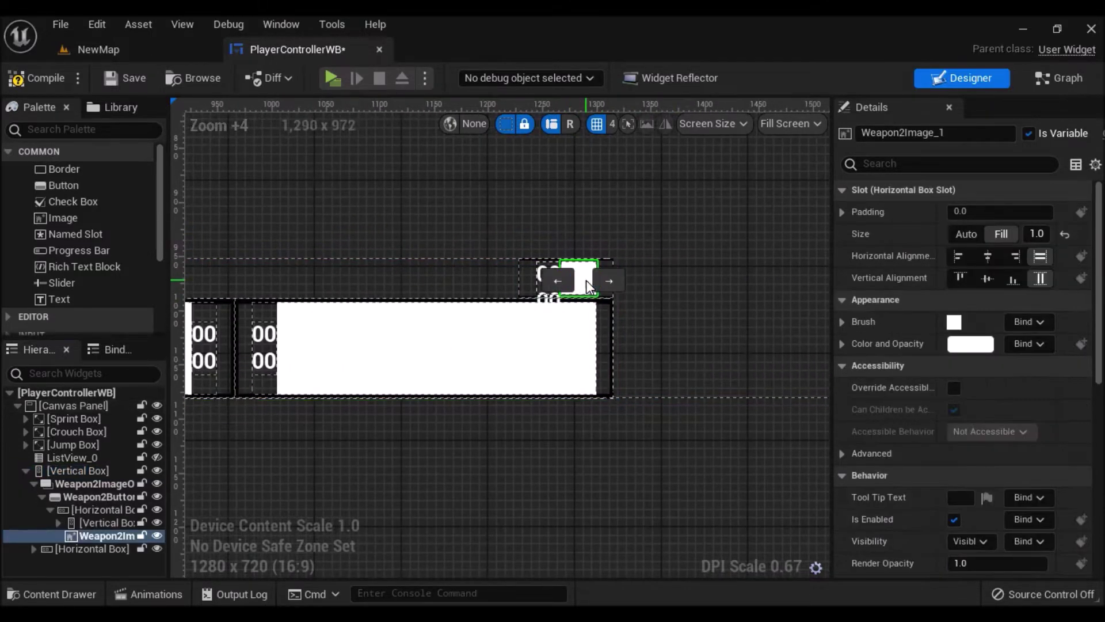
click(91, 496)
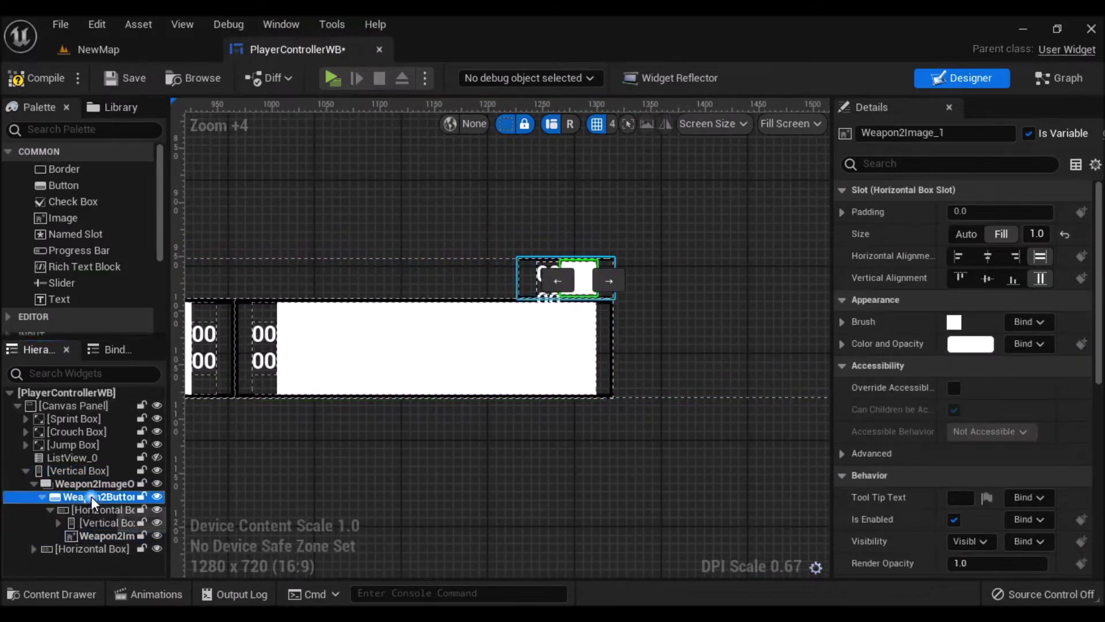
click(42, 497)
click(58, 484)
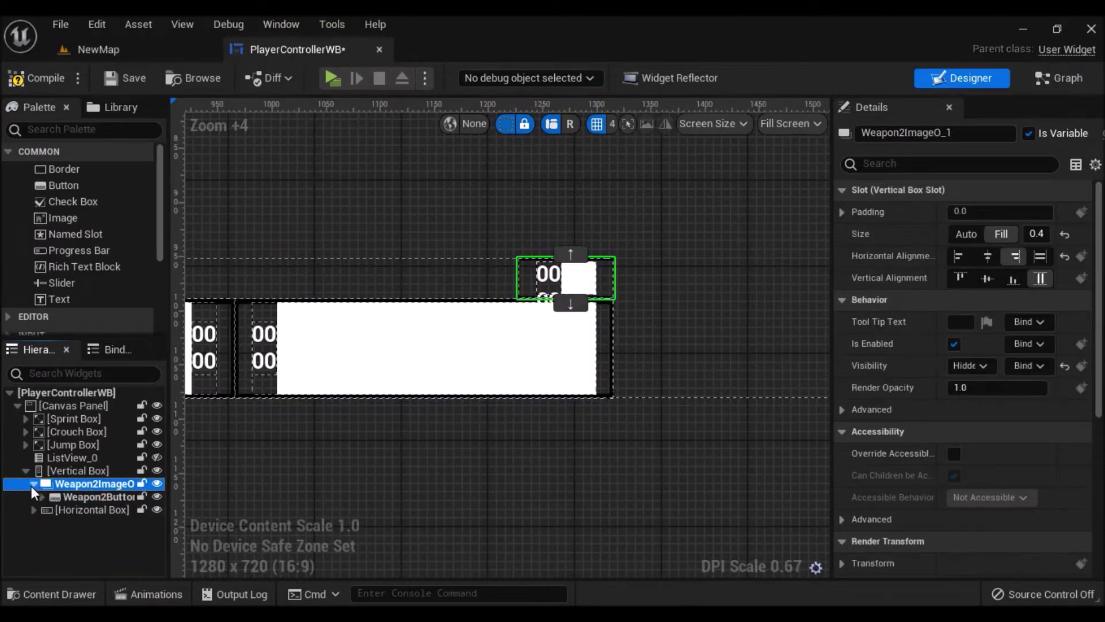
click(34, 483)
click(1036, 233)
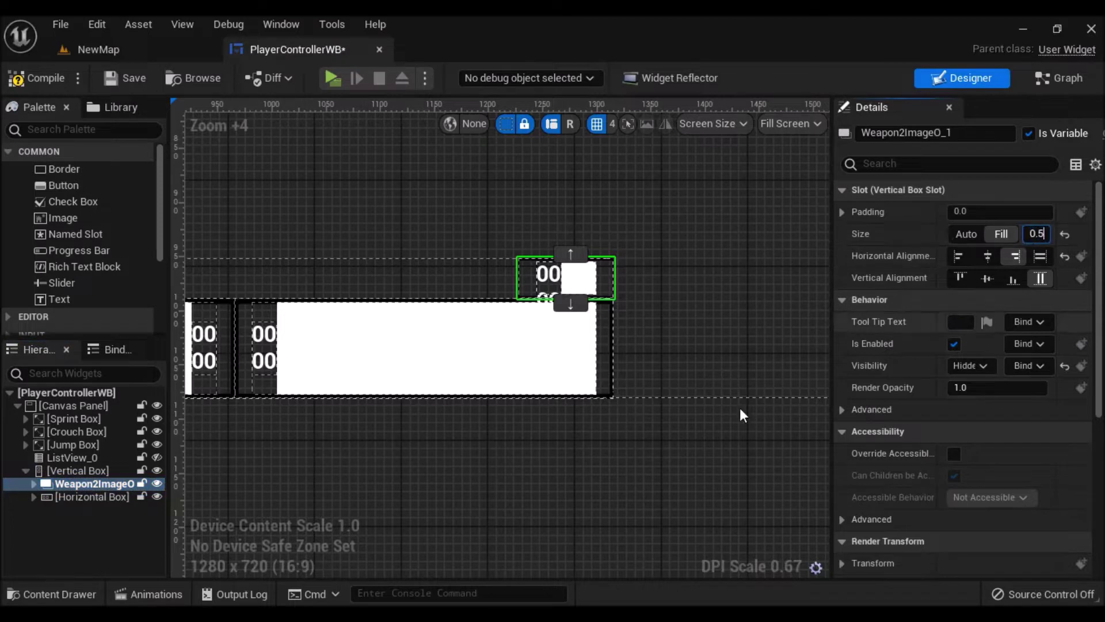
click(665, 439)
click(144, 80)
Expand the weapon 2 image container to reveal its child widgets
right_drag(438, 220, 461, 231)
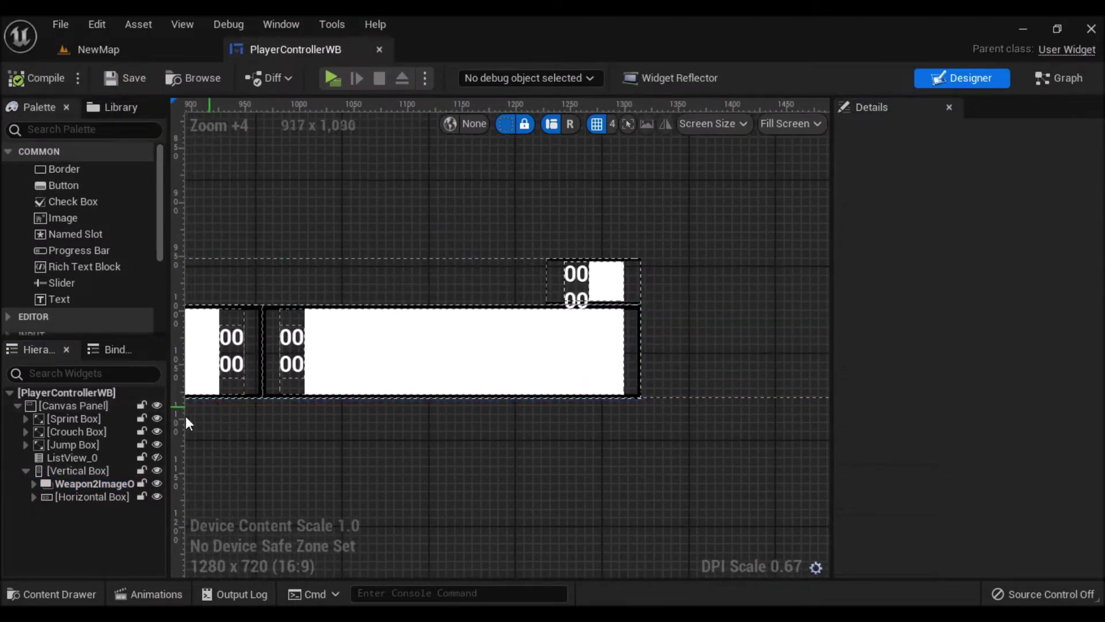
click(77, 481)
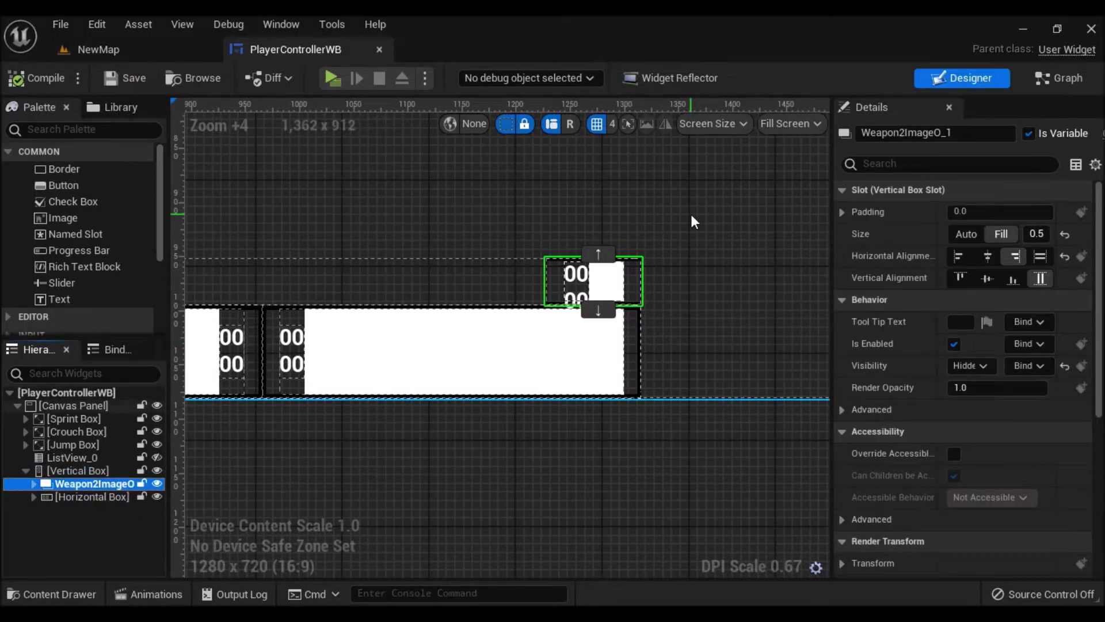
click(35, 484)
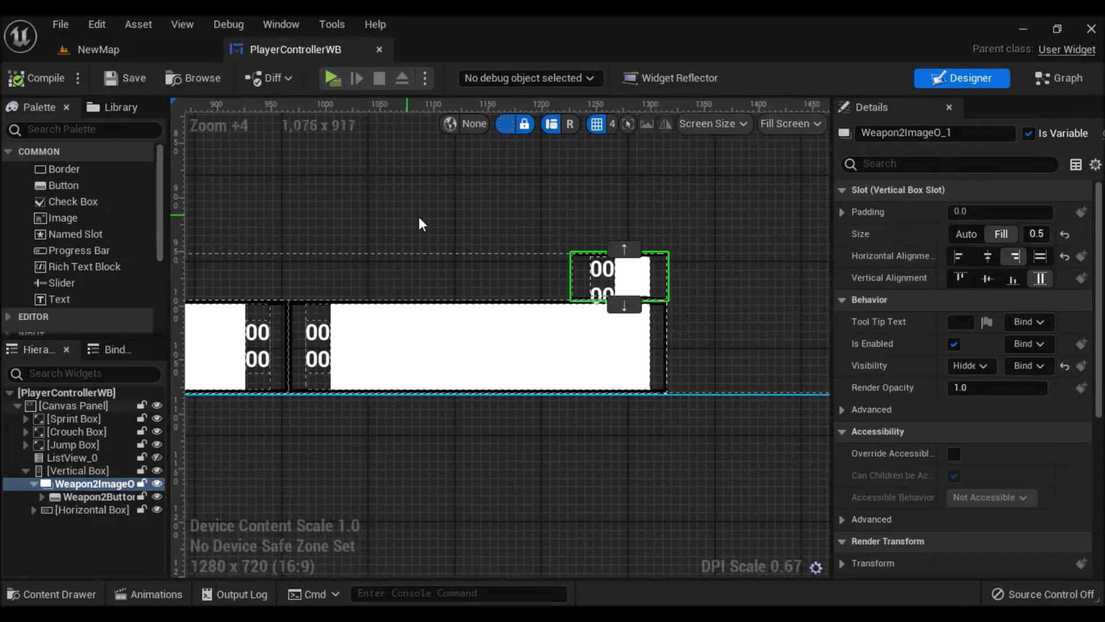
Set the font size of Weapon2CurrentAmmo_1 and Weapon2MaxAmmo_1 to 10
click(602, 275)
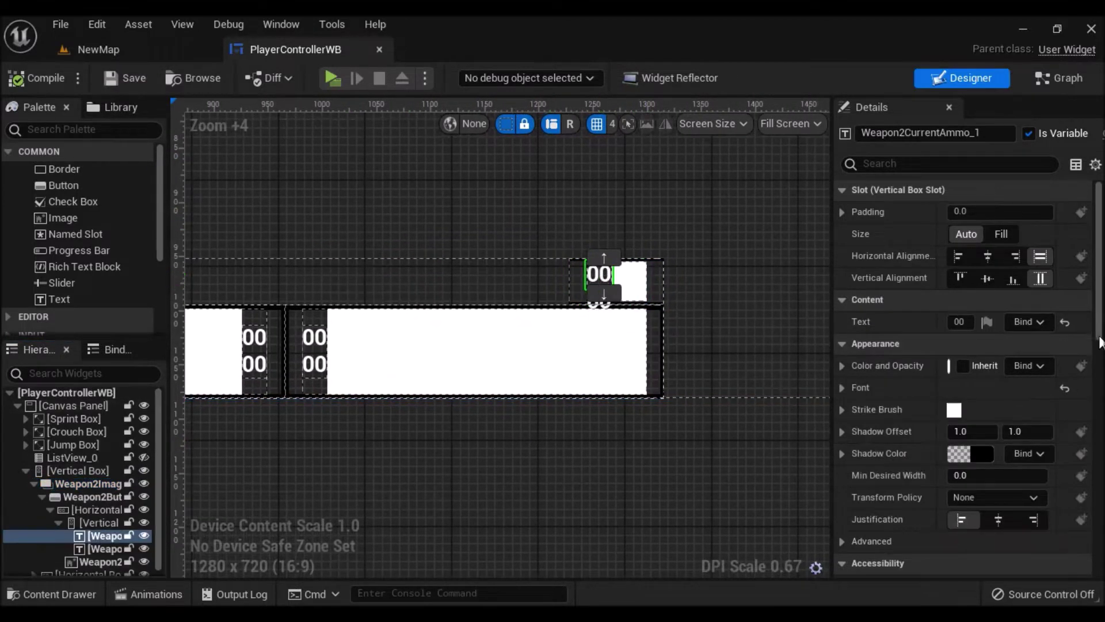
scroll(967, 380, down, 2)
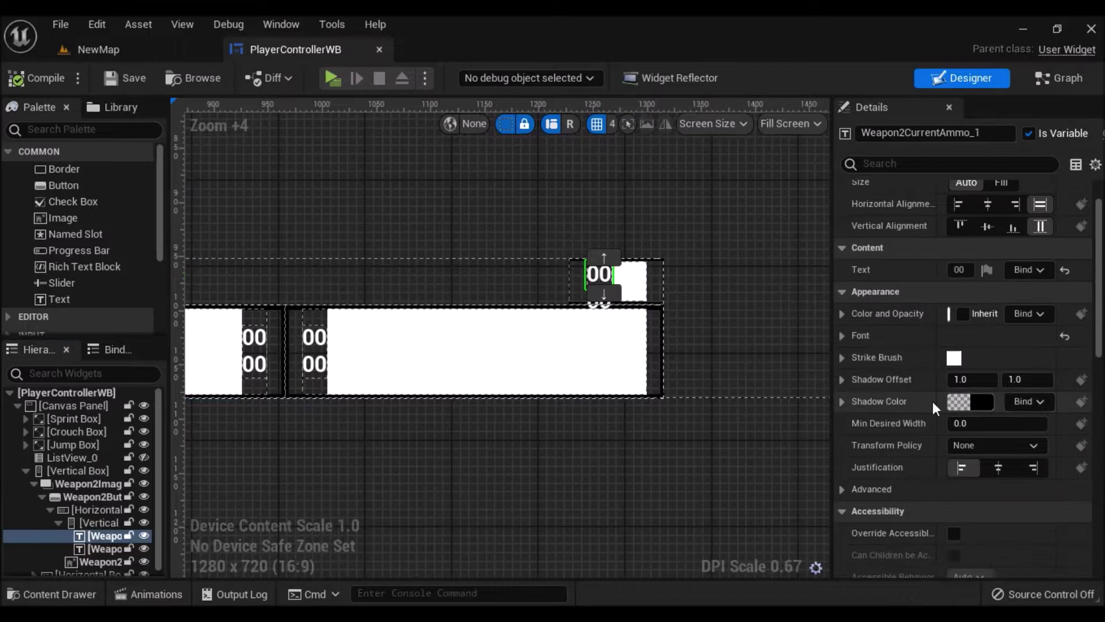
click(845, 337)
click(995, 402)
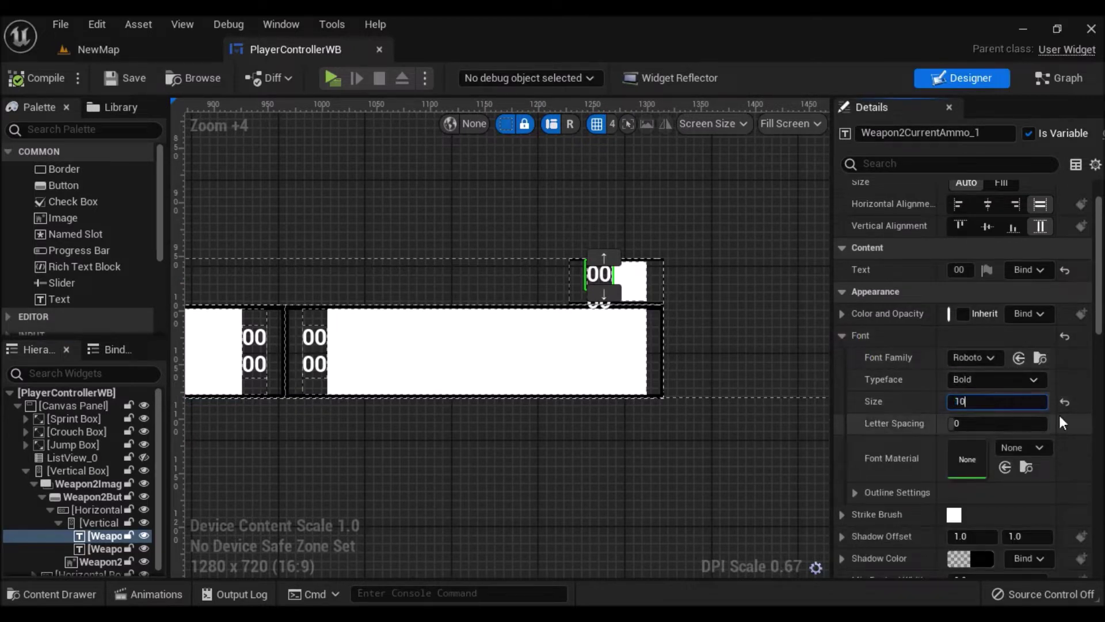
key(Return)
click(601, 302)
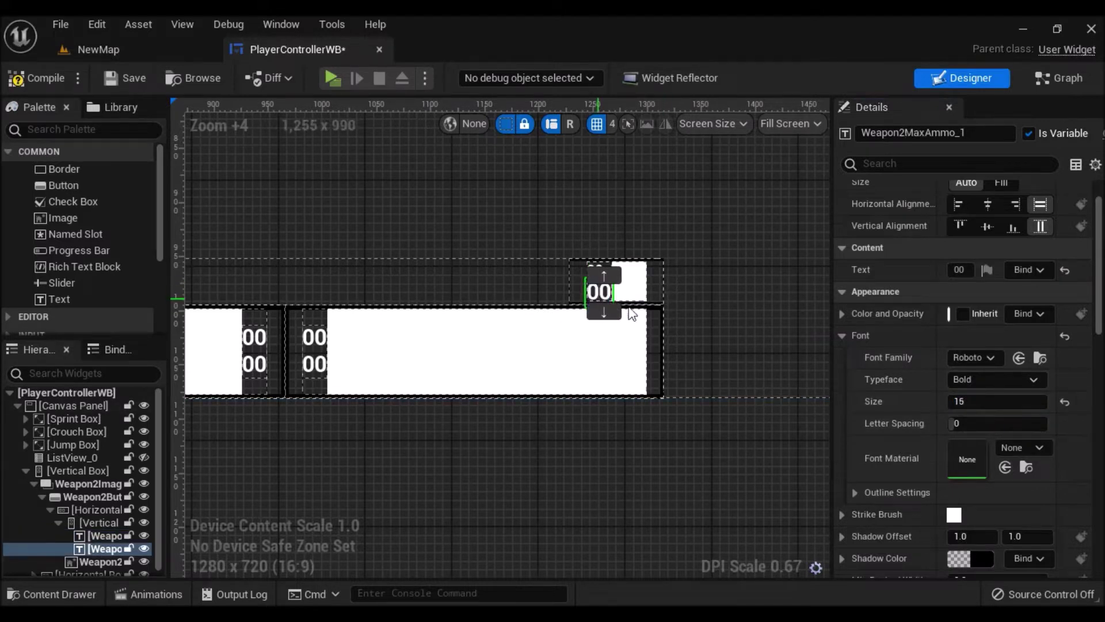
click(1013, 402)
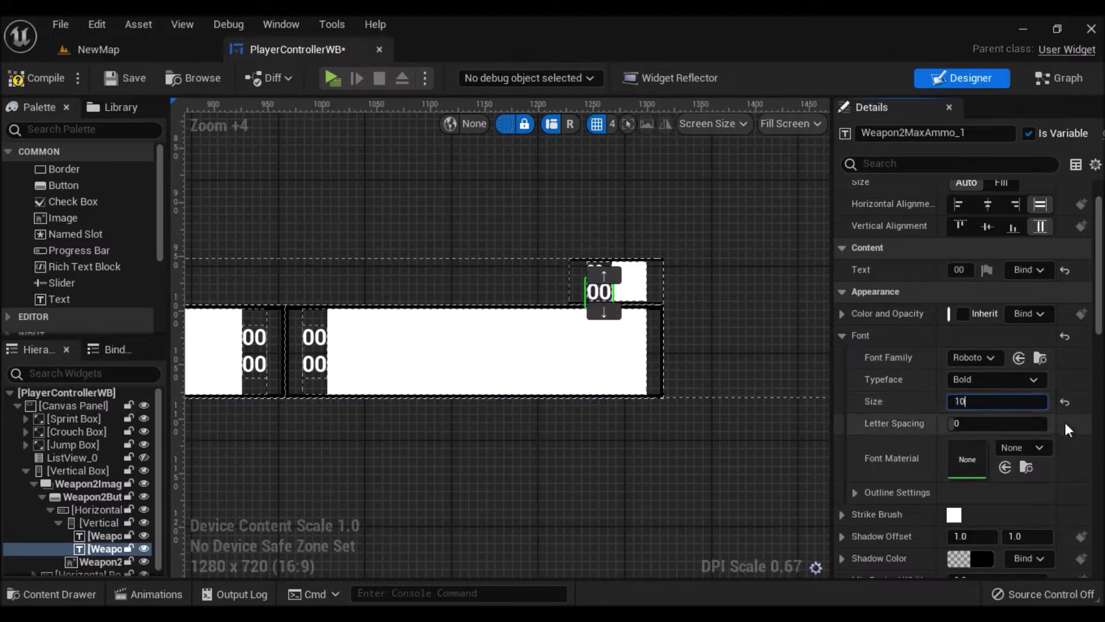
key(Return)
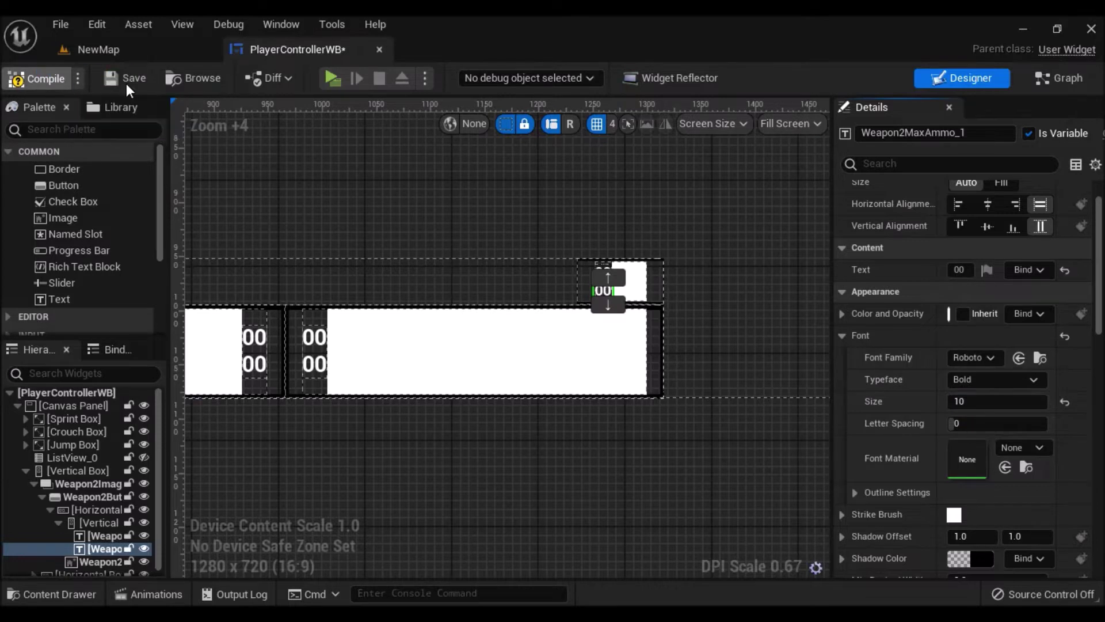
Save the widget blueprint, review the ammo widgets, and switch to the Graph view
click(126, 84)
click(620, 233)
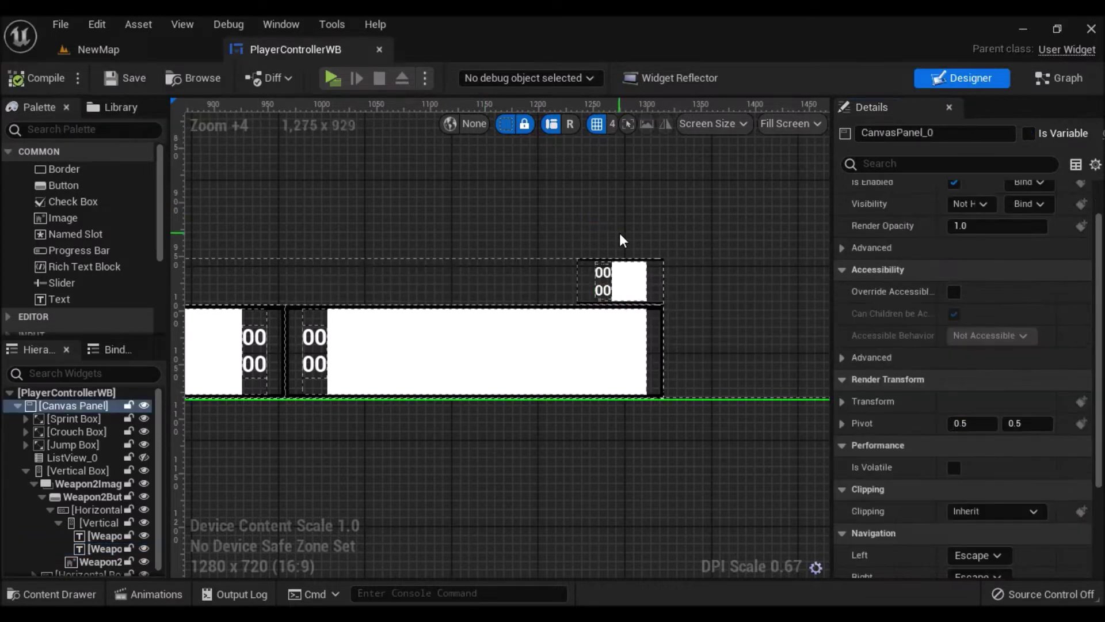
scroll(662, 245, up, 2)
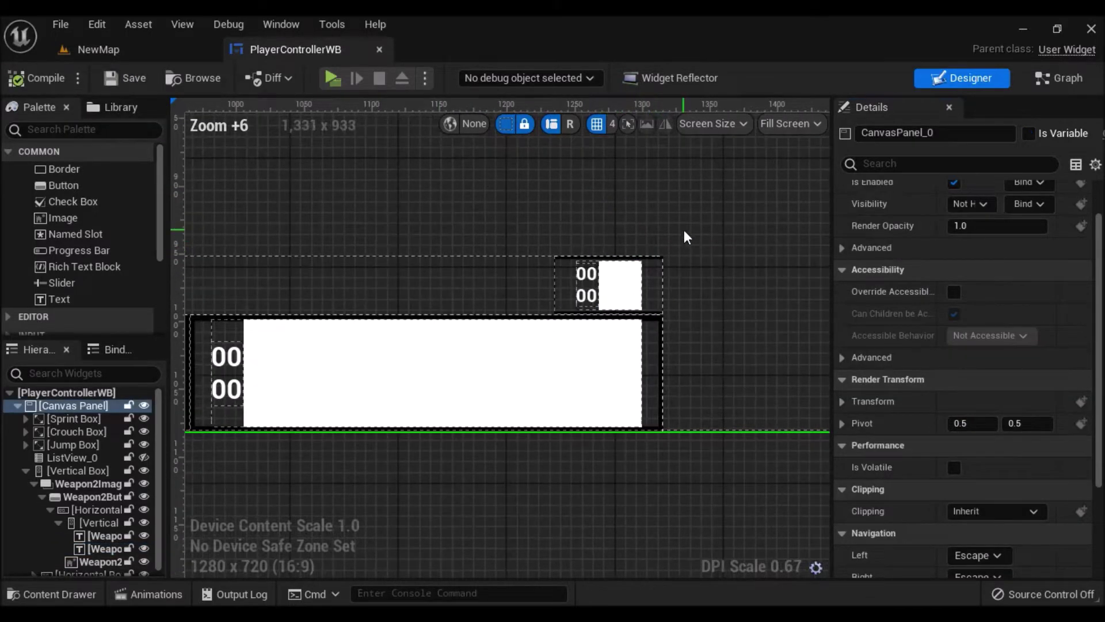
right_drag(683, 230, 628, 221)
right_drag(484, 212, 683, 217)
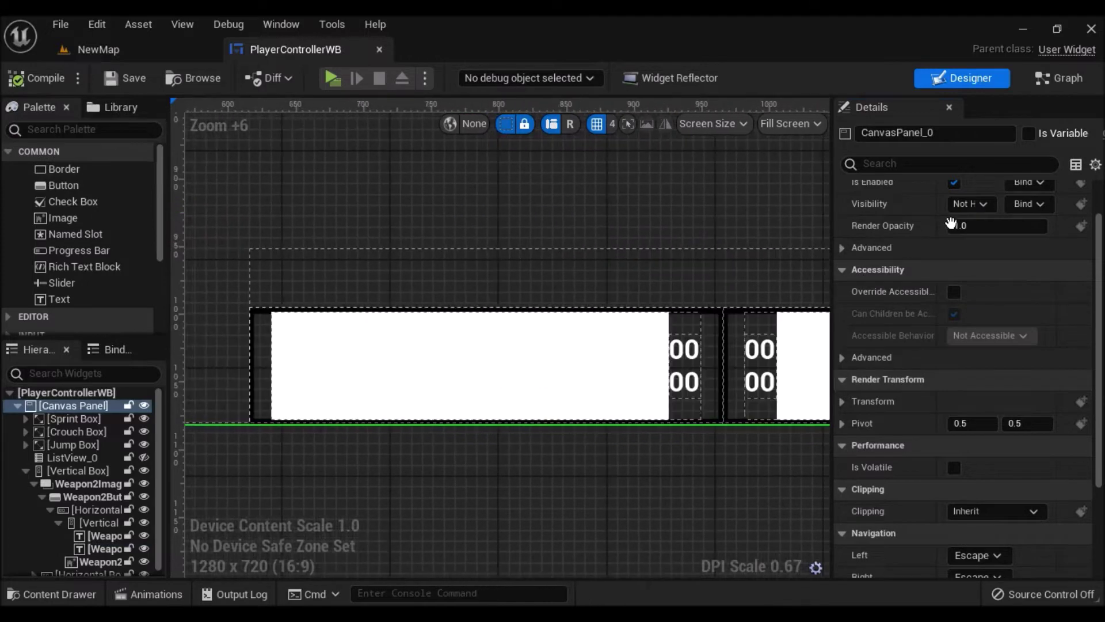
scroll(697, 216, down, 2)
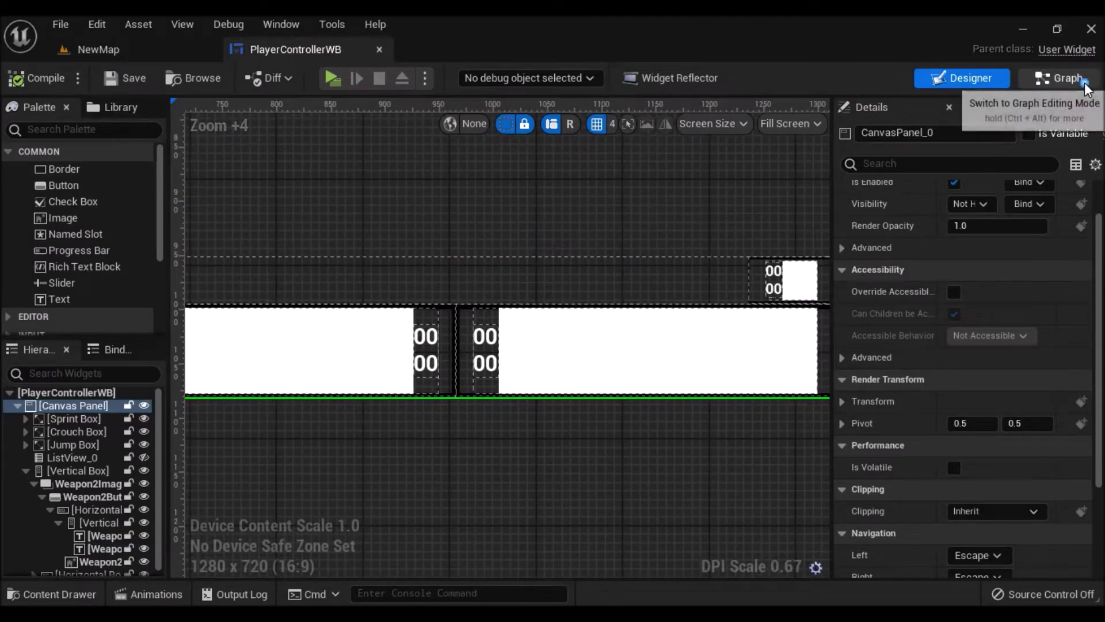
click(1059, 78)
Inspect the Weapon Equip/Unequip collapsed graph, then return to the Event Graph
scroll(920, 336, up, 3)
scroll(945, 338, up, 1)
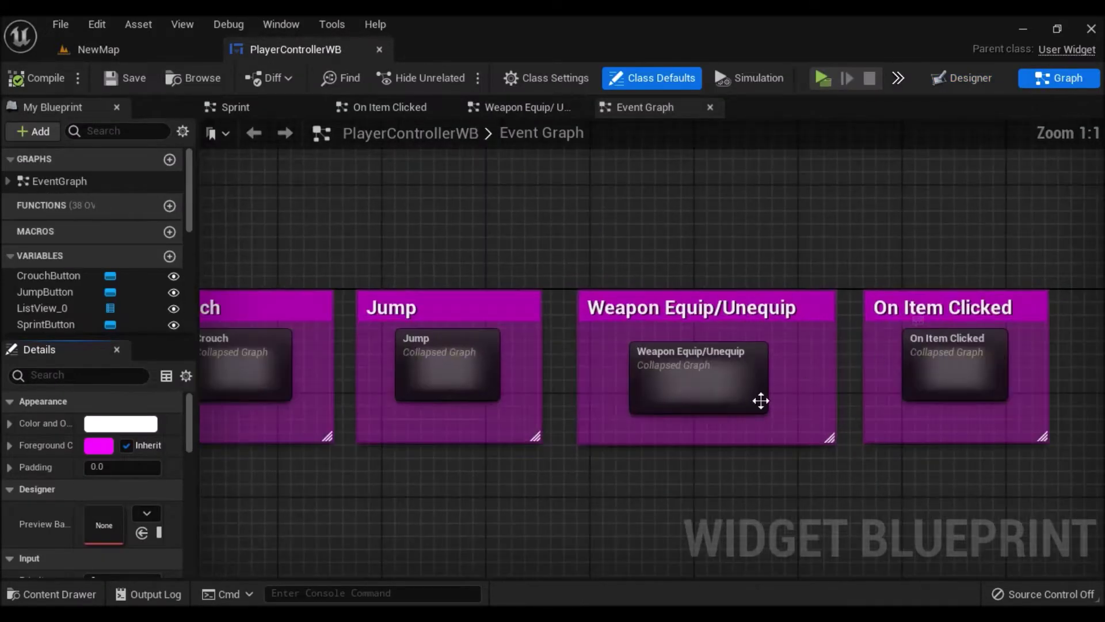
right_drag(895, 464, 780, 460)
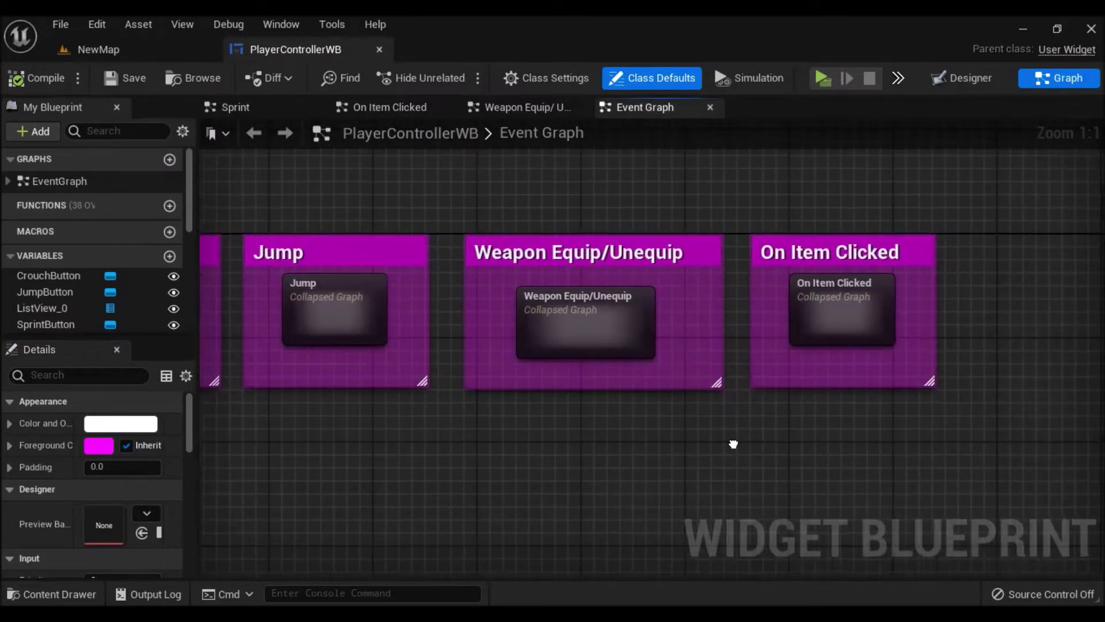
double_click(619, 334)
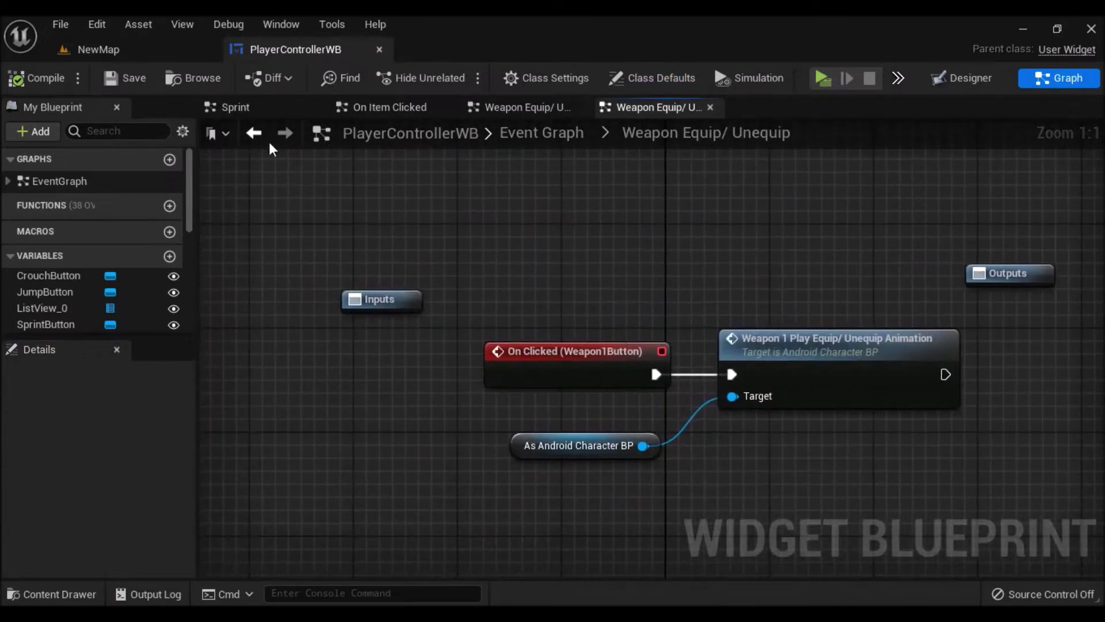
click(255, 134)
Inspect the On Item Clicked graph, then show the MyGameBP folder in the NewMap level
double_click(831, 303)
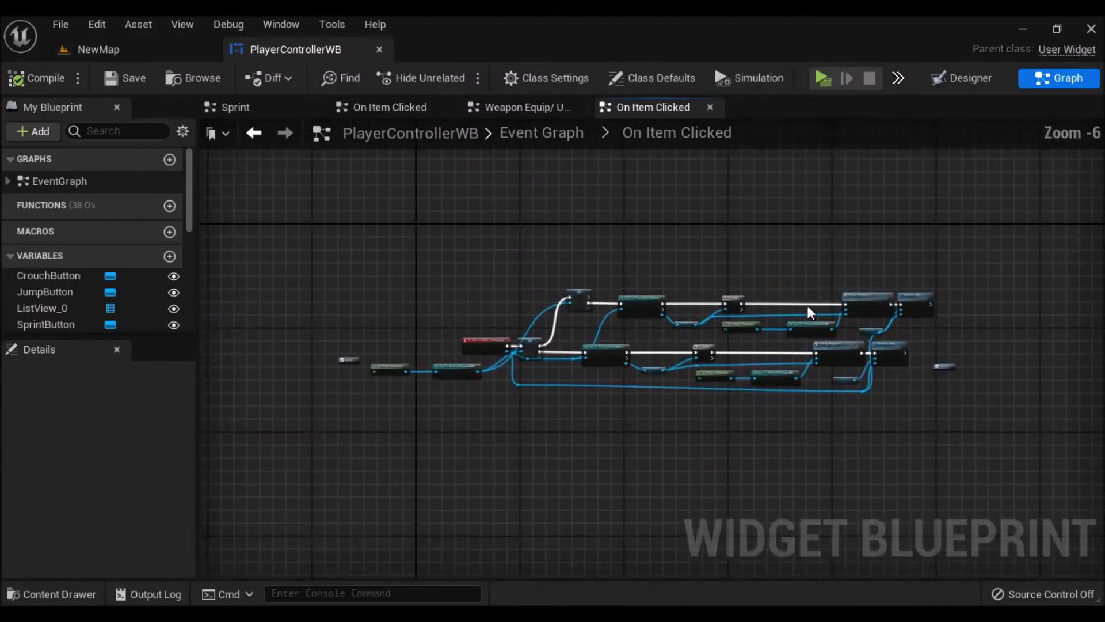
scroll(561, 402, up, 4)
scroll(572, 325, up, 2)
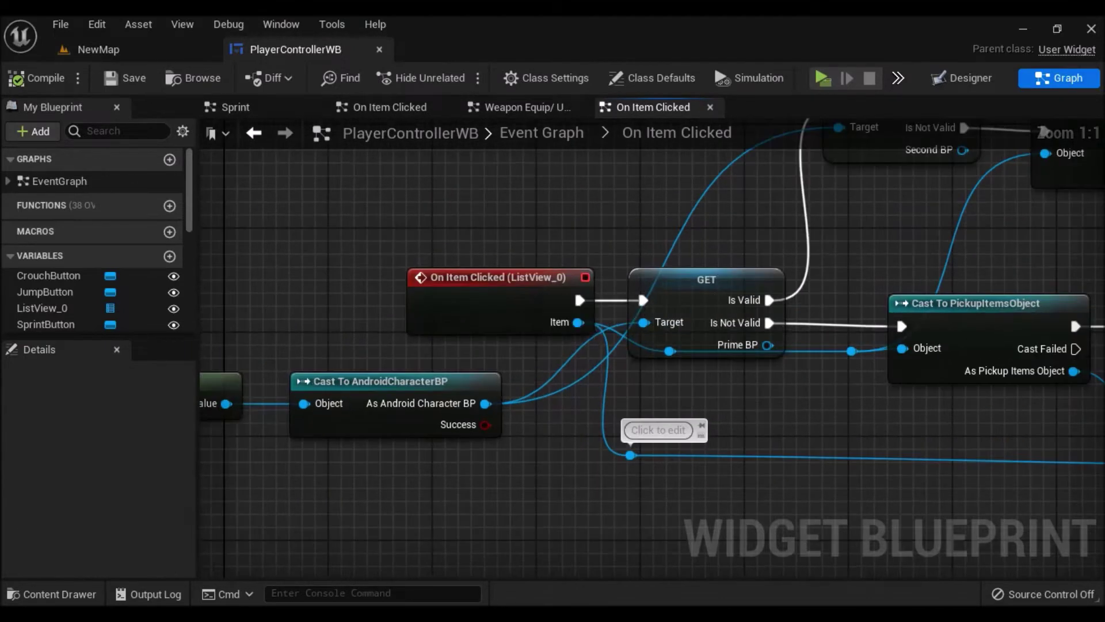
scroll(650, 345, down, 2)
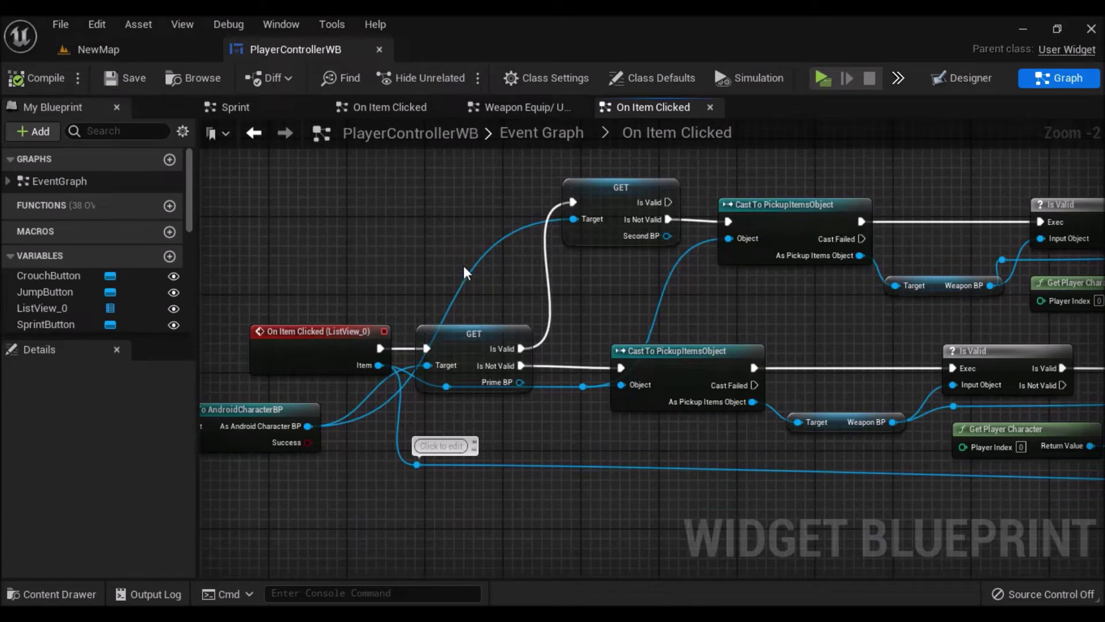
right_drag(395, 236, 409, 236)
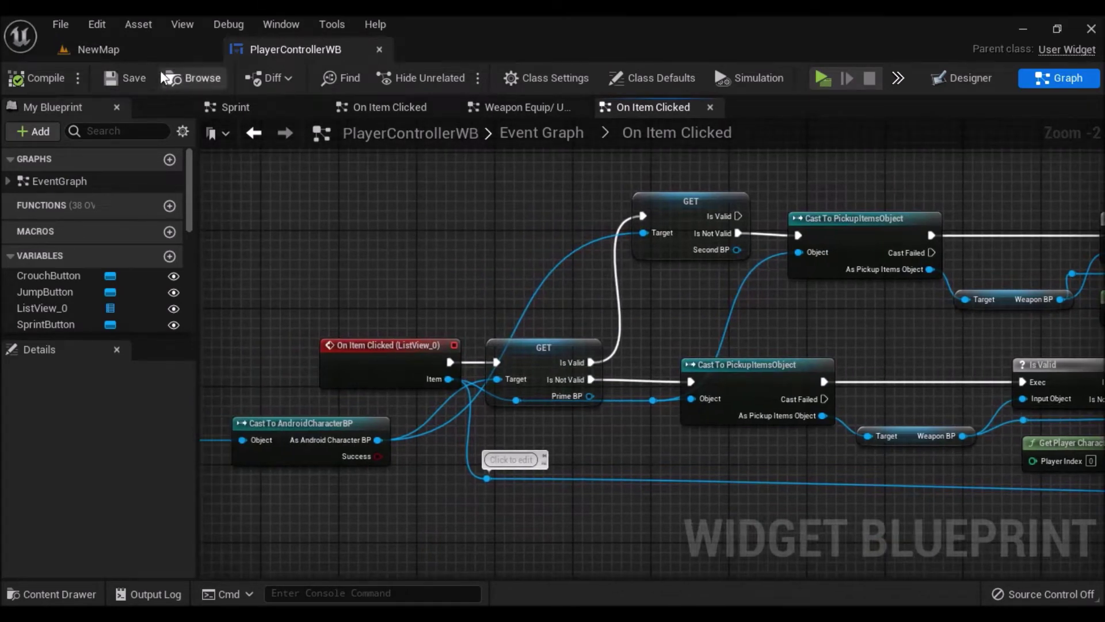
click(144, 50)
click(80, 516)
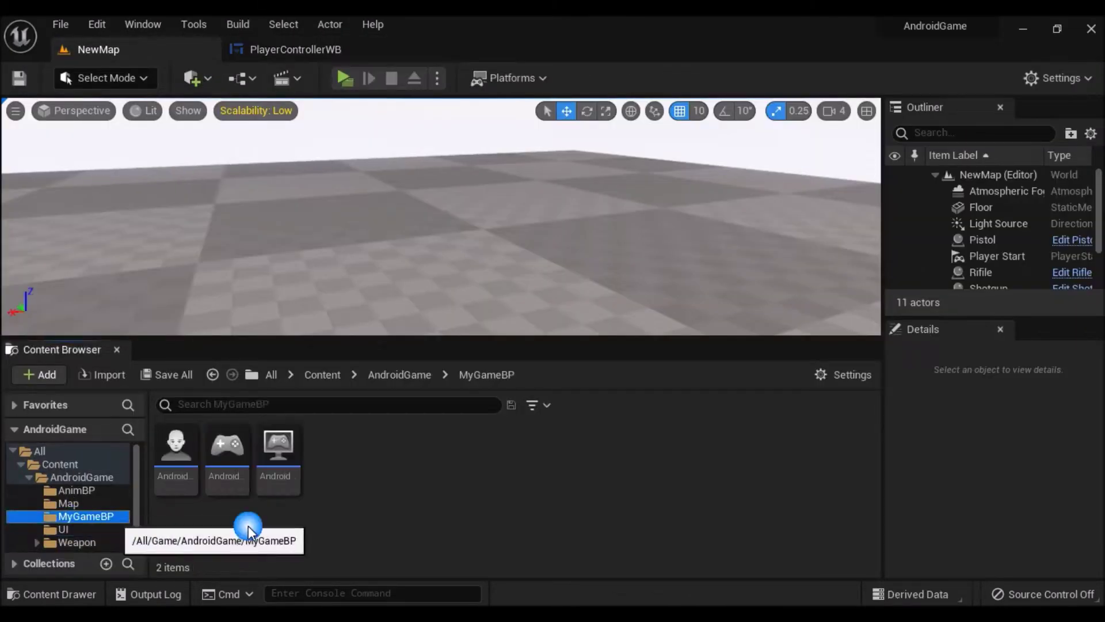
Open AndroidCharacterBP and its P Pickup Weapon collapsed graph
click(186, 460)
double_click(186, 461)
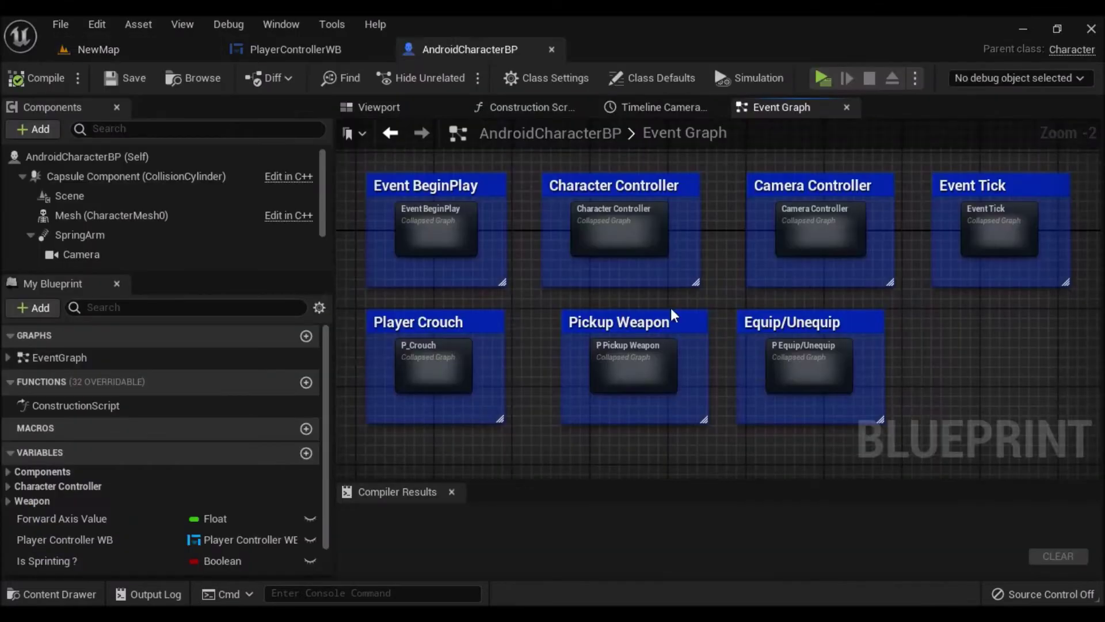
right_drag(520, 299, 394, 284)
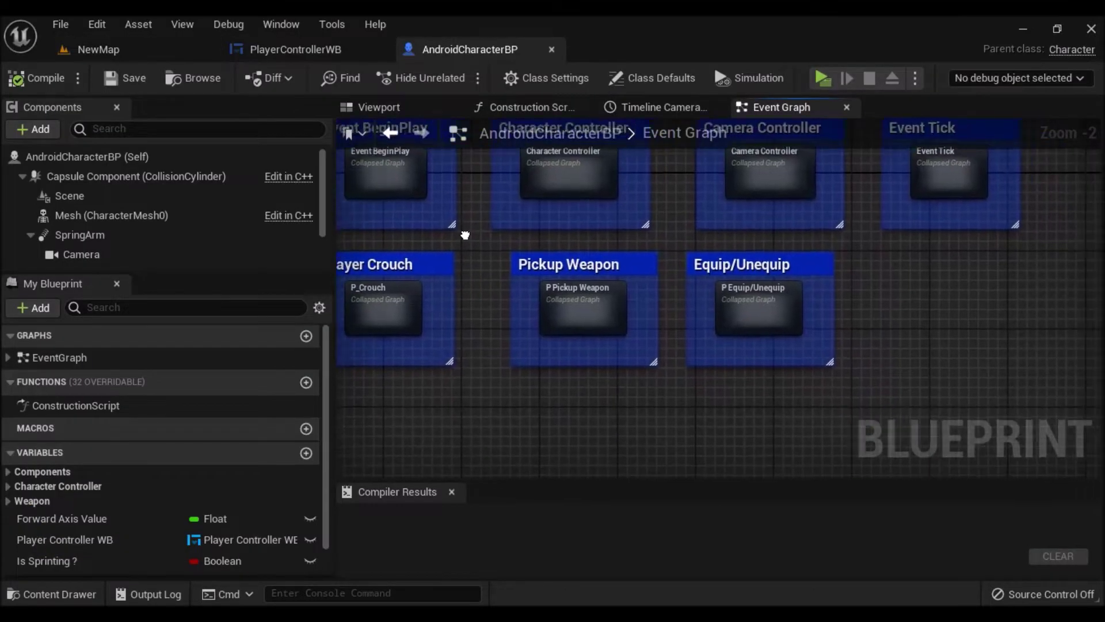
scroll(509, 325, up, 1)
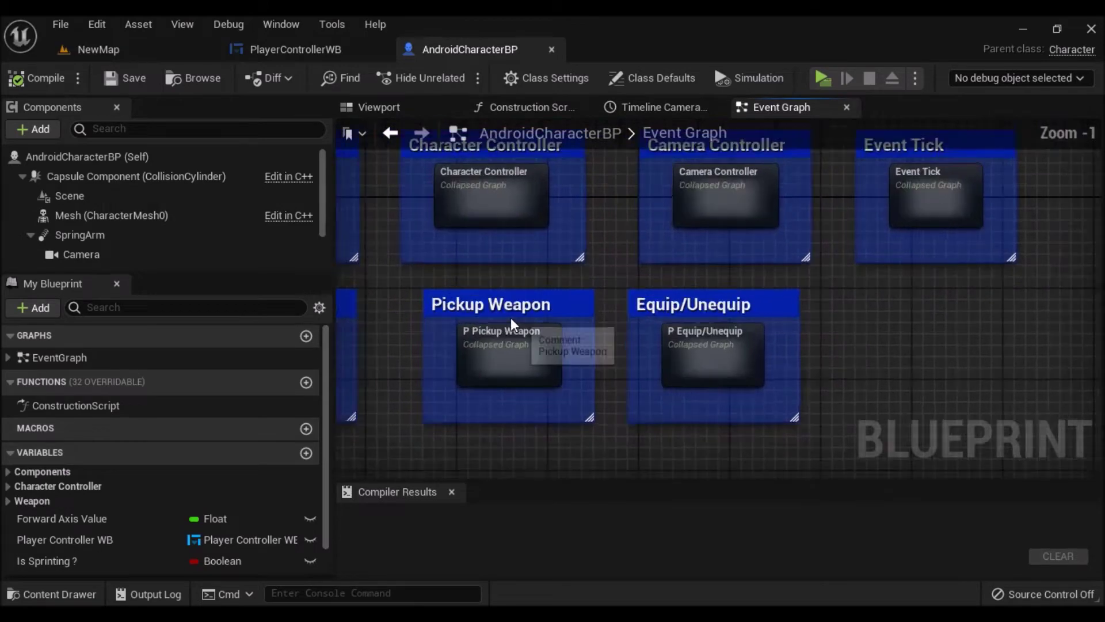
scroll(510, 325, up, 1)
click(512, 358)
double_click(513, 358)
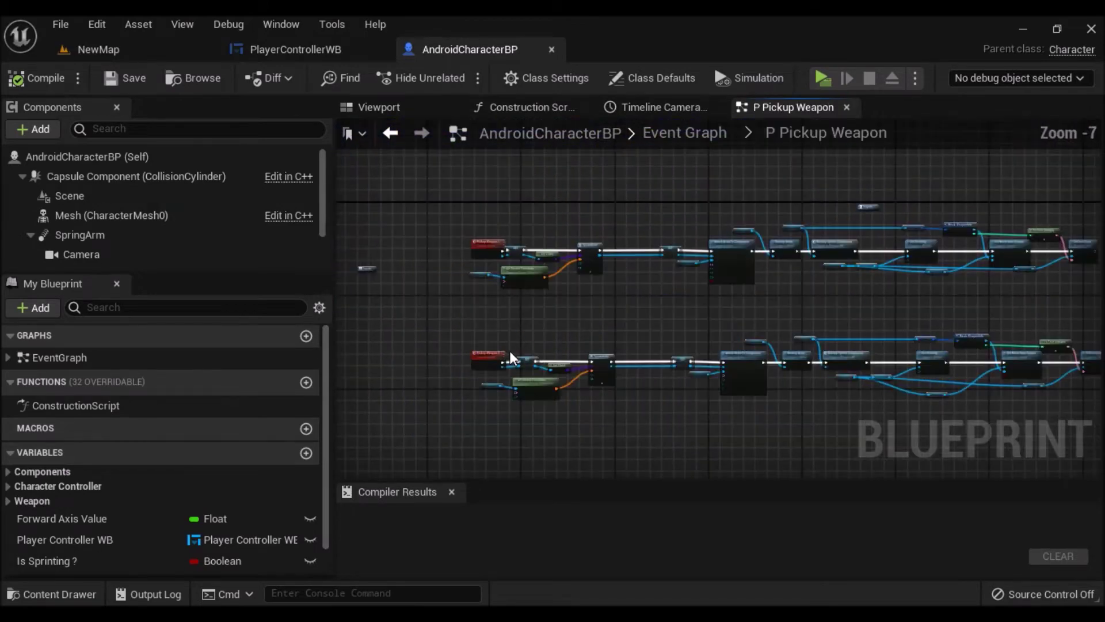
scroll(506, 247, up, 7)
scroll(600, 167, down, 3)
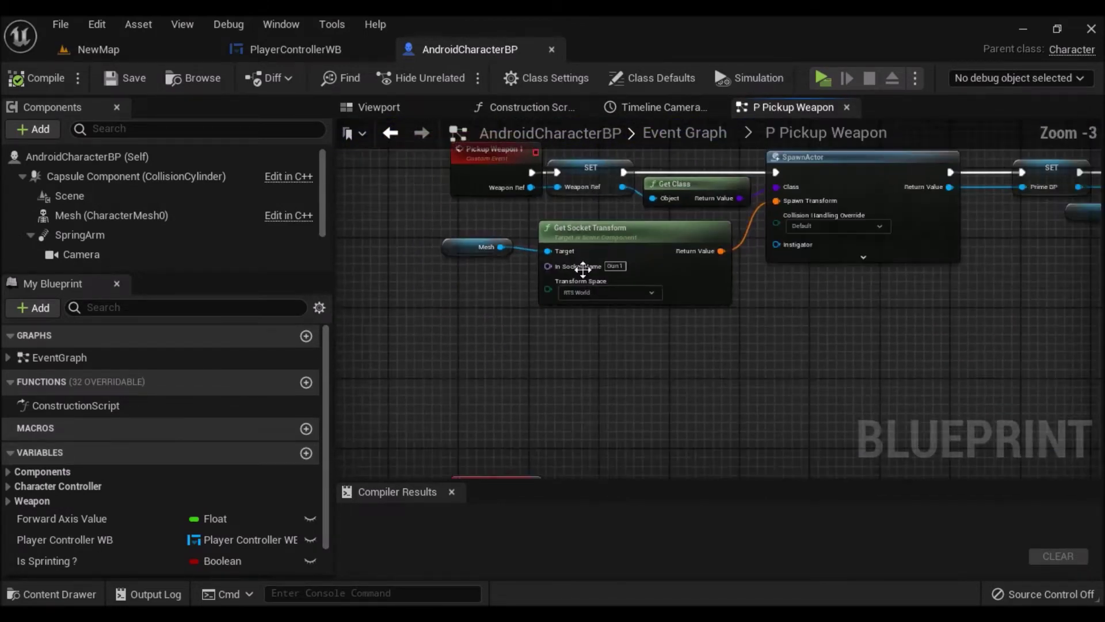
right_drag(591, 375, 593, 296)
scroll(626, 332, up, 3)
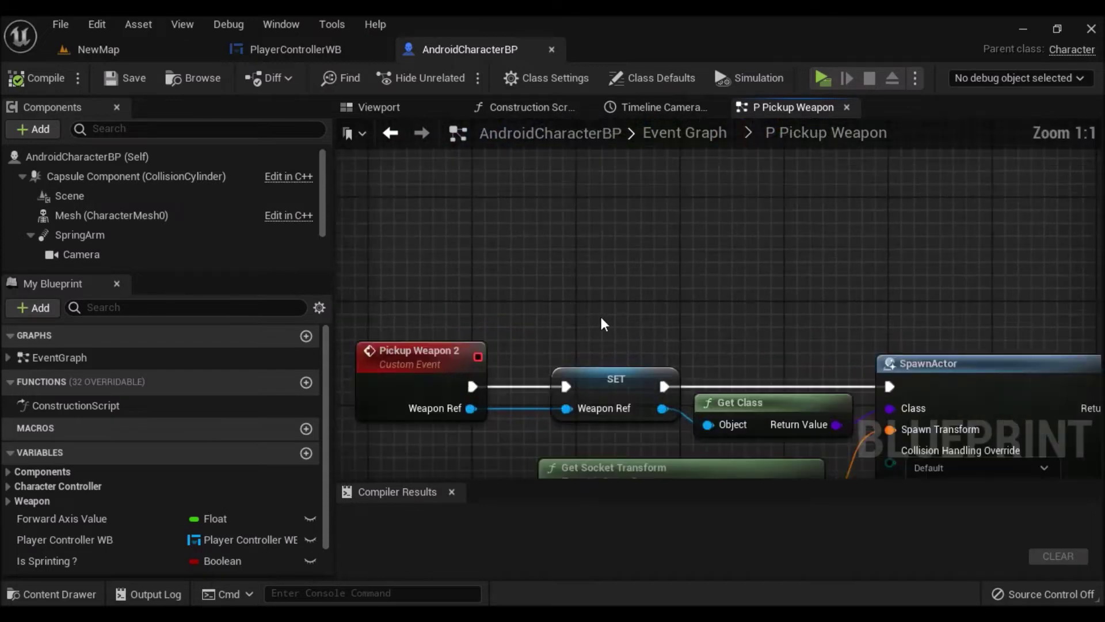
right_drag(488, 324, 538, 230)
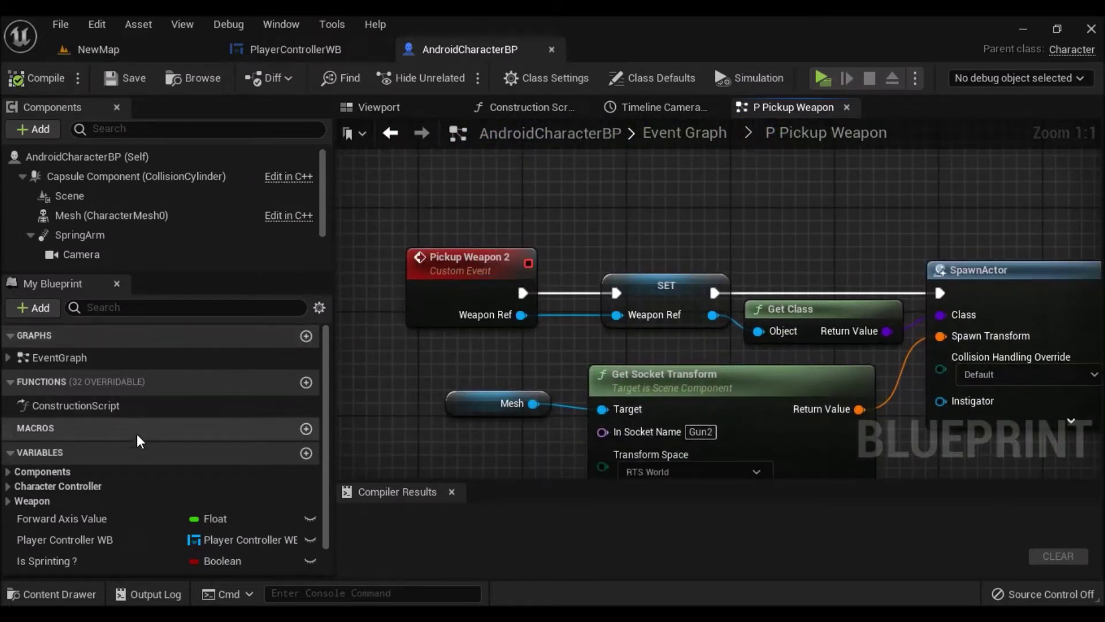
scroll(56, 464, down, 2)
Duplicate the SecondBP variable as Pistol in the Weapon group, then compile and save
click(55, 464)
scroll(83, 484, down, 2)
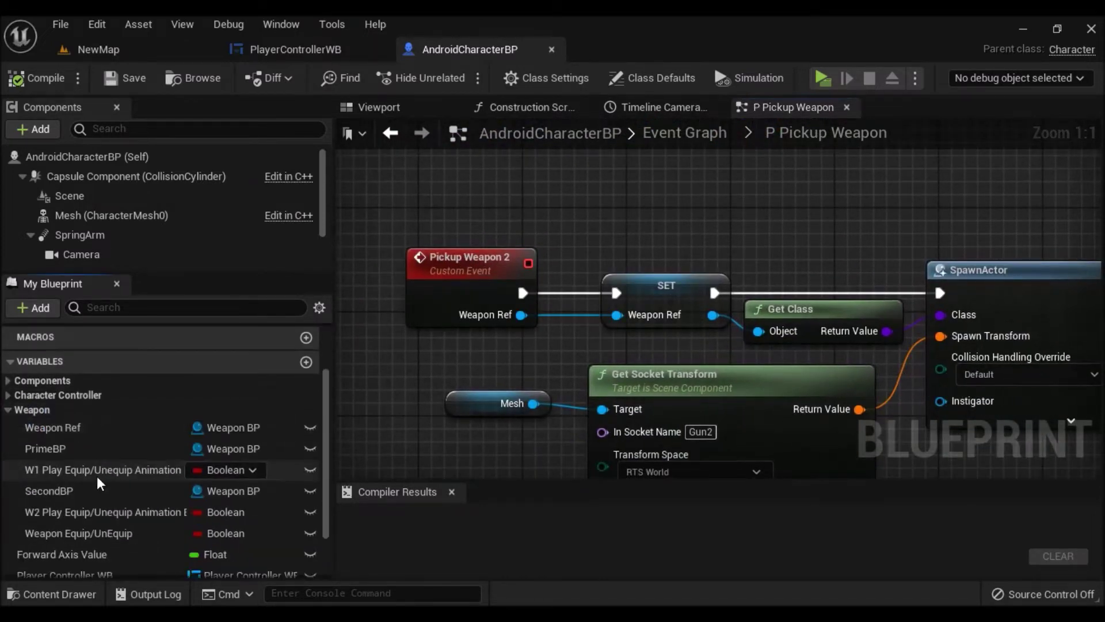
scroll(84, 488, down, 1)
click(63, 467)
right_click(64, 466)
click(147, 569)
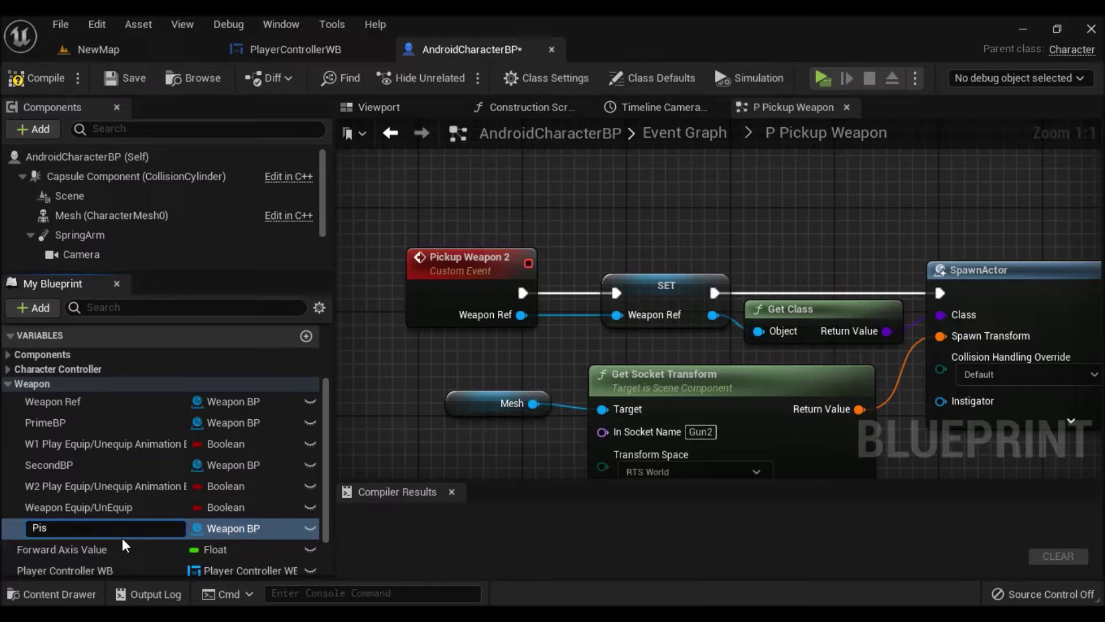
click(424, 453)
right_drag(418, 401, 428, 294)
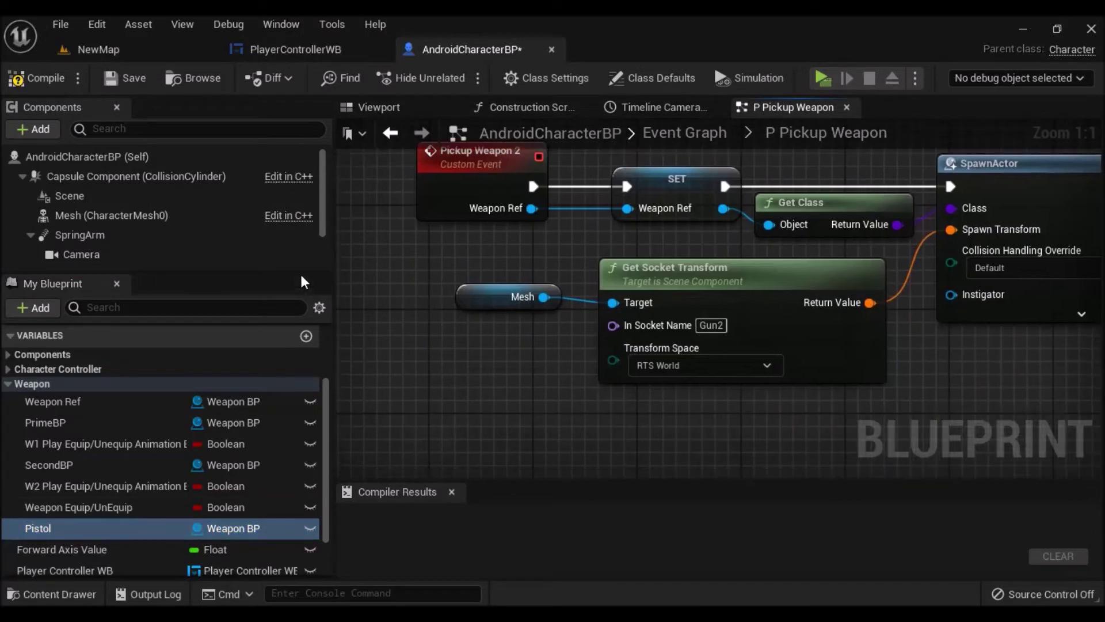
click(35, 79)
click(123, 78)
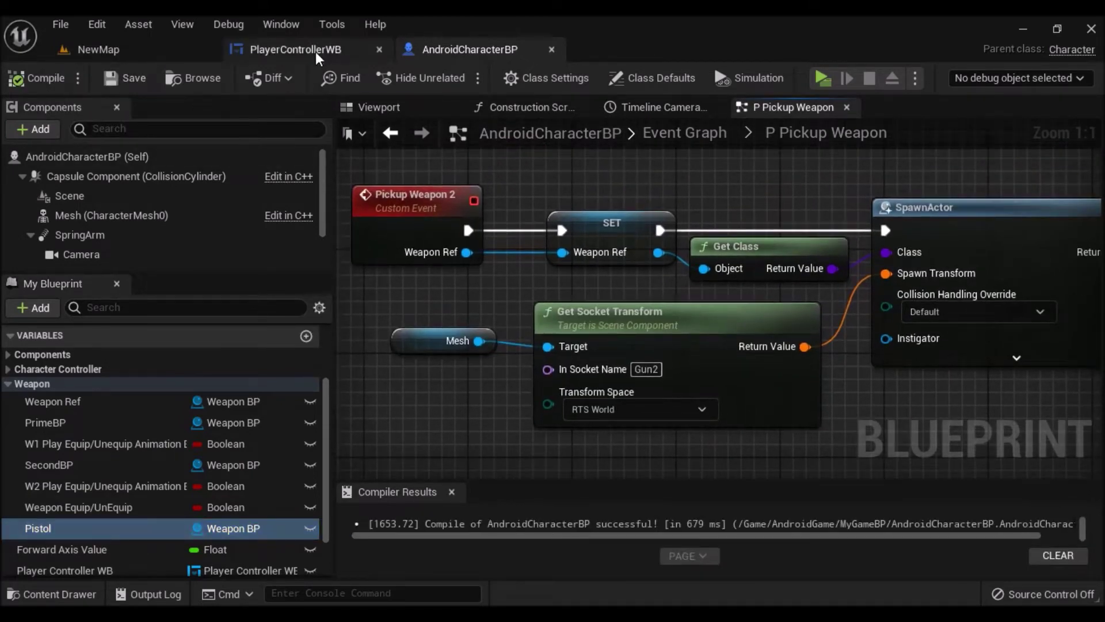
click(315, 53)
Wire On Item Clicked and its Item into the lower PickupItemsObject cast, then into GET PrimeBP
right_drag(536, 278, 427, 317)
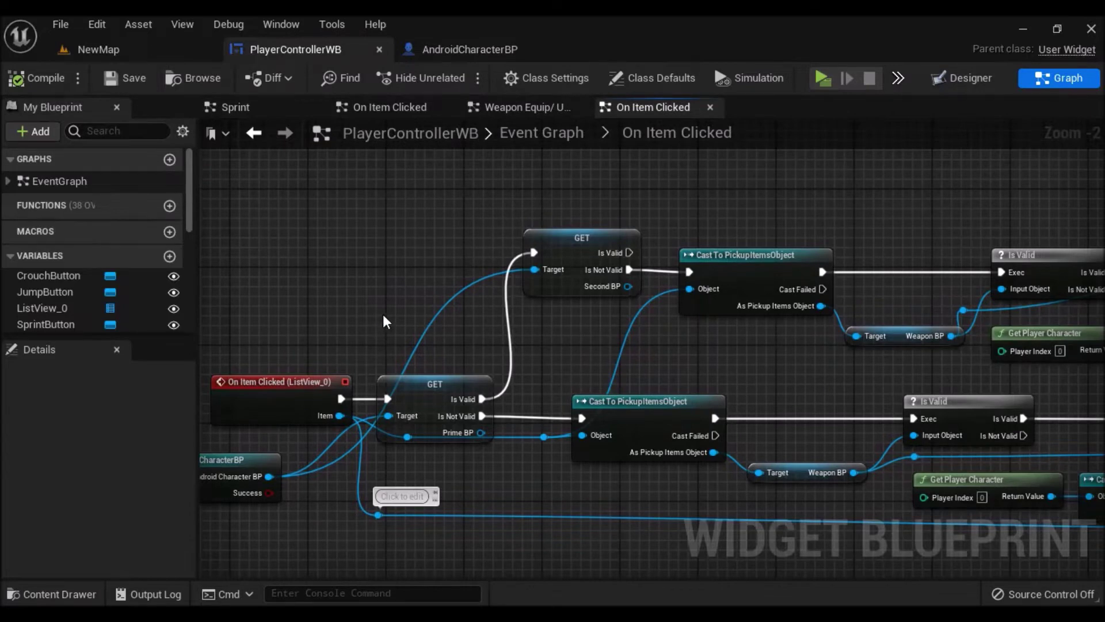
right_drag(703, 377, 987, 358)
scroll(700, 378, up, 2)
mouse_move(547, 380)
mouse_down()
mouse_move(433, 380)
mouse_move(577, 377)
mouse_up()
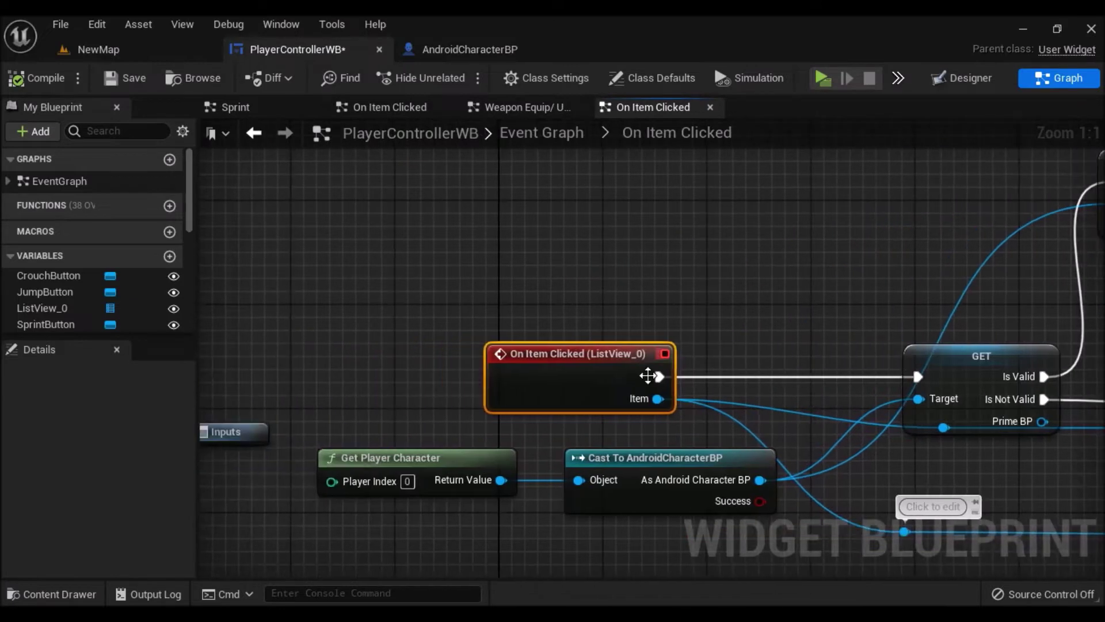
right_drag(506, 368, 644, 271)
scroll(800, 337, down, 2)
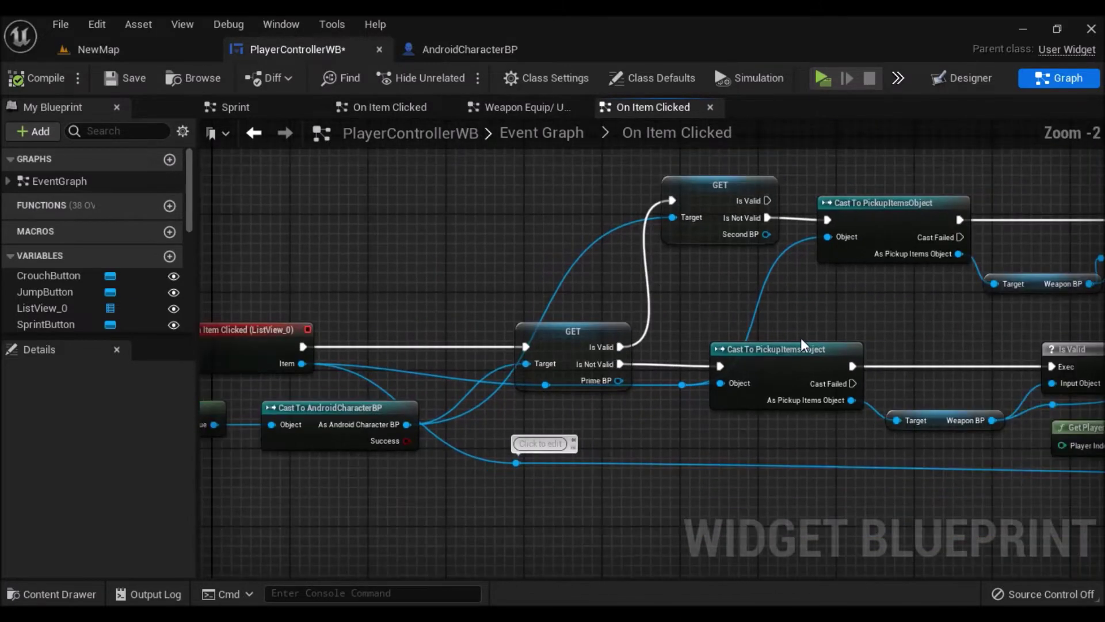
drag(898, 351, 492, 311)
scroll(407, 332, up, 2)
mouse_move(425, 311)
mouse_down()
mouse_move(407, 332)
mouse_move(481, 353)
mouse_up()
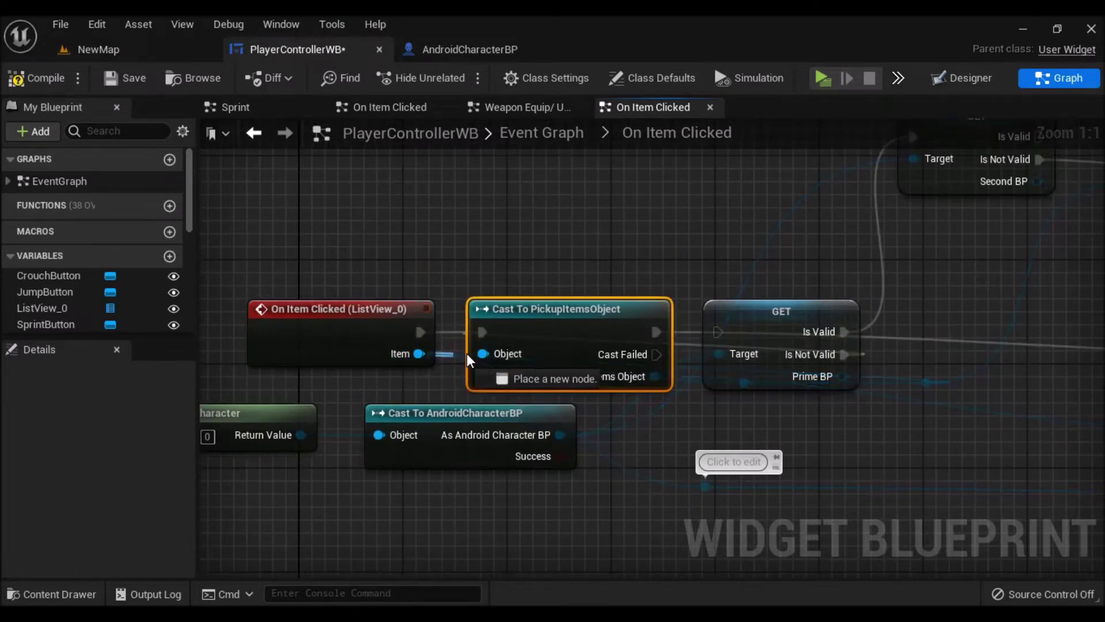
right_drag(661, 258, 509, 244)
drag(502, 317, 564, 317)
right_drag(585, 306, 394, 378)
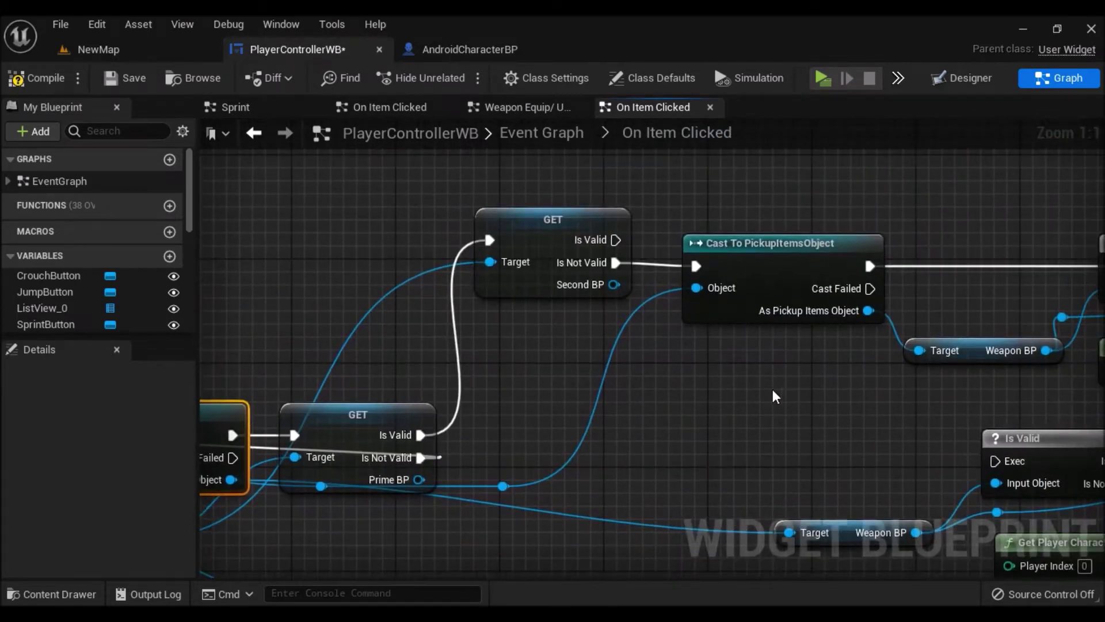
Delete the upper PickupItemsObject cast and connect Second BP's Is Not Valid to the Is Valid check
right_drag(773, 389, 920, 350)
click(941, 190)
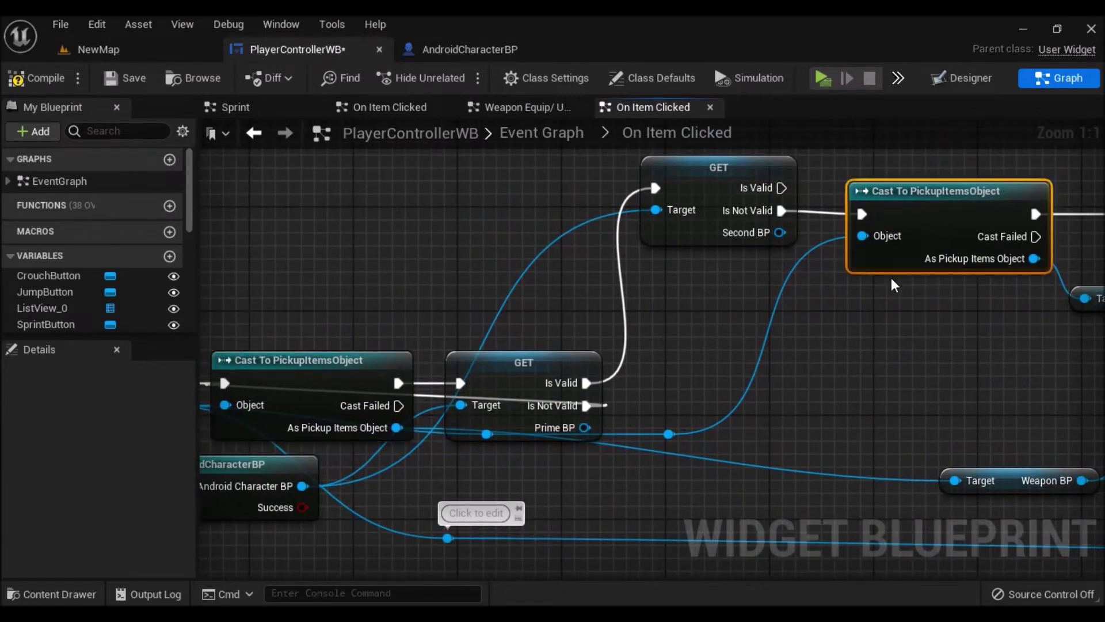
key(Delete)
right_drag(796, 227, 636, 252)
drag(614, 237, 978, 244)
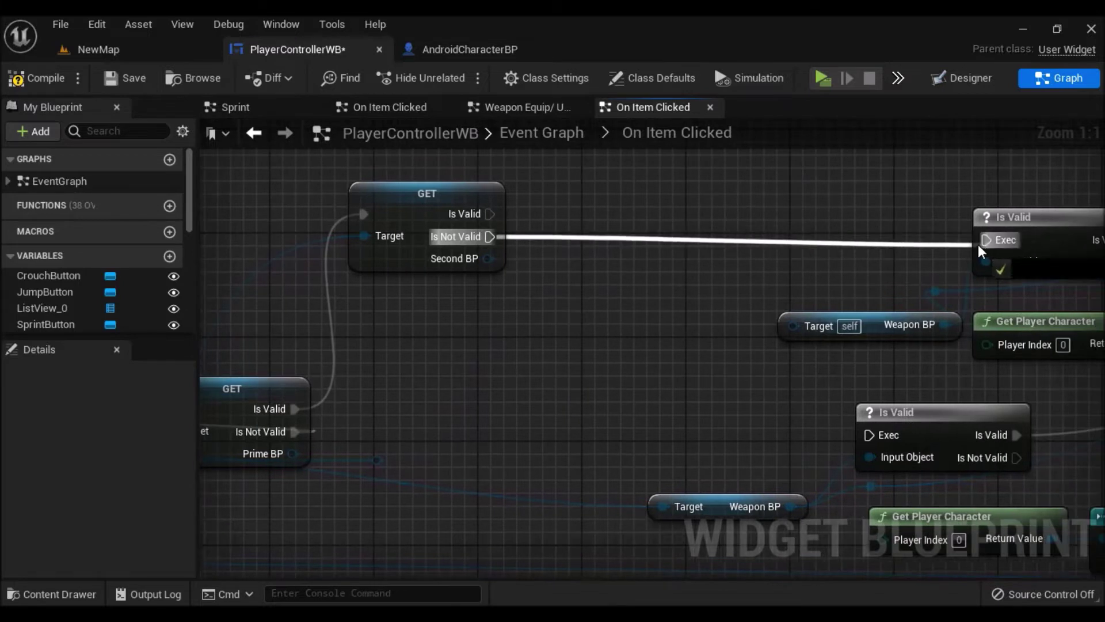
right_drag(377, 448, 685, 377)
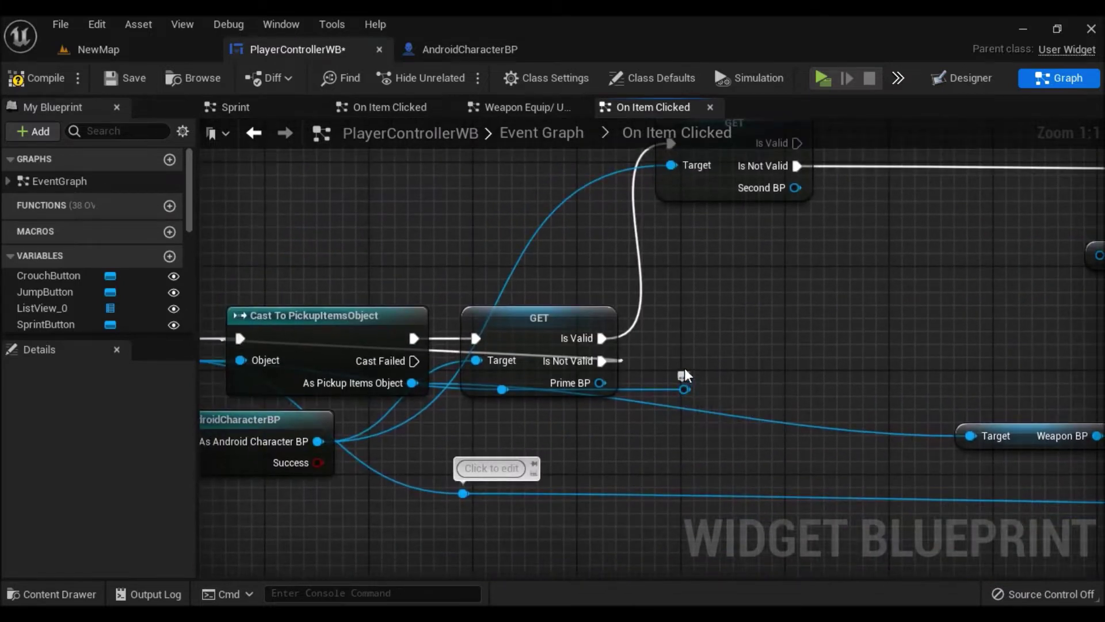
right_drag(685, 376, 851, 349)
mouse_move(694, 312)
mouse_down()
mouse_move(785, 259)
mouse_move(811, 258)
mouse_up()
click(668, 363)
Delete the leftover reroute, tidy the cast and GET nodes, and route GET's Is Not Valid into Is Valid
key(Delete)
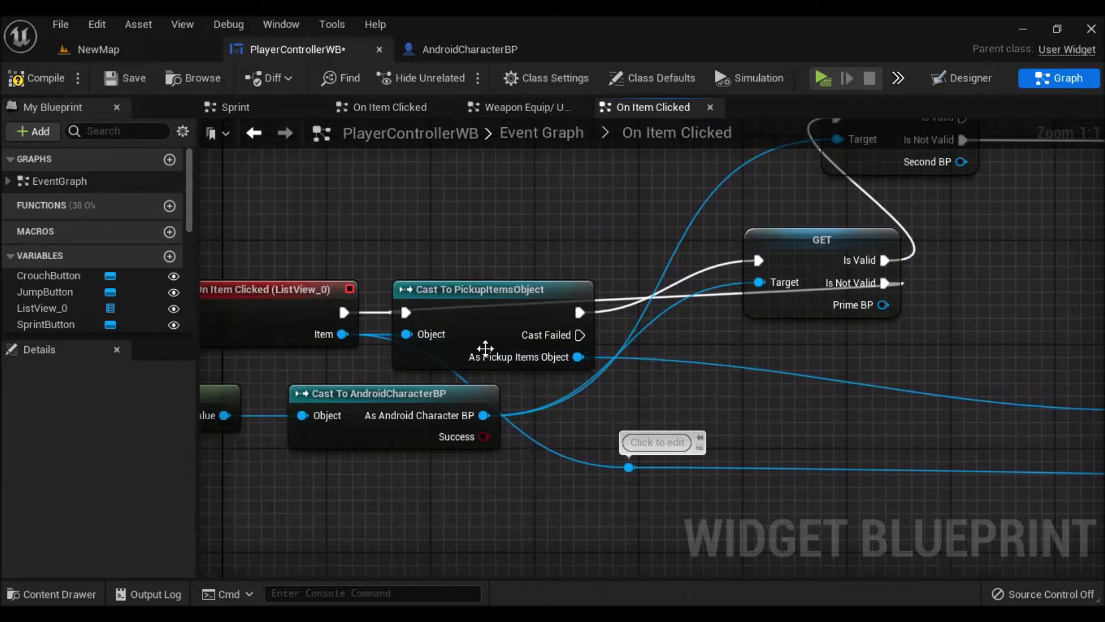
drag(485, 348, 482, 323)
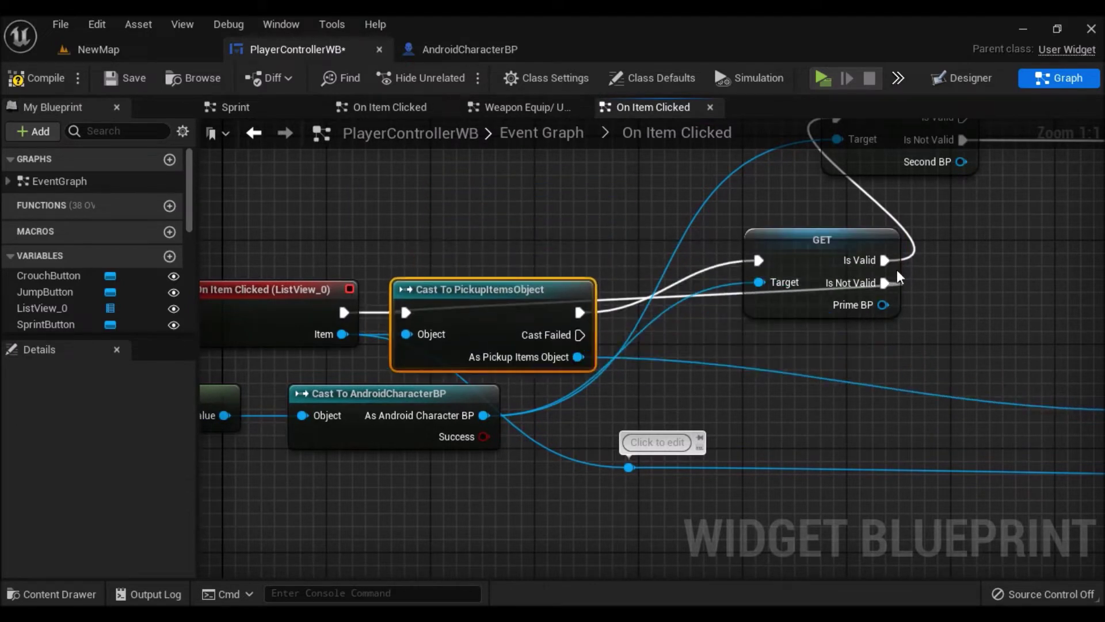
drag(820, 251, 796, 290)
right_drag(797, 290, 649, 348)
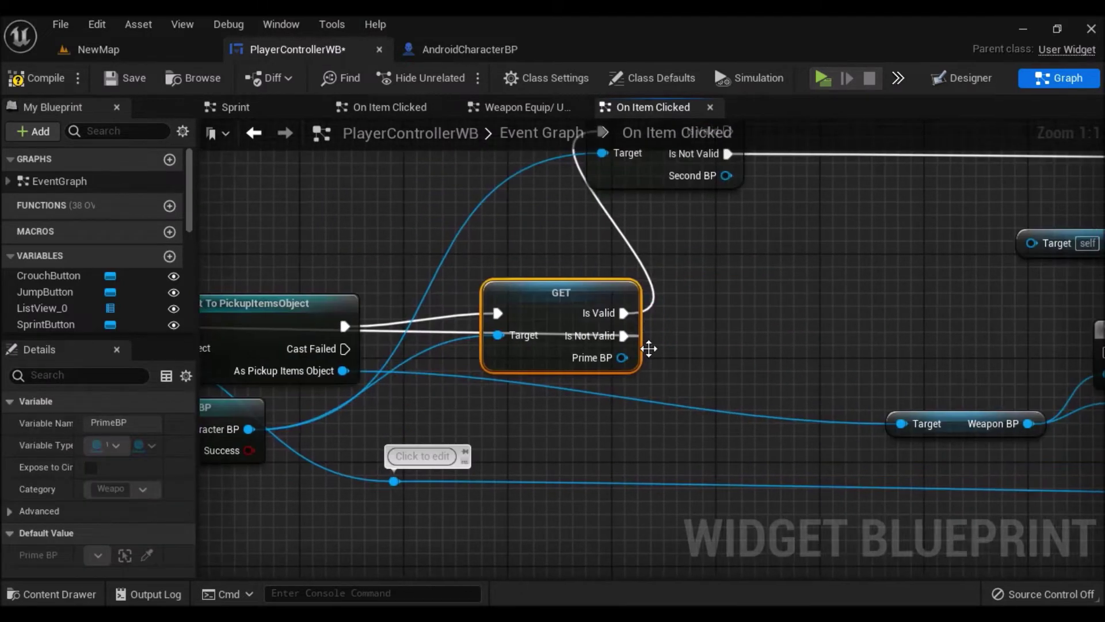
right_click(624, 336)
click(656, 381)
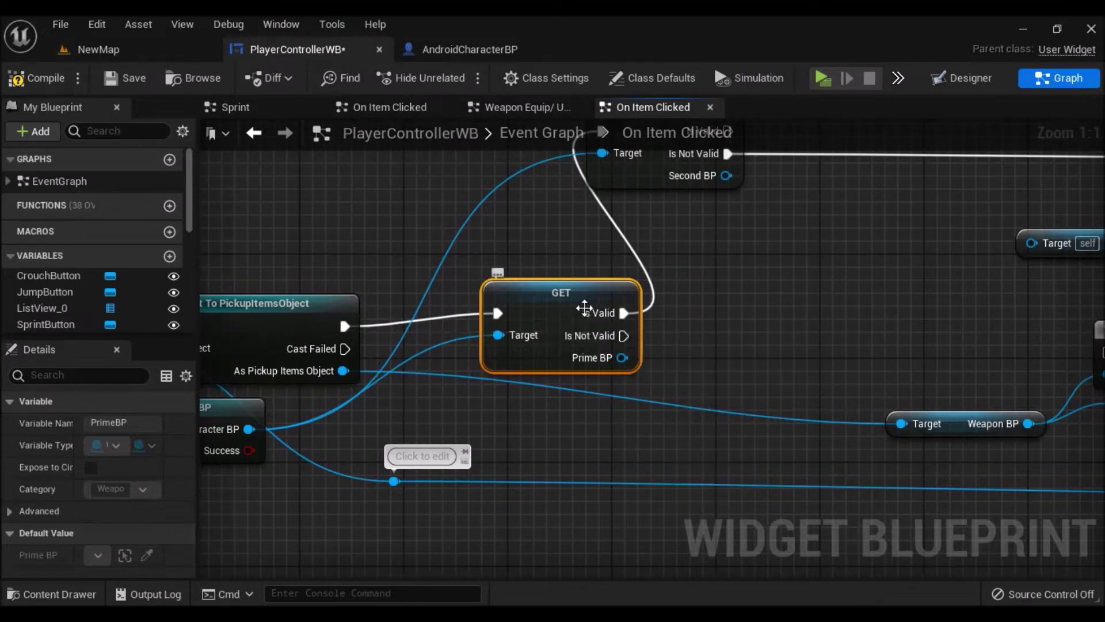
drag(622, 349, 948, 354)
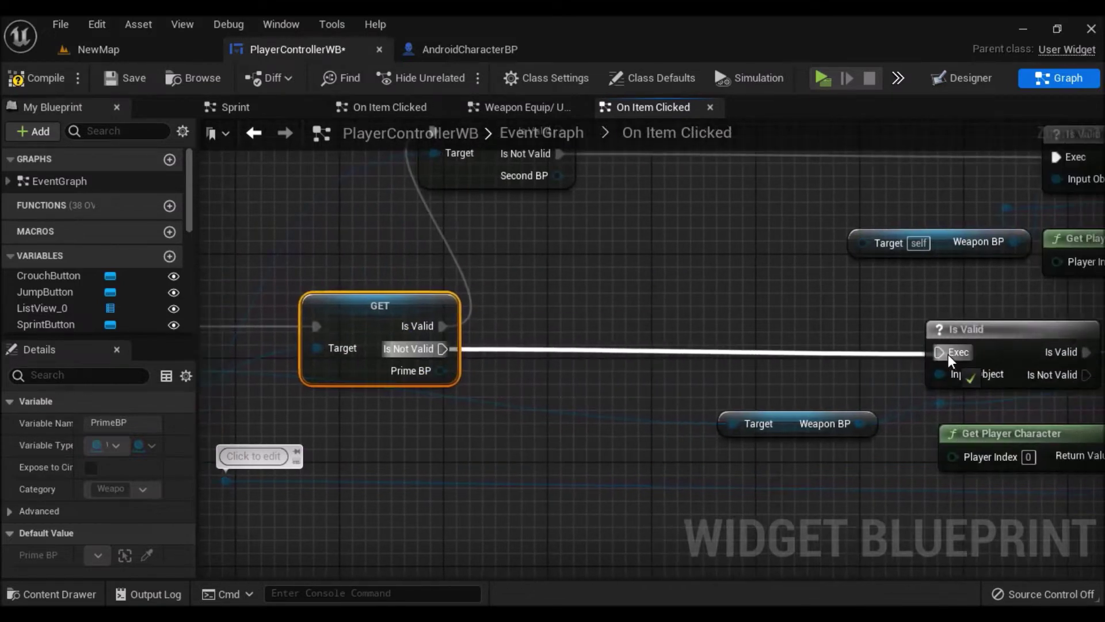
right_drag(858, 233, 1017, 237)
Feed As Pickup Items Object into both Weapon BP getter targets through one shared reroute node
drag(1018, 240, 333, 371)
double_click(827, 275)
drag(827, 275, 817, 389)
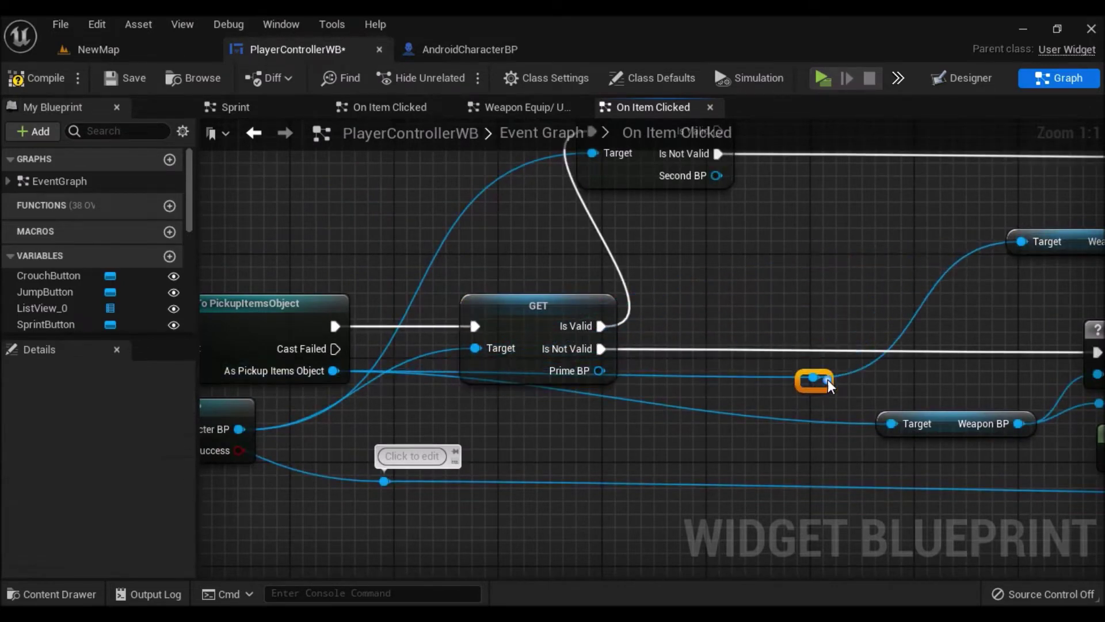
right_drag(809, 271, 418, 308)
mouse_move(778, 265)
right_down()
mouse_move(496, 265)
mouse_move(682, 219)
right_up()
right_drag(528, 331, 654, 306)
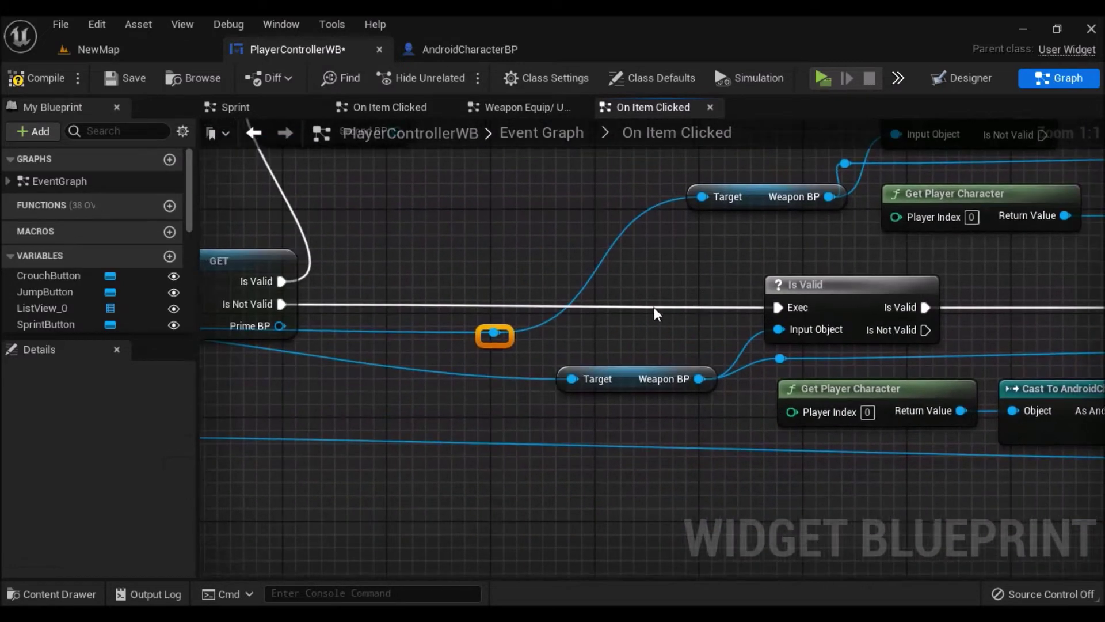
drag(494, 336, 572, 378)
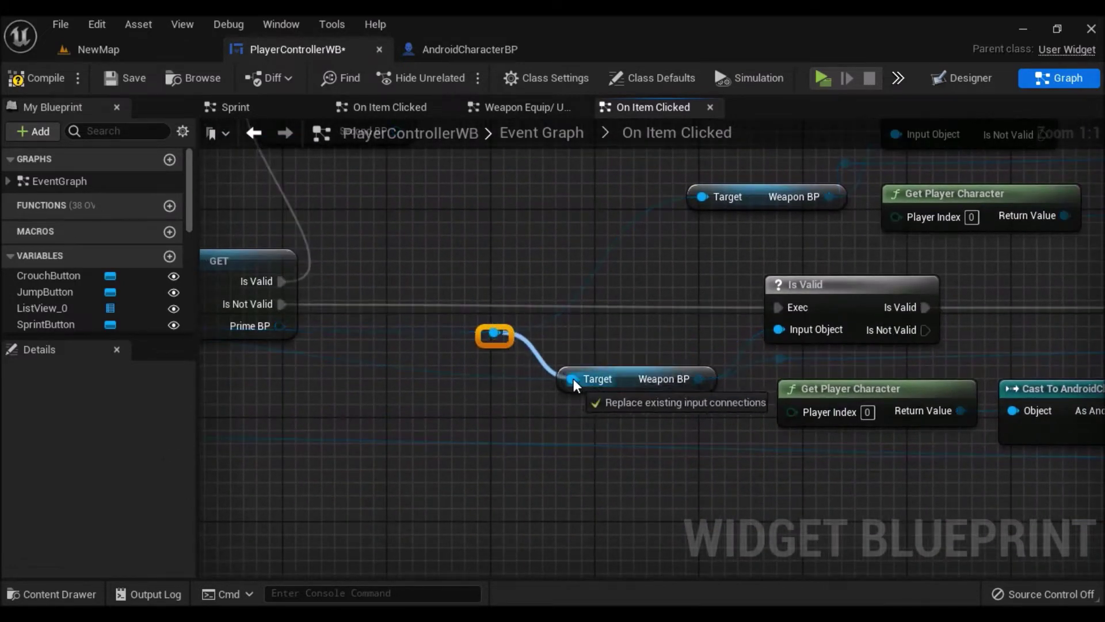
right_drag(523, 376, 582, 385)
scroll(587, 270, down, 3)
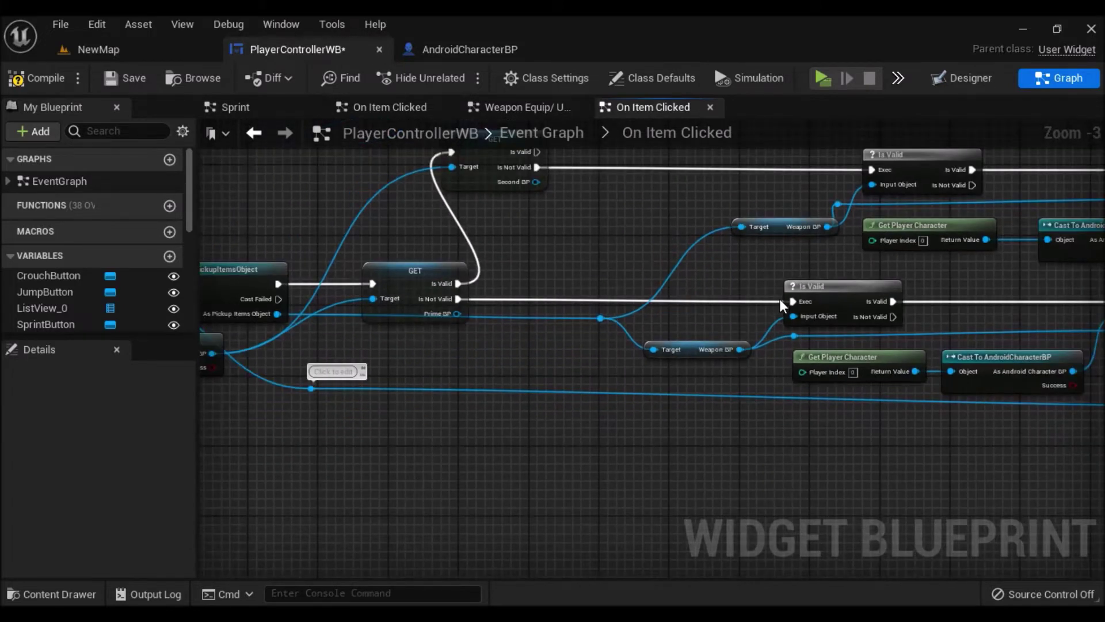
right_drag(734, 368, 880, 397)
right_drag(369, 432, 553, 445)
Move Get Player Character and the AndroidCharacterBP cast above the event, then compile and save
mouse_move(553, 446)
mouse_down()
mouse_move(299, 364)
mouse_move(378, 184)
mouse_up()
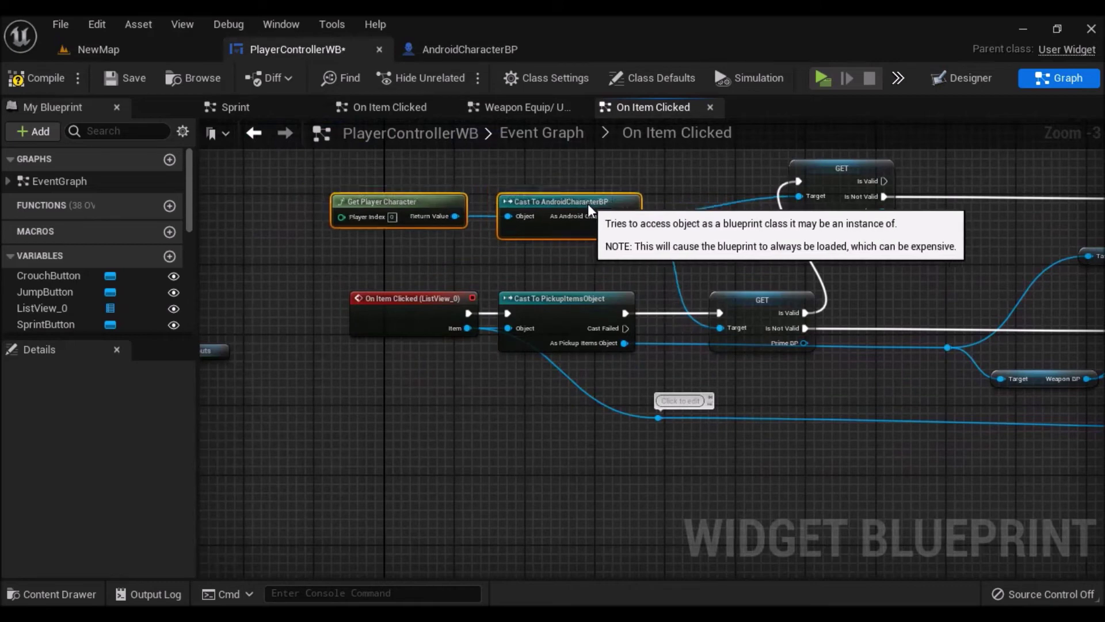
right_drag(771, 281, 652, 304)
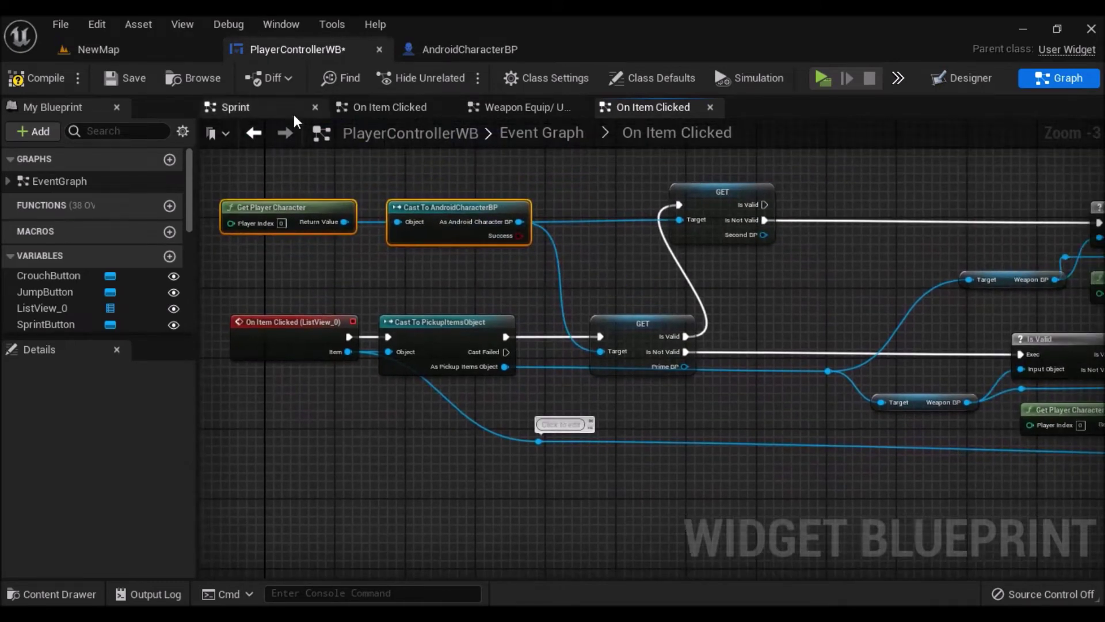
click(35, 77)
click(119, 75)
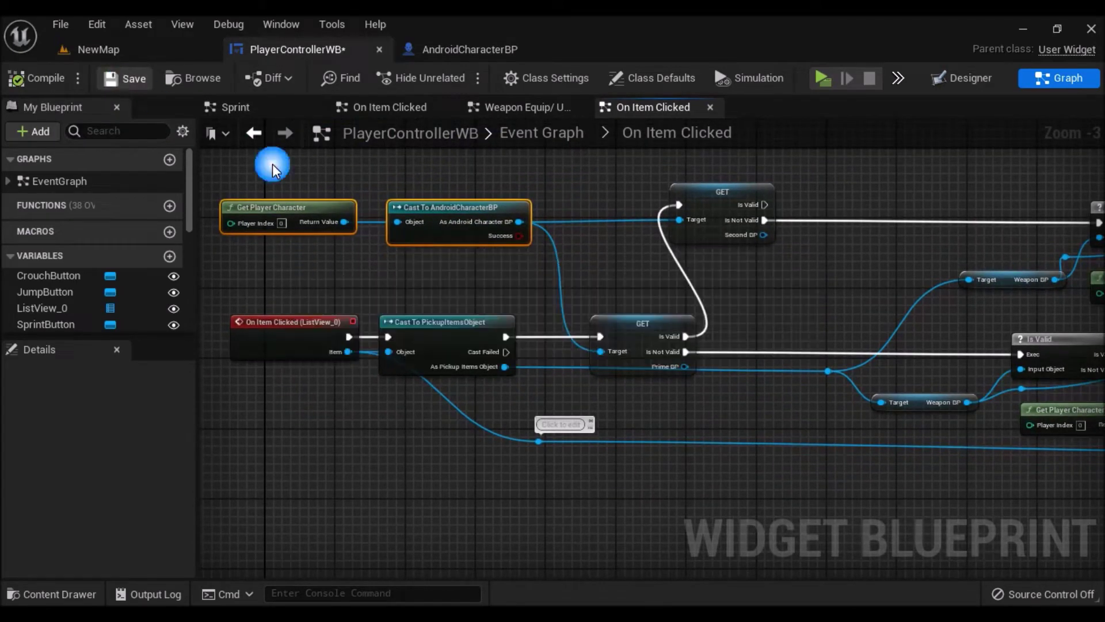
Shift the On Item Clicked event and its PickupItemsObject cast further left
click(587, 286)
right_drag(606, 405, 713, 437)
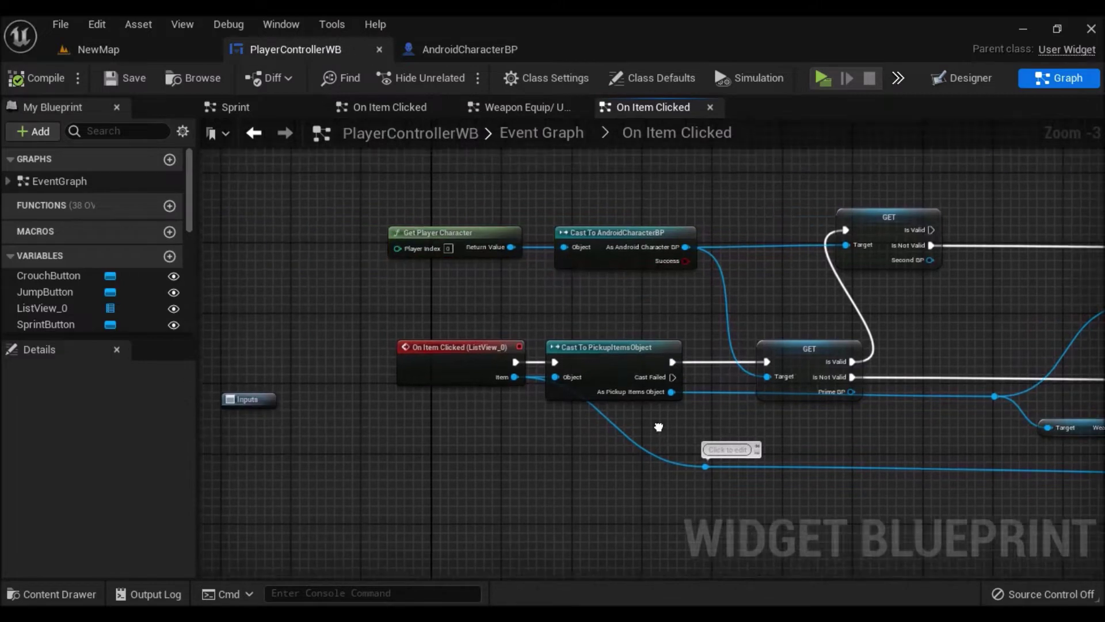
drag(709, 430, 524, 368)
drag(656, 375, 487, 374)
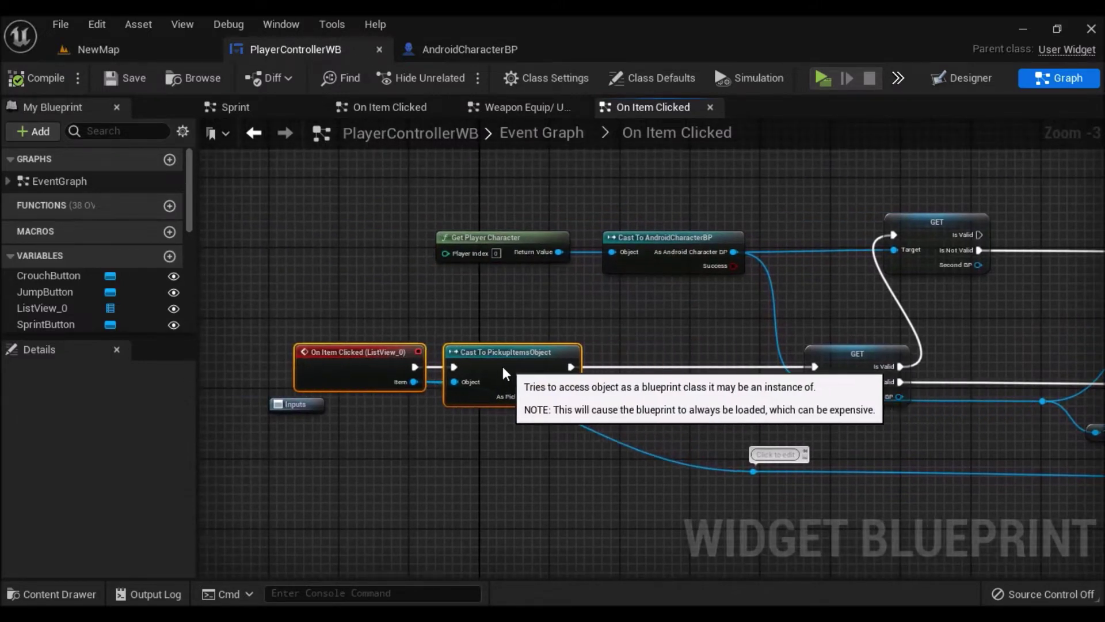
click(338, 425)
right_drag(338, 424, 482, 426)
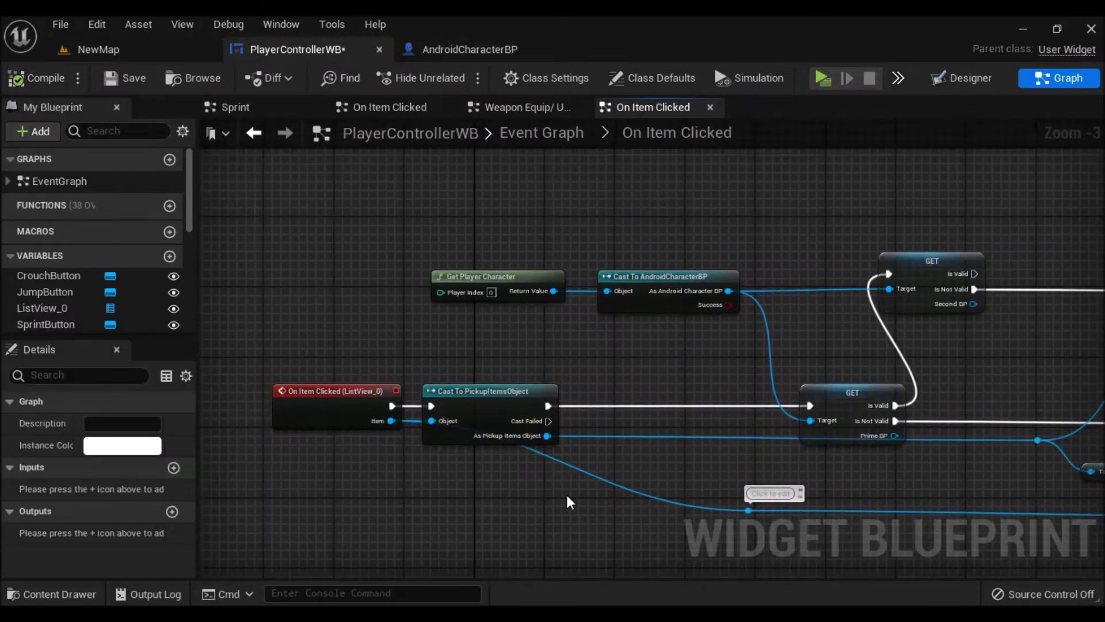
From As Pickup Items Object, add a Get Weapon BP node followed by Get Weapon Info
scroll(556, 440, up, 3)
drag(539, 424, 568, 457)
text(wea)
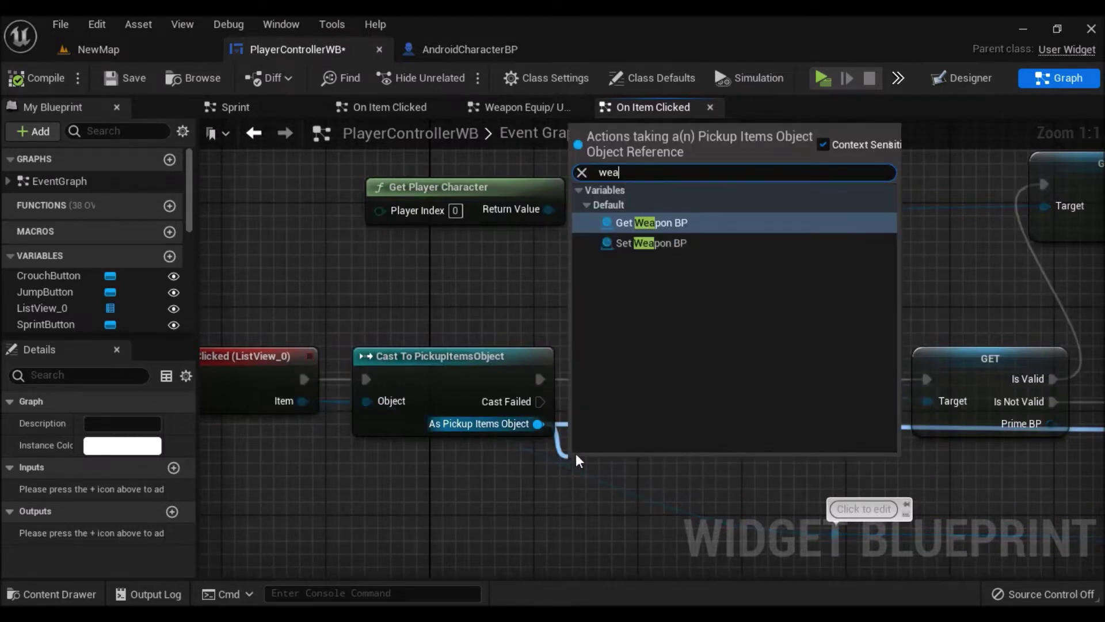
click(668, 214)
drag(716, 463, 765, 467)
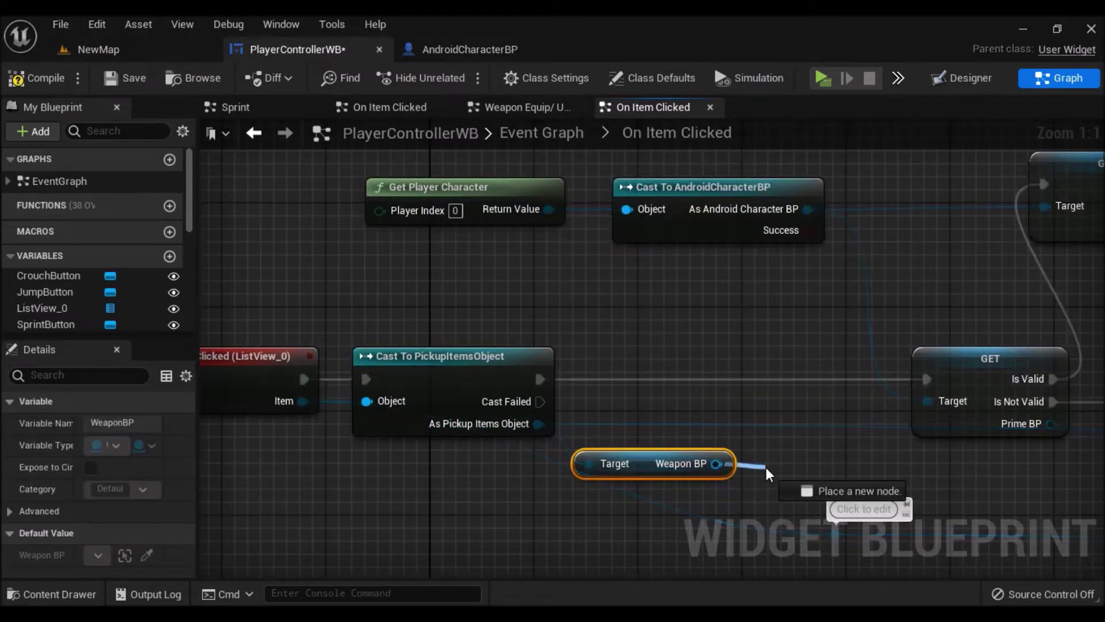
text(wea)
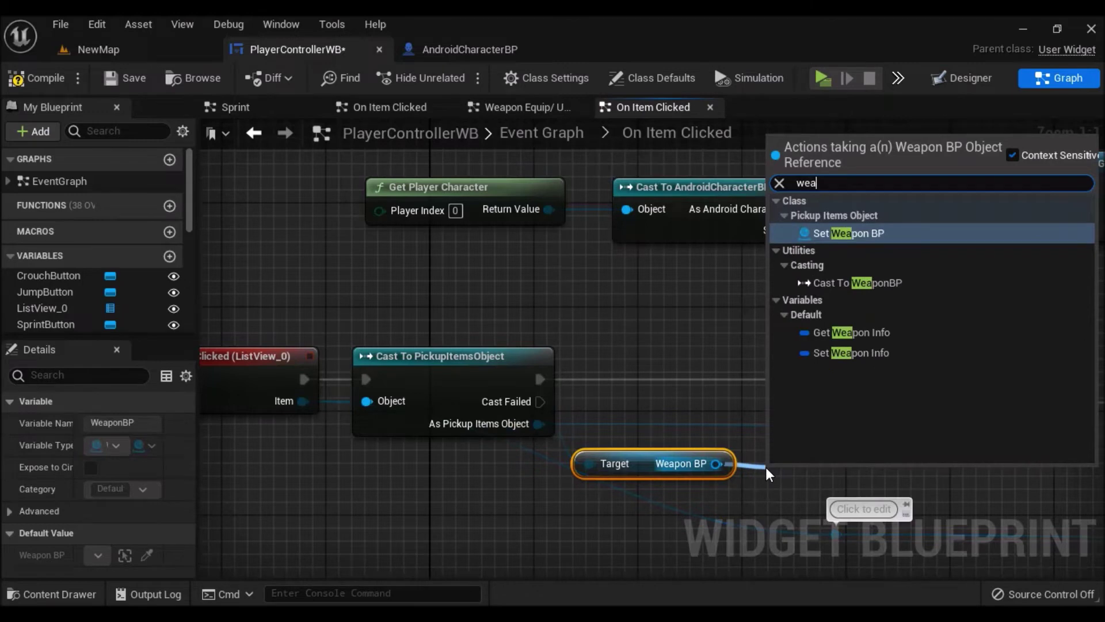
click(852, 332)
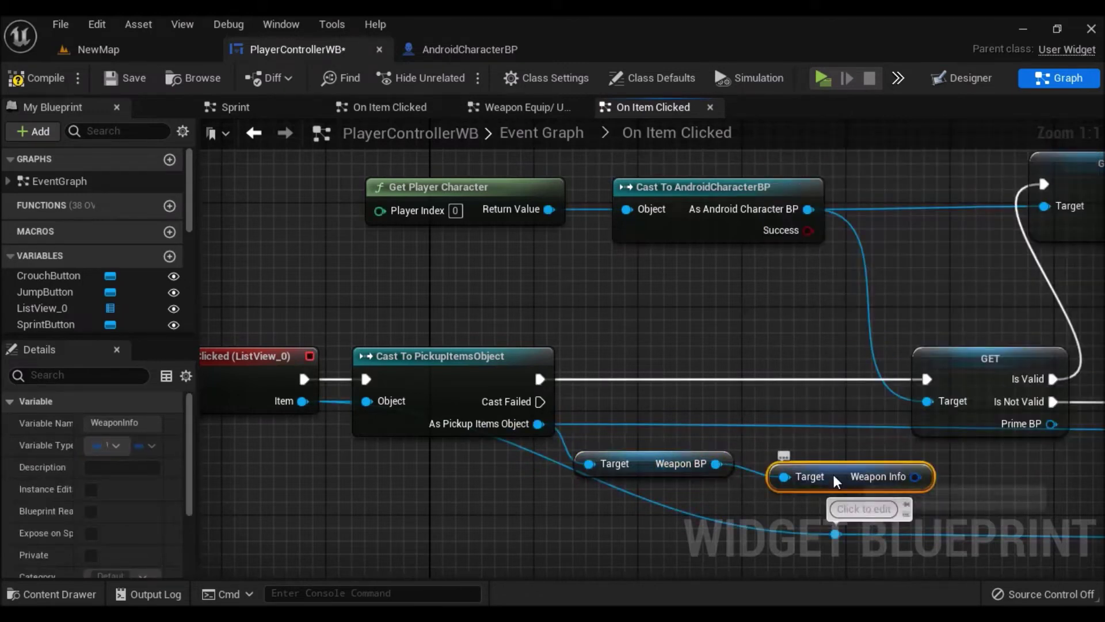
Break the Weapon Info output into its fields with a Break WeaponInfo node
right_drag(837, 471, 803, 368)
drag(810, 372, 841, 397)
click(890, 227)
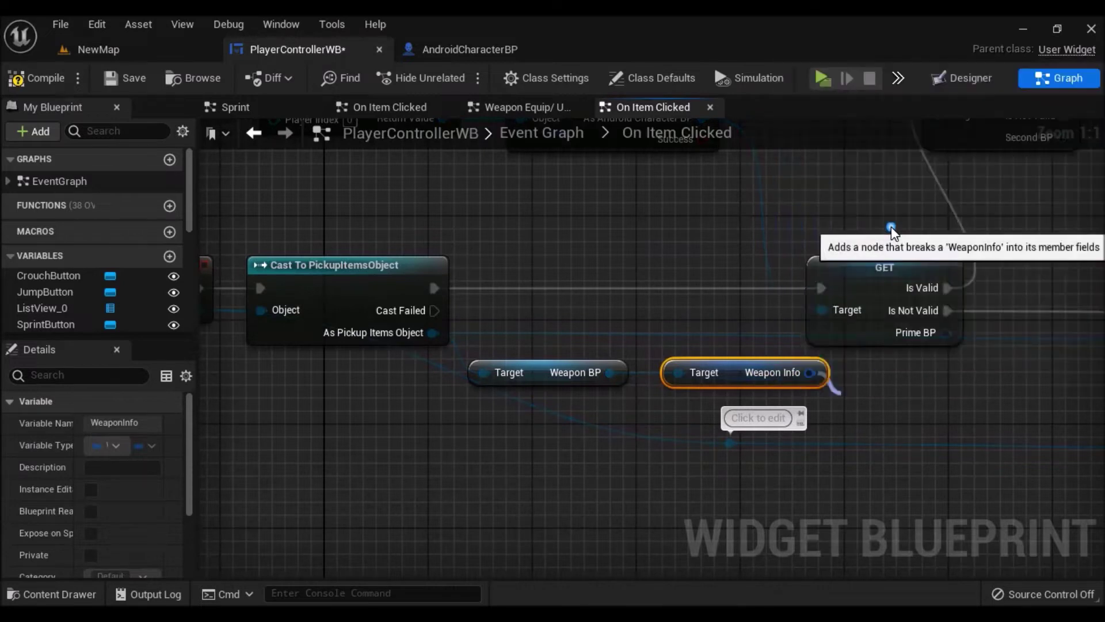
click(920, 471)
right_drag(999, 452, 733, 347)
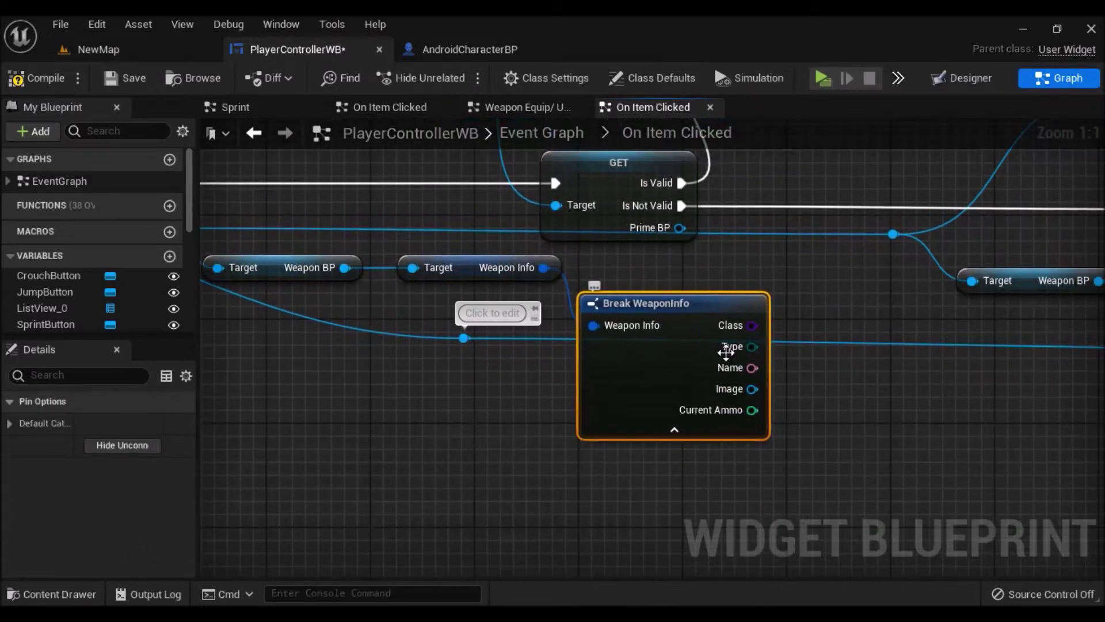
right_drag(506, 444, 475, 469)
Compare the weapon Type to Pistol with Equal (Enum) and hide Break WeaponInfo's unconnected pins
drag(719, 377, 783, 377)
text(=)
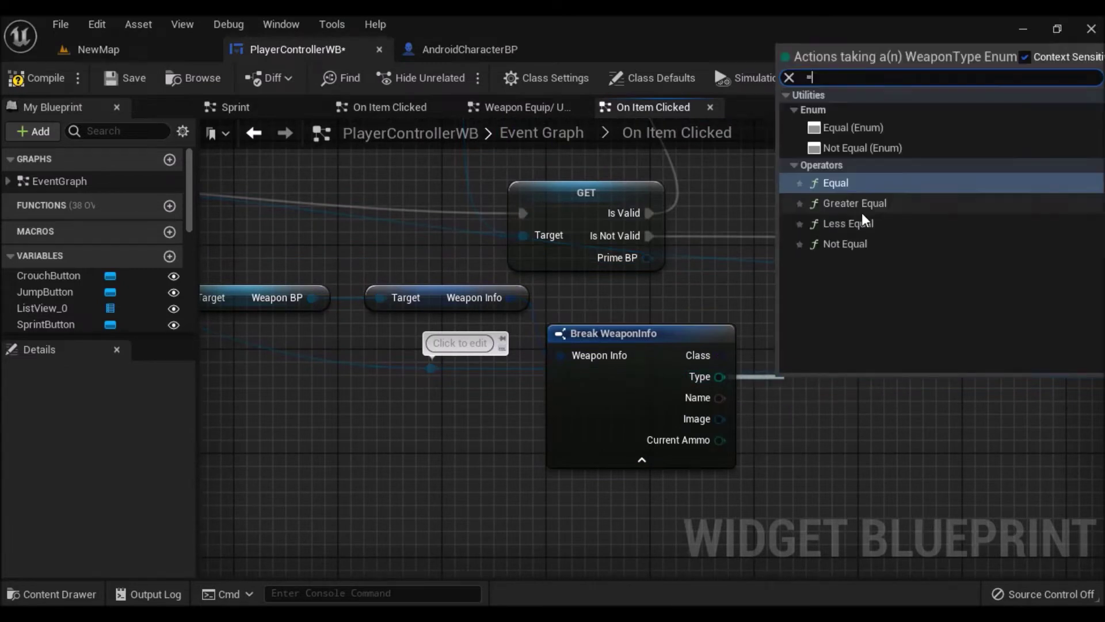
click(832, 128)
click(847, 411)
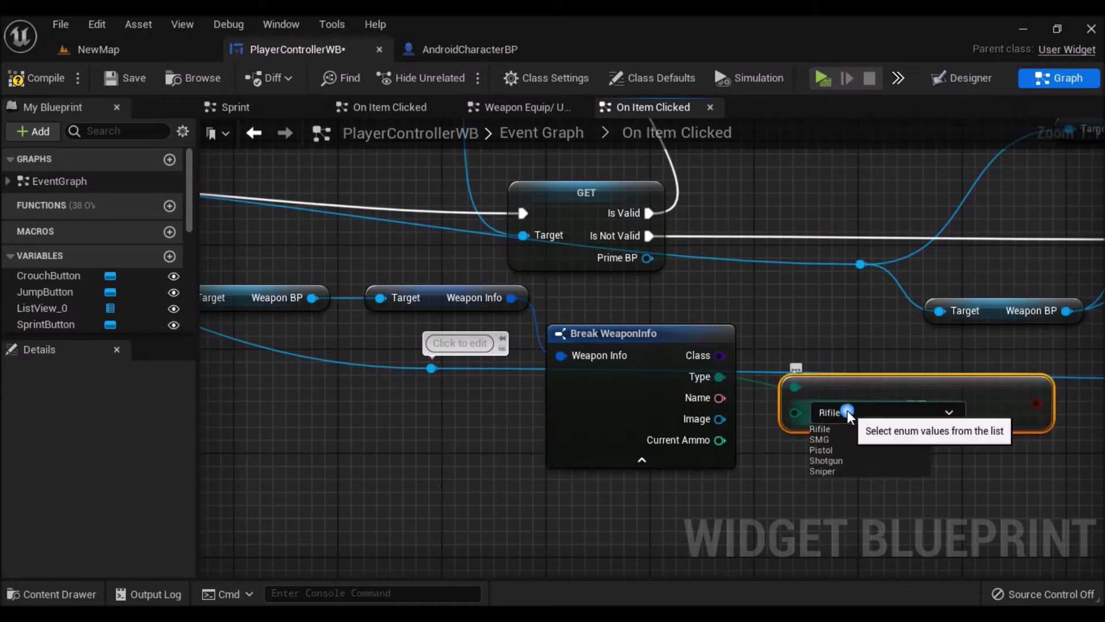
click(823, 450)
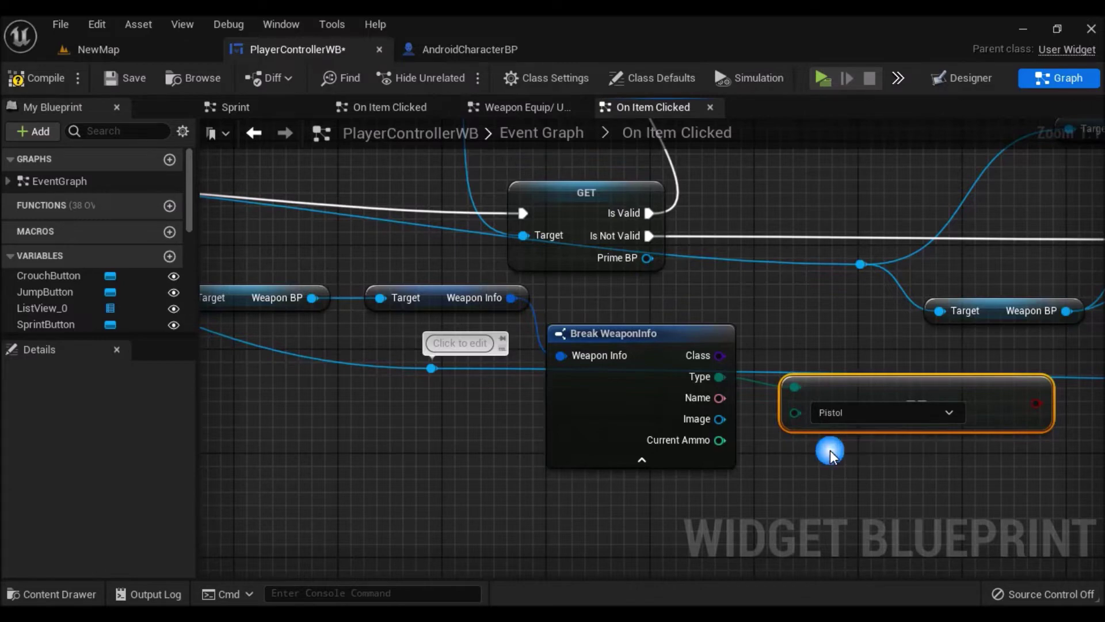
scroll(863, 448, down, 2)
click(730, 400)
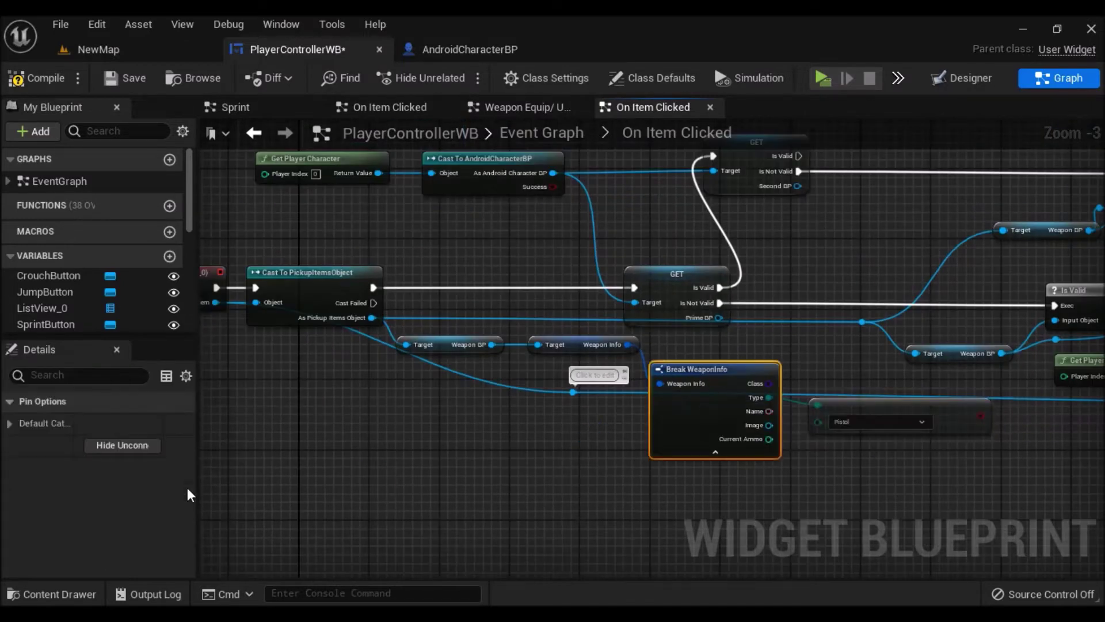
click(138, 442)
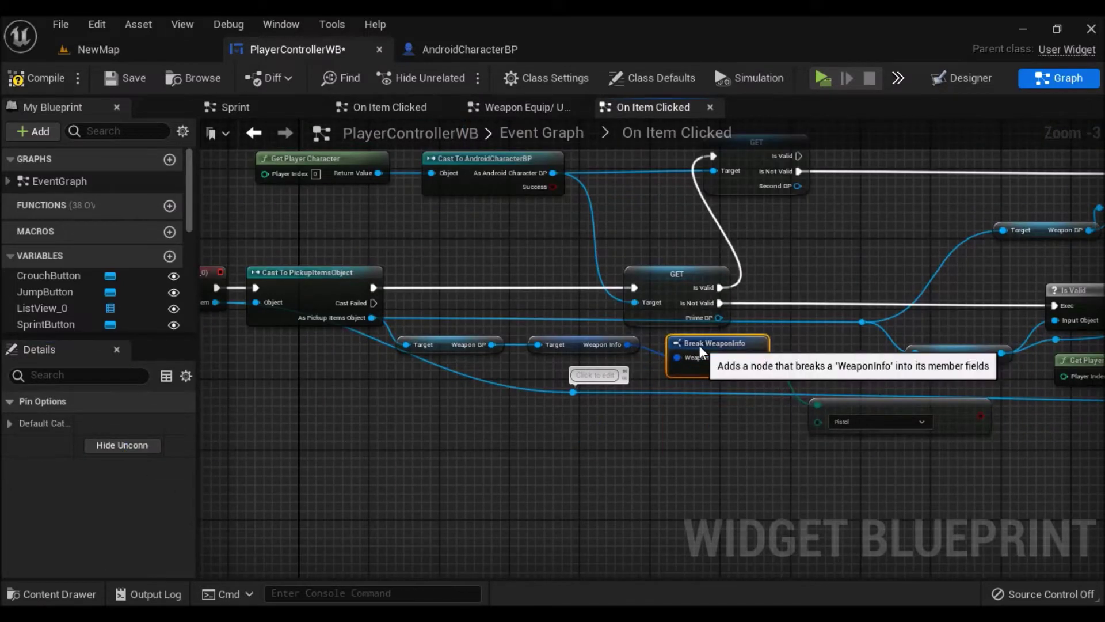
Shift the On Item Clicked event and cast left and move the Inputs node out of the way
scroll(667, 347, down, 2)
drag(487, 392, 335, 323)
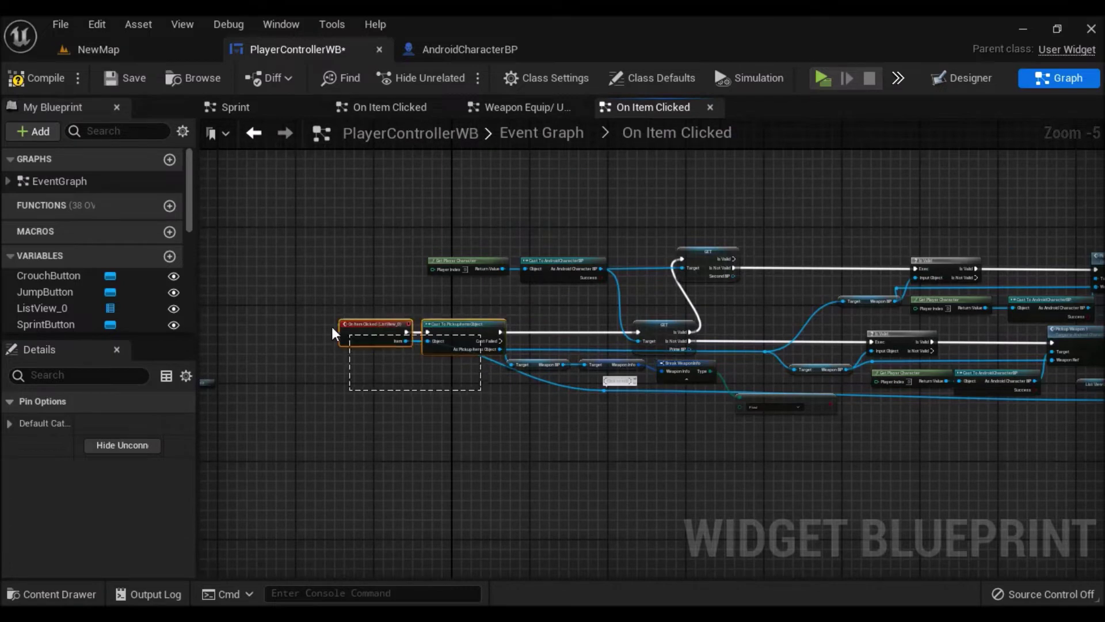
drag(461, 331, 290, 331)
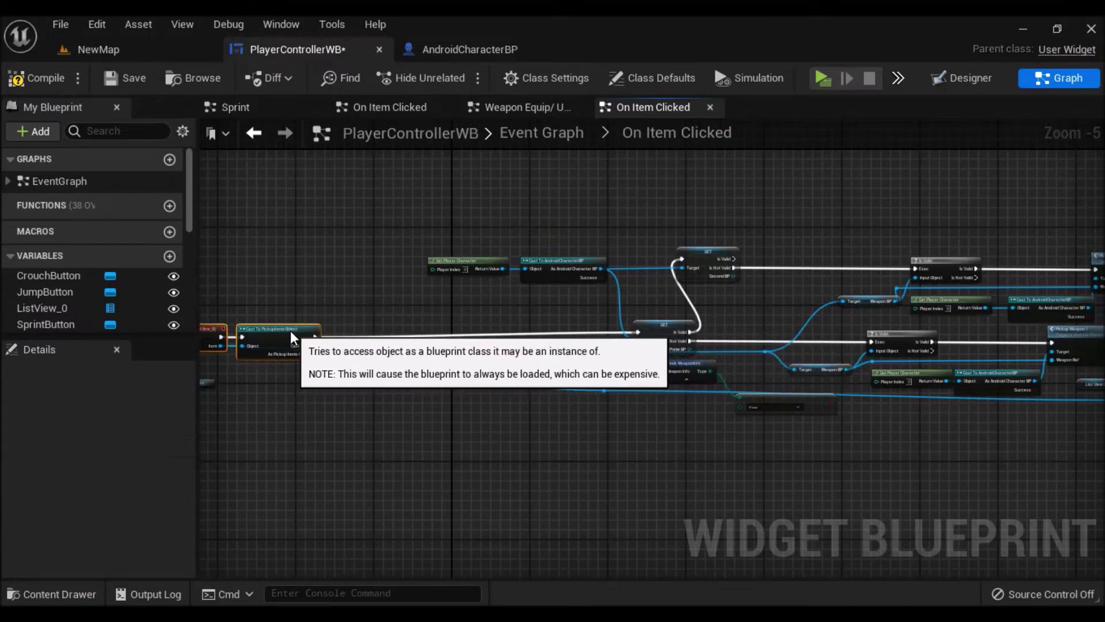
right_drag(290, 331, 465, 338)
drag(424, 342, 419, 336)
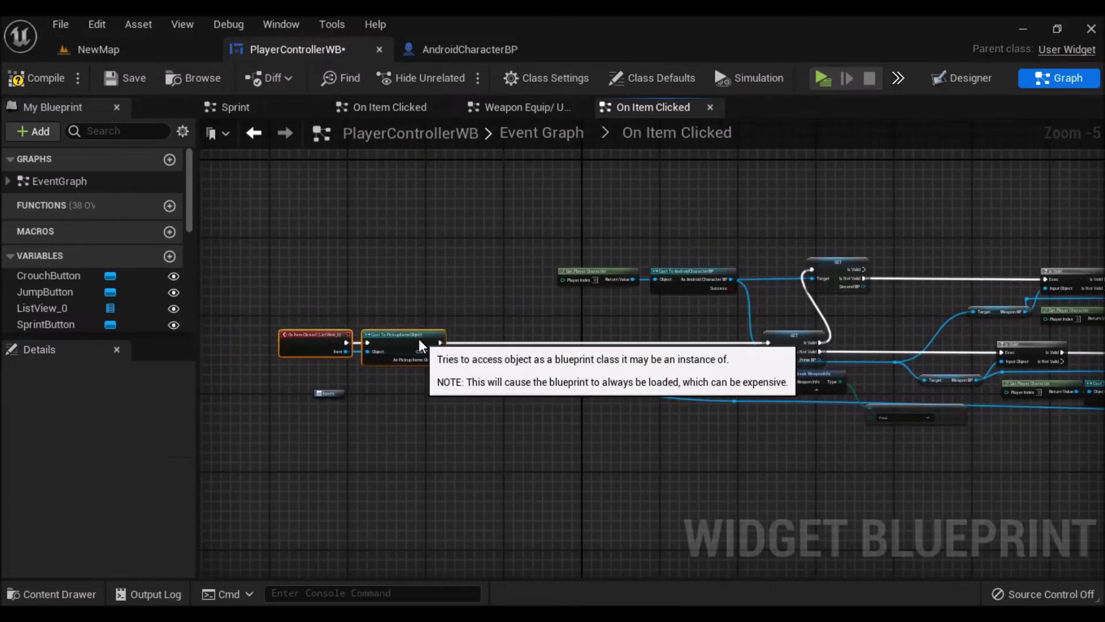
click(329, 393)
drag(329, 393, 256, 510)
Move the Weapon Info chain left and place the Pistol comparison beside Break WeaponInfo
drag(900, 458, 638, 370)
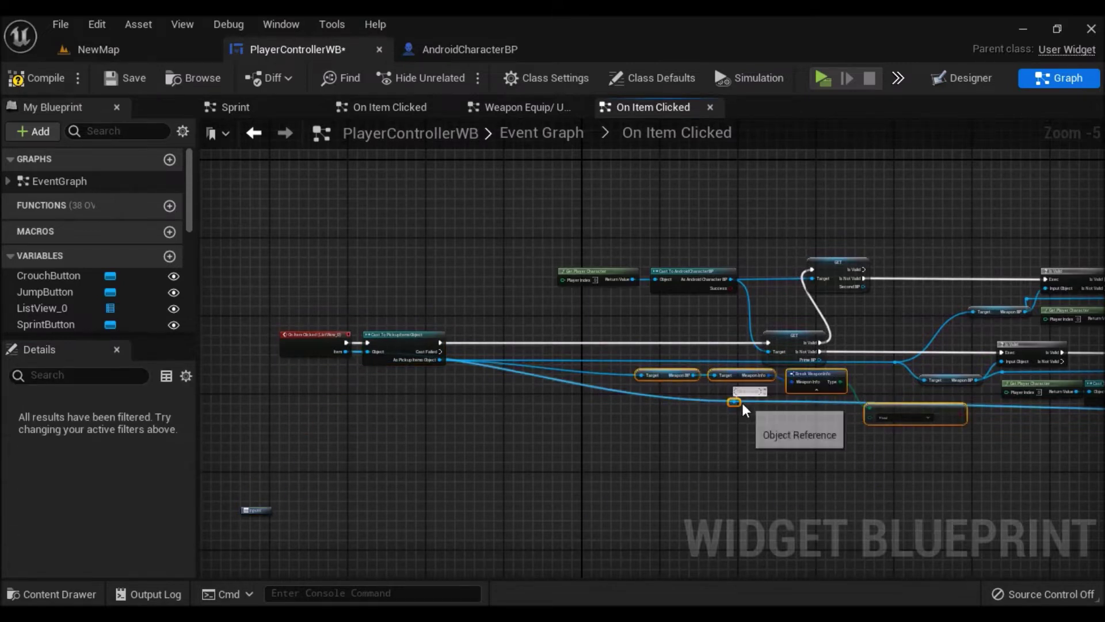
drag(766, 372, 662, 372)
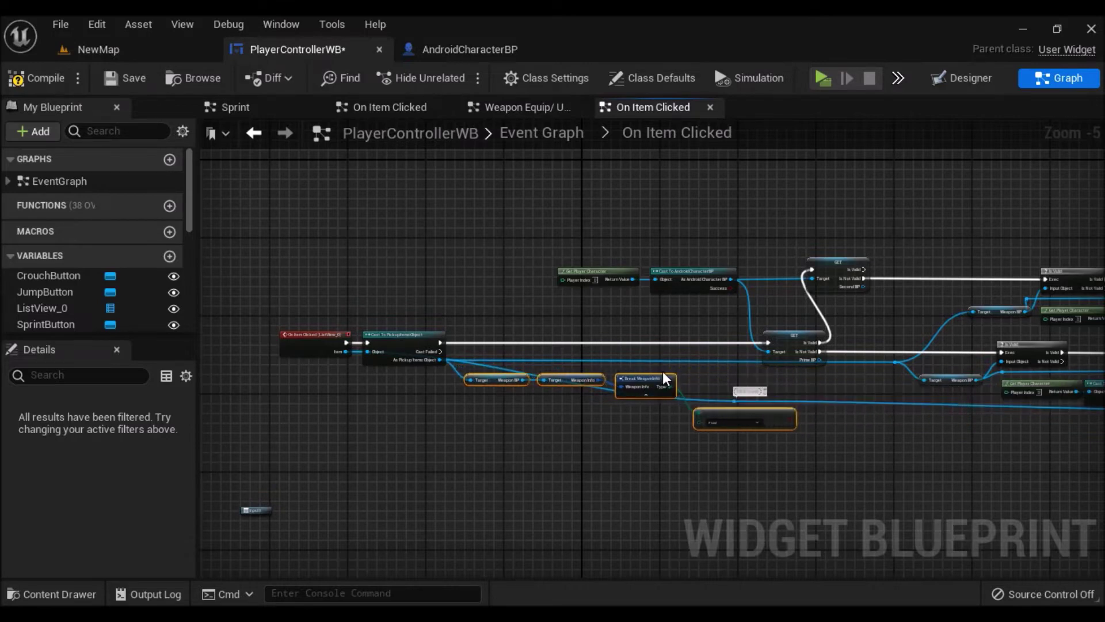
scroll(662, 371, up, 5)
drag(821, 479, 796, 402)
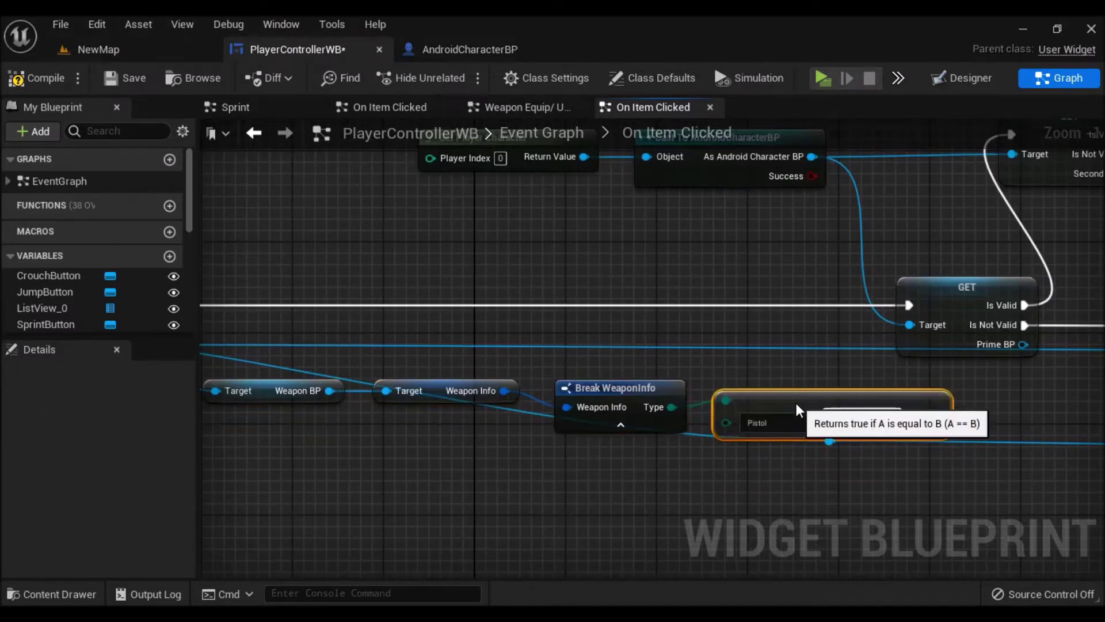
right_drag(615, 394, 686, 423)
click(692, 406)
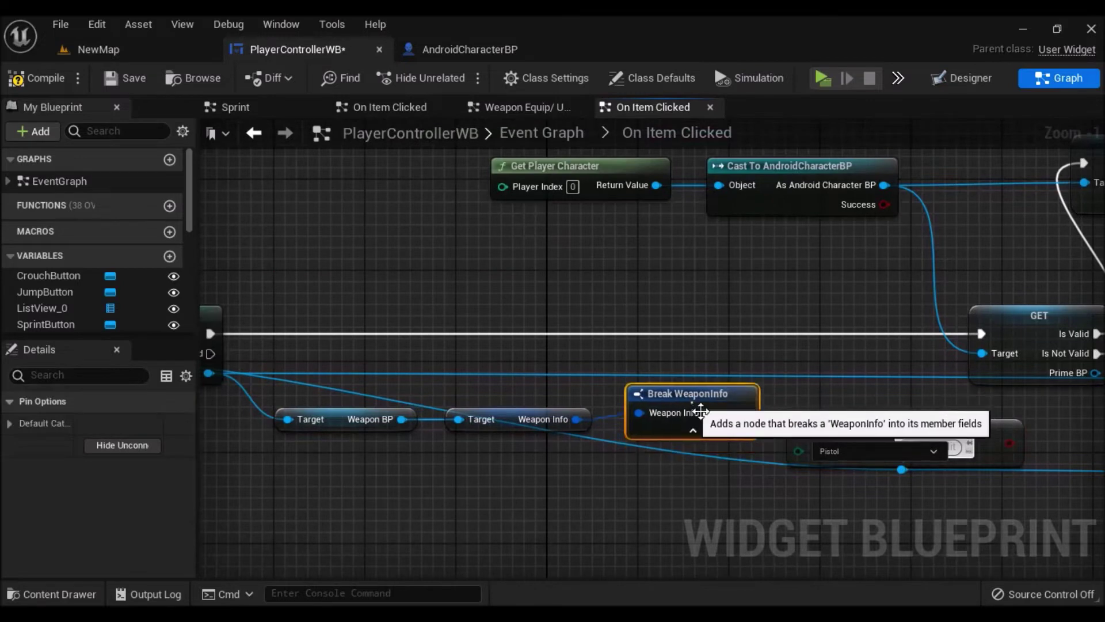
right_drag(908, 445, 1006, 415)
click(1006, 415)
scroll(748, 460, down, 3)
click(769, 482)
Line up the getter, Break WeaponInfo and Equal nodes beneath the cast with straightened connections
drag(851, 457, 554, 417)
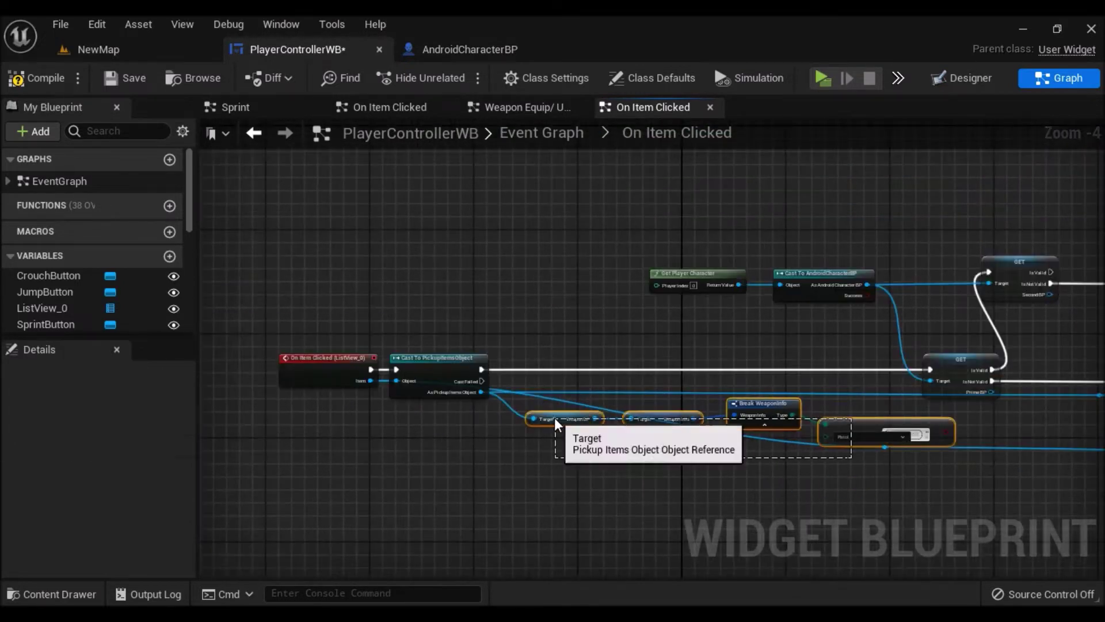
drag(874, 431, 634, 445)
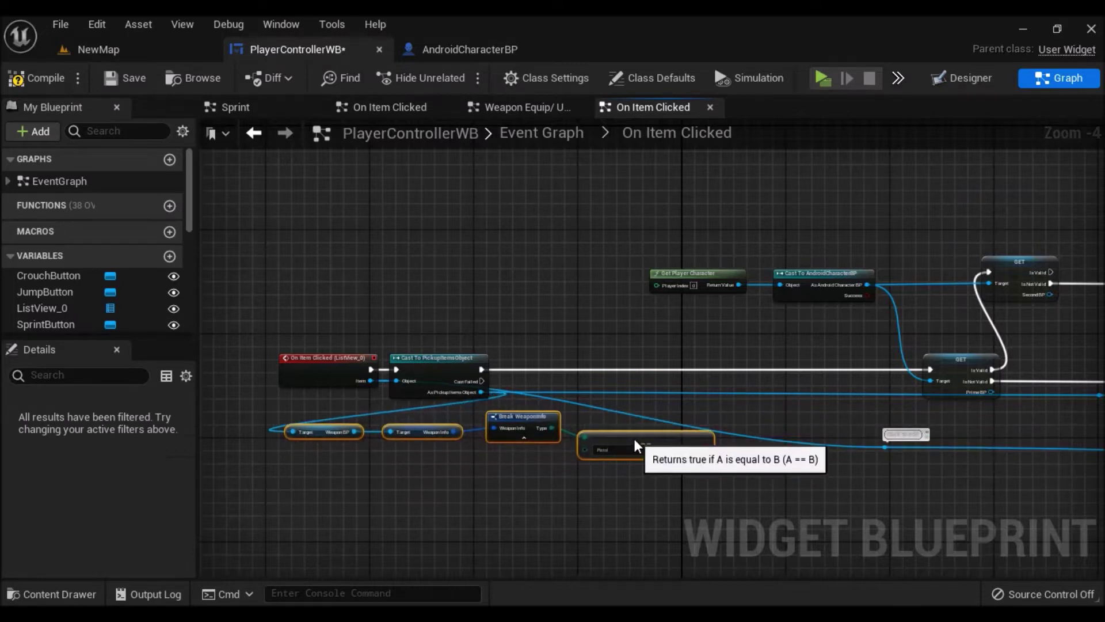
click(663, 389)
mouse_move(633, 450)
right_down()
mouse_move(647, 474)
mouse_move(724, 477)
right_up()
scroll(647, 475, up, 1)
drag(776, 510, 295, 426)
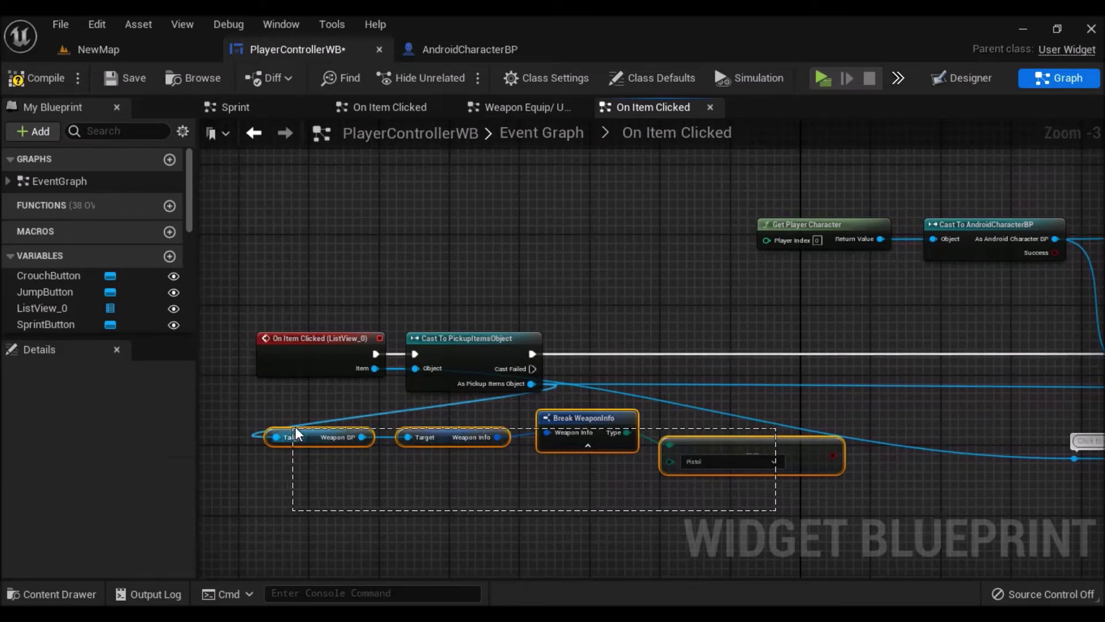
right_click(593, 426)
mouse_move(704, 333)
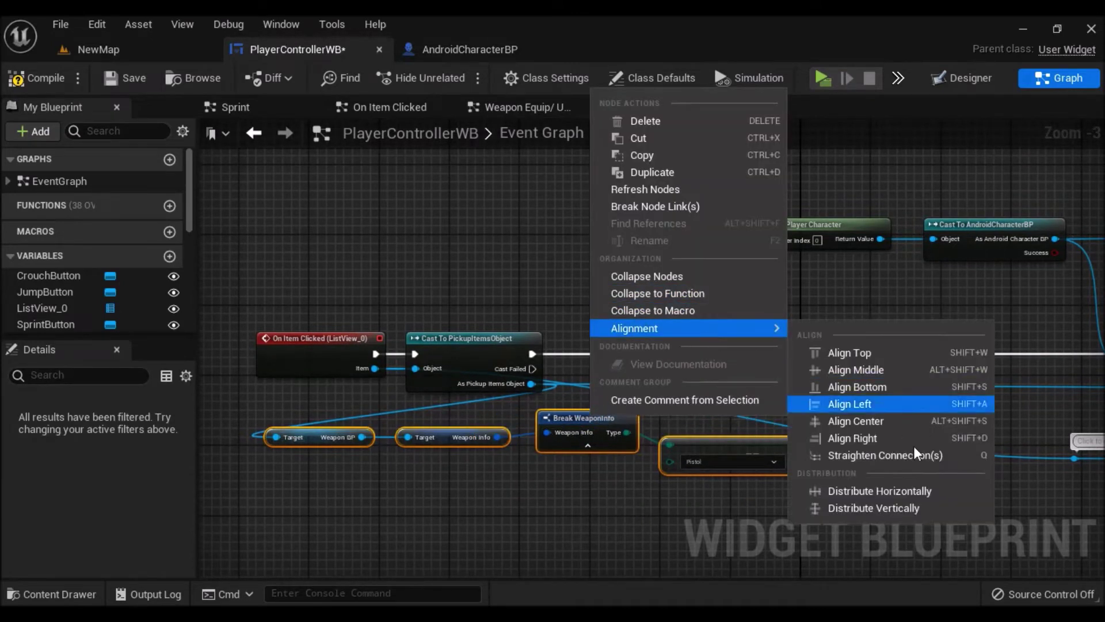
click(901, 460)
click(874, 364)
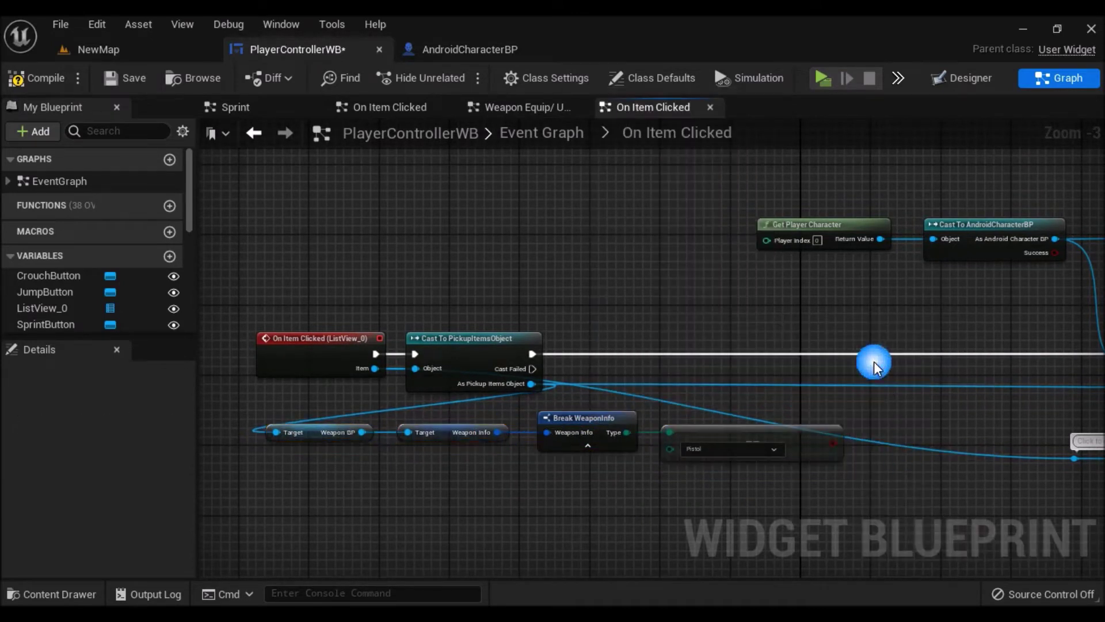
Add a Branch after the cast, with the Pistol comparison as Condition and False into the Prime BP GET
click(830, 327)
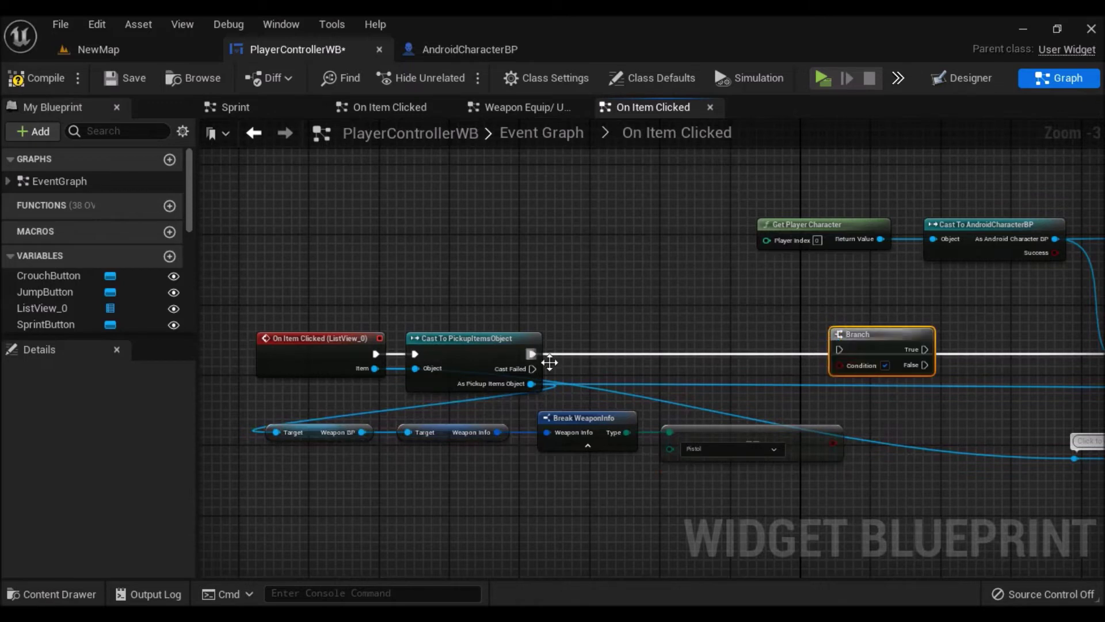
mouse_move(534, 353)
mouse_down()
mouse_move(838, 348)
mouse_move(823, 464)
mouse_up()
scroll(839, 349, up, 2)
right_drag(827, 466, 719, 402)
mouse_move(739, 342)
right_down()
mouse_move(804, 349)
mouse_move(706, 384)
right_up()
drag(639, 407, 922, 392)
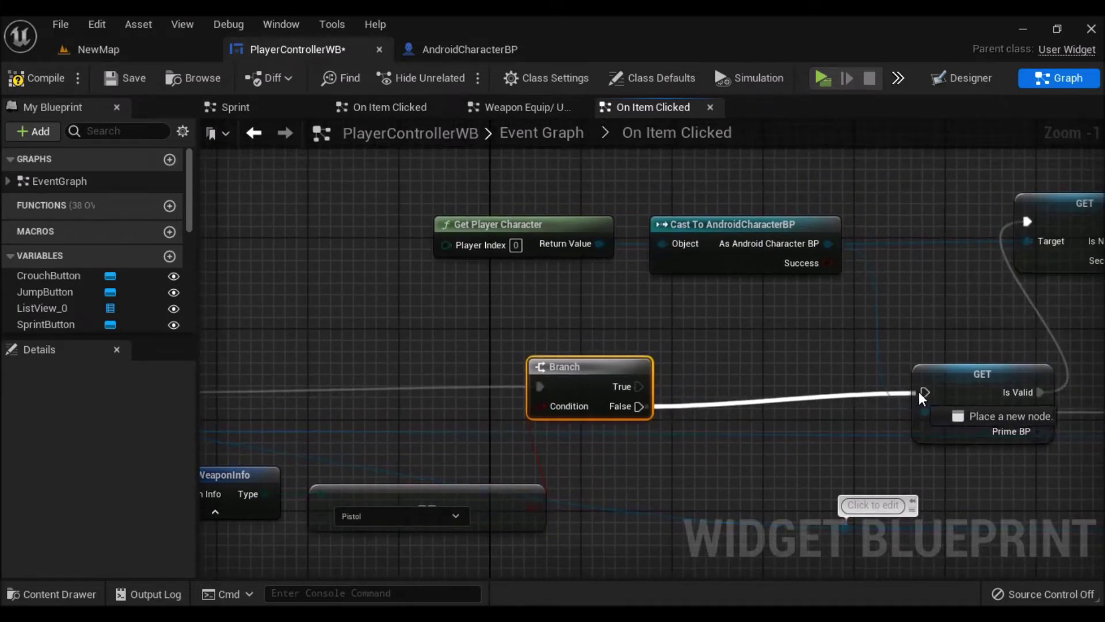
Compile and save, then move the On Item Clicked event and cast further left
click(46, 80)
click(123, 79)
right_drag(209, 300, 747, 254)
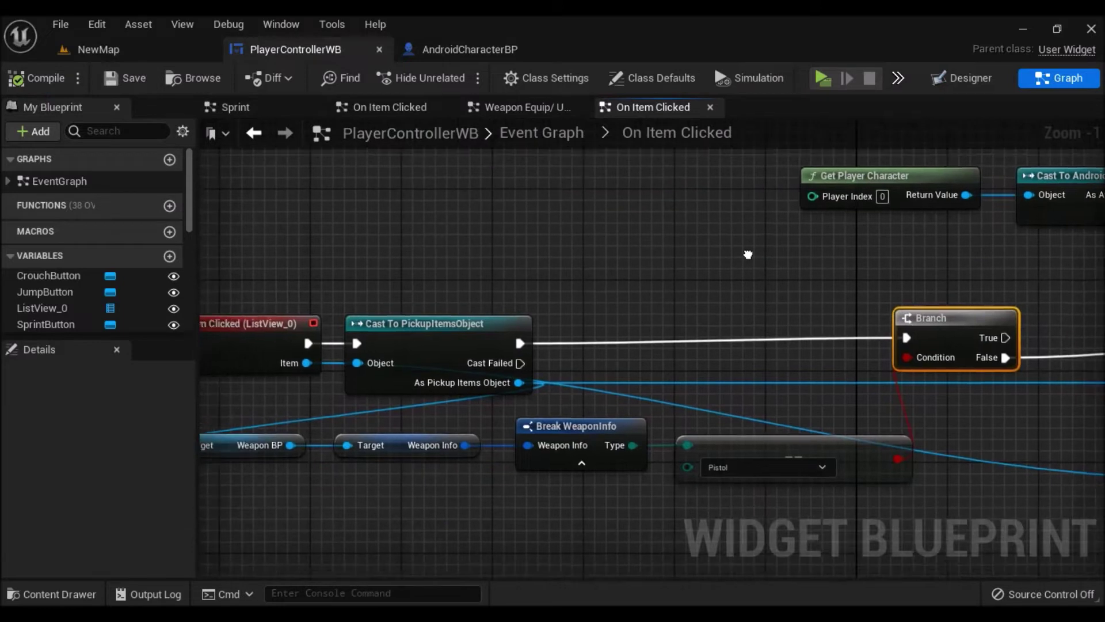
drag(372, 284, 757, 385)
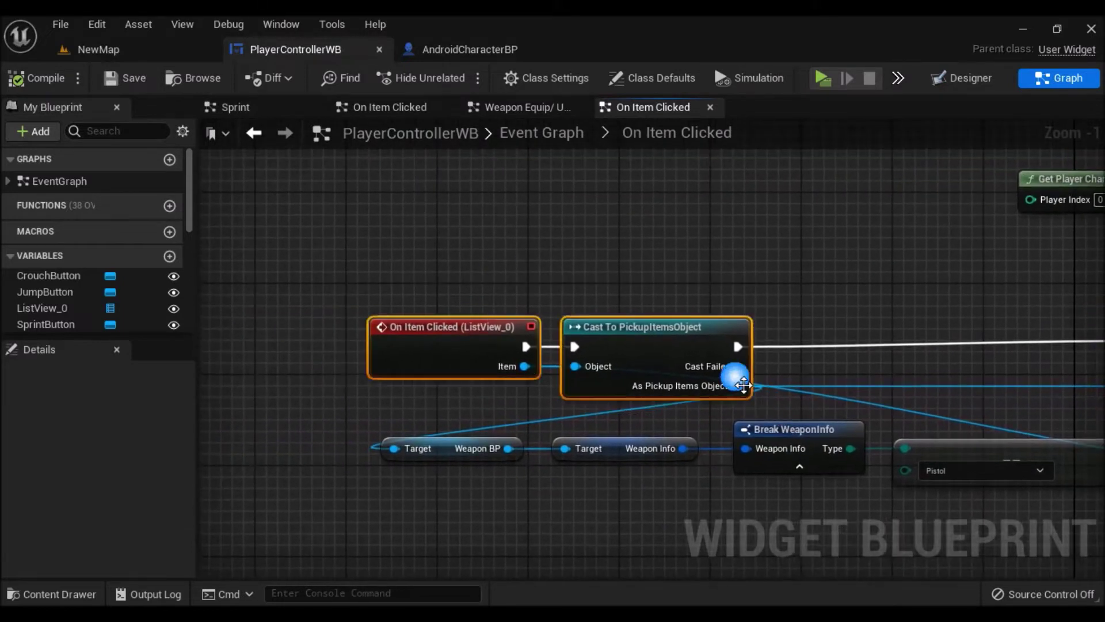
drag(727, 345, 340, 346)
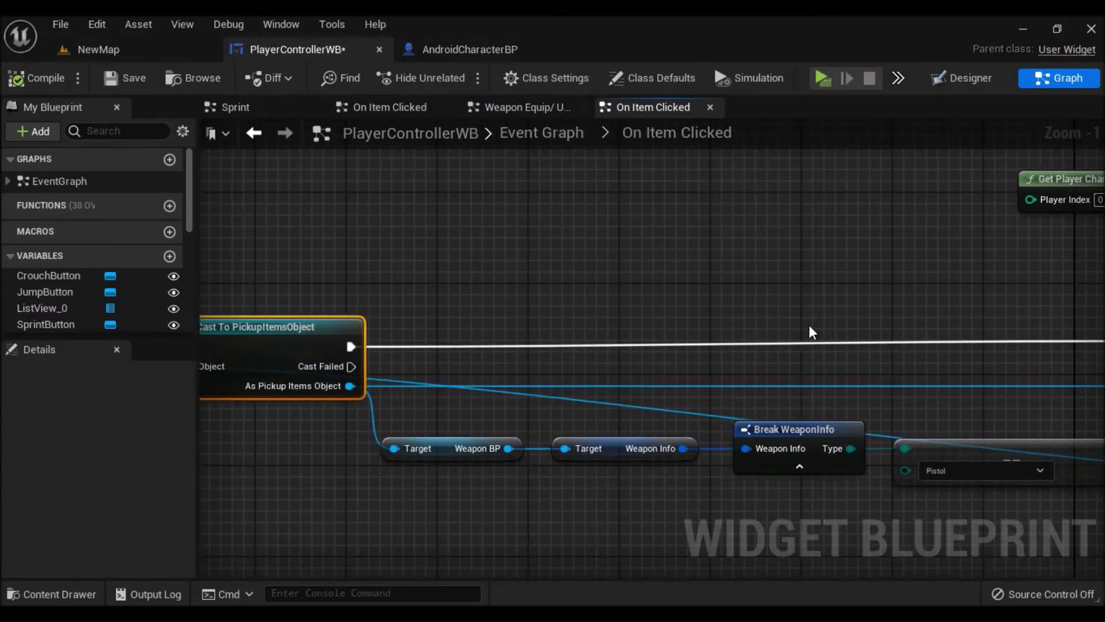
mouse_move(793, 325)
right_down()
mouse_move(871, 284)
mouse_move(527, 247)
right_up()
right_drag(782, 340, 602, 368)
mouse_move(322, 322)
right_down()
mouse_move(464, 461)
mouse_move(239, 328)
right_up()
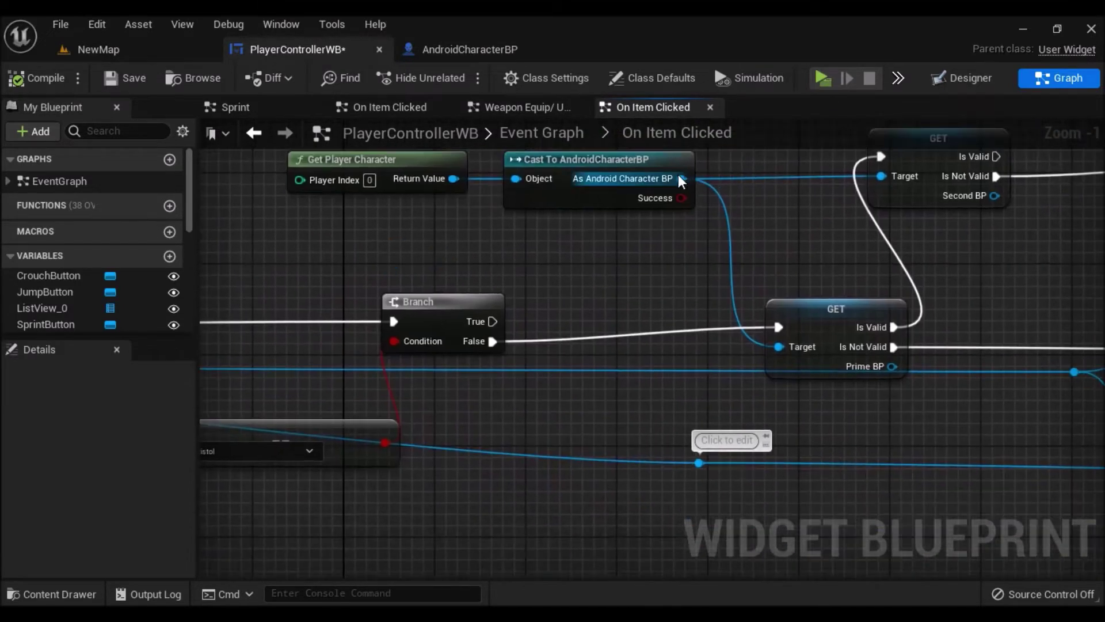
Add a validated Get Pistol from As Android Character BP, run from the Branch's True output
drag(681, 178, 632, 312)
text(pis)
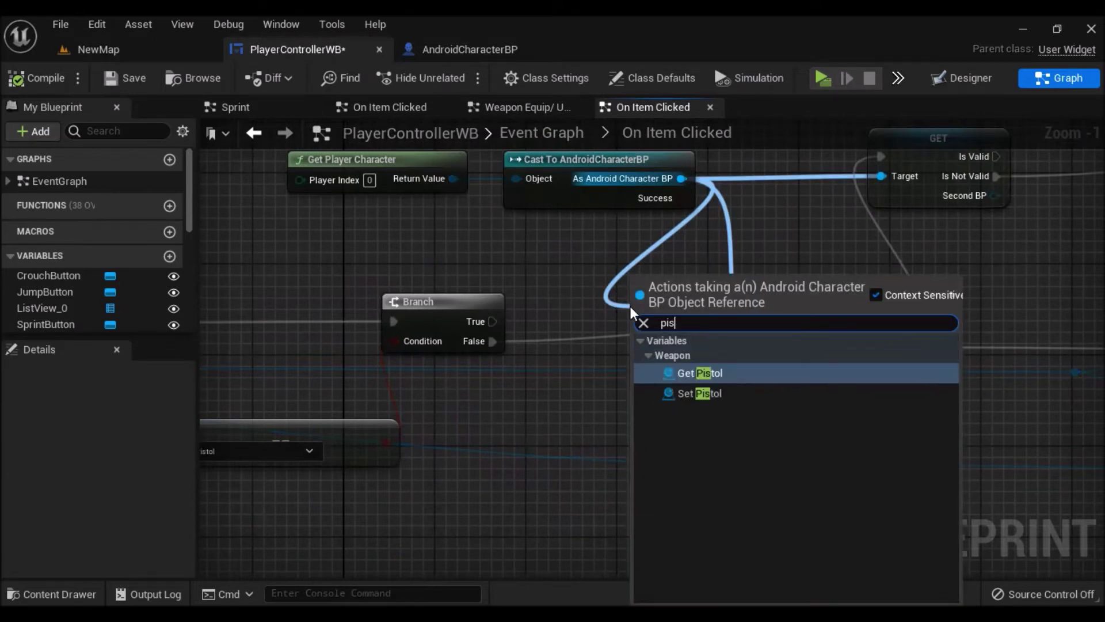
click(690, 373)
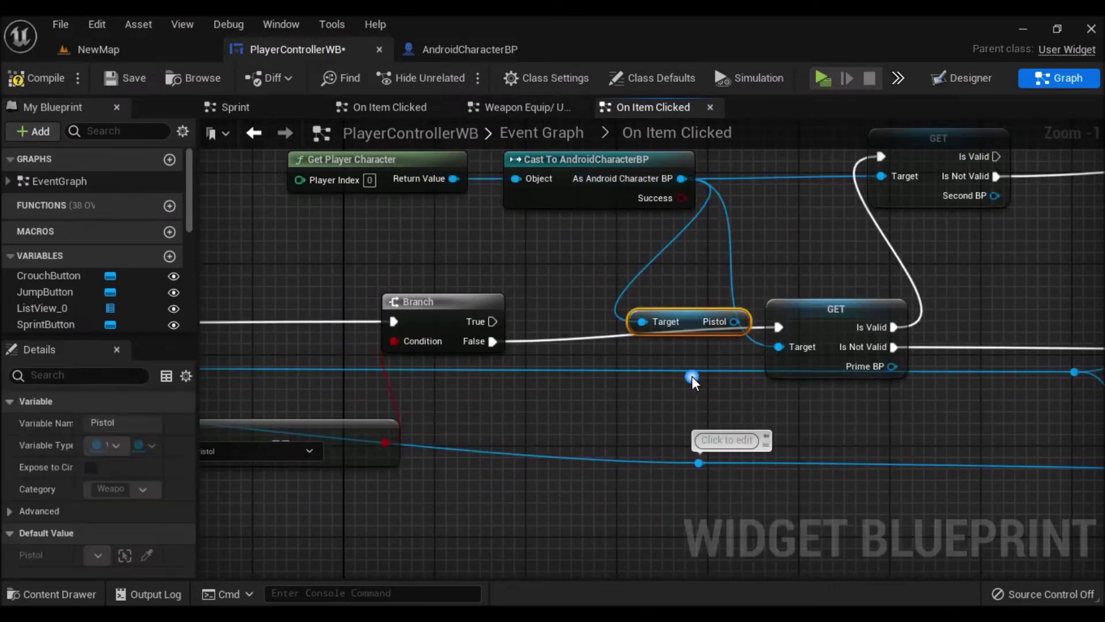
drag(623, 401, 644, 406)
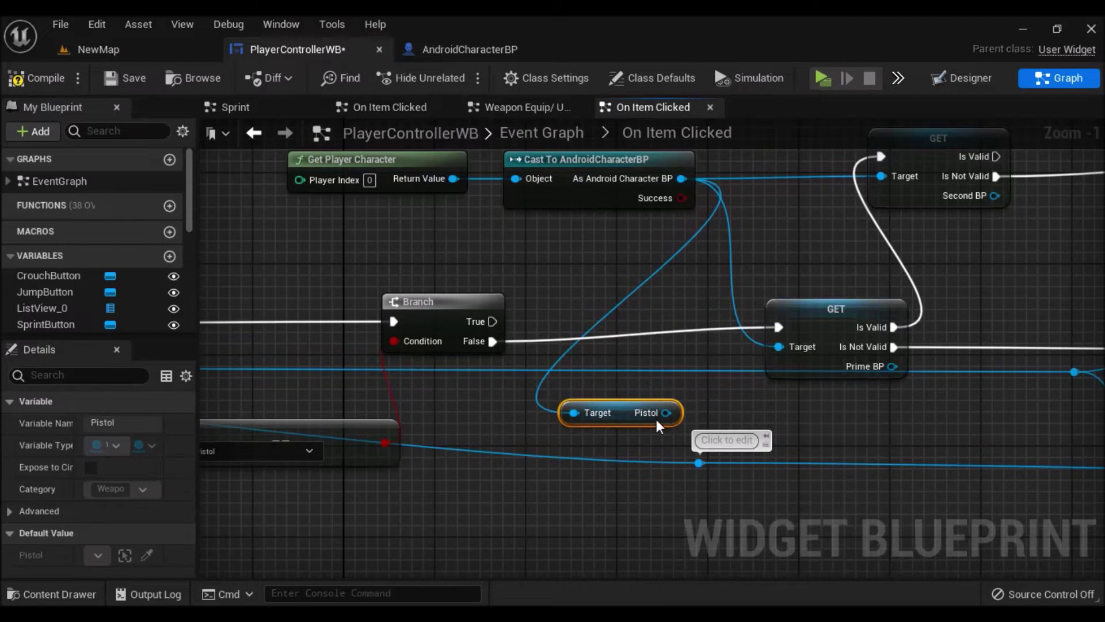
right_click(663, 412)
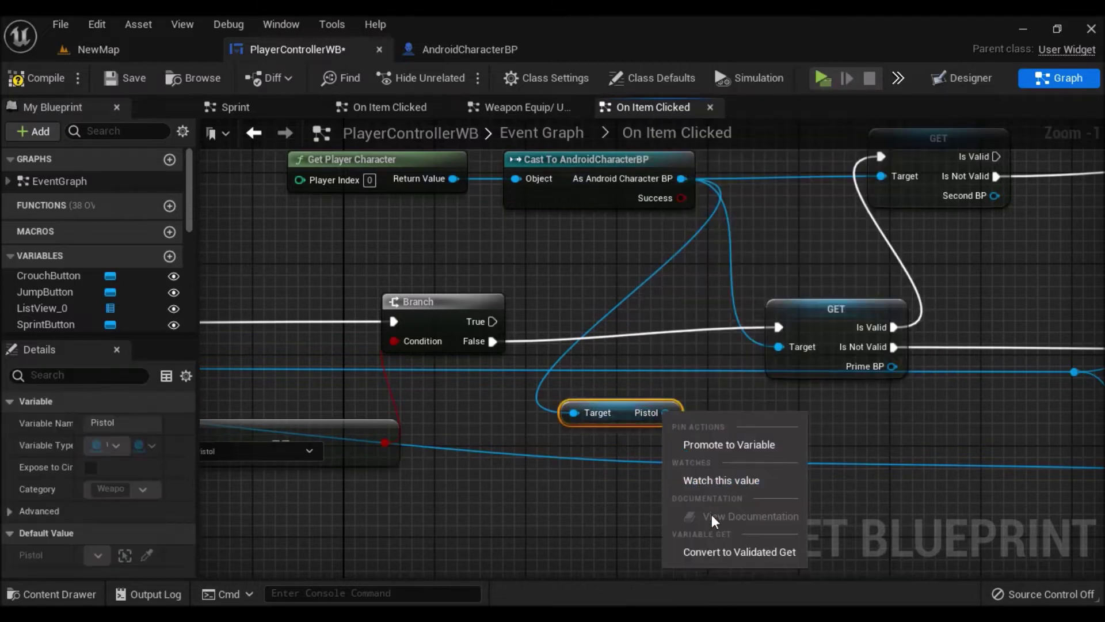
click(712, 550)
drag(640, 414, 640, 516)
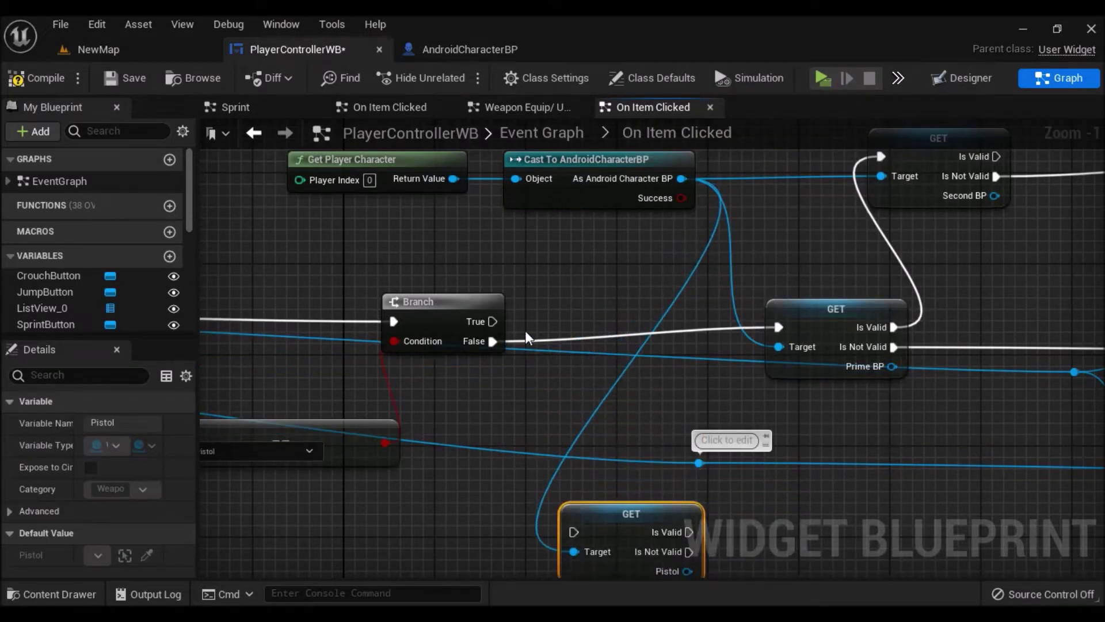
mouse_move(492, 321)
mouse_down()
mouse_move(574, 531)
mouse_move(712, 556)
mouse_up()
Compile and save PlayerControllerWB
scroll(571, 534, down, 4)
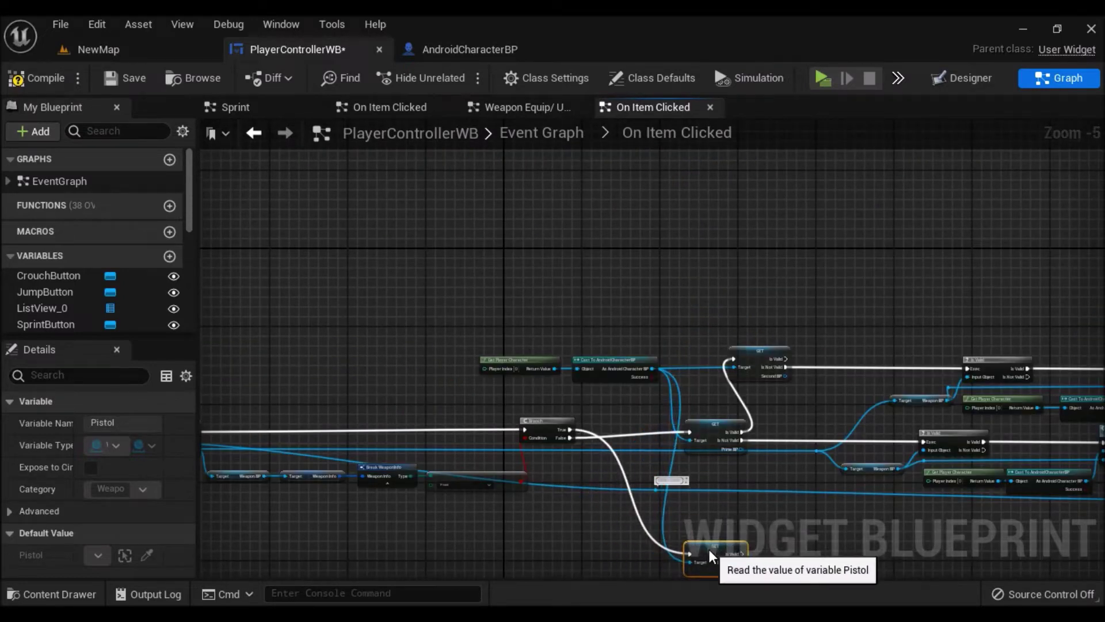
right_drag(852, 538, 723, 435)
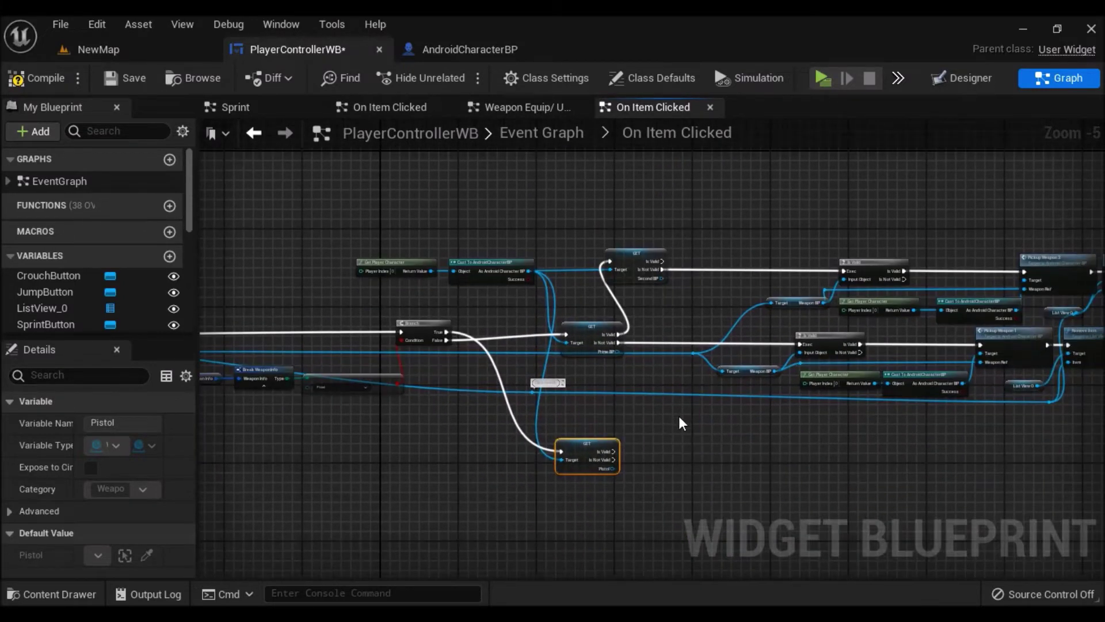
click(23, 70)
click(134, 82)
scroll(830, 255, up, 1)
right_drag(829, 255, 765, 229)
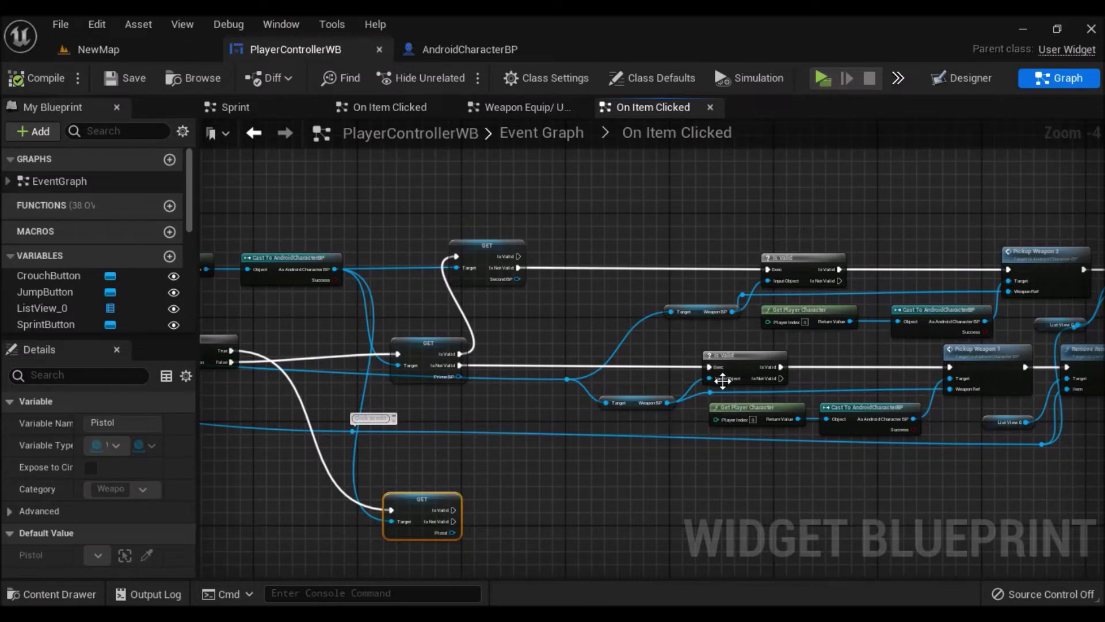
Select the Weapon BP getter, Is Valid, Get Player Character, cast, List View 0 and Remove Item nodes
scroll(722, 381, up, 4)
mouse_move(681, 290)
right_down()
mouse_move(710, 233)
mouse_move(553, 242)
right_up()
click(449, 381)
ctrl+click(692, 294)
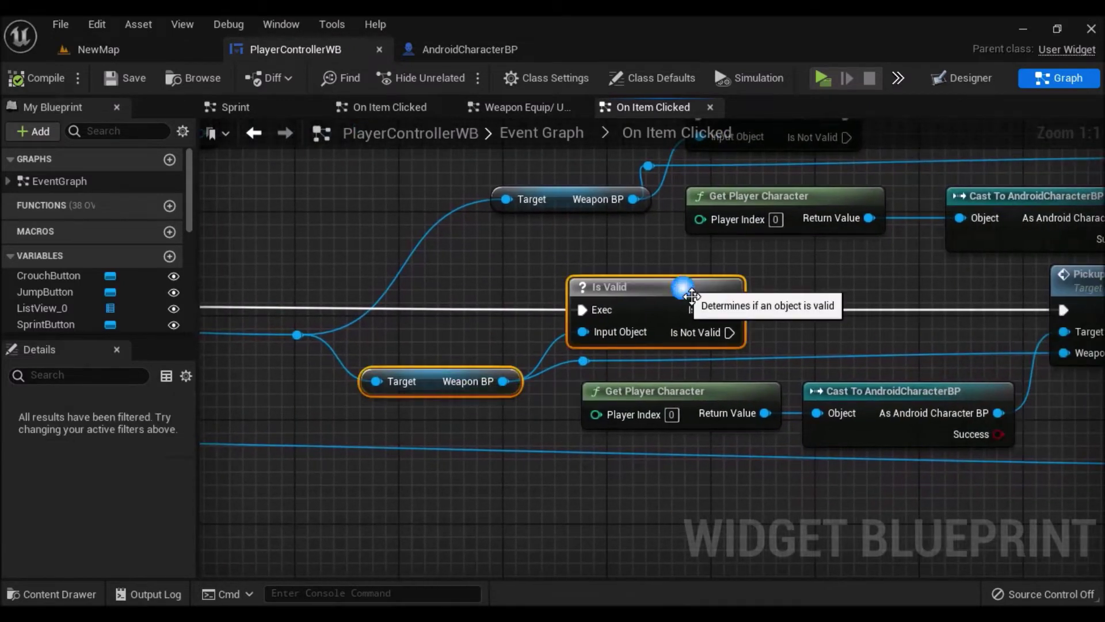
ctrl+click(682, 391)
ctrl+click(829, 391)
right_drag(1055, 329, 599, 353)
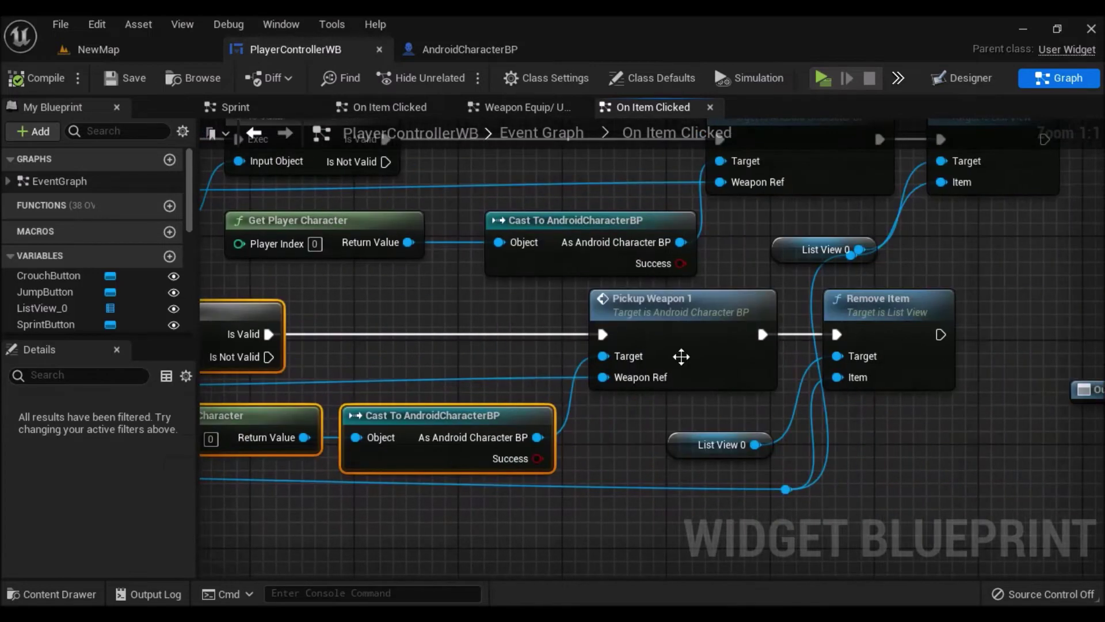
scroll(769, 338, down, 1)
ctrl+click(722, 432)
ctrl+click(891, 344)
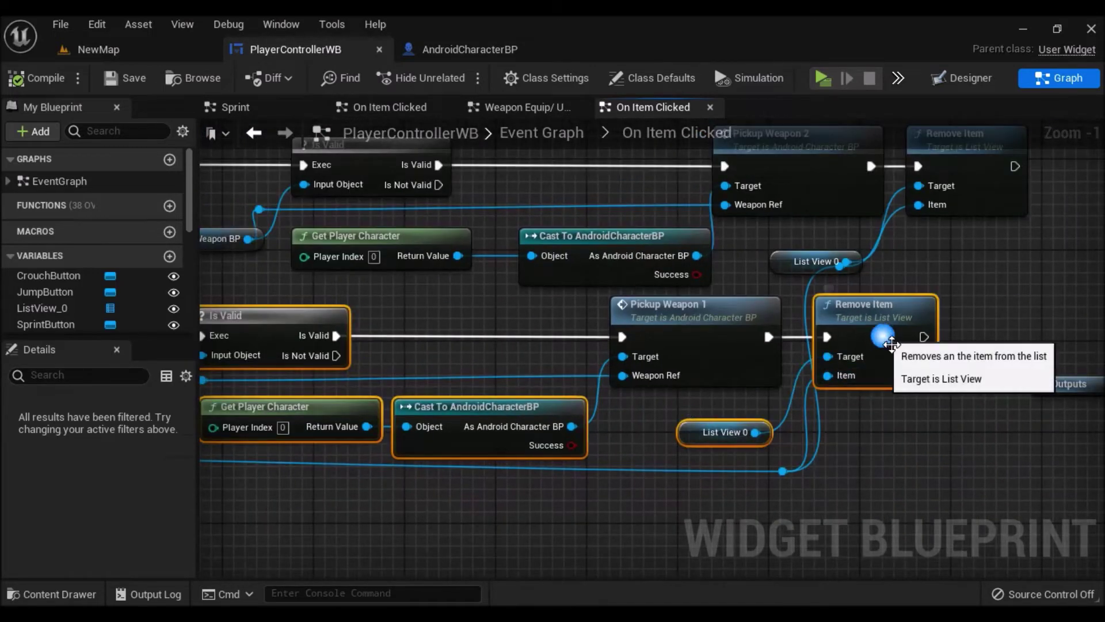
Copy the selected nodes and paste them below the Pistol check
right_click(885, 330)
click(956, 260)
scroll(719, 364, down, 4)
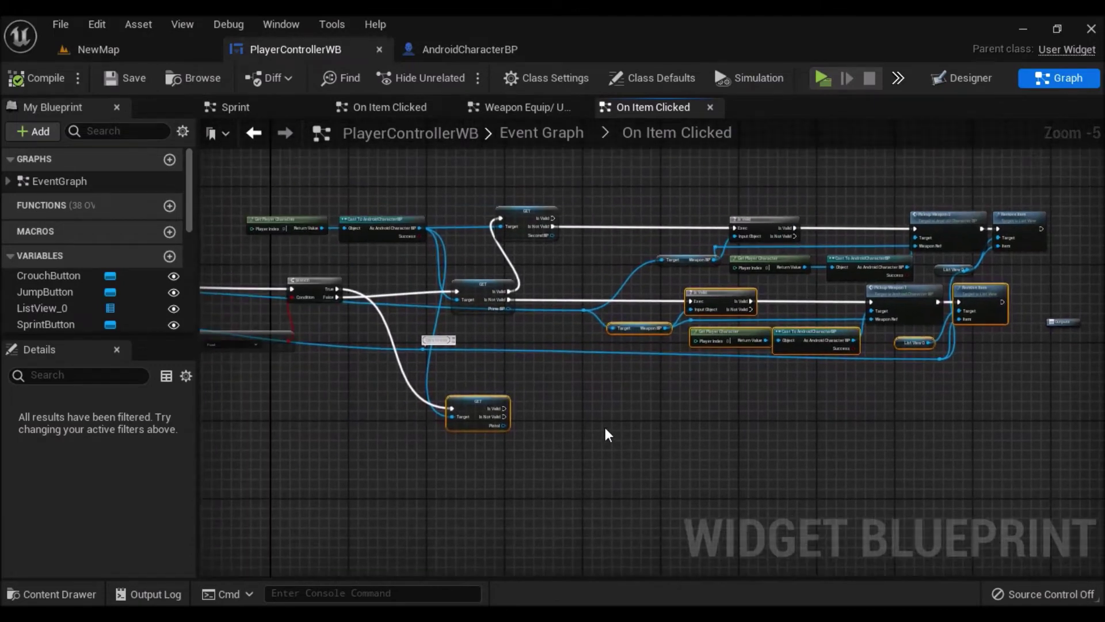
key(ctrl+v)
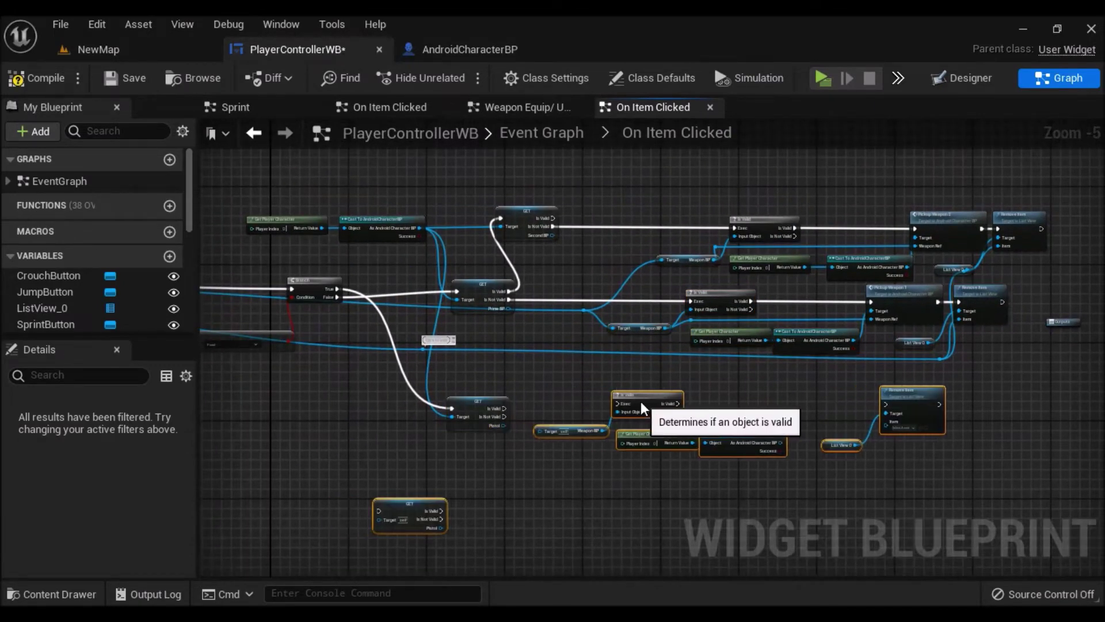
scroll(443, 502, up, 4)
click(373, 560)
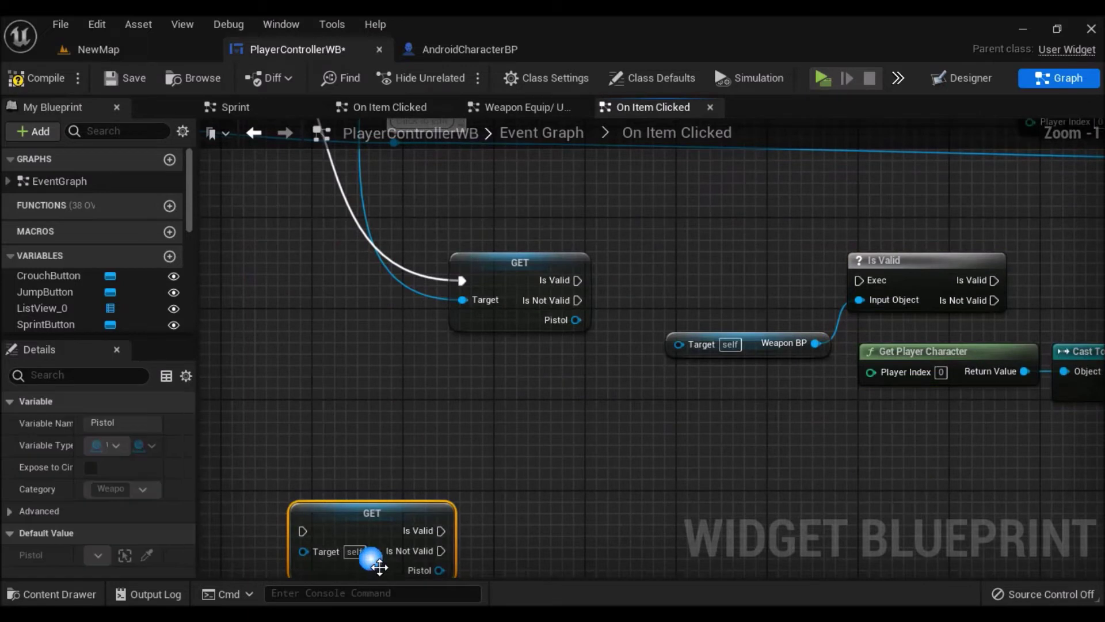
Feed the clicked item into the pasted Weapon BP target and move that check up beside the Pistol GET
right_drag(593, 346, 557, 527)
scroll(583, 450, down, 1)
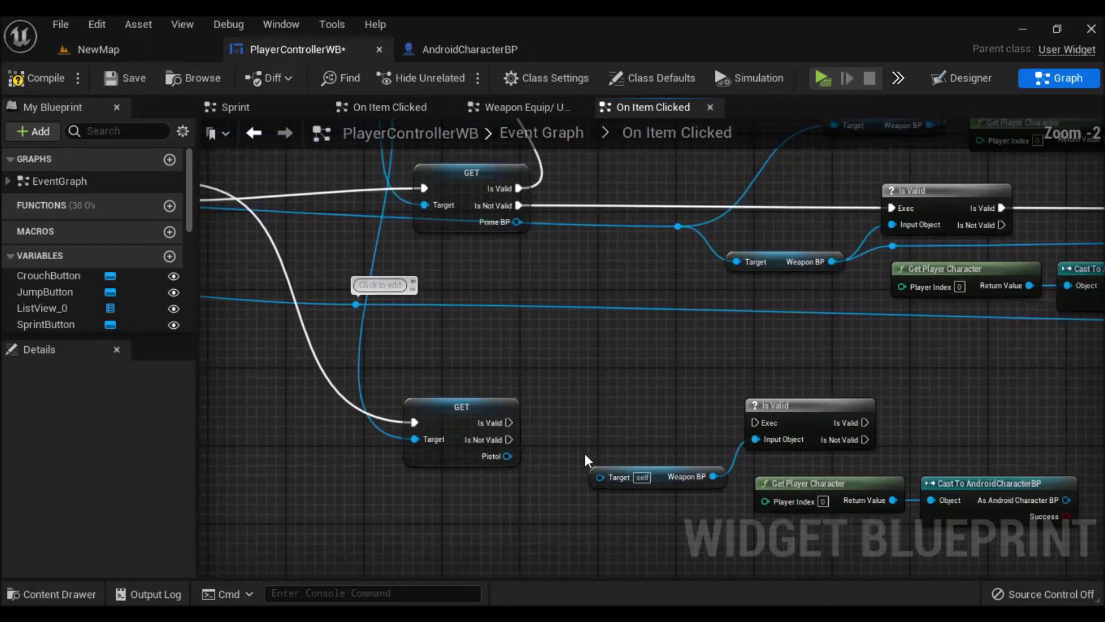
drag(678, 226, 602, 478)
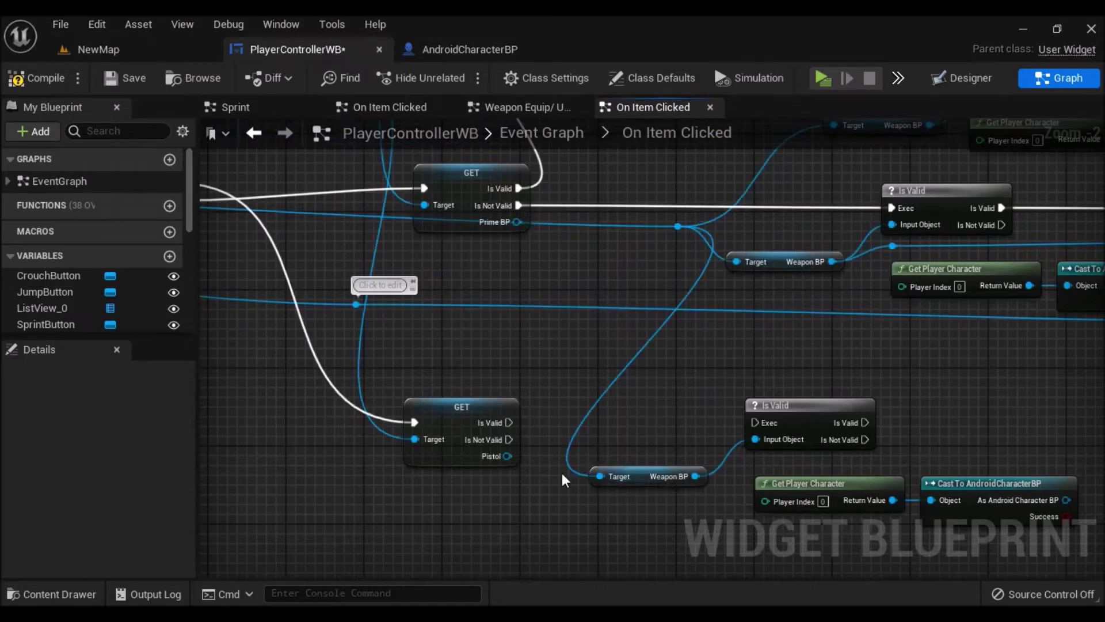
right_drag(1013, 446, 794, 419)
scroll(794, 419, down, 1)
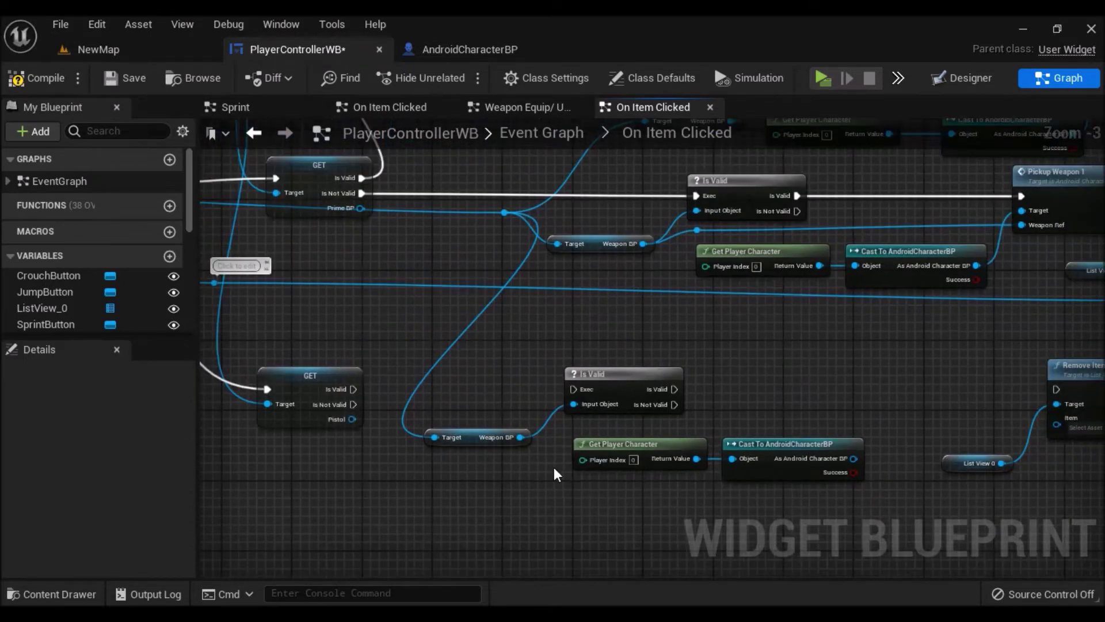
click(604, 403)
drag(459, 363, 611, 430)
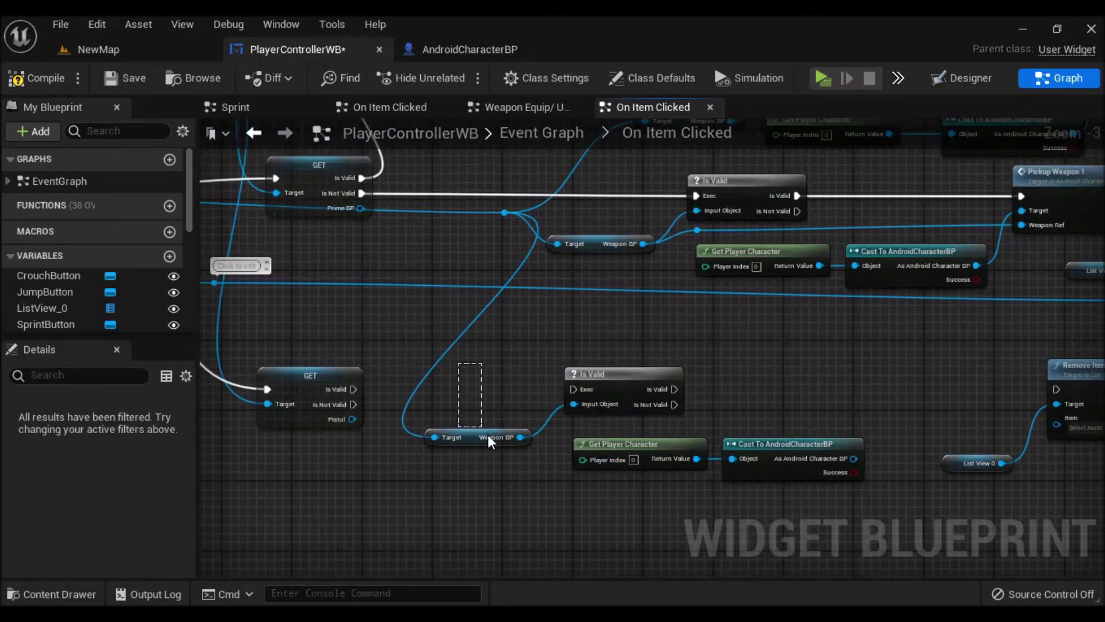
drag(629, 387, 769, 382)
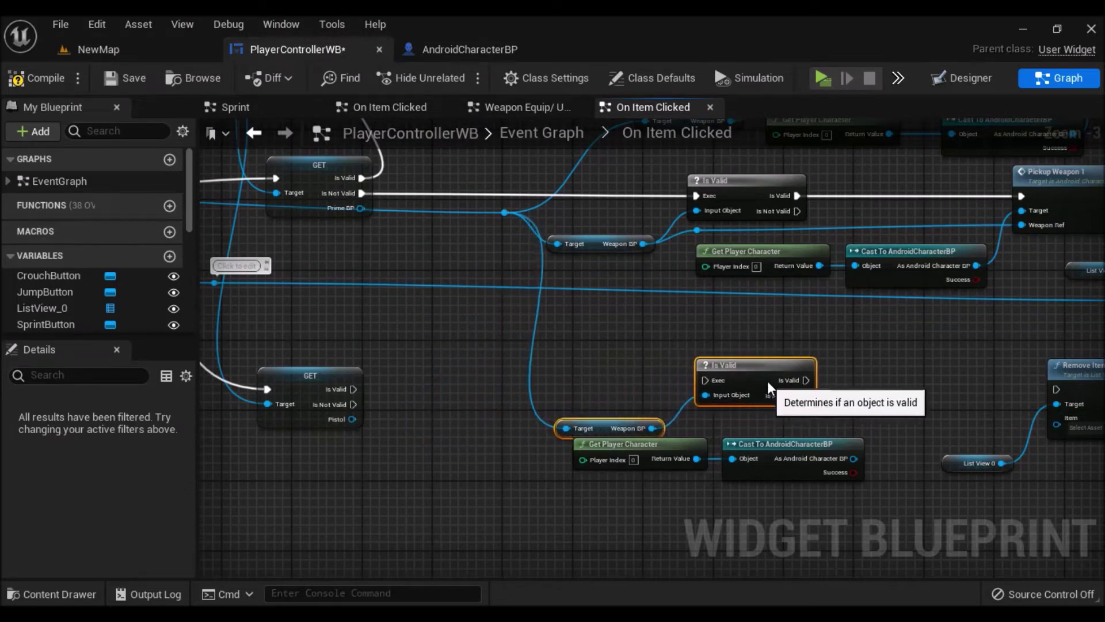
click(611, 369)
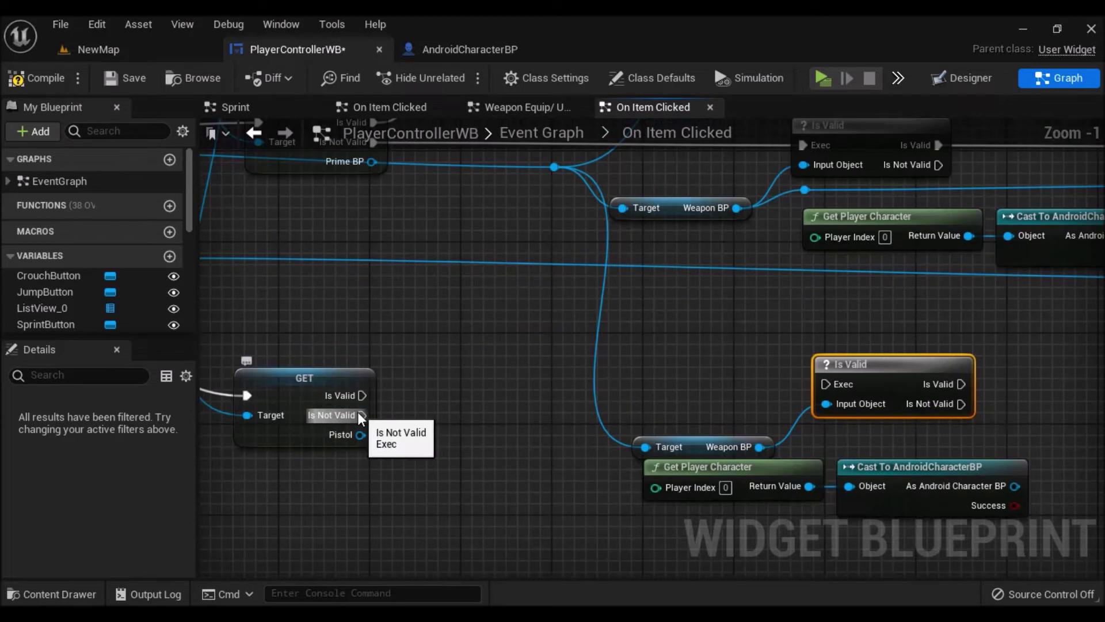
Wire the Pistol GET's Is Not Valid into the pasted Is Valid and lower the character cast nodes
mouse_move(353, 422)
mouse_down()
mouse_move(851, 385)
mouse_move(944, 406)
mouse_up()
right_drag(974, 364, 852, 309)
drag(783, 524, 633, 448)
drag(784, 424, 781, 460)
right_drag(781, 461, 627, 412)
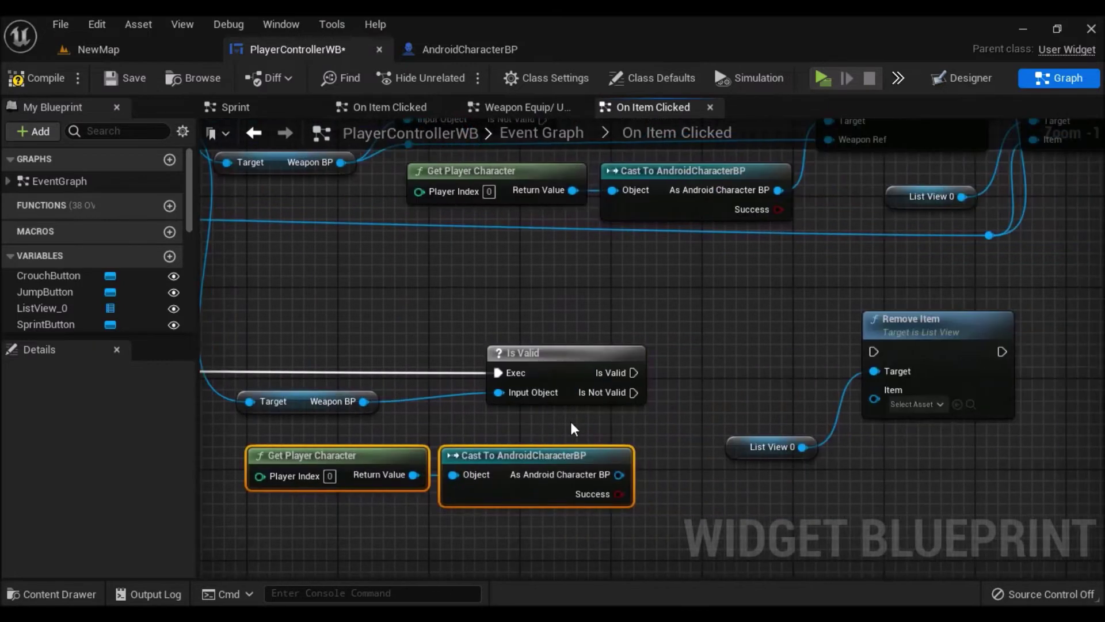
mouse_move(633, 373)
mouse_down()
mouse_move(846, 368)
mouse_move(874, 351)
mouse_up()
Connect Is Valid's valid result to Remove Item and arrange the Remove Item and List View 0 nodes
drag(921, 319, 921, 342)
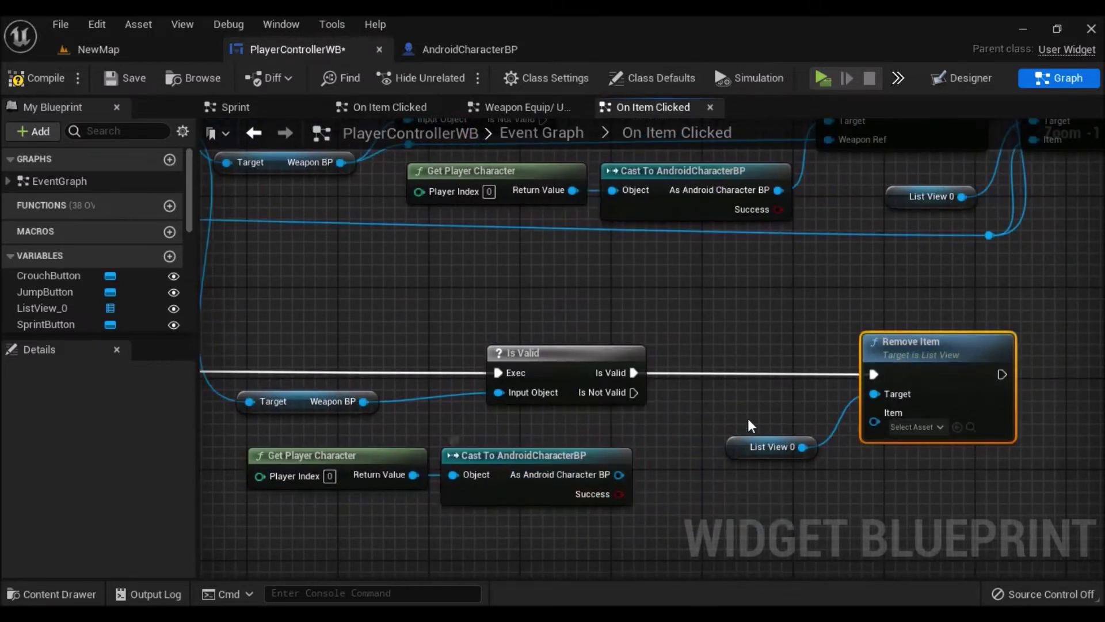
right_drag(750, 425, 602, 472)
drag(822, 424, 938, 424)
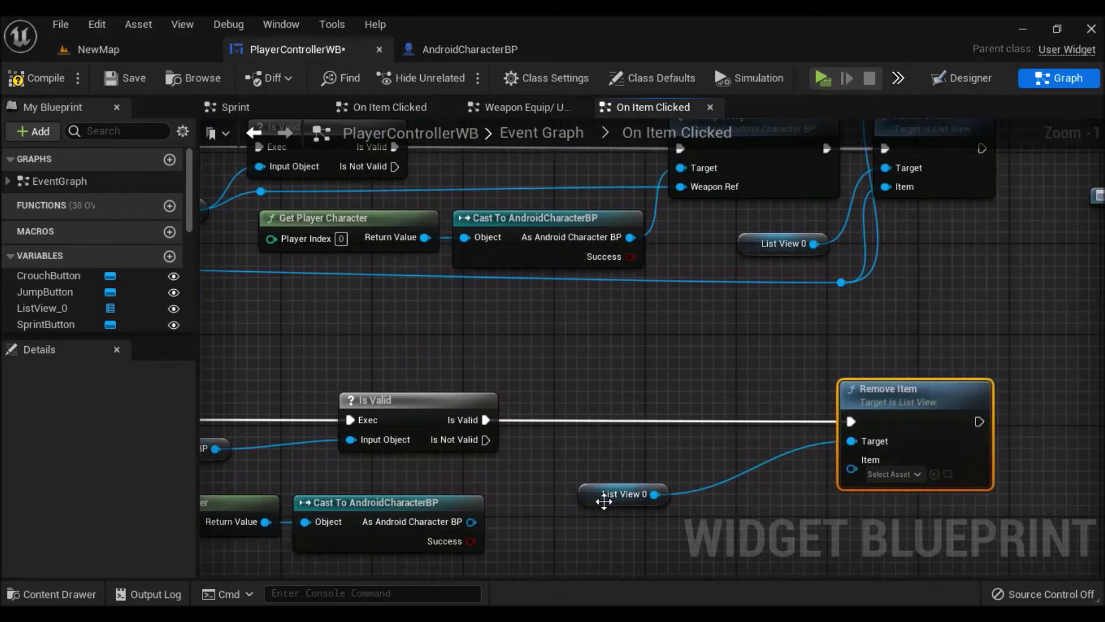
drag(603, 501, 727, 505)
right_drag(858, 378, 732, 442)
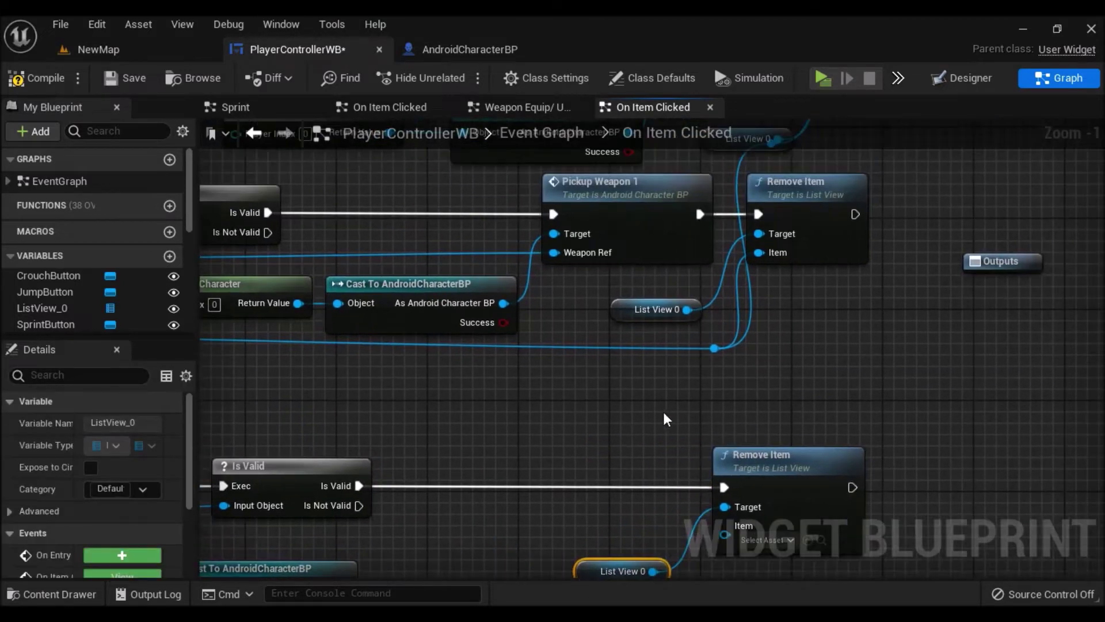
right_drag(667, 419, 791, 339)
Feed the clicked item wire into Remove Item's Item pin and line up the nodes
drag(805, 314, 816, 490)
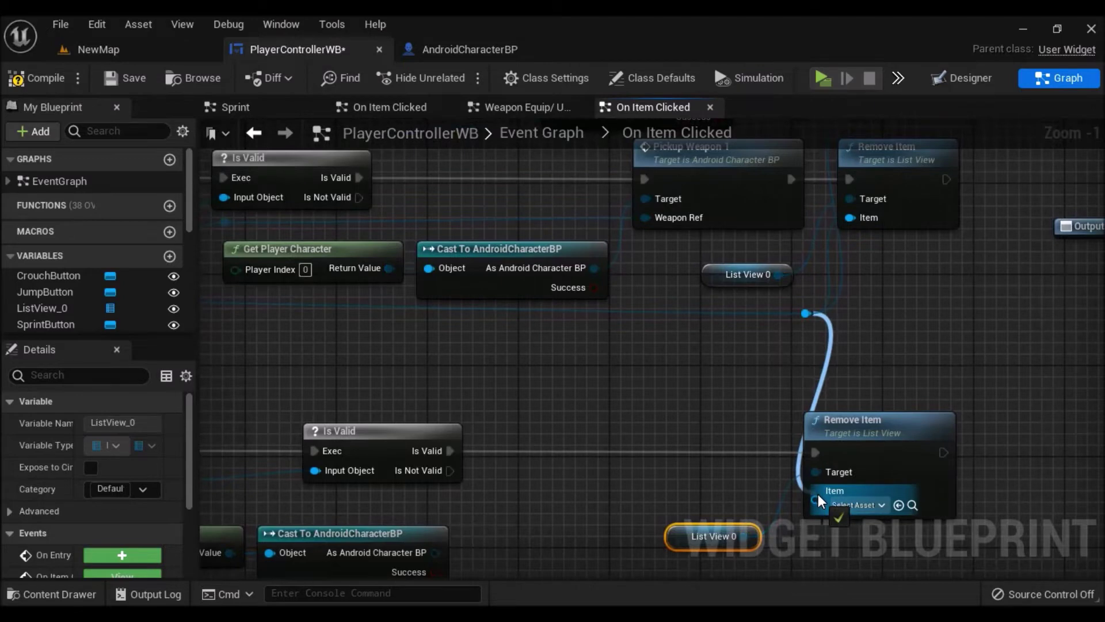
drag(836, 438, 893, 449)
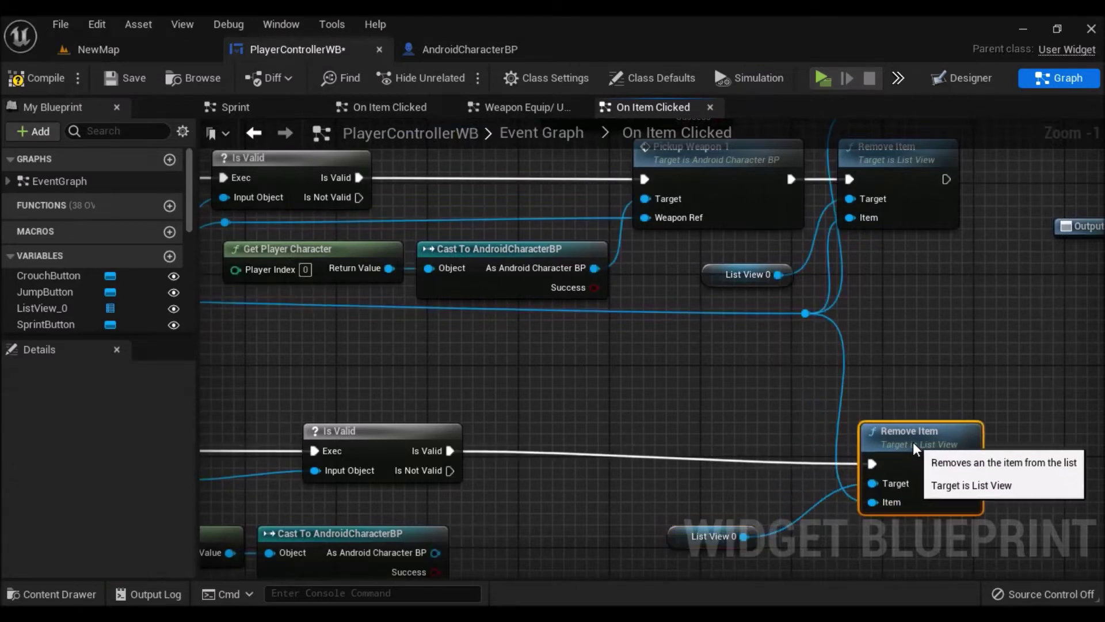
drag(717, 536, 785, 536)
drag(950, 471, 949, 458)
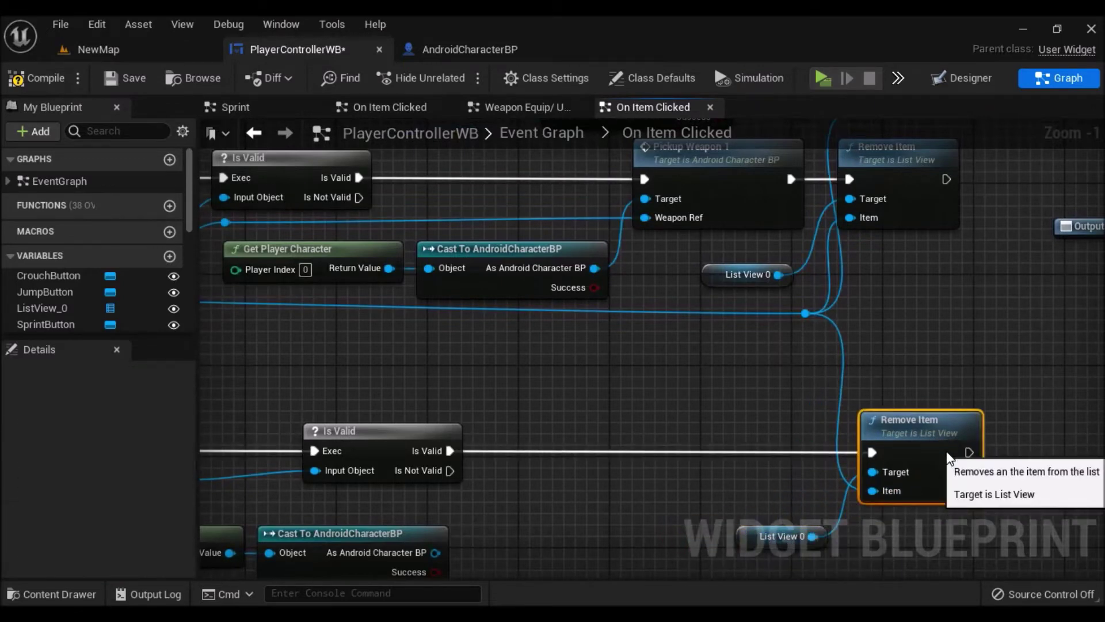
scroll(948, 459, down, 1)
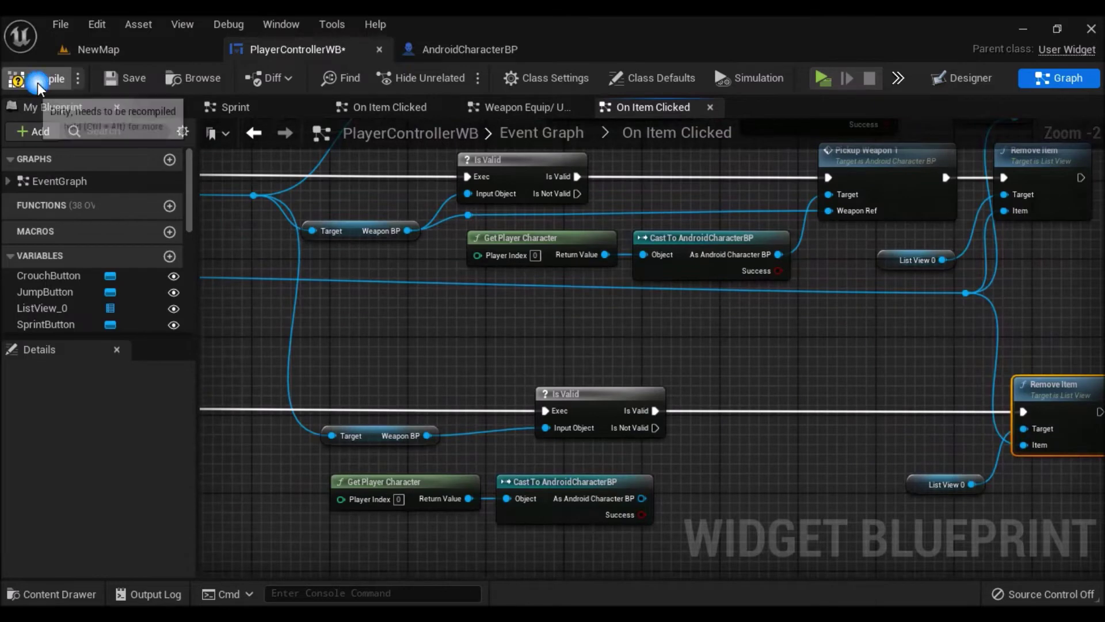
Compile PlayerControllerWB and jump to the Pickup Weapon event in AndroidCharacterBP
click(131, 78)
right_drag(431, 359, 482, 377)
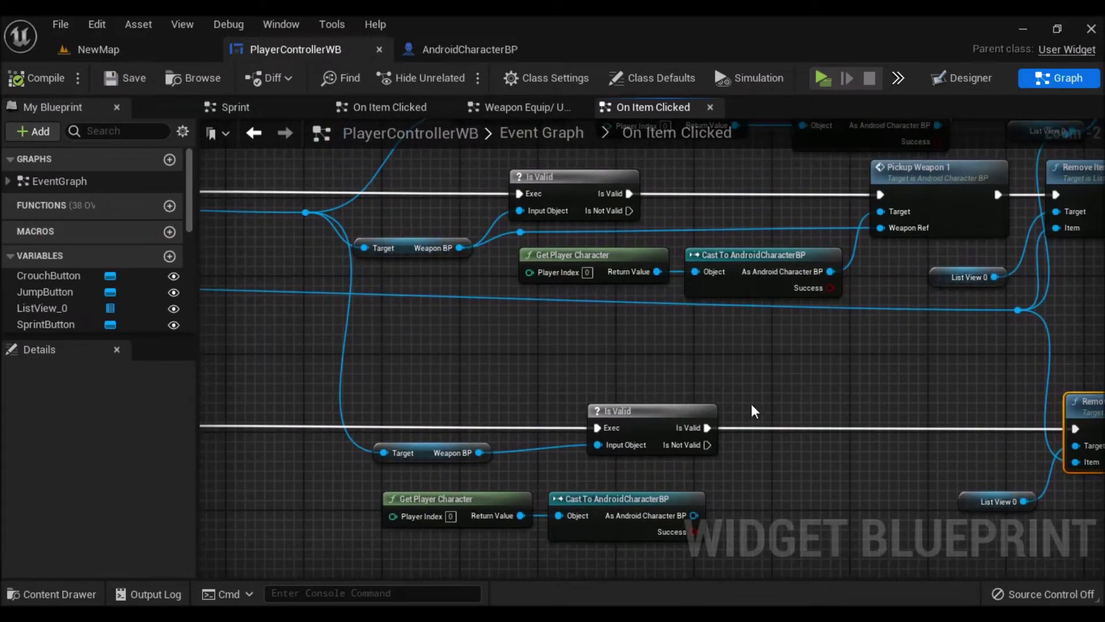
right_drag(851, 405, 654, 440)
double_click(761, 257)
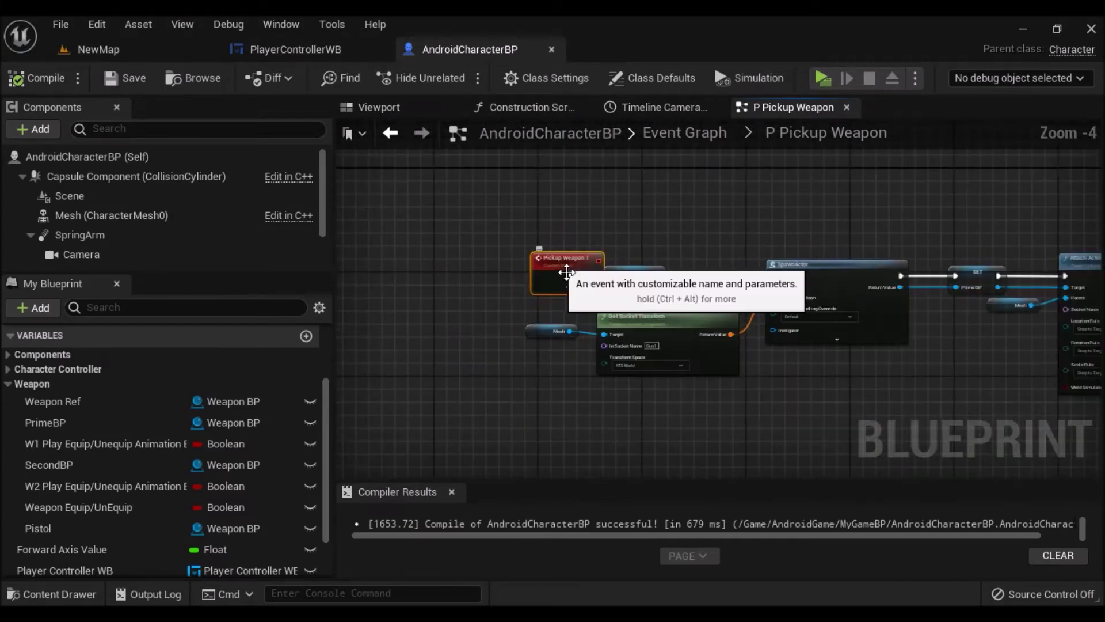
Copy the Pickup Weapon event below the original and rename the copy Pickup Pistol
scroll(599, 268, up, 4)
right_click(631, 265)
click(636, 282)
key(ctrl+v)
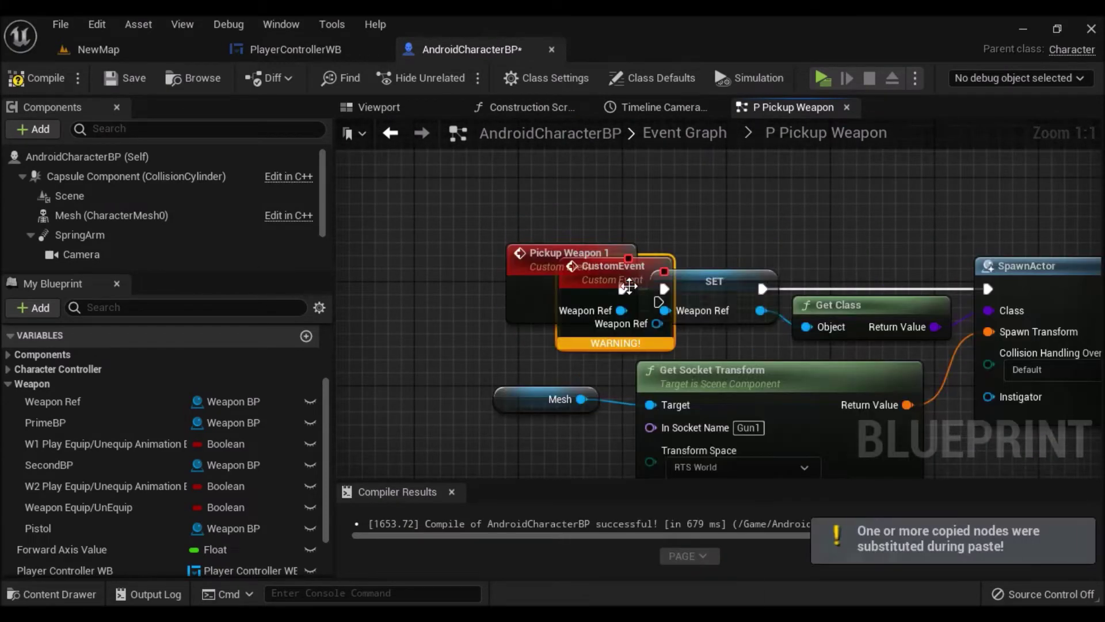
drag(556, 280, 583, 287)
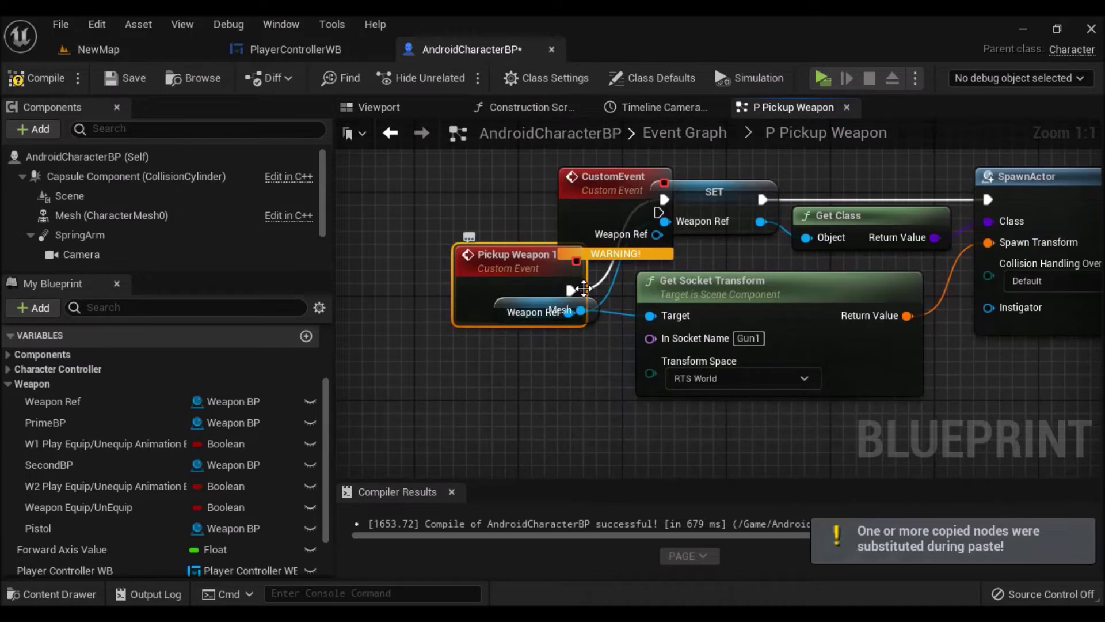
key(ctrl+z)
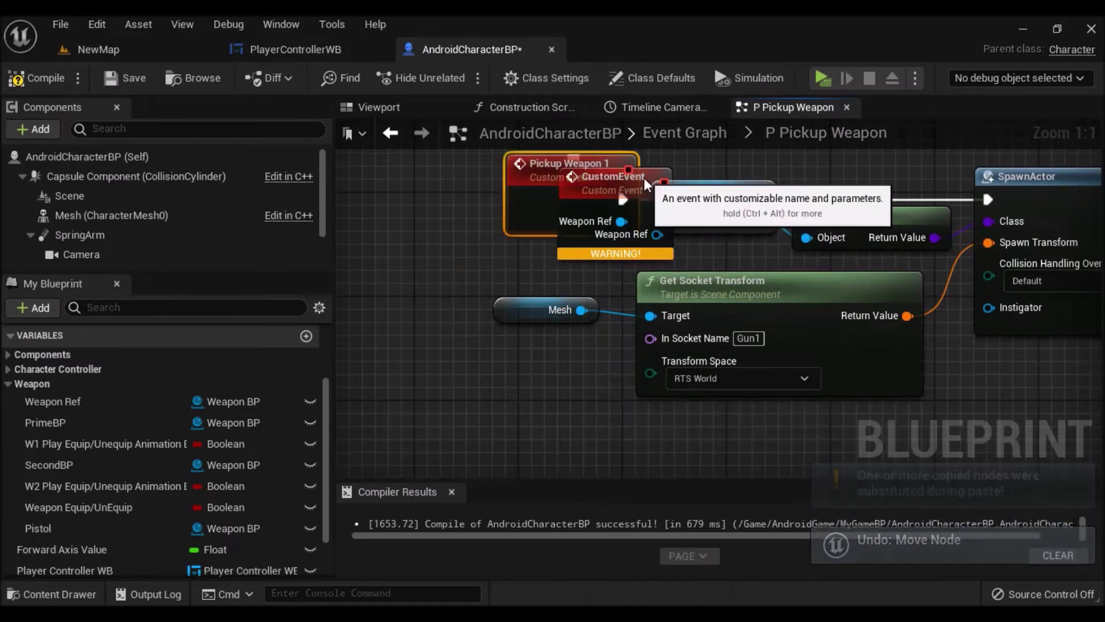
mouse_move(654, 186)
mouse_down()
mouse_move(624, 374)
mouse_move(577, 377)
mouse_up()
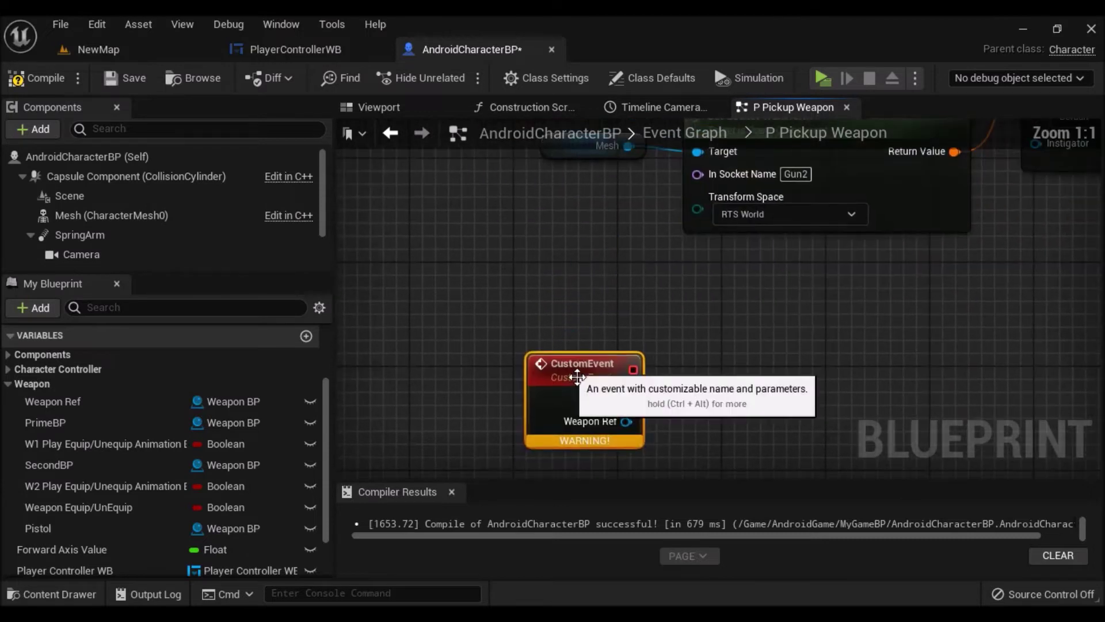
double_click(578, 376)
text(Pickup Pistol)
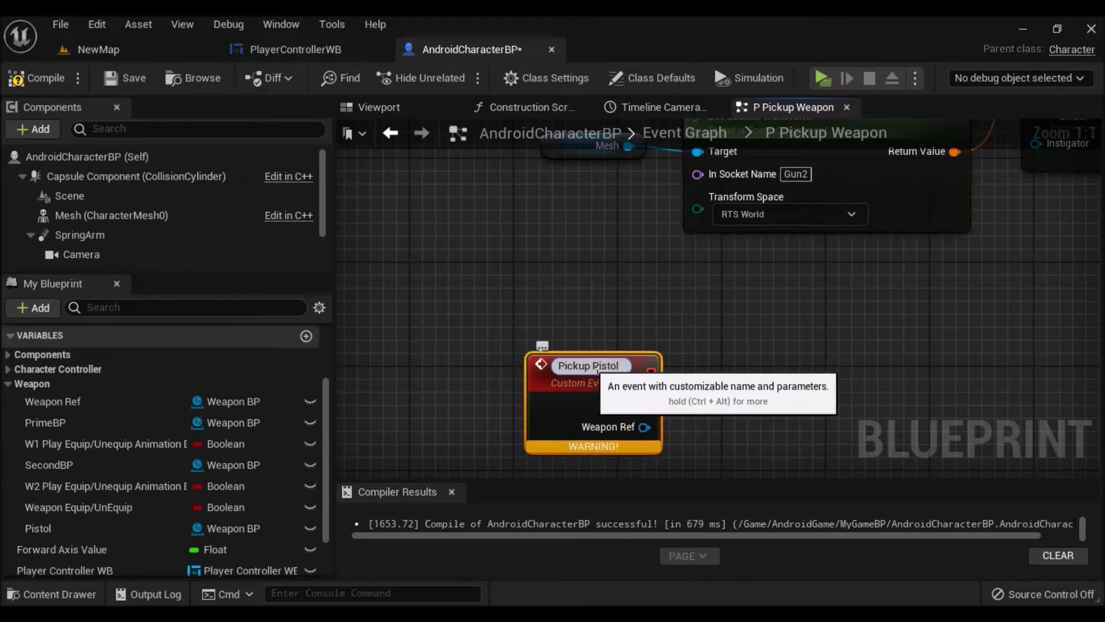
click(639, 437)
Duplicate the pickup node chain and place it as a third row below
scroll(593, 446, down, 5)
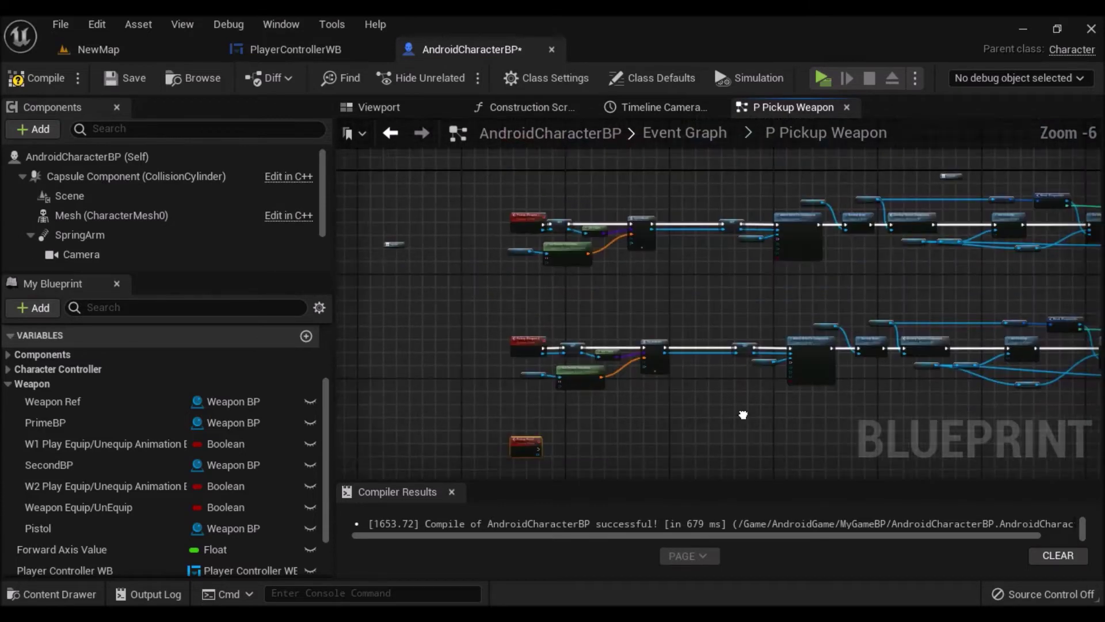
scroll(723, 340, down, 1)
scroll(846, 336, down, 1)
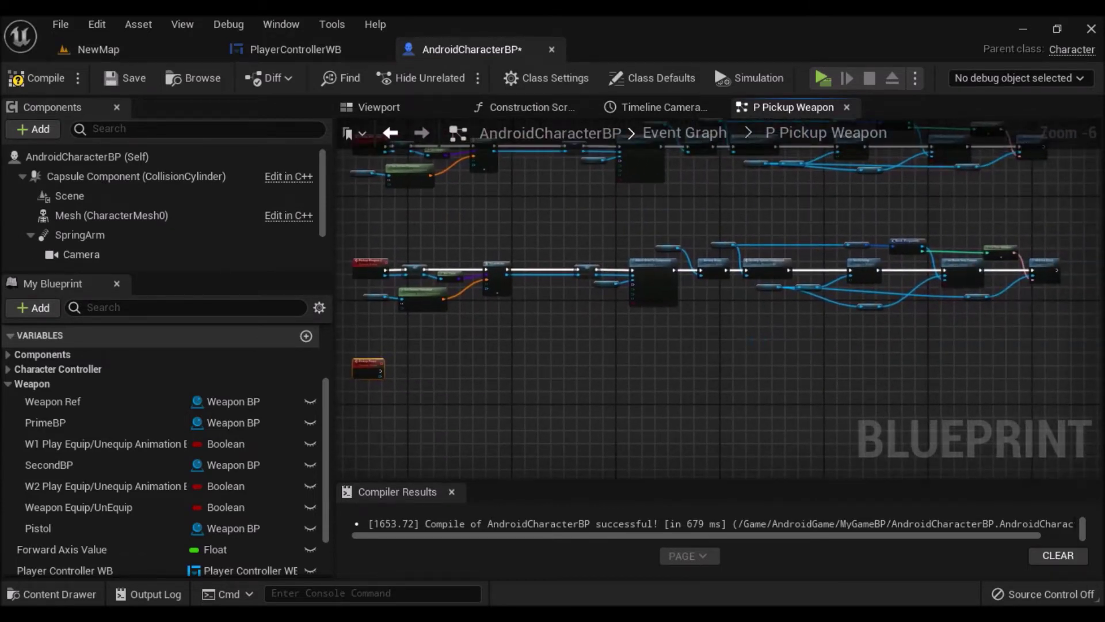
scroll(1019, 367, down, 1)
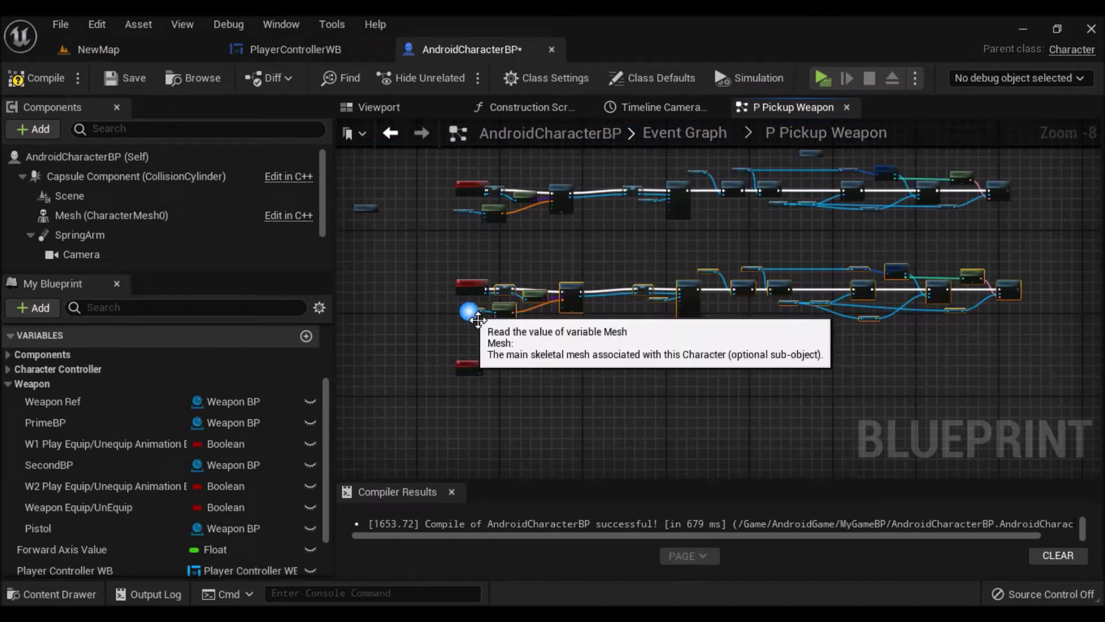
right_click(572, 296)
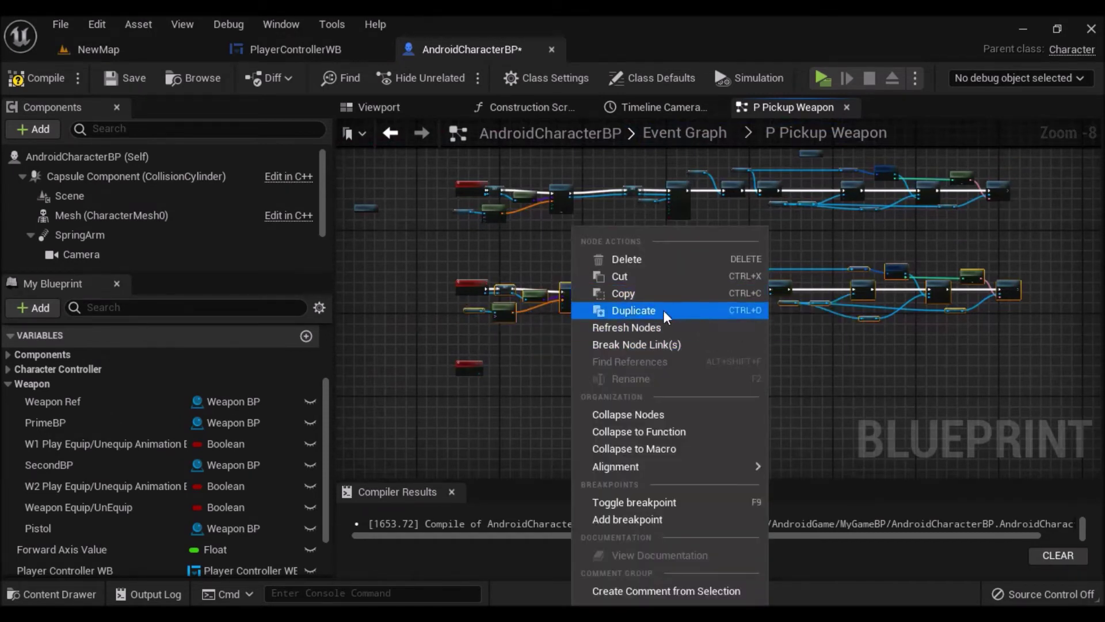
click(667, 317)
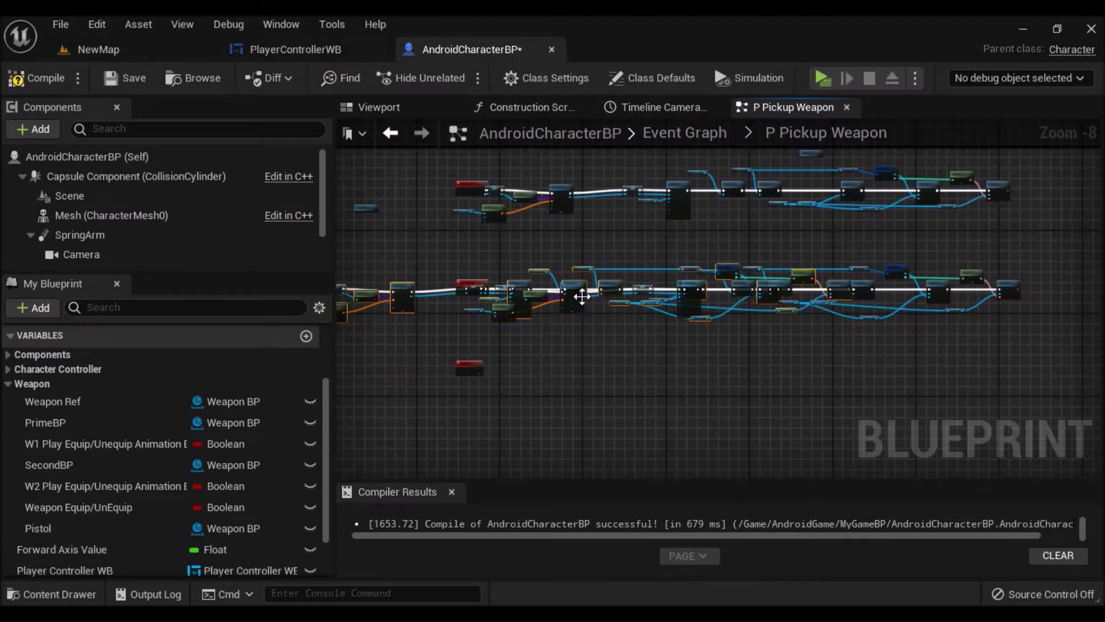
drag(582, 295, 519, 376)
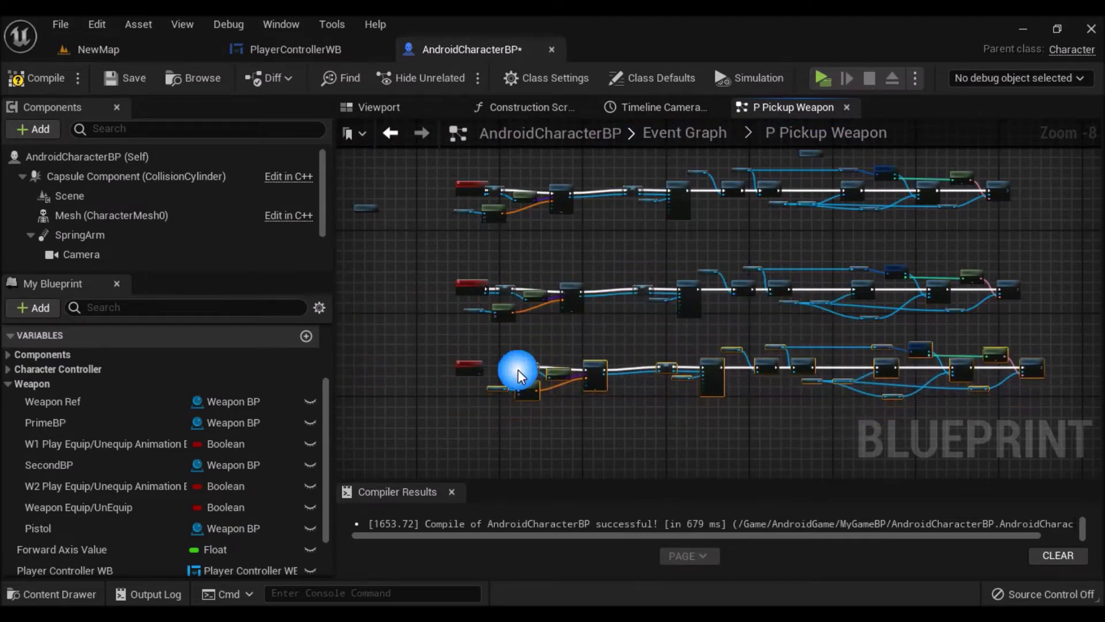
Wire Pickup Pistol's execution and Weapon Ref into the duplicated SET node
scroll(518, 375, up, 8)
right_drag(427, 365, 649, 366)
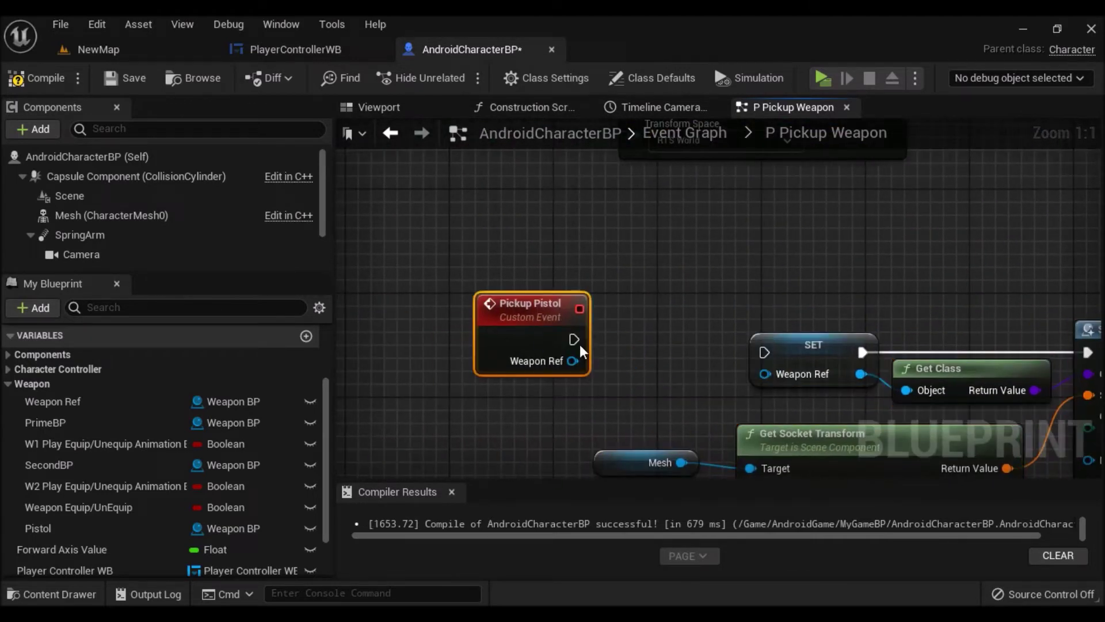
drag(574, 339, 744, 352)
drag(572, 360, 765, 374)
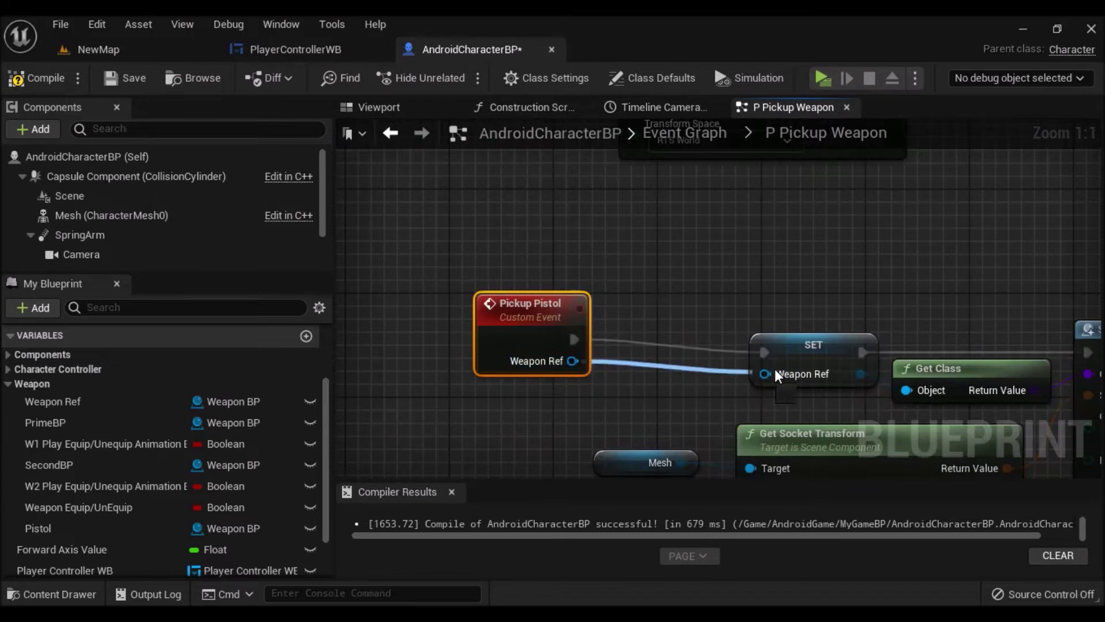
drag(488, 310, 539, 335)
Store the spawned actor in the Pistol variable and replace the Second BP getter with Pistol
mouse_move(868, 262)
right_down()
mouse_move(702, 246)
mouse_move(483, 246)
right_up()
scroll(701, 246, down, 1)
scroll(933, 448, down, 1)
right_drag(933, 448, 537, 414)
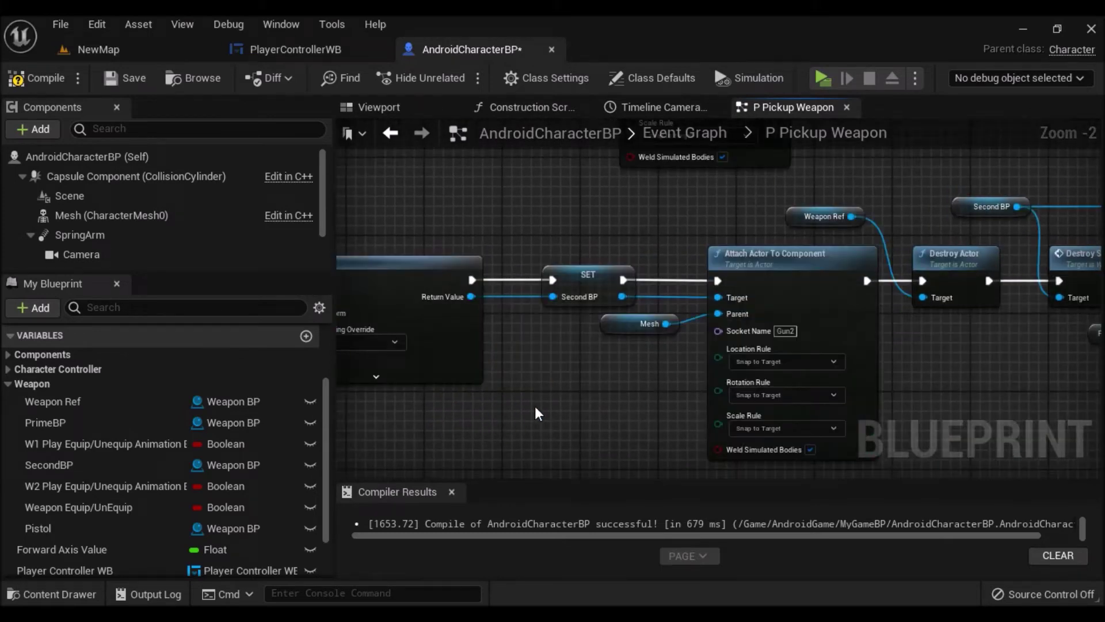
scroll(524, 329, up, 2)
drag(52, 527, 558, 368)
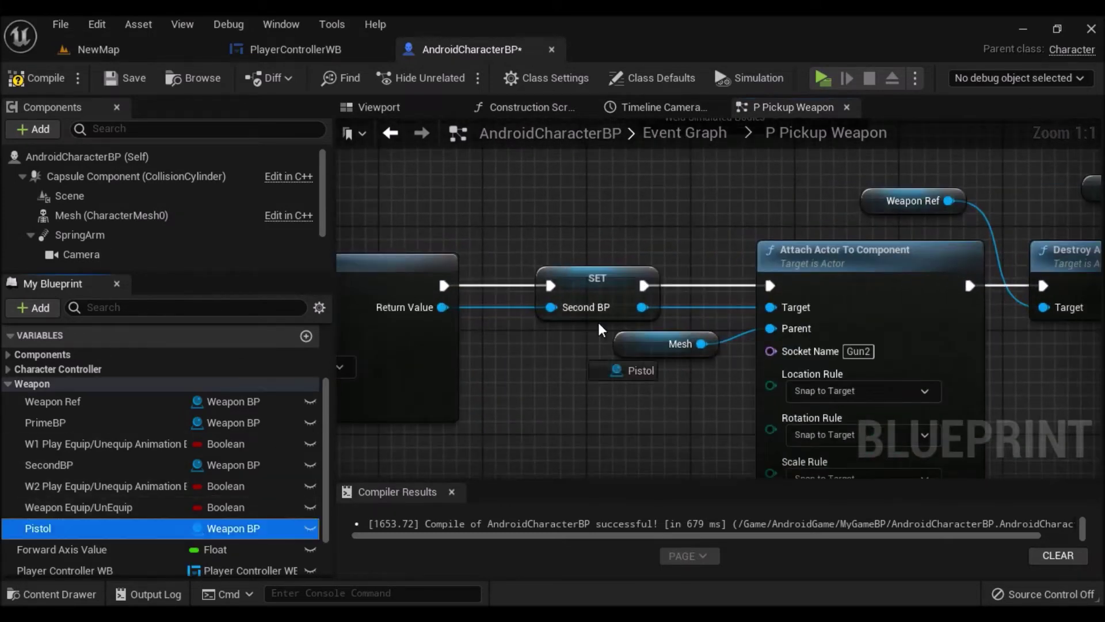
drag(625, 283, 633, 286)
right_drag(841, 230, 508, 285)
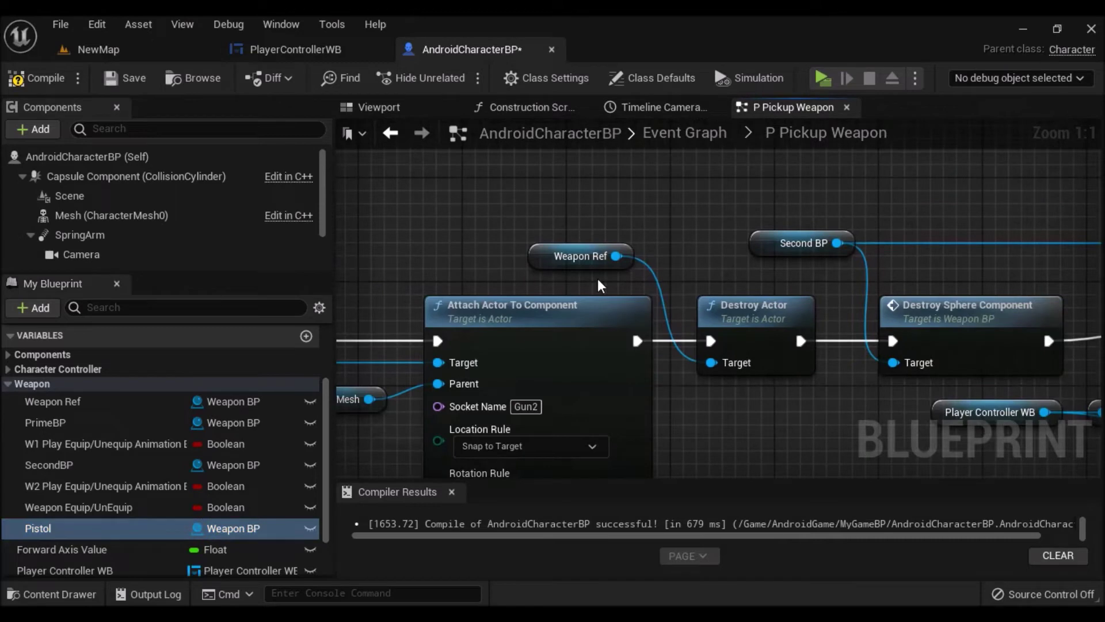
drag(70, 532, 622, 326)
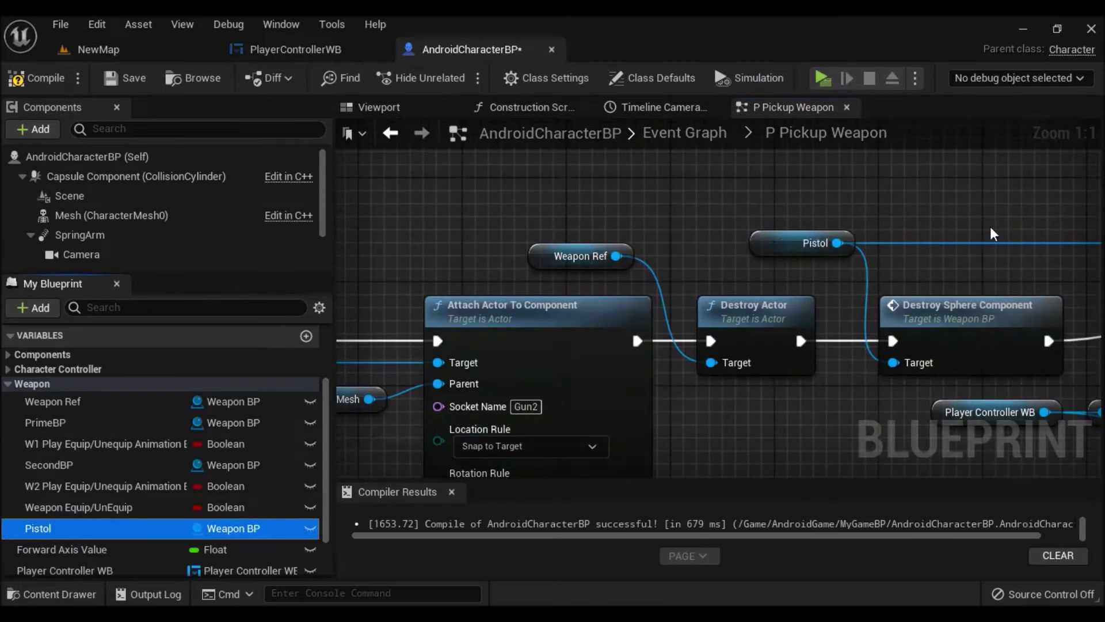
right_drag(991, 233, 641, 240)
Compile AndroidCharacterBP and bring the SpawnActor, SET and Mesh nodes into view
right_drag(839, 332, 658, 216)
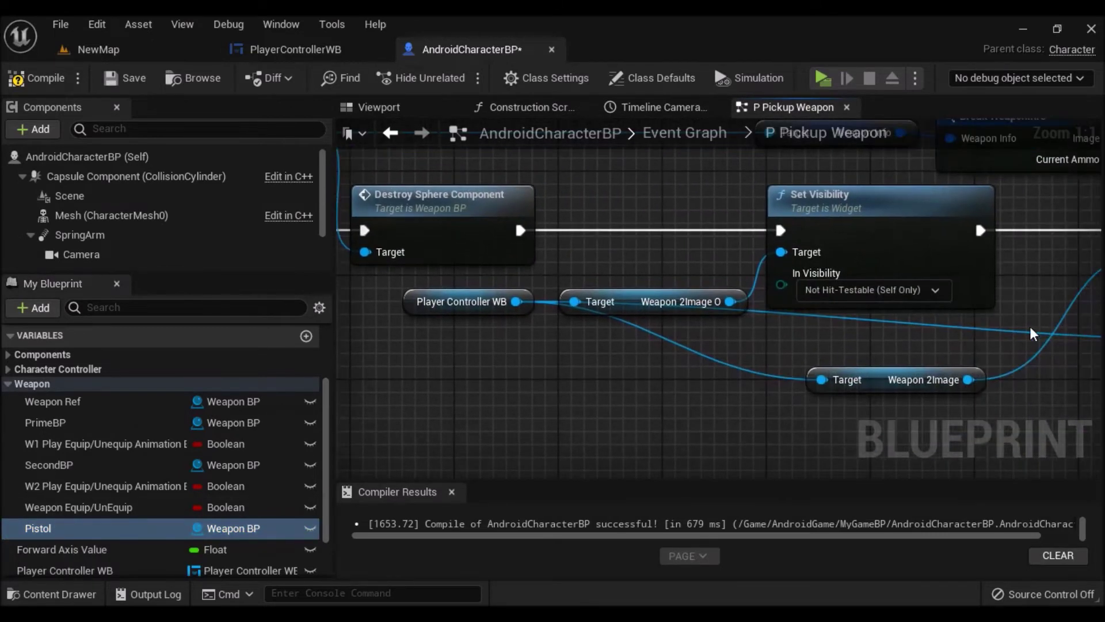
right_drag(1033, 333, 820, 296)
scroll(761, 363, down, 4)
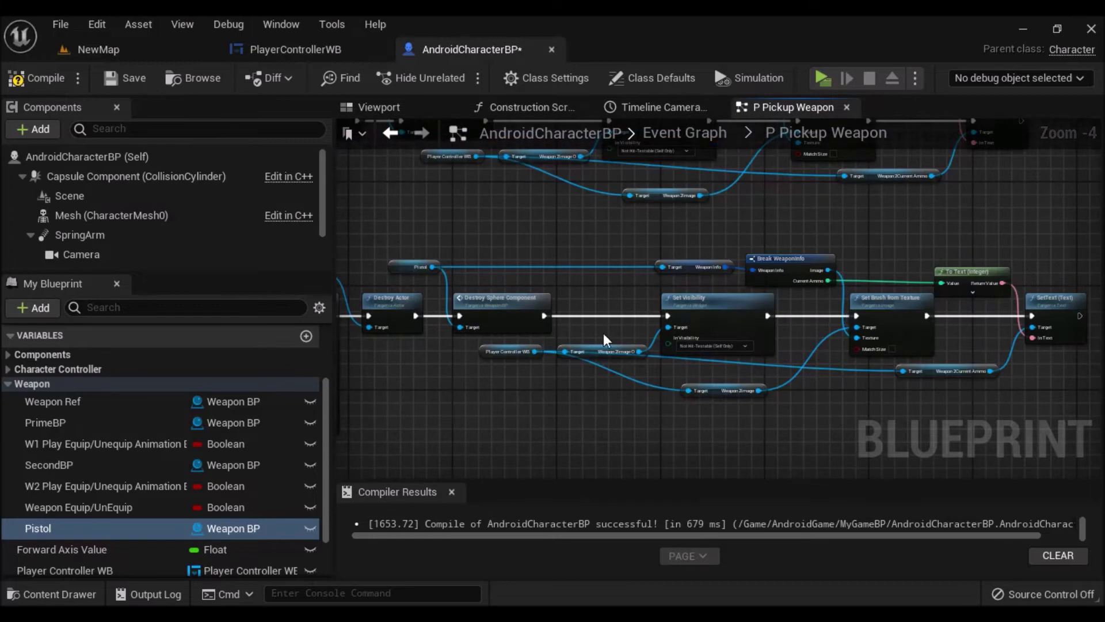
scroll(605, 340, up, 3)
scroll(585, 365, up, 1)
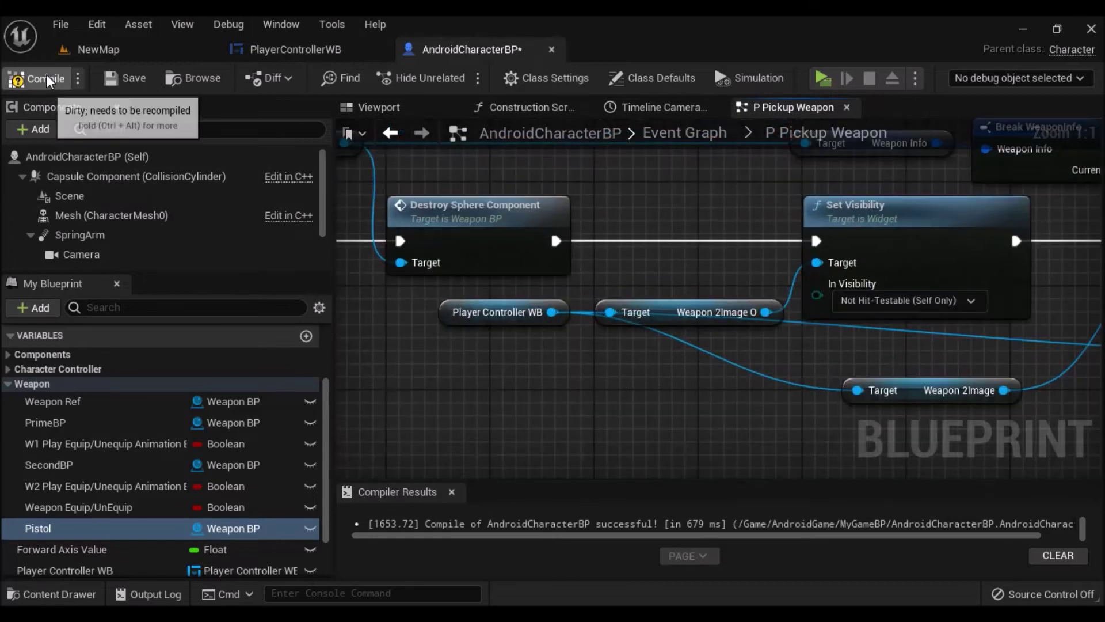
click(132, 78)
scroll(701, 394, down, 3)
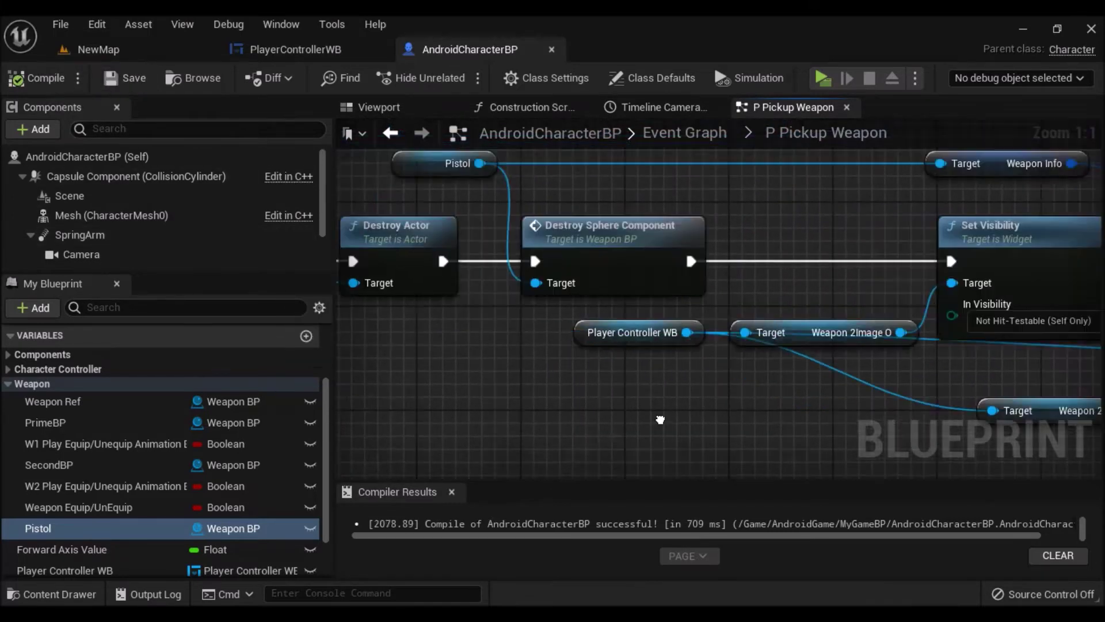
right_drag(701, 394, 837, 395)
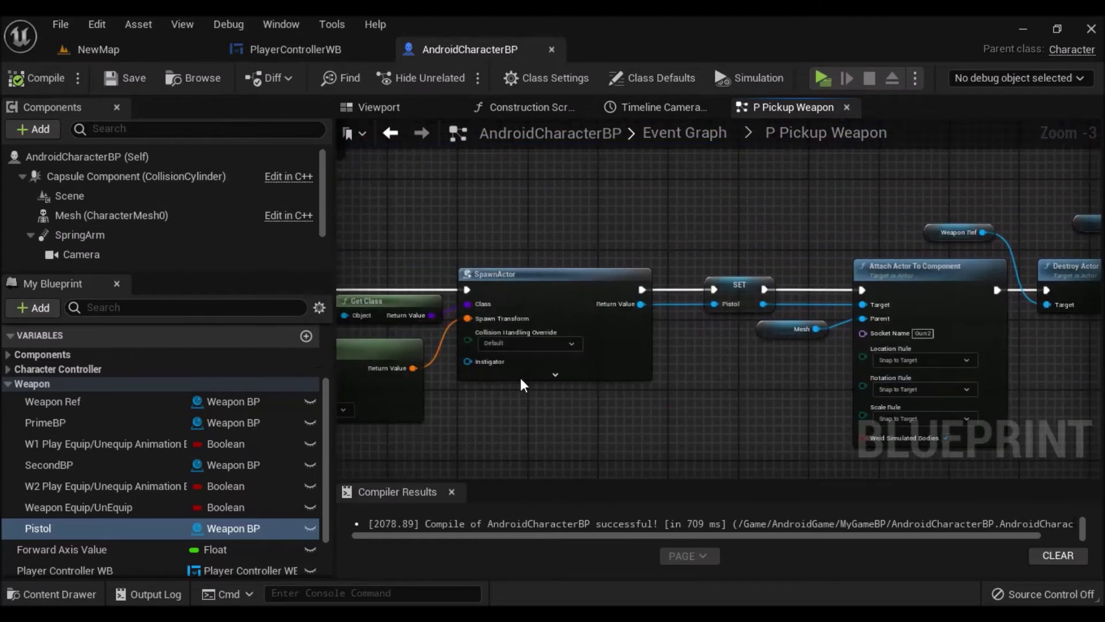
scroll(461, 247, up, 3)
right_drag(461, 247, 740, 249)
right_drag(478, 405, 534, 385)
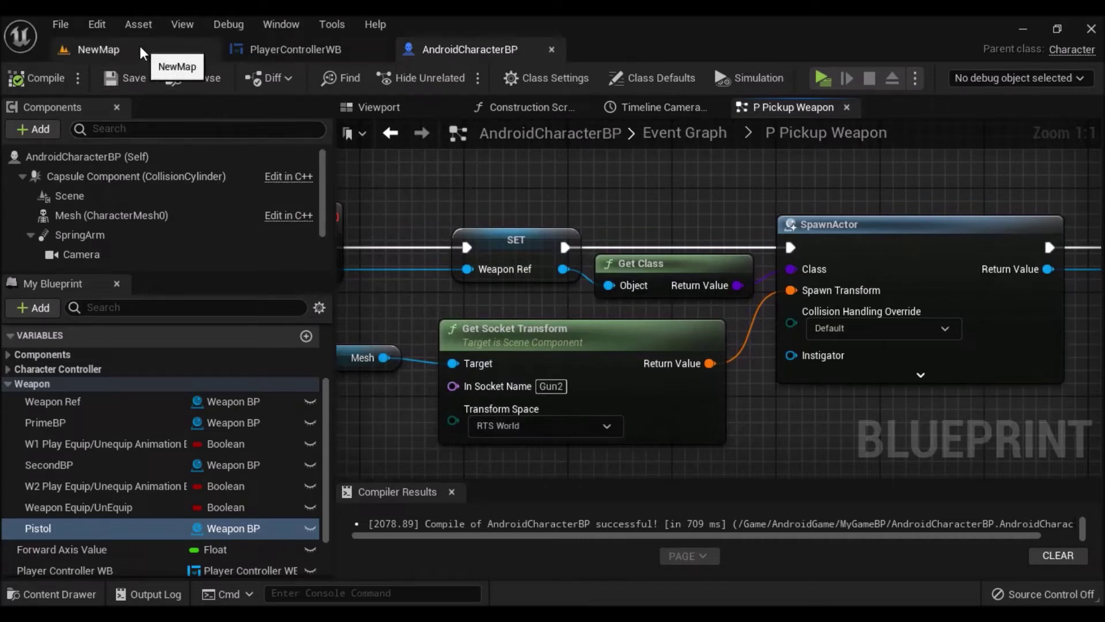
From NewMap, open the swat skeletal mesh in Content > Assets > CharacterMesh > CH1
click(143, 52)
scroll(74, 498, down, 2)
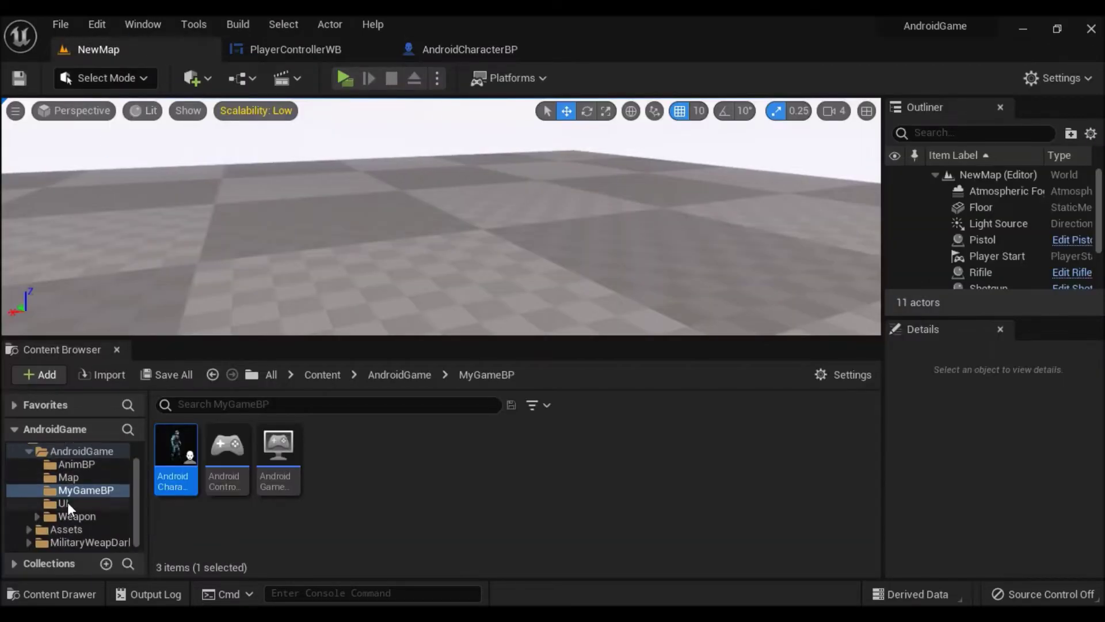
click(63, 530)
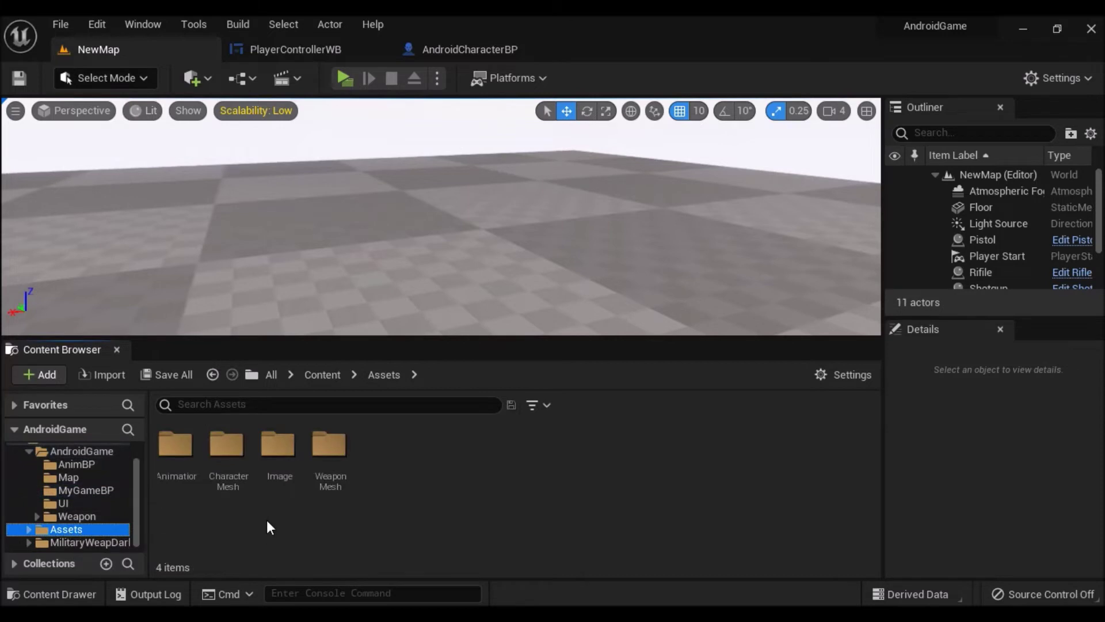
double_click(241, 444)
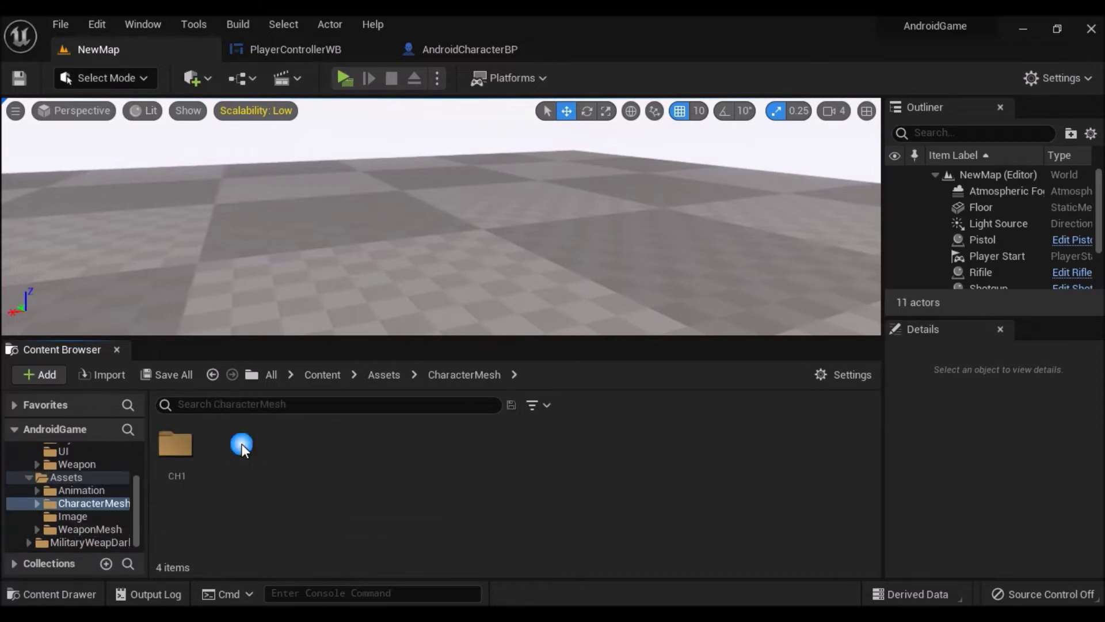
double_click(196, 461)
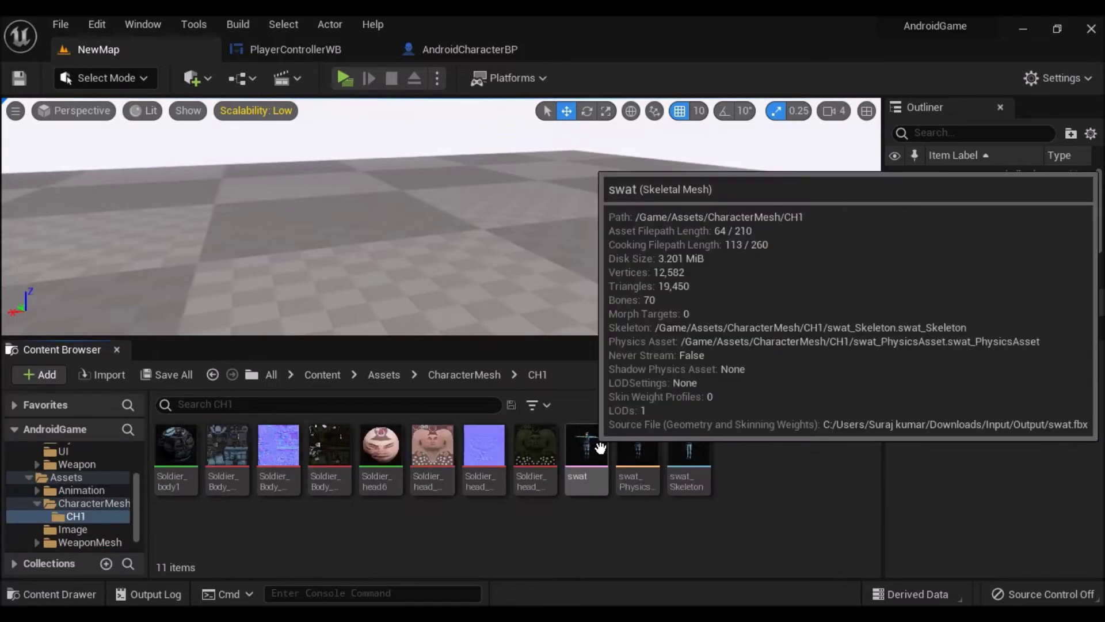
double_click(599, 448)
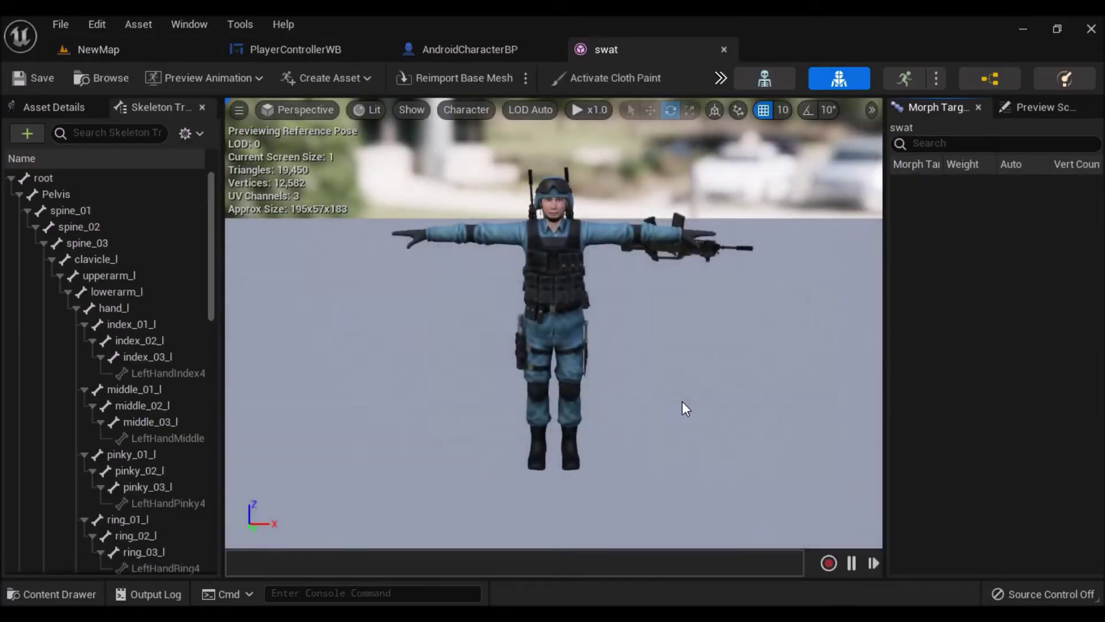
Switch to Animation mode and open the ThirdPersonIdle animation
drag(598, 402, 876, 110)
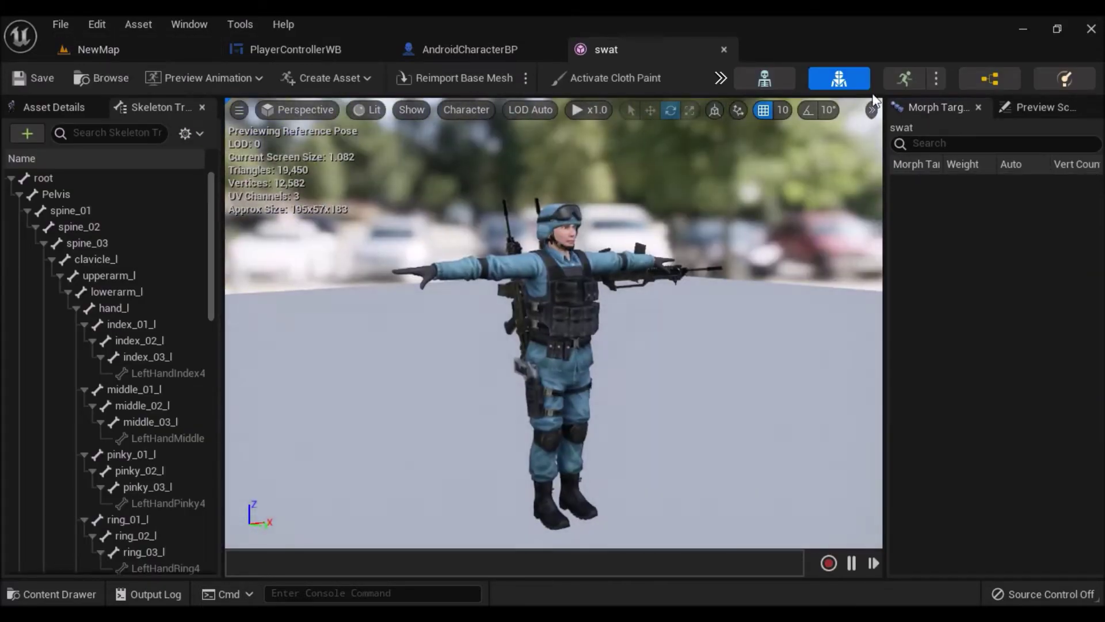
click(902, 80)
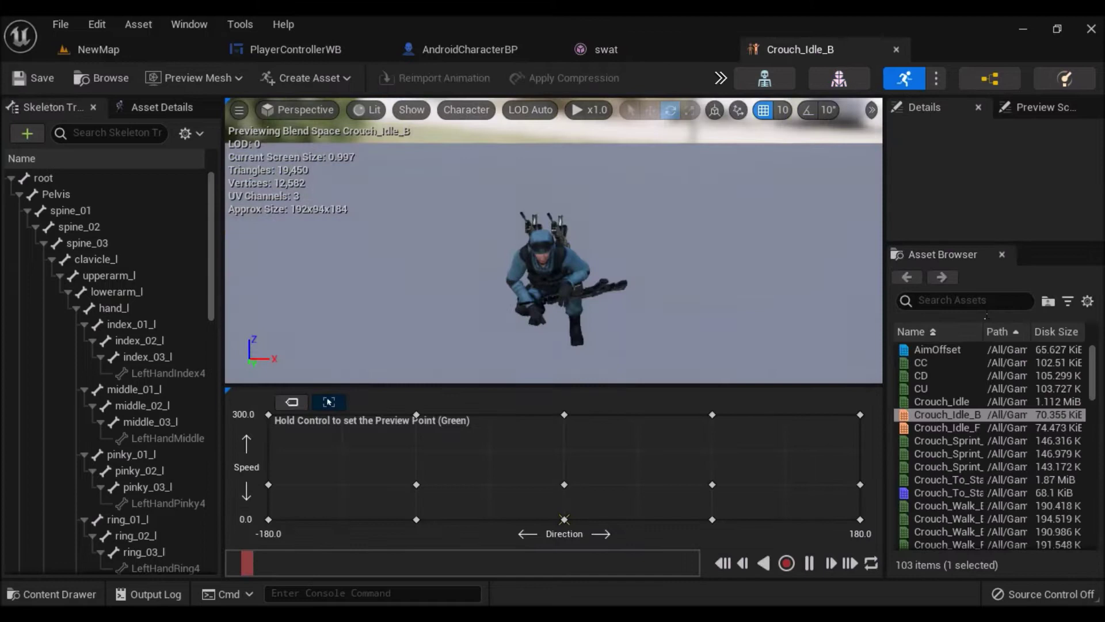
scroll(988, 476, down, 2)
scroll(984, 477, down, 2)
scroll(979, 478, down, 2)
scroll(966, 481, down, 2)
scroll(970, 478, down, 3)
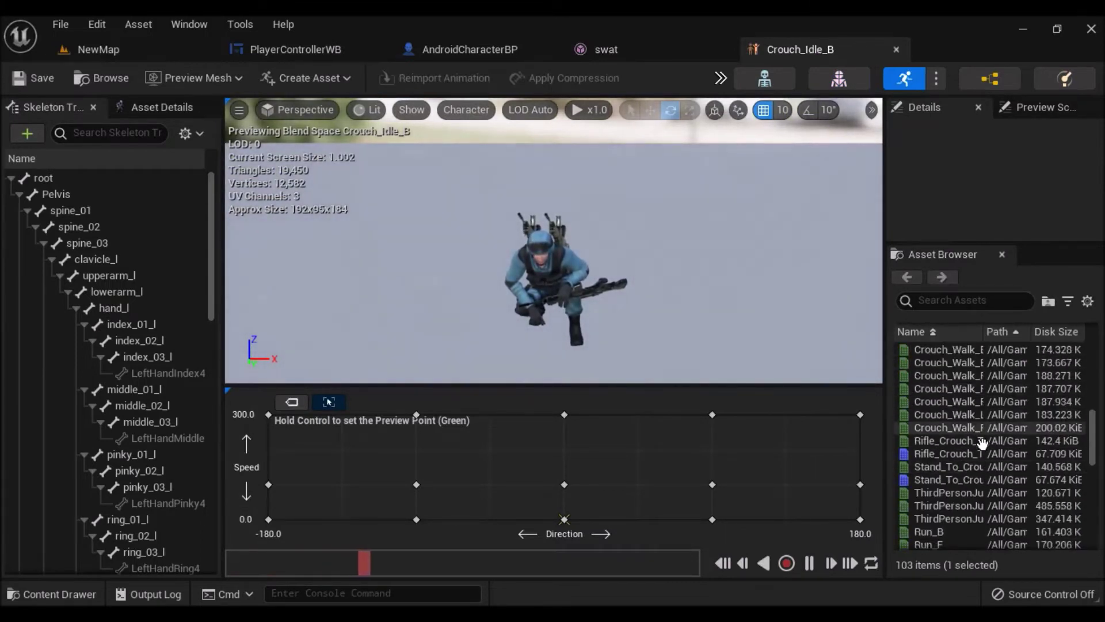
scroll(984, 454, down, 2)
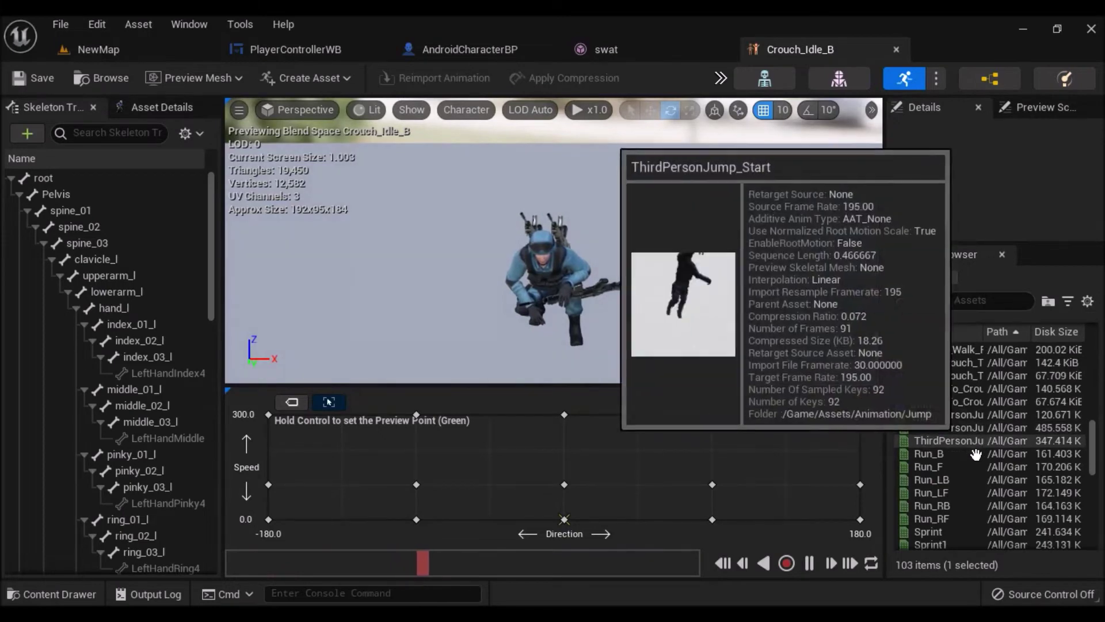
scroll(985, 461, down, 4)
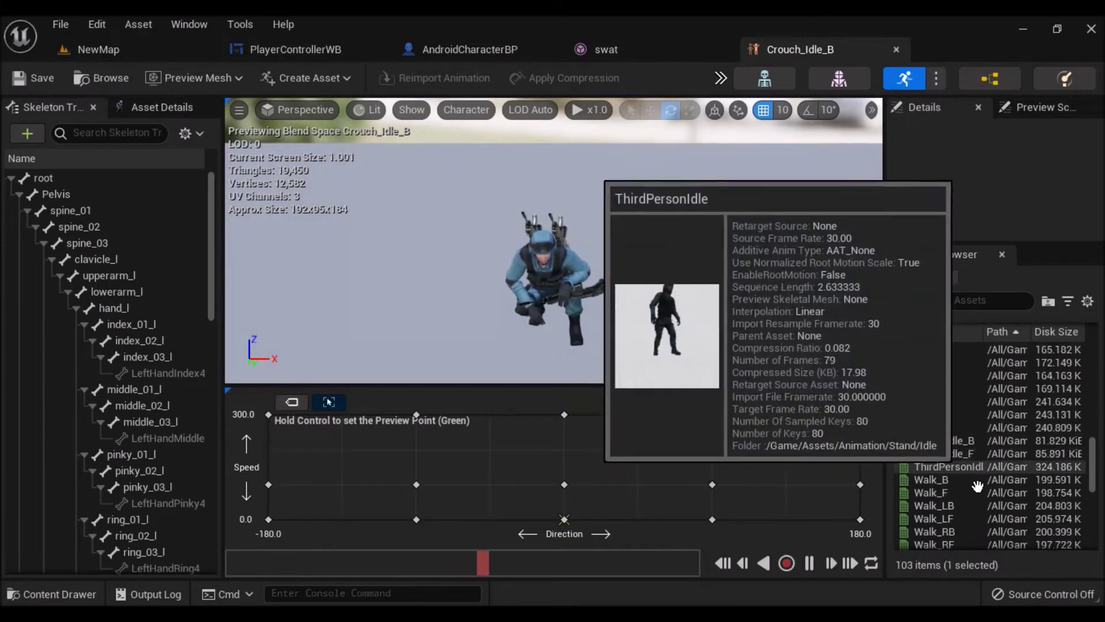
double_click(973, 467)
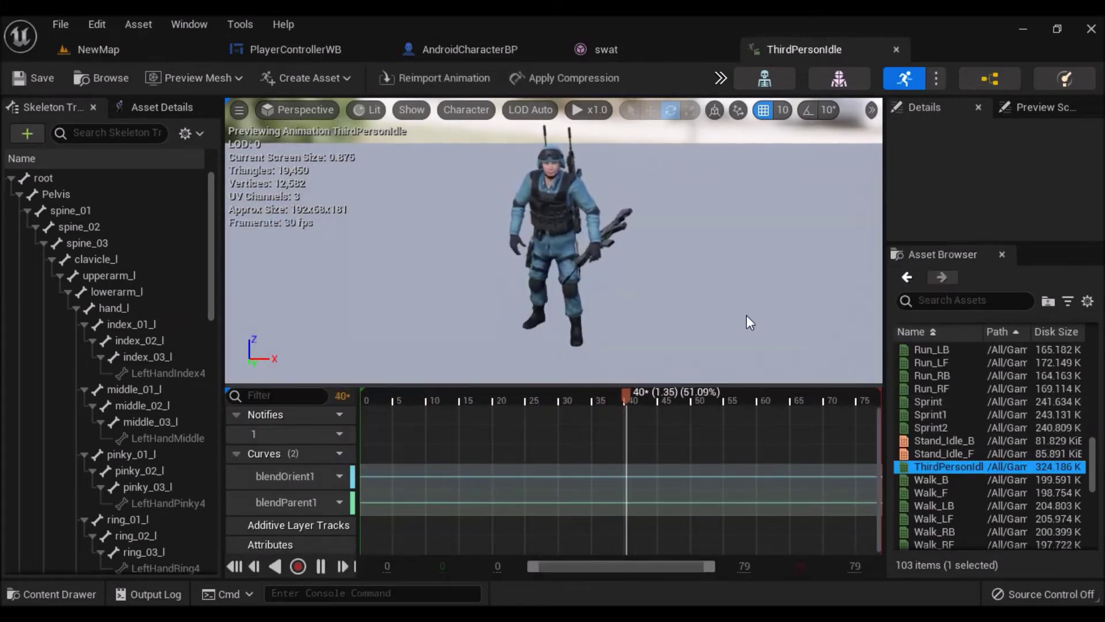
Inspect the character's hip and guns with playback paused at frame 0
mouse_move(747, 315)
right_down()
mouse_move(576, 288)
mouse_move(575, 253)
right_up()
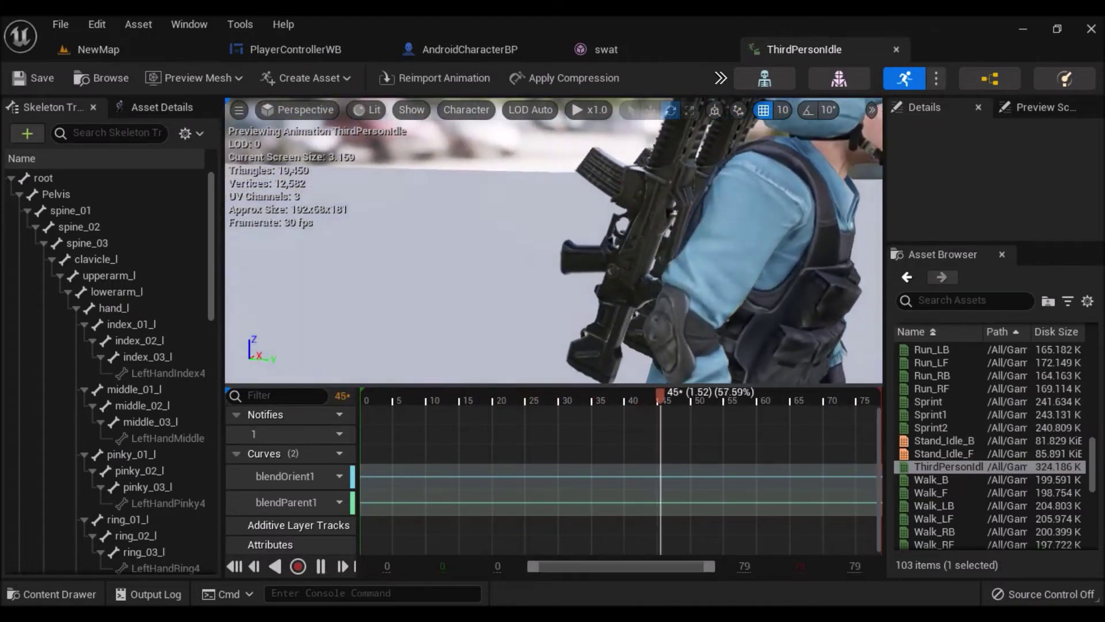
right_drag(576, 253, 553, 270)
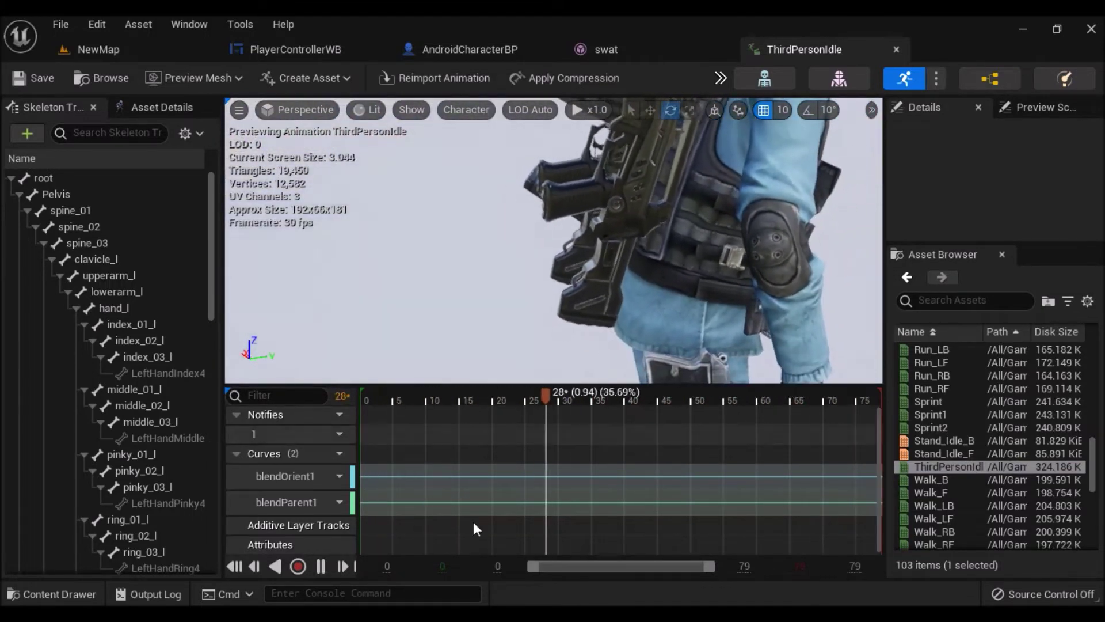
click(323, 566)
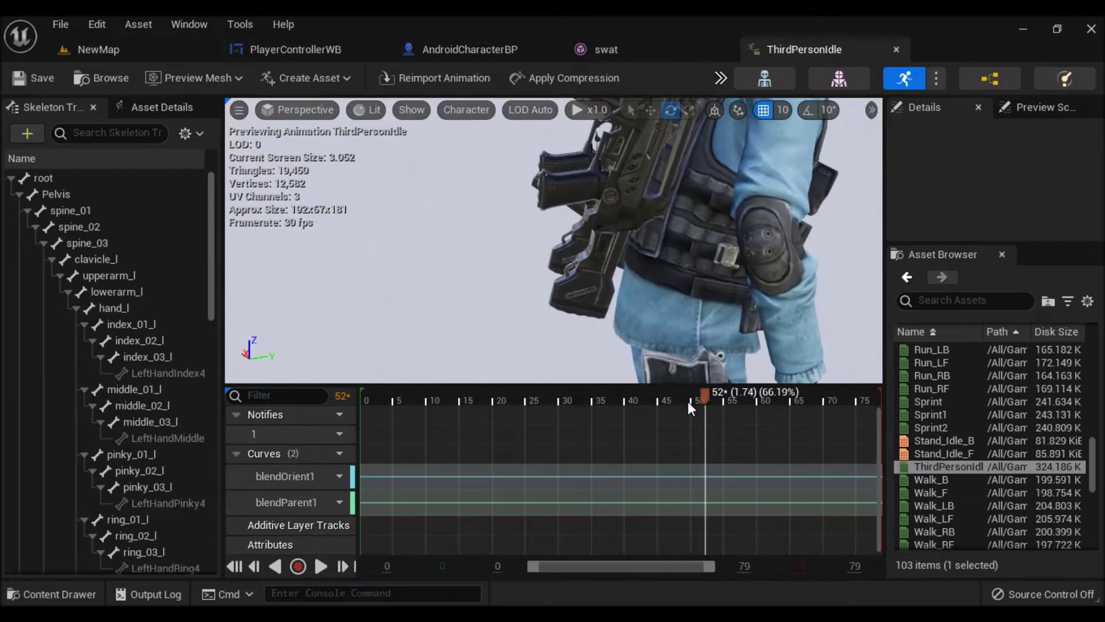
drag(702, 405, 165, 409)
mouse_move(442, 263)
right_down()
mouse_move(403, 271)
mouse_move(403, 247)
right_up()
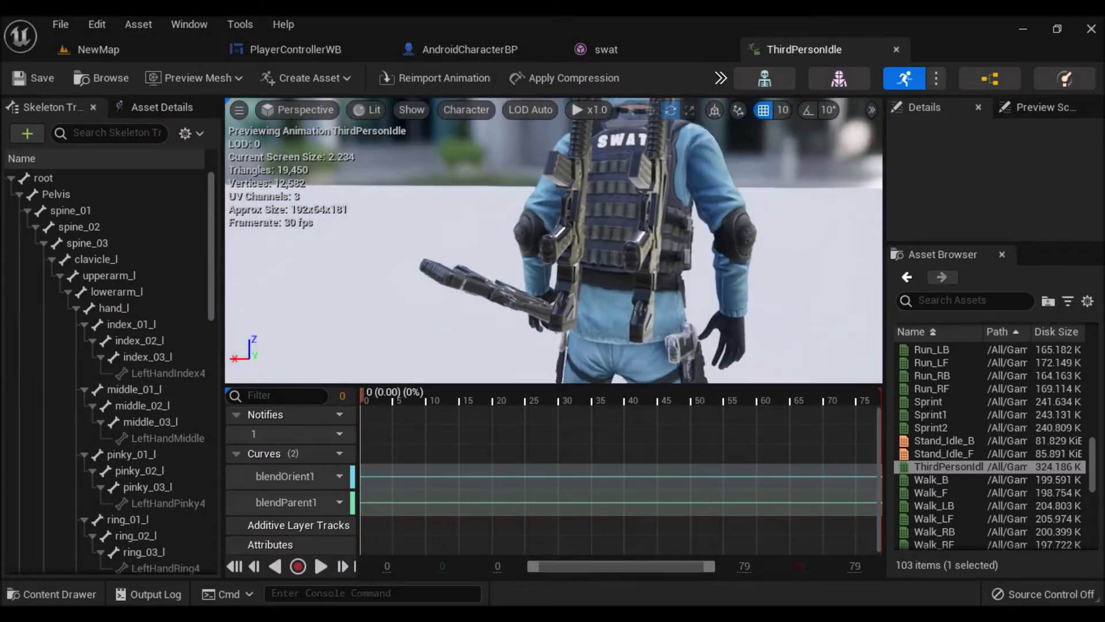
Add a socket to the Pelvis bone and rename it Pistol
click(61, 194)
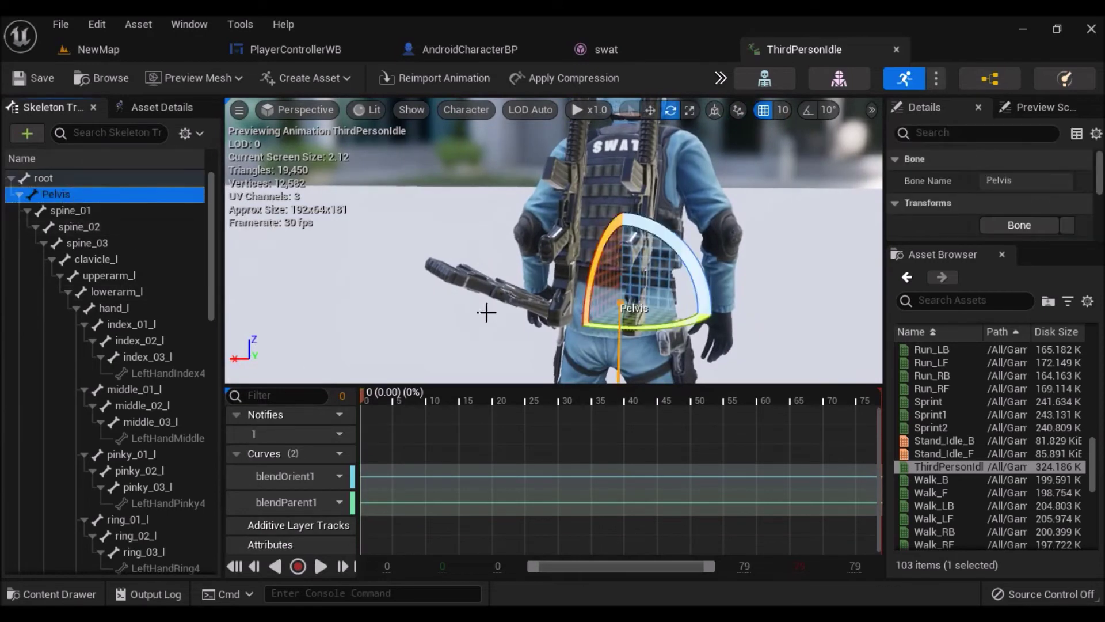
right_click(63, 192)
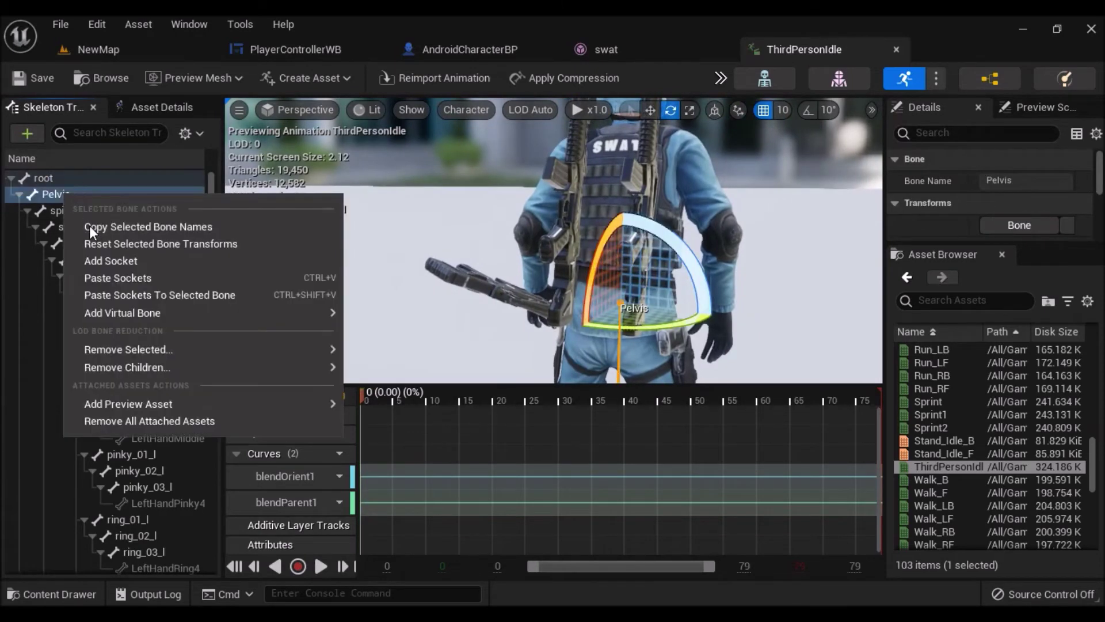
click(102, 257)
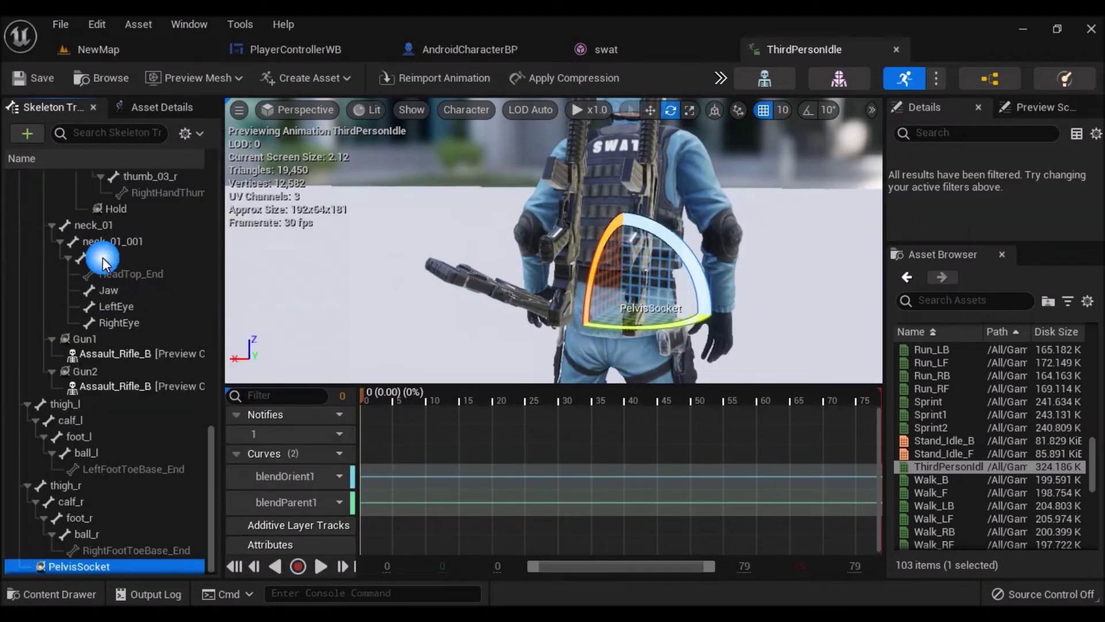
click(106, 565)
click(105, 565)
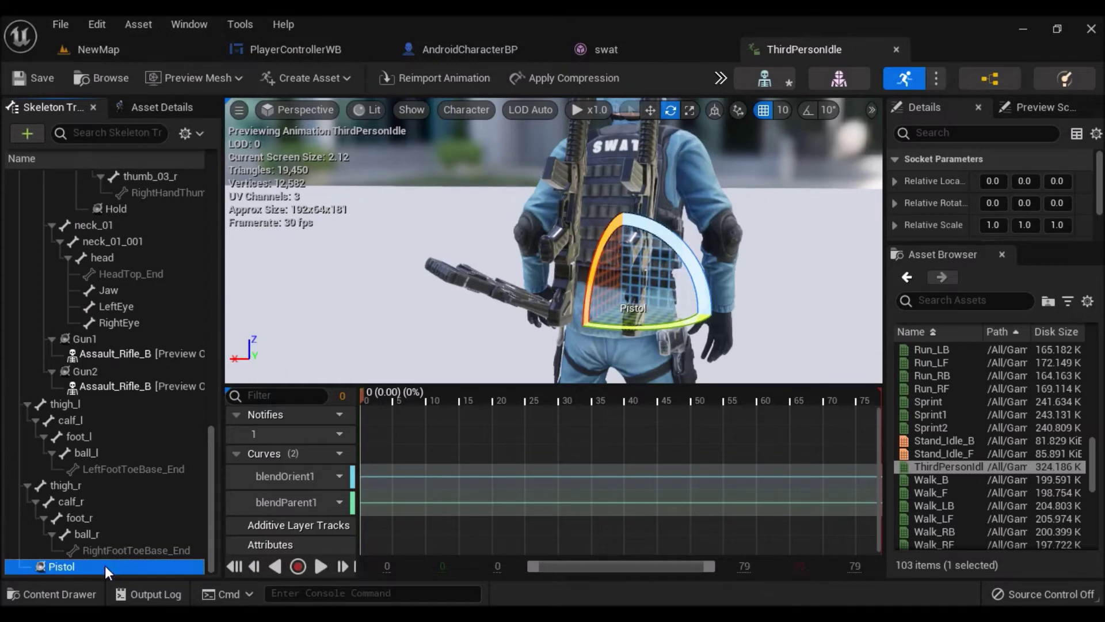
Attach the Pistols_B mesh as the Pistol socket's preview asset and switch the gizmo to move
right_click(105, 565)
mouse_move(178, 532)
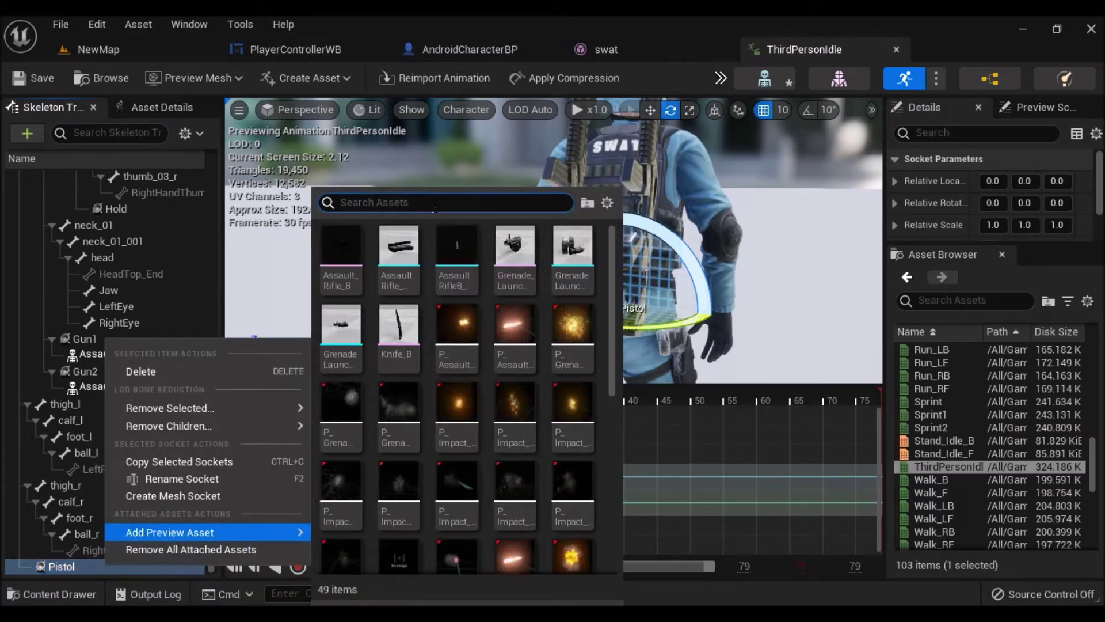
text(pistol)
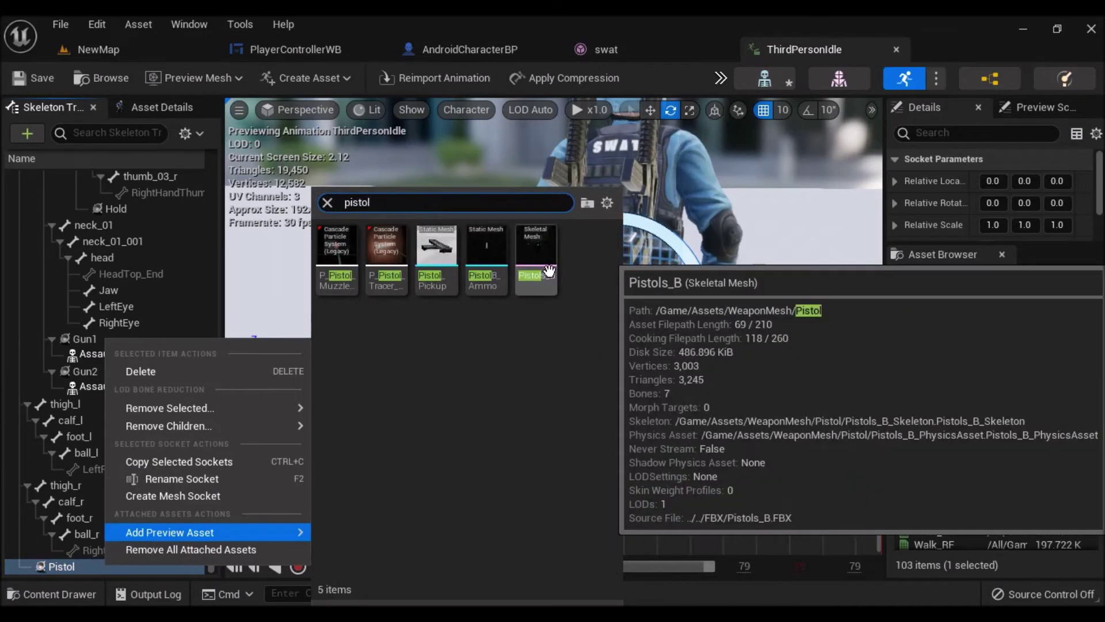
click(537, 258)
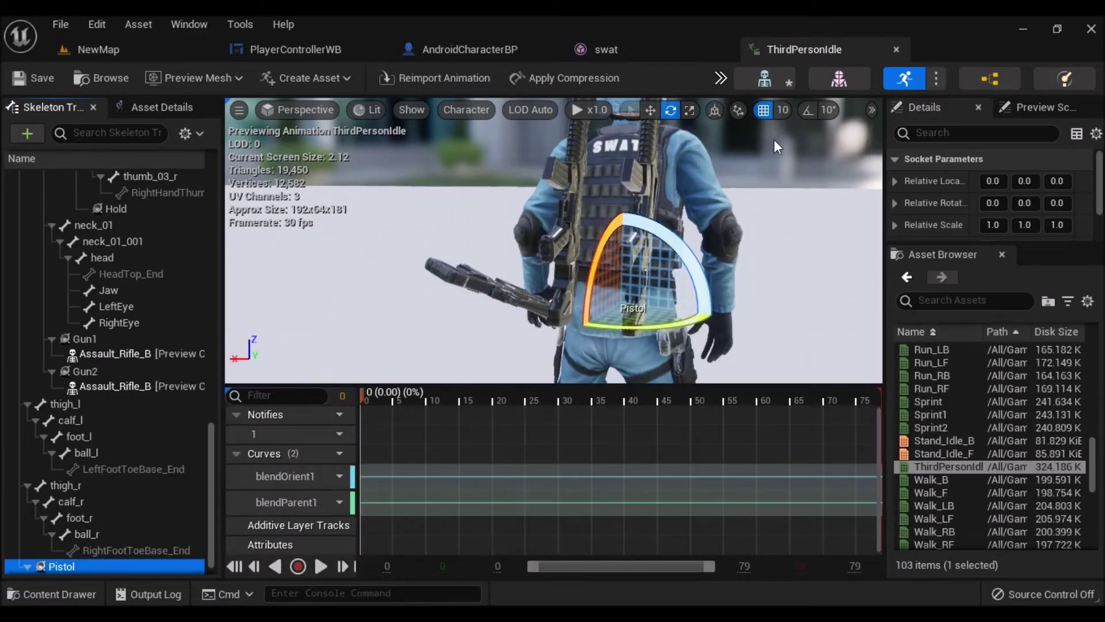
click(648, 109)
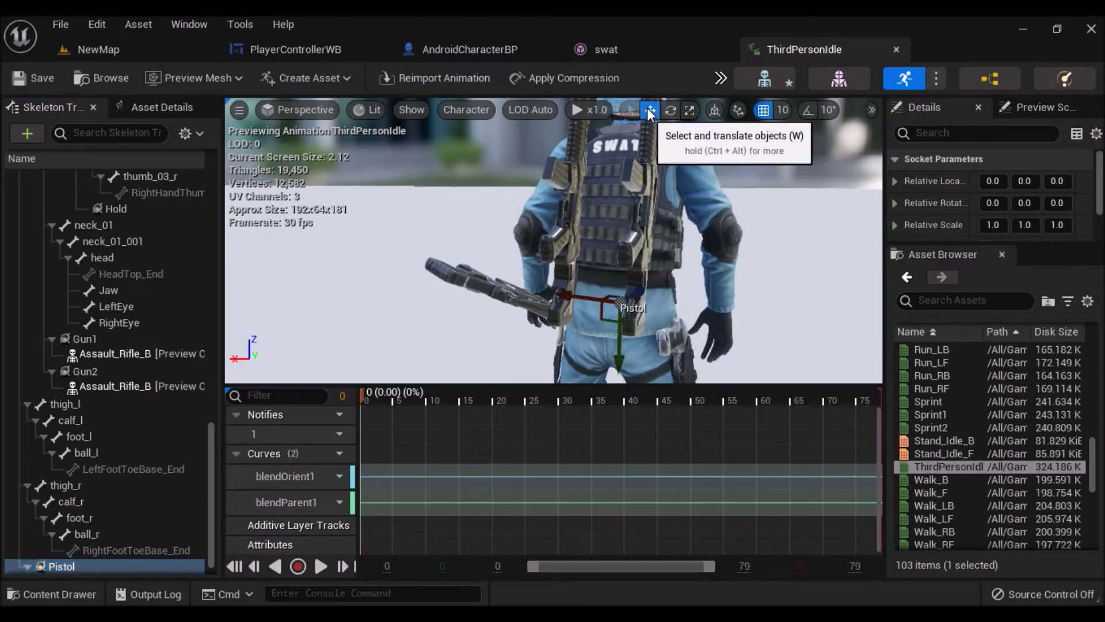
Lower the Pistol socket to the hip and rotate it about 90 and 80 degrees with 10-degree snapping
drag(628, 277, 751, 279)
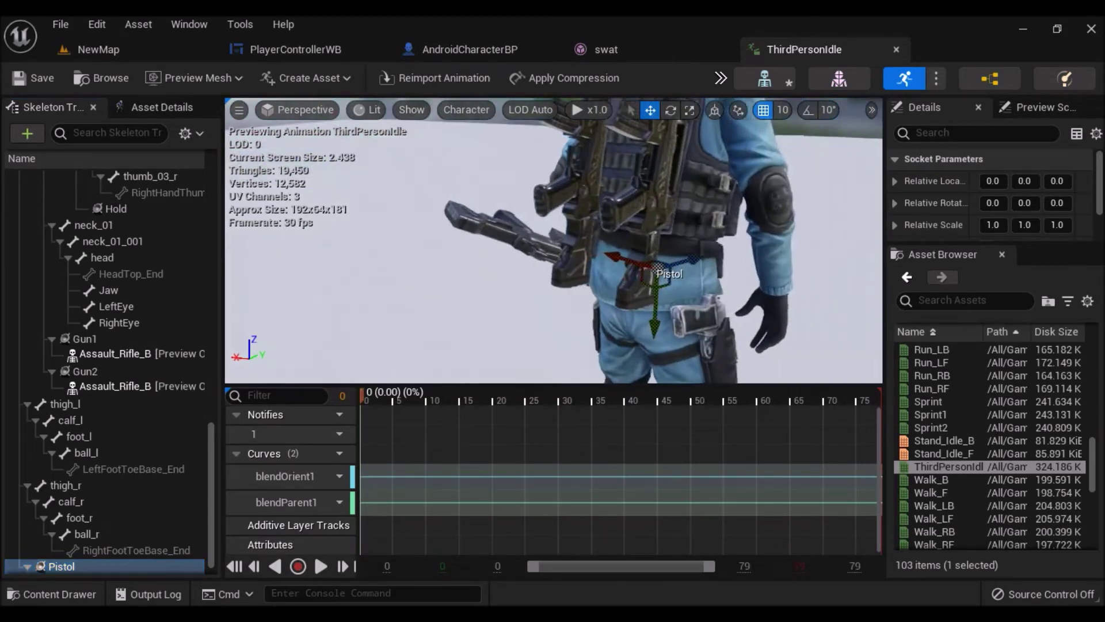
drag(693, 264, 562, 311)
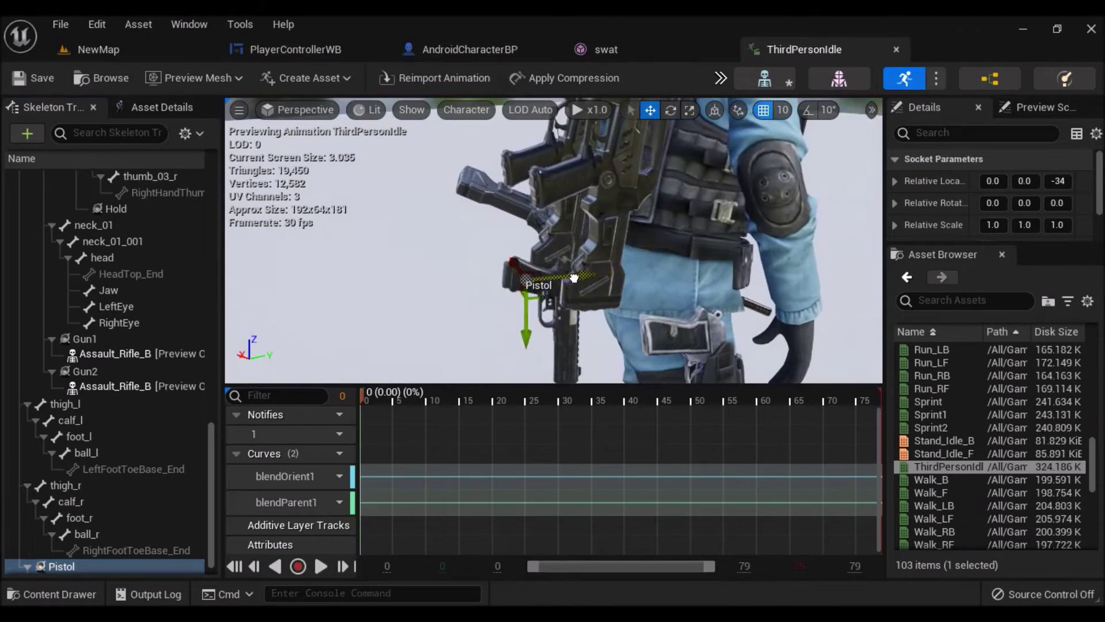
drag(456, 247, 322, 253)
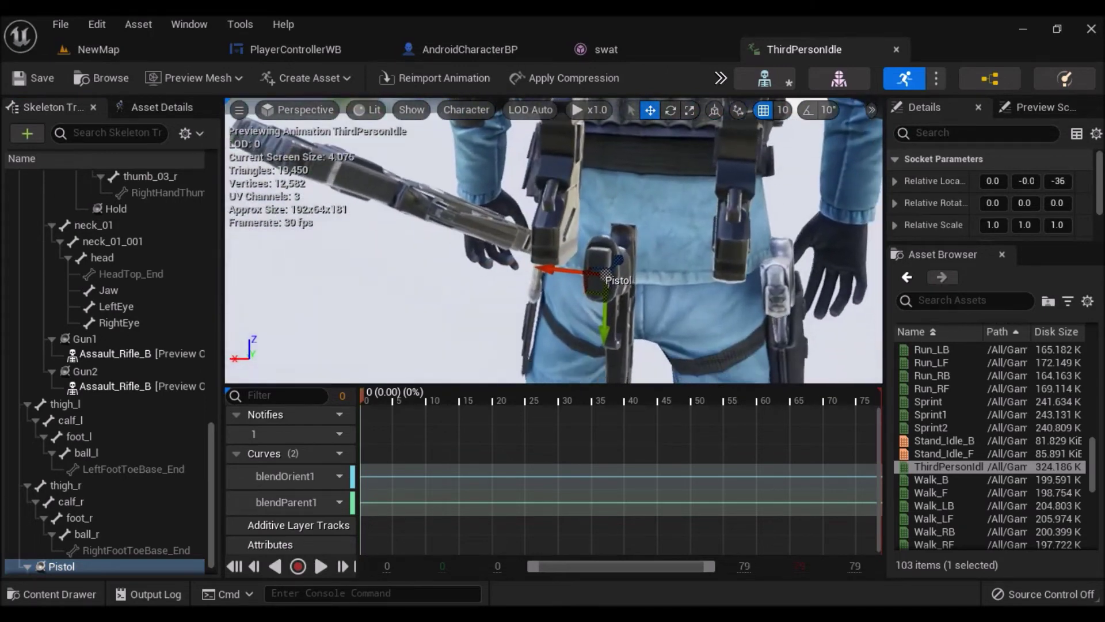
click(670, 109)
drag(699, 262, 727, 277)
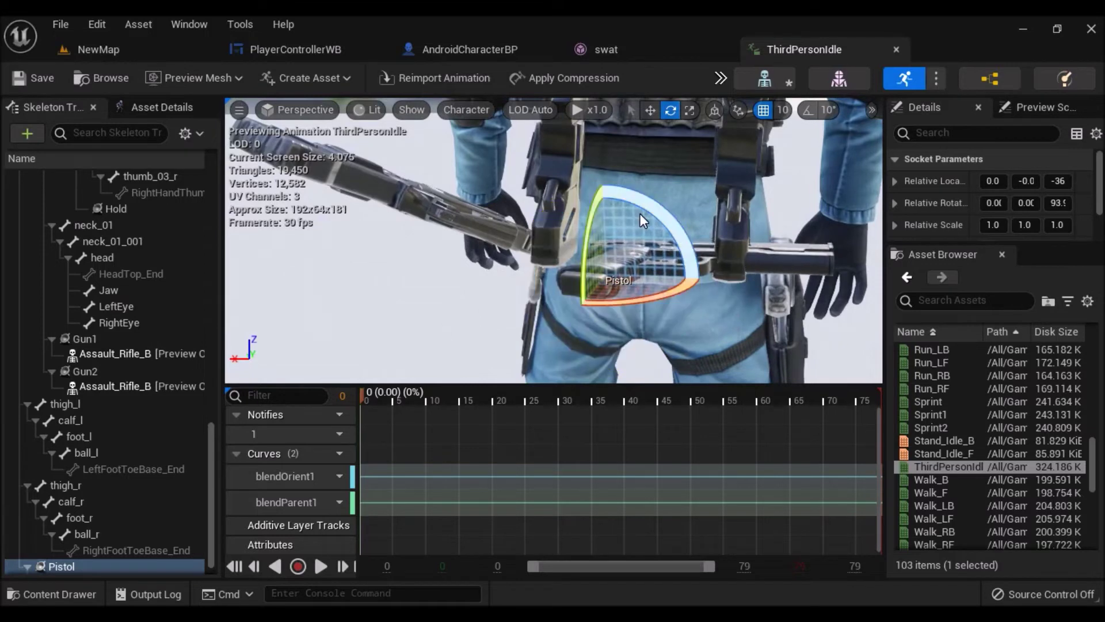
key(ctrl+z)
click(807, 109)
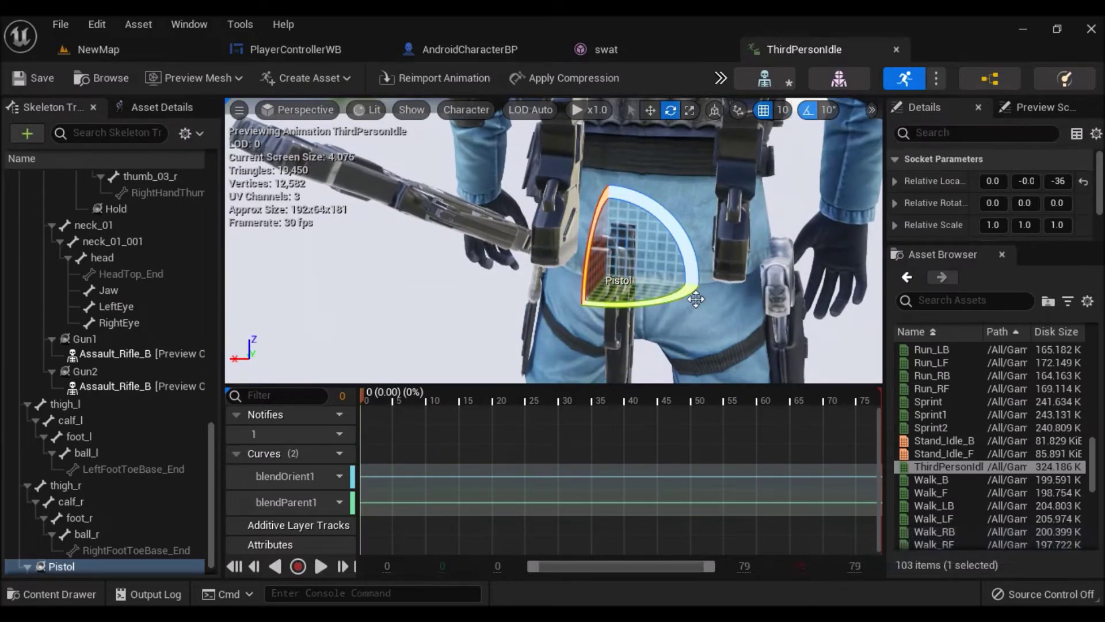
drag(688, 254, 713, 271)
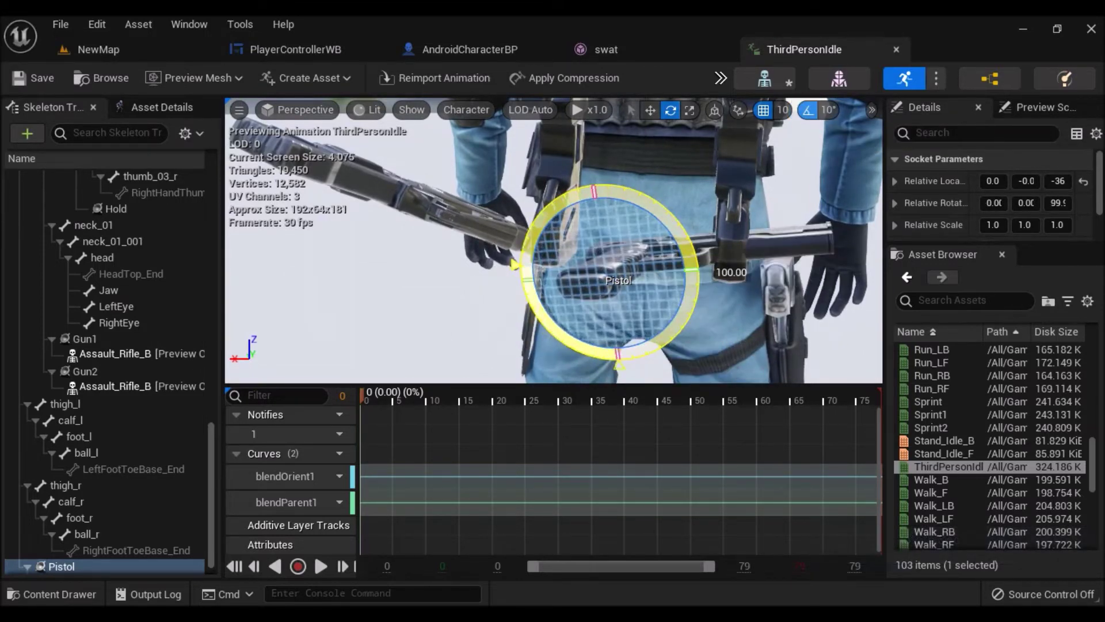
drag(713, 270, 679, 237)
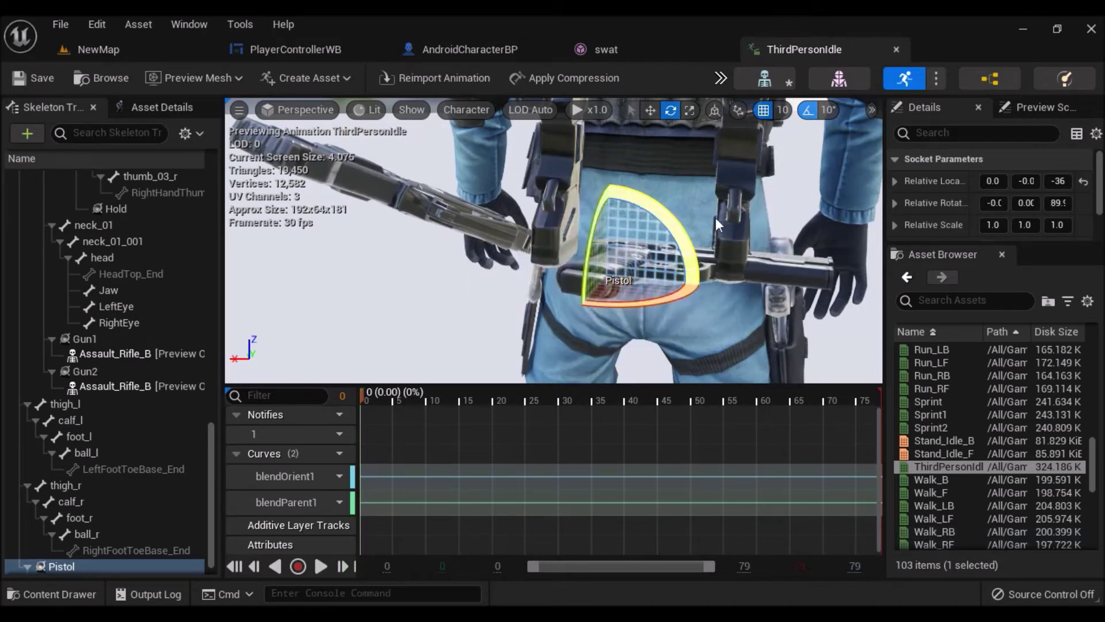
mouse_move(592, 272)
mouse_down()
mouse_move(584, 286)
mouse_move(649, 248)
mouse_up()
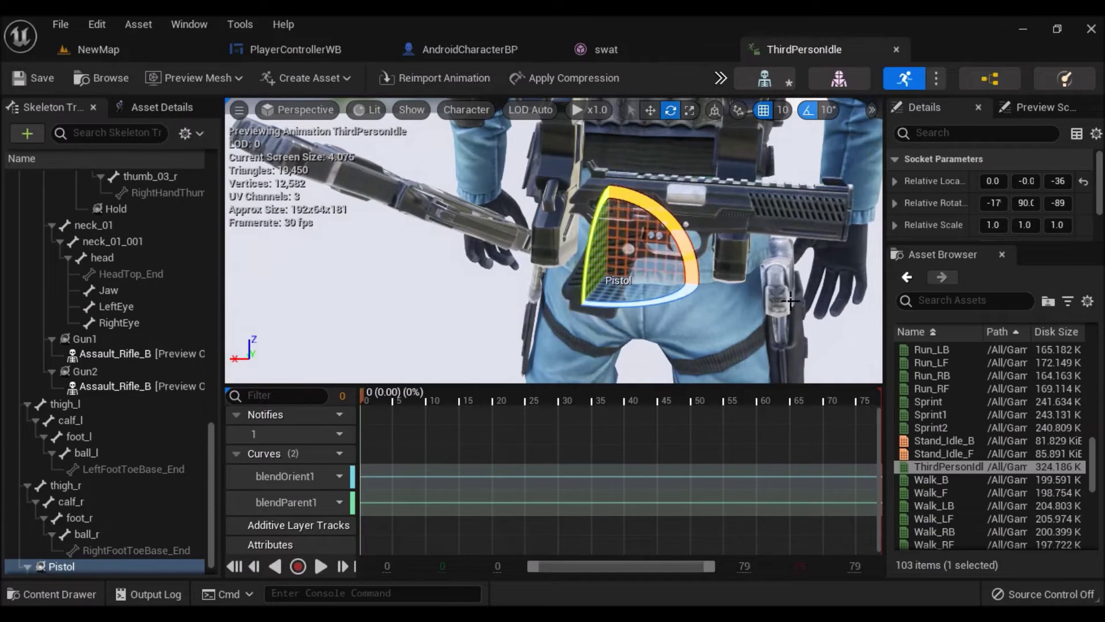
Raise the pistol up to the belt and nudge it against the character's back
drag(782, 300, 915, 119)
click(650, 109)
drag(662, 173, 518, 277)
mouse_move(426, 288)
mouse_down()
mouse_move(426, 260)
mouse_move(588, 254)
mouse_move(546, 236)
mouse_up()
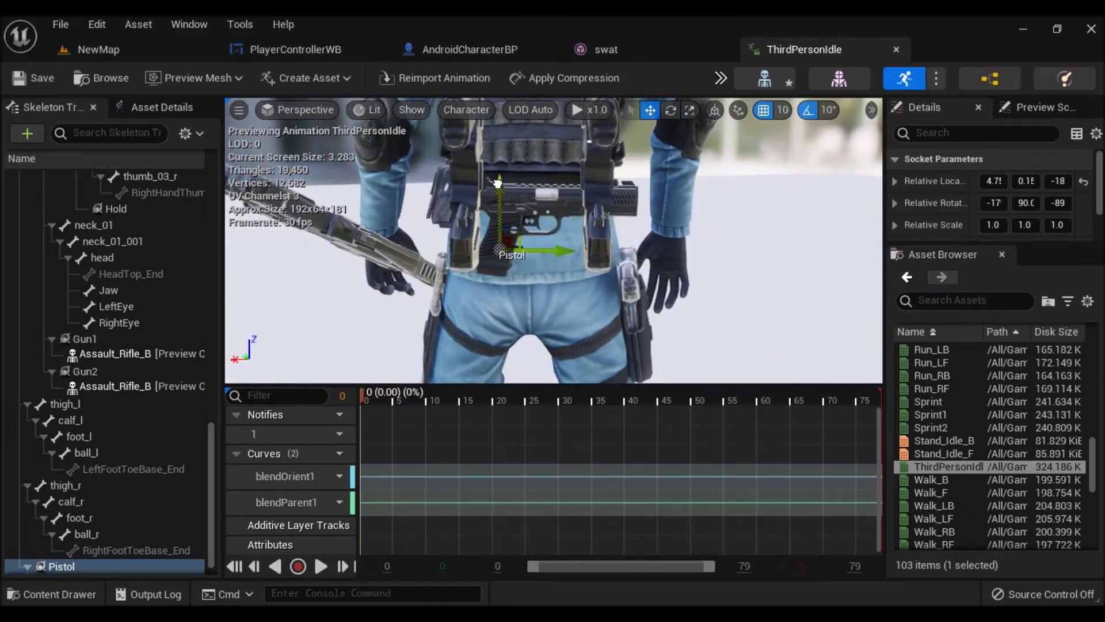
drag(498, 183, 497, 196)
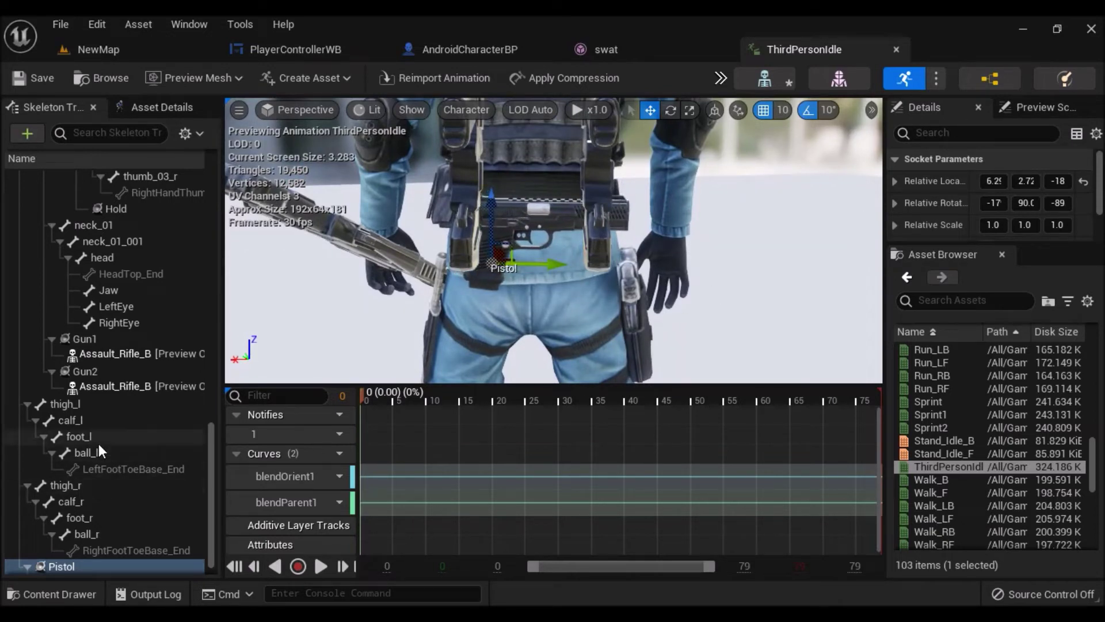
Delete the Gun1 and Gun2 rifle previews and save the assets
click(120, 352)
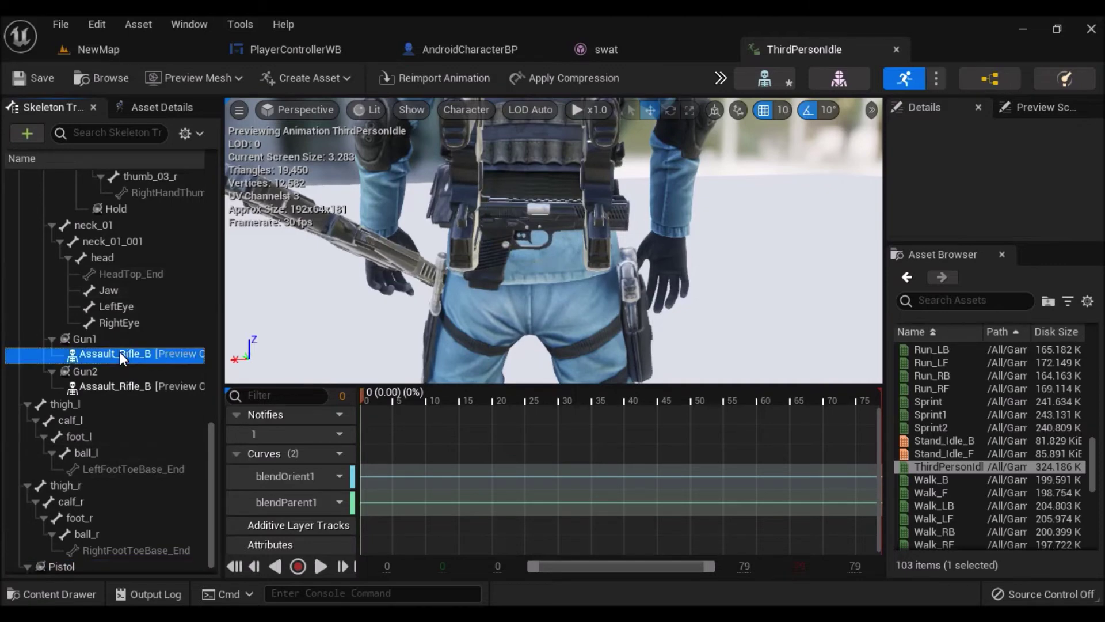
key(Delete)
click(116, 368)
key(Delete)
right_drag(704, 274, 705, 311)
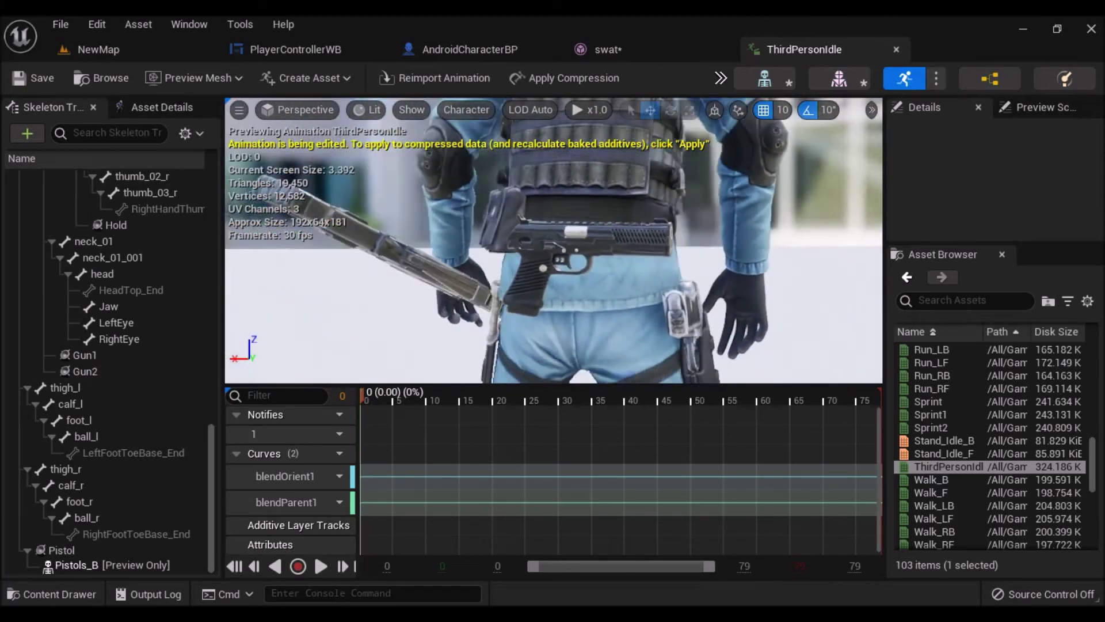
right_drag(704, 310, 704, 322)
click(34, 78)
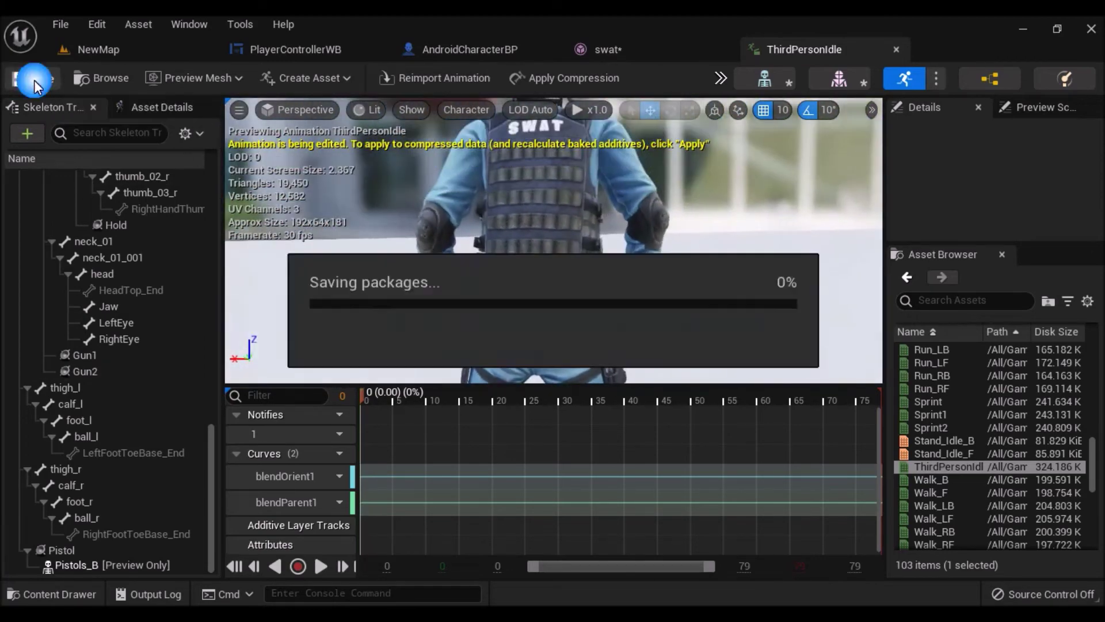
right_drag(537, 188, 698, 306)
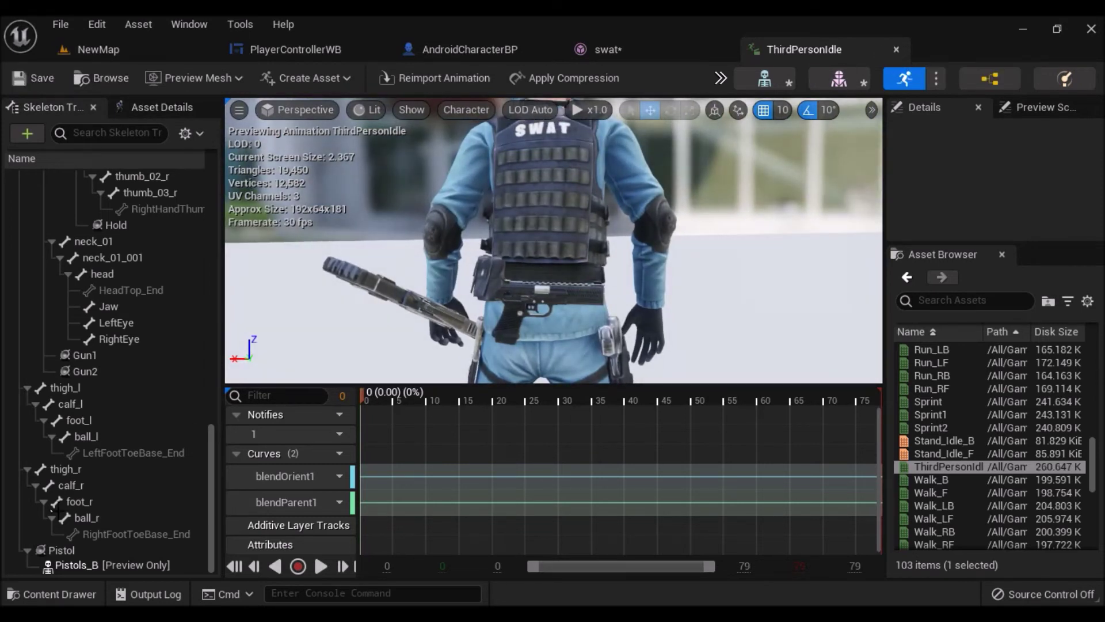
Select the Pistol socket, then return to the swat mesh and PlayerControllerWB tabs
click(73, 550)
click(73, 551)
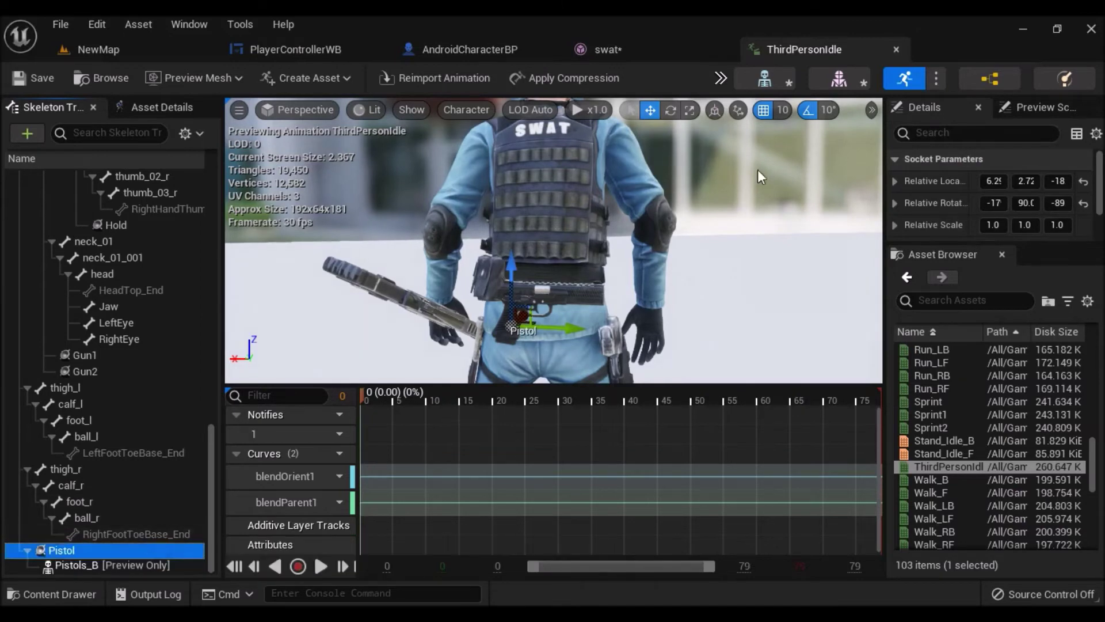
click(839, 78)
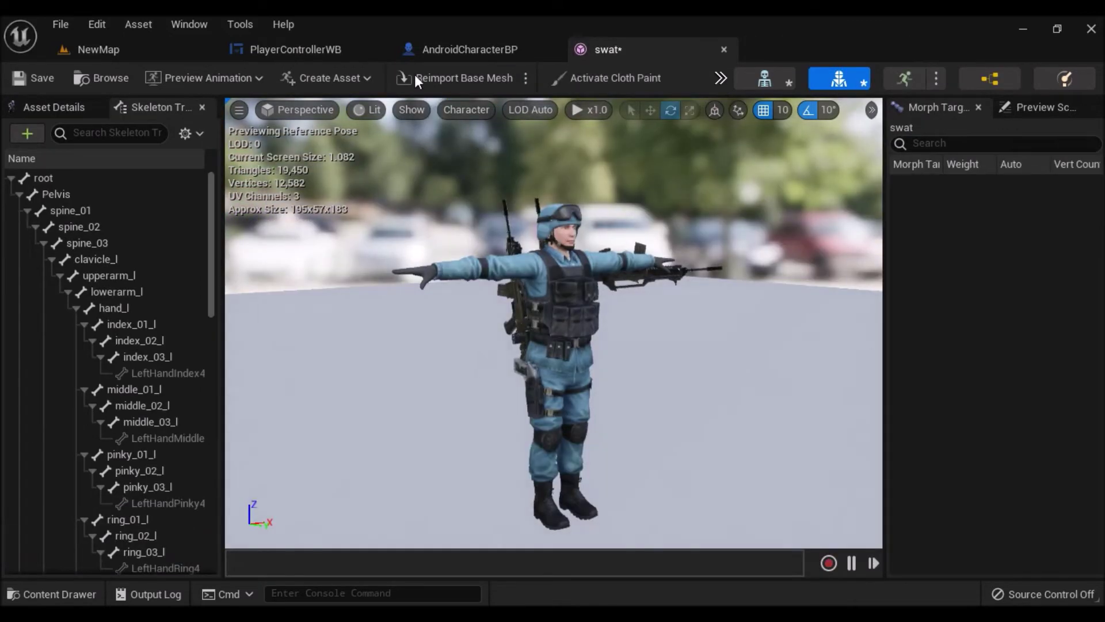
click(296, 49)
Change Attach Actor To Component's socket name from Gun2 to Pistol
click(463, 49)
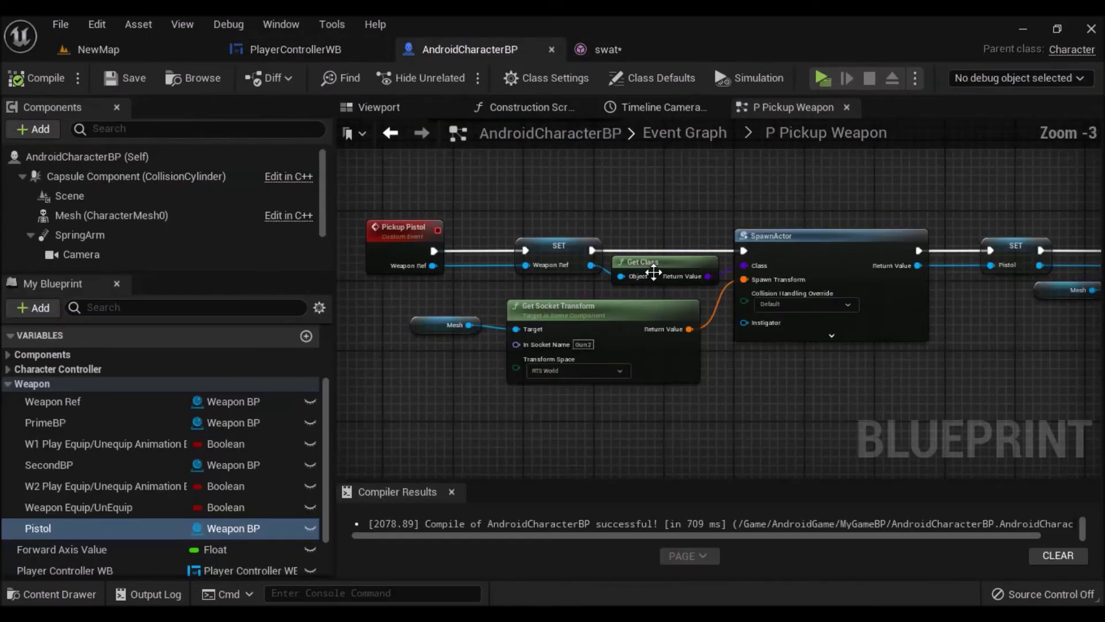
scroll(559, 343, up, 4)
click(593, 345)
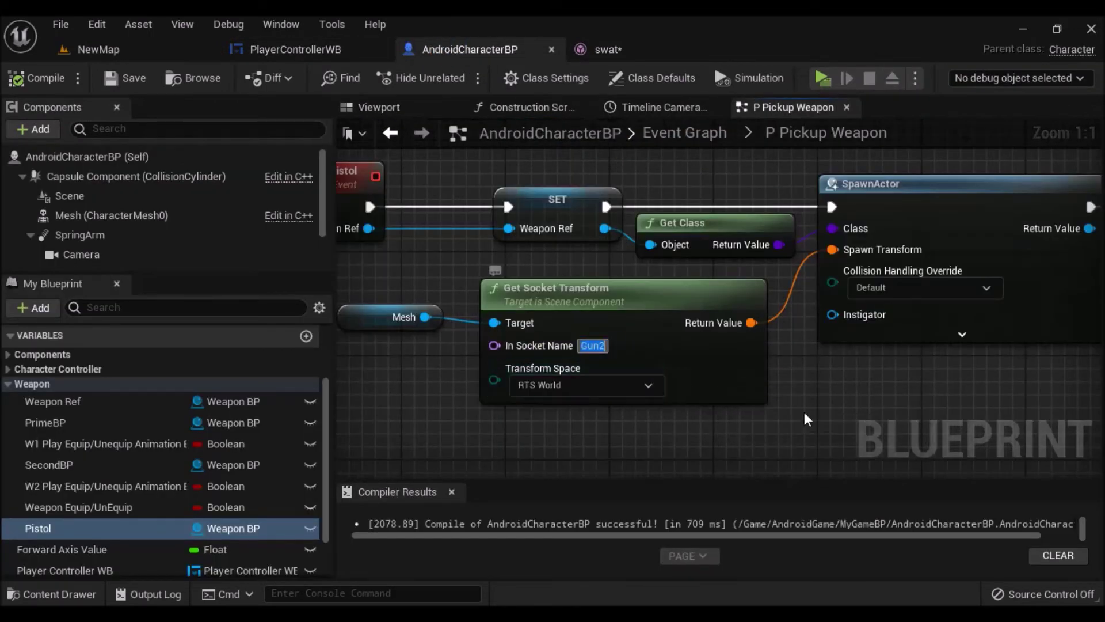
text(Pistol)
right_drag(845, 413, 141, 422)
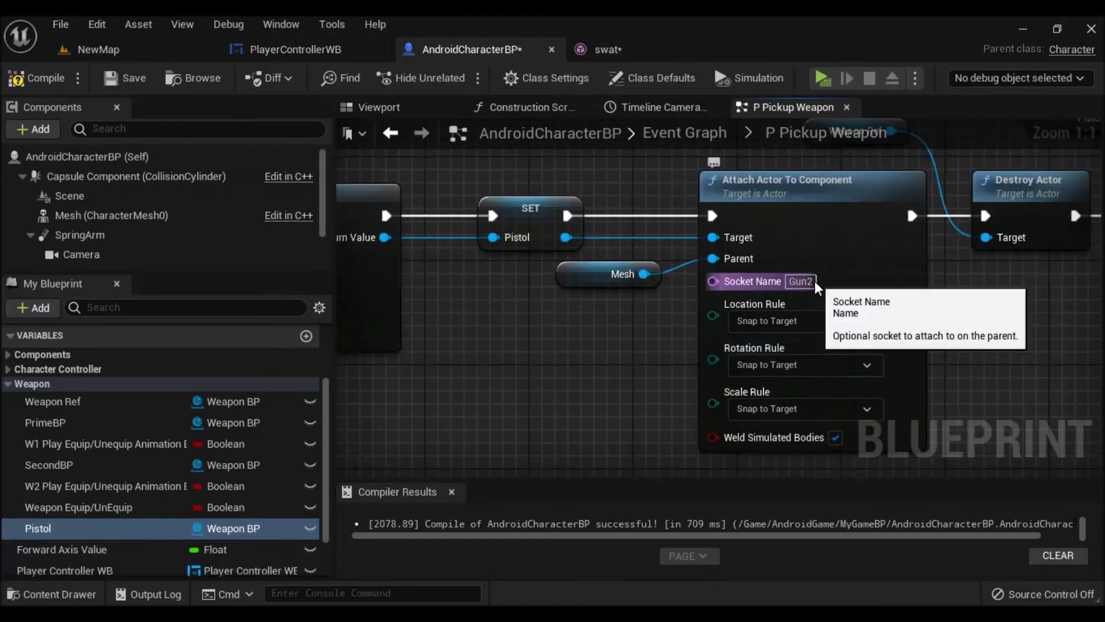
click(804, 282)
text(Pistol)
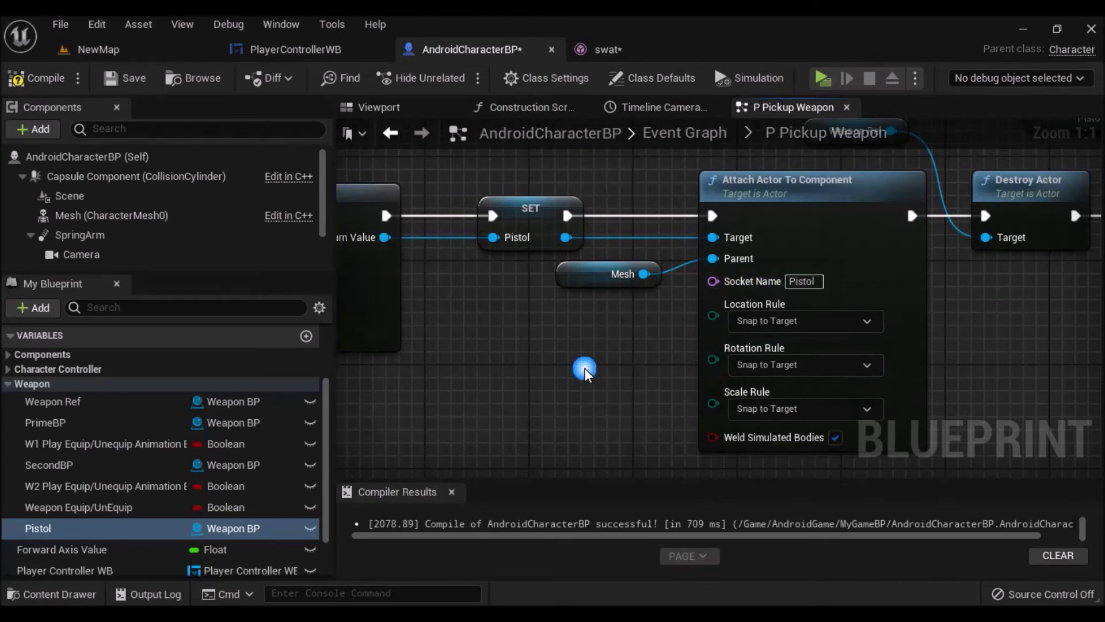
Delete the Weapon 2Image 0, Weapon 2Image and Weapon 2Current Ammo getters, then compile and save
right_drag(585, 368, 1094, 368)
mouse_move(1093, 322)
right_down()
mouse_move(877, 229)
mouse_move(606, 317)
right_up()
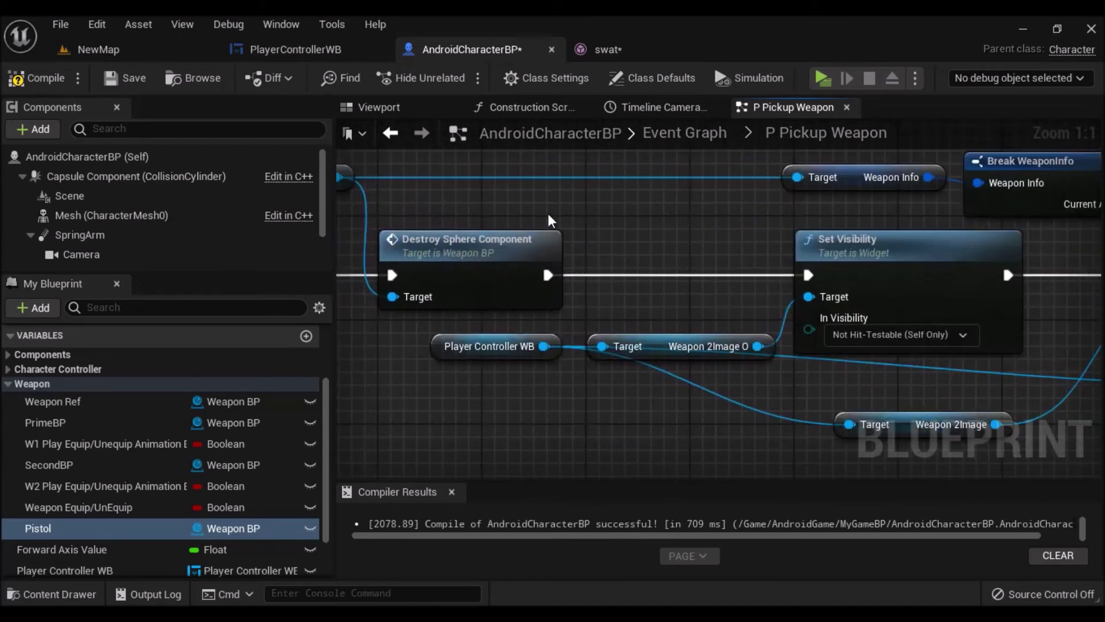
click(593, 274)
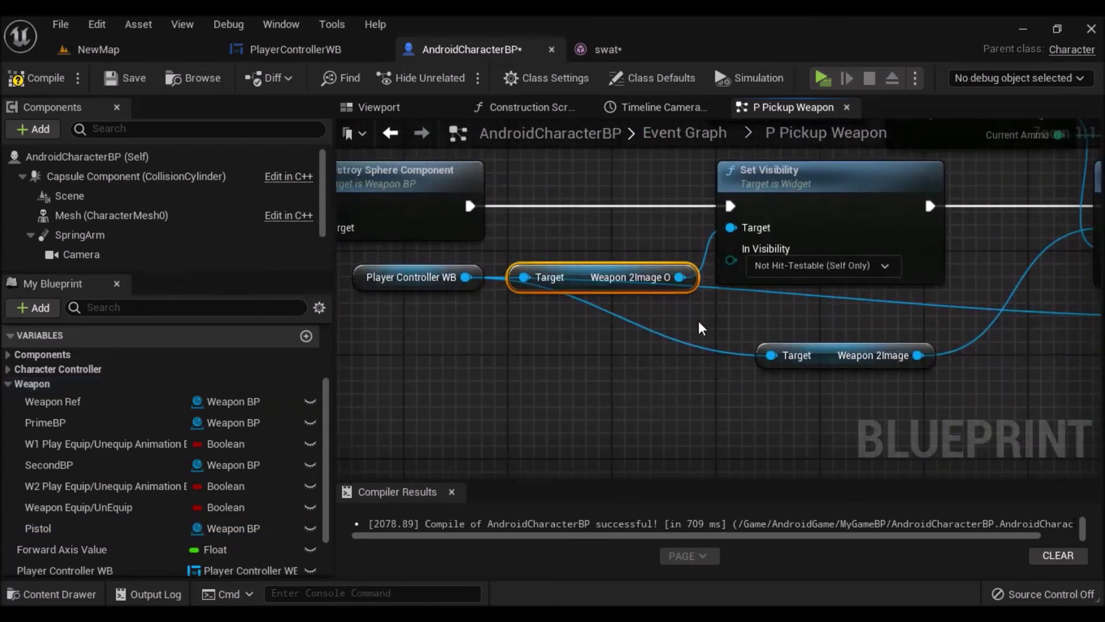
key(Delete)
click(928, 365)
key(Delete)
right_drag(929, 367, 531, 368)
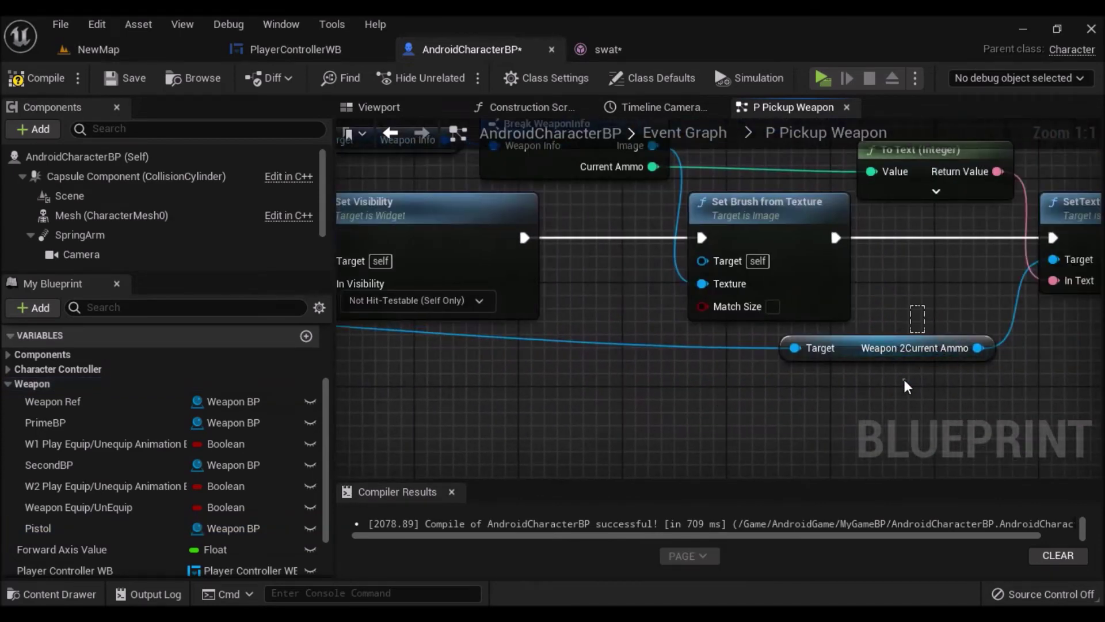
click(915, 352)
key(Delete)
right_drag(648, 397, 928, 397)
scroll(928, 397, down, 1)
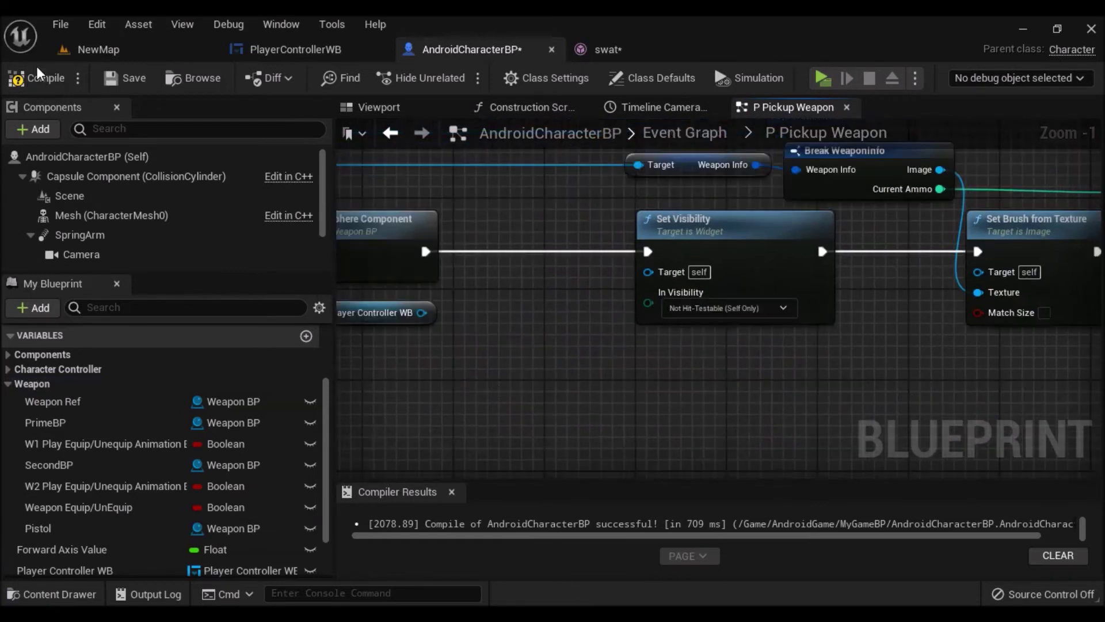
click(35, 77)
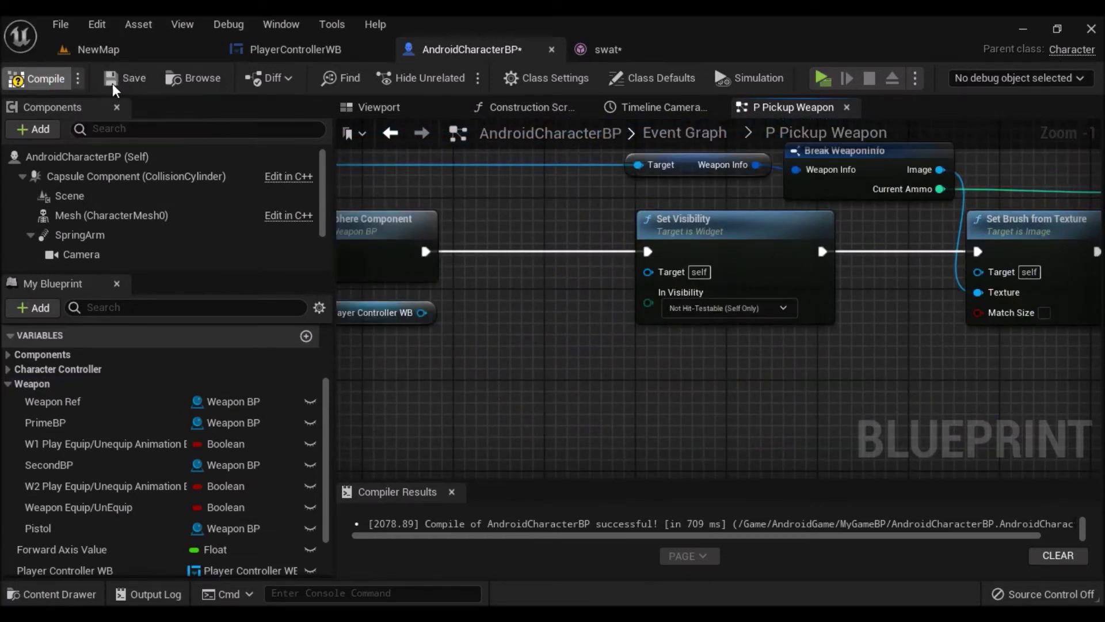
click(125, 78)
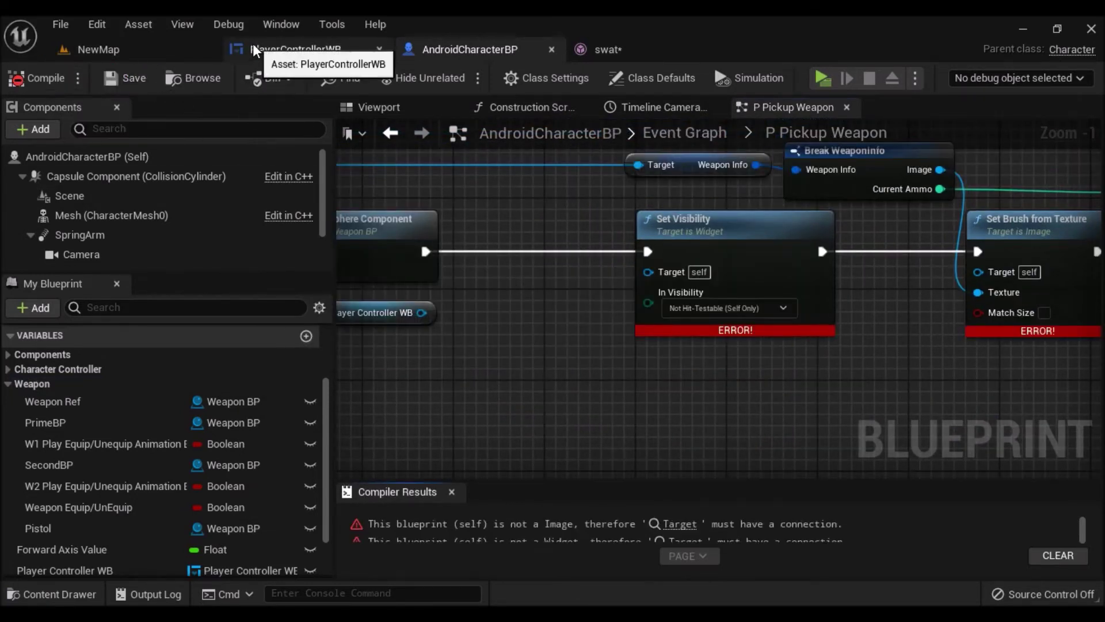
In PlayerControllerWB's Designer, select Weapon2Image_1 and start renaming it to PistolImage_1
click(259, 50)
right_drag(608, 397, 700, 393)
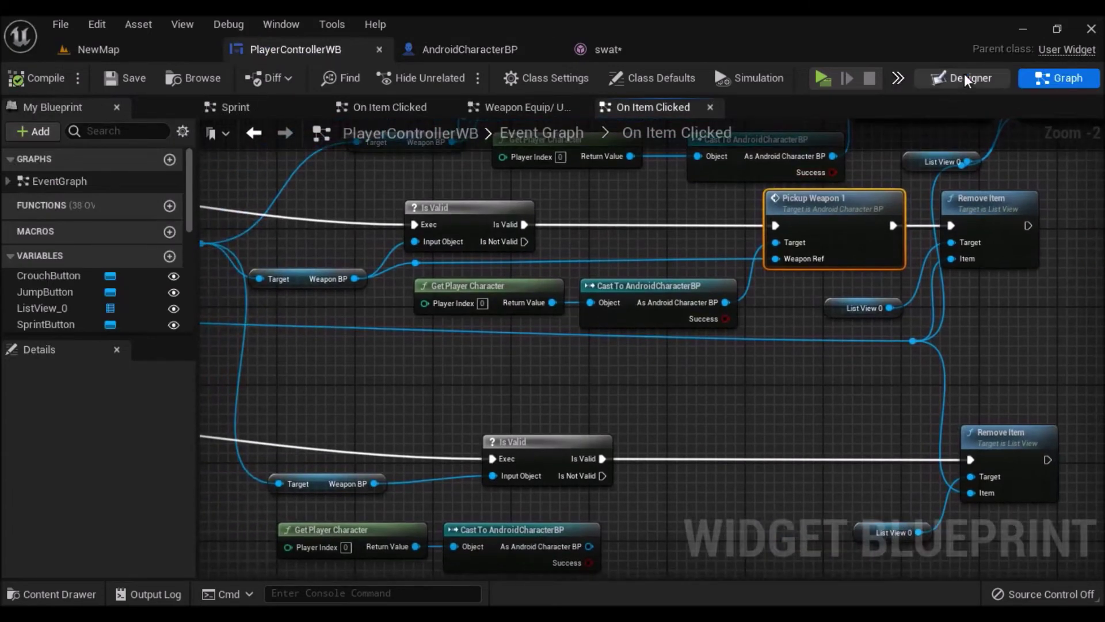
click(967, 81)
scroll(565, 459, up, 4)
scroll(662, 363, up, 4)
right_drag(661, 363, 439, 182)
click(524, 264)
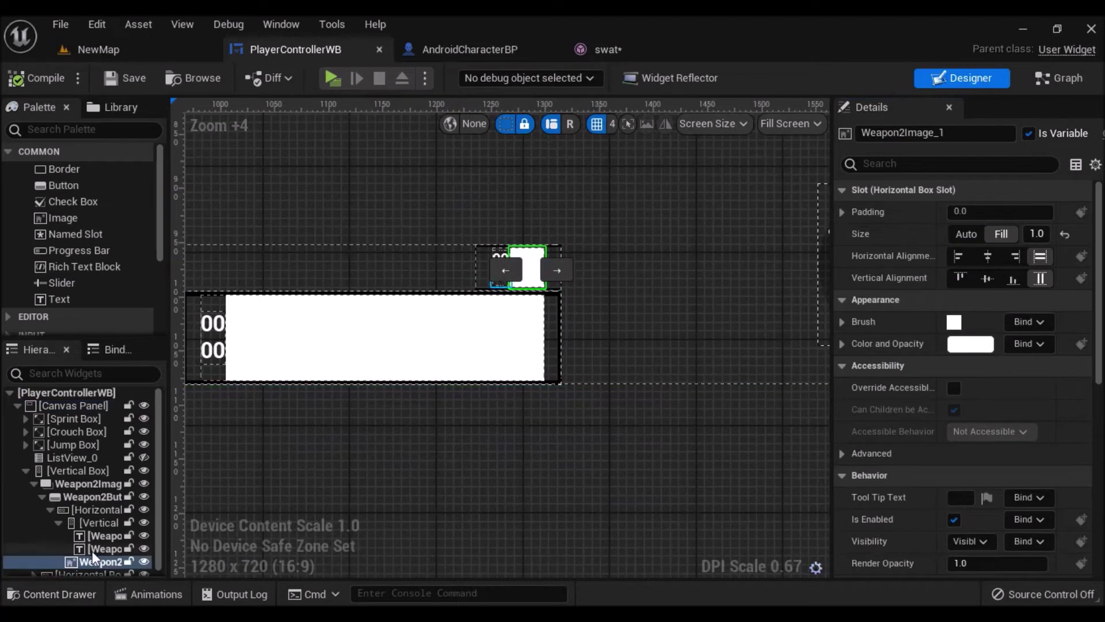
click(908, 140)
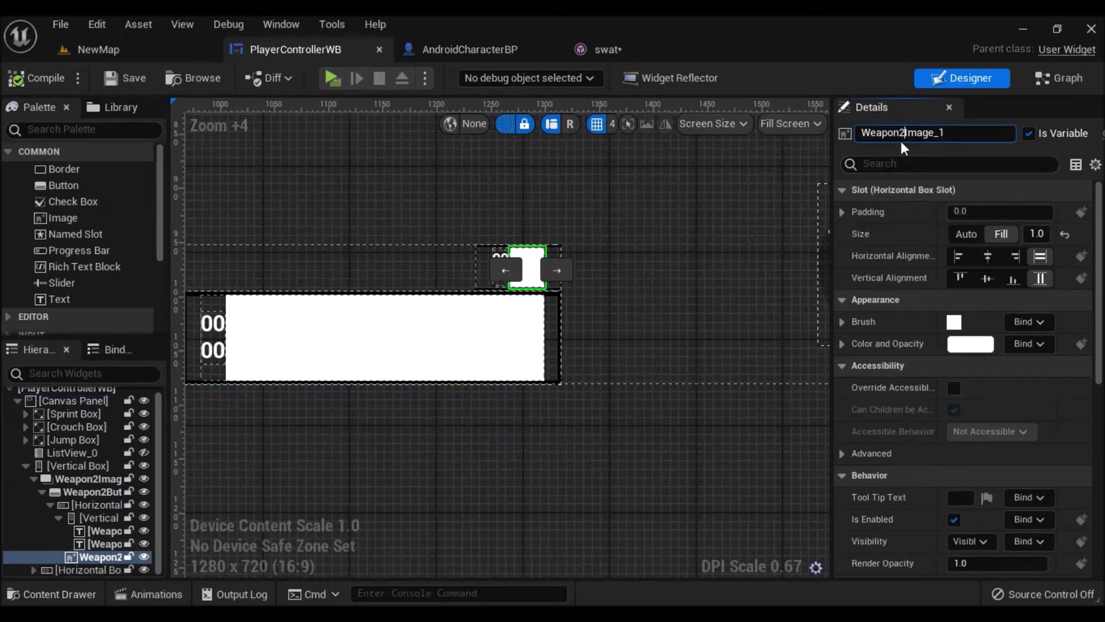
key(BackSpace)
key(BackSpace)
key(BackSpace)
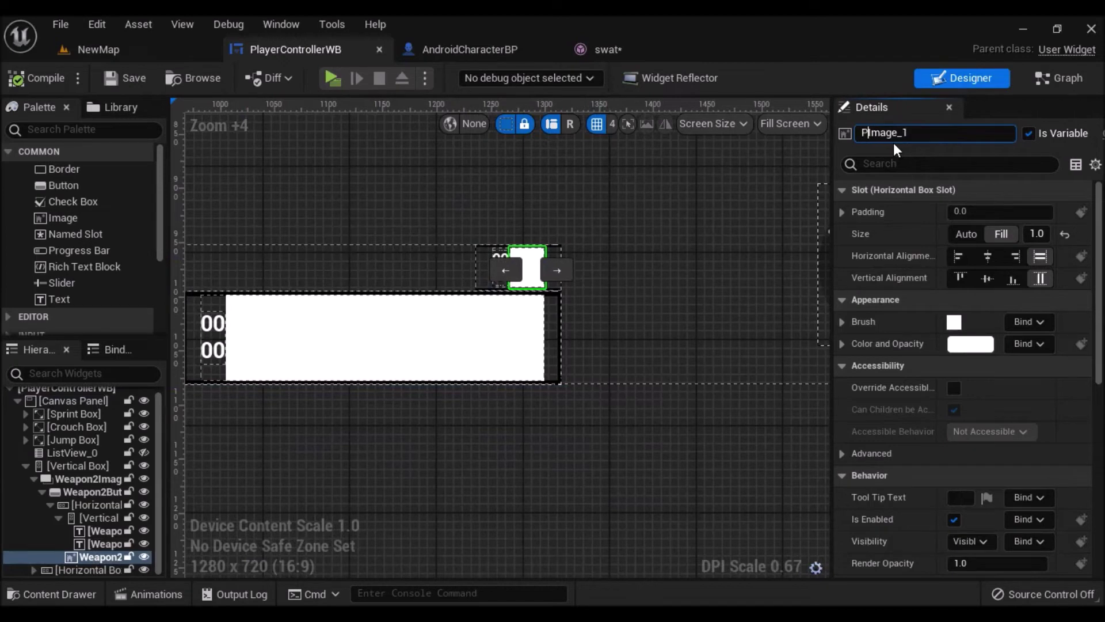
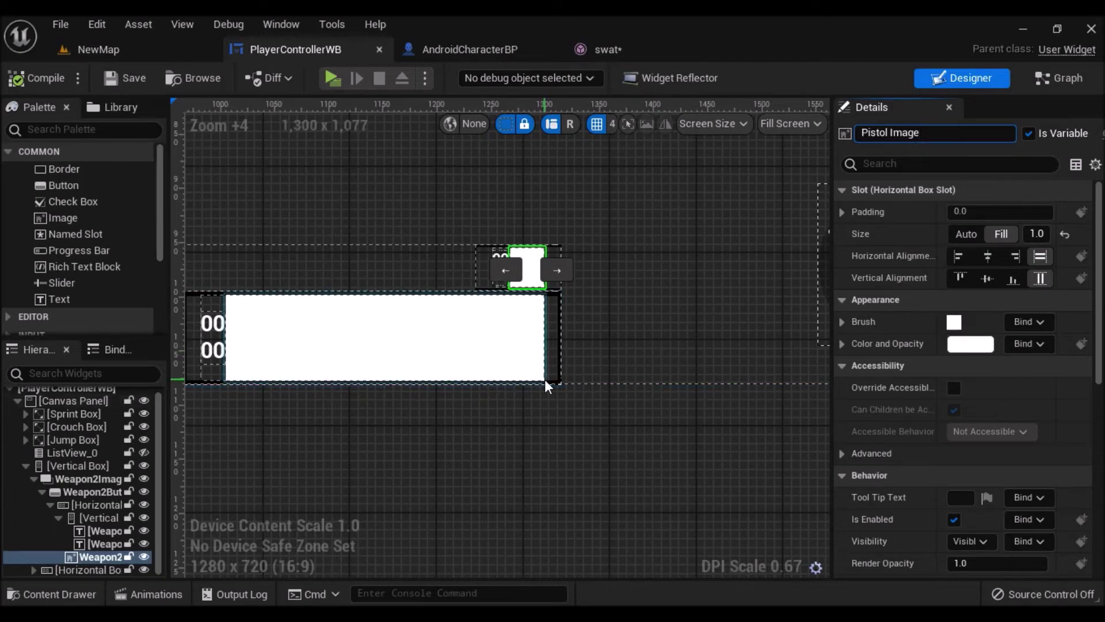
Rename the pistol slot's current-ammo text widget to PistolCurrentAmmo
click(607, 299)
click(500, 260)
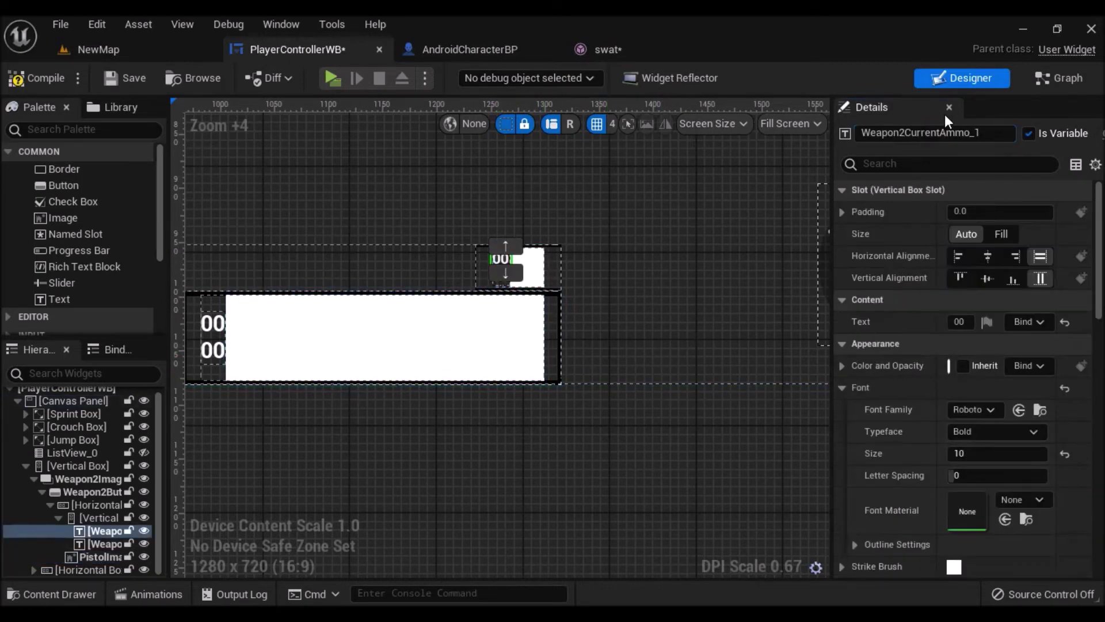
click(988, 133)
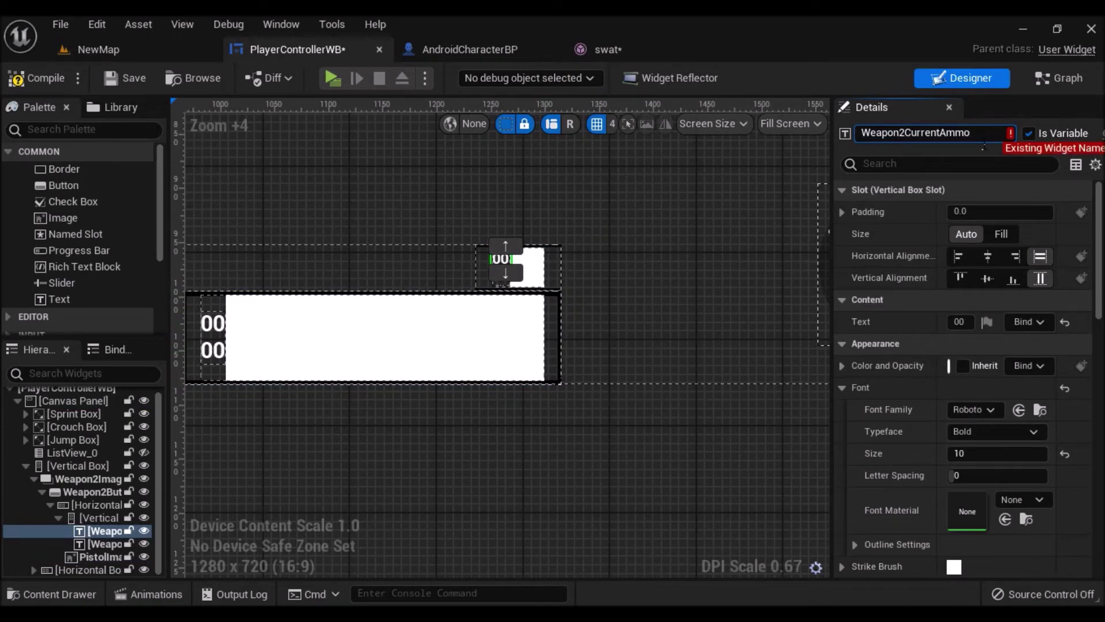
key(BackSpace)
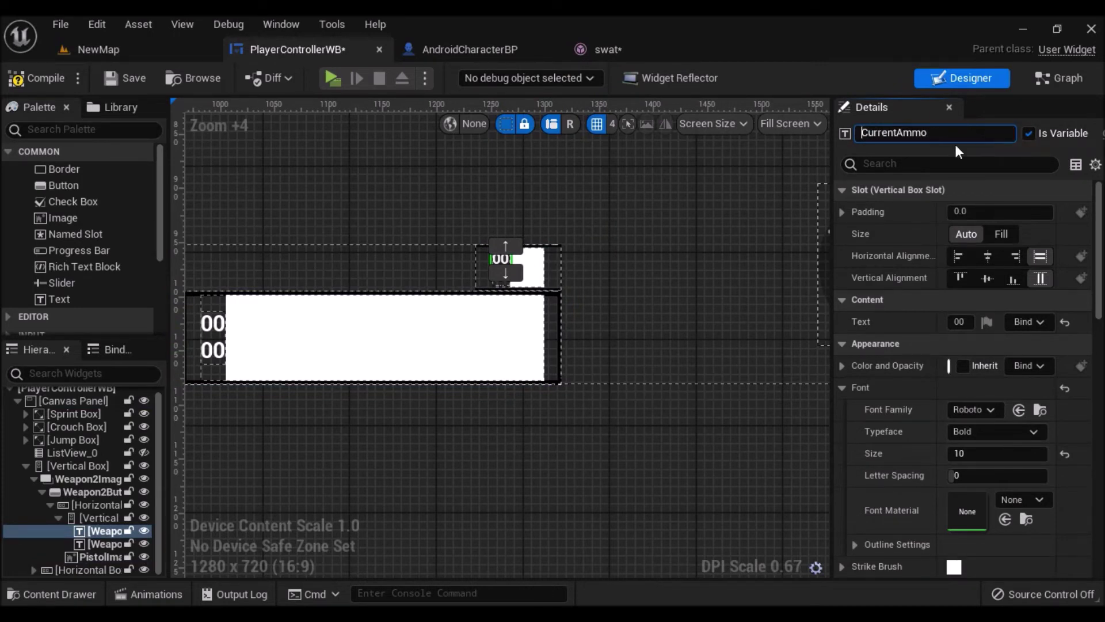
text(Pistol)
scroll(461, 345, up, 1)
scroll(485, 278, up, 2)
Rename the max-ammo text widget to PistolMaxAmmo, then compile and save the widget blueprint
click(495, 275)
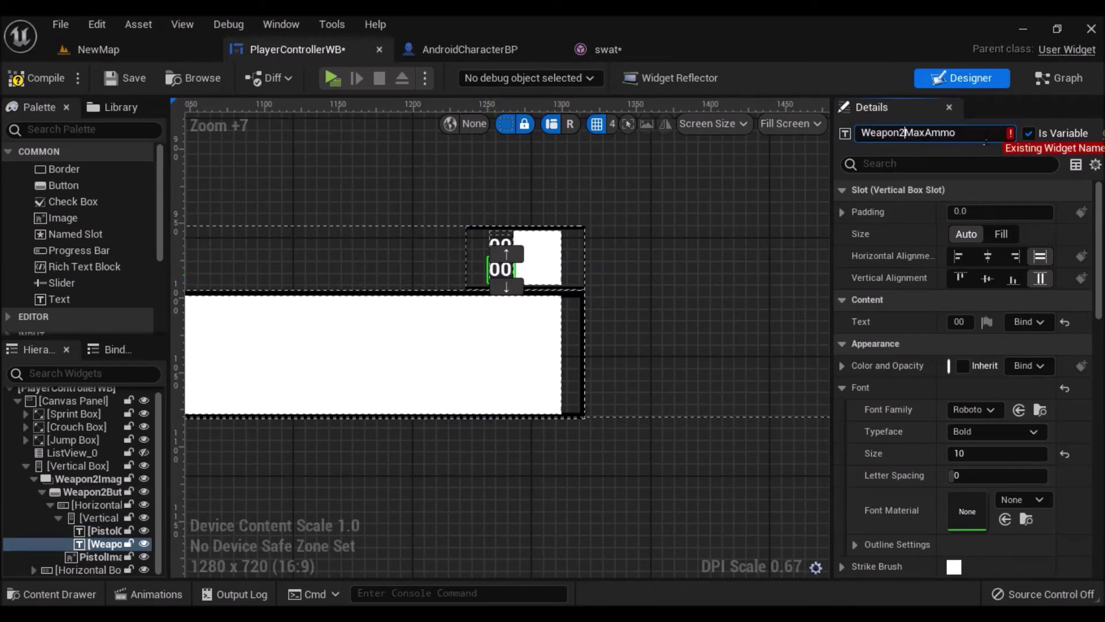
key(BackSpace)
text(Pistol)
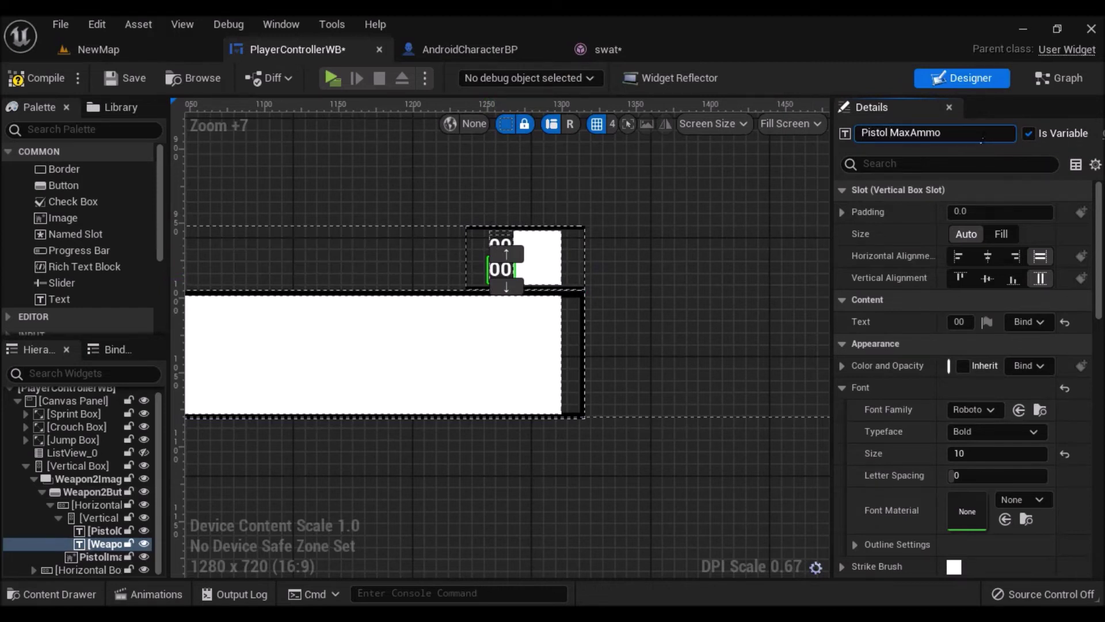
click(674, 264)
click(23, 71)
click(136, 80)
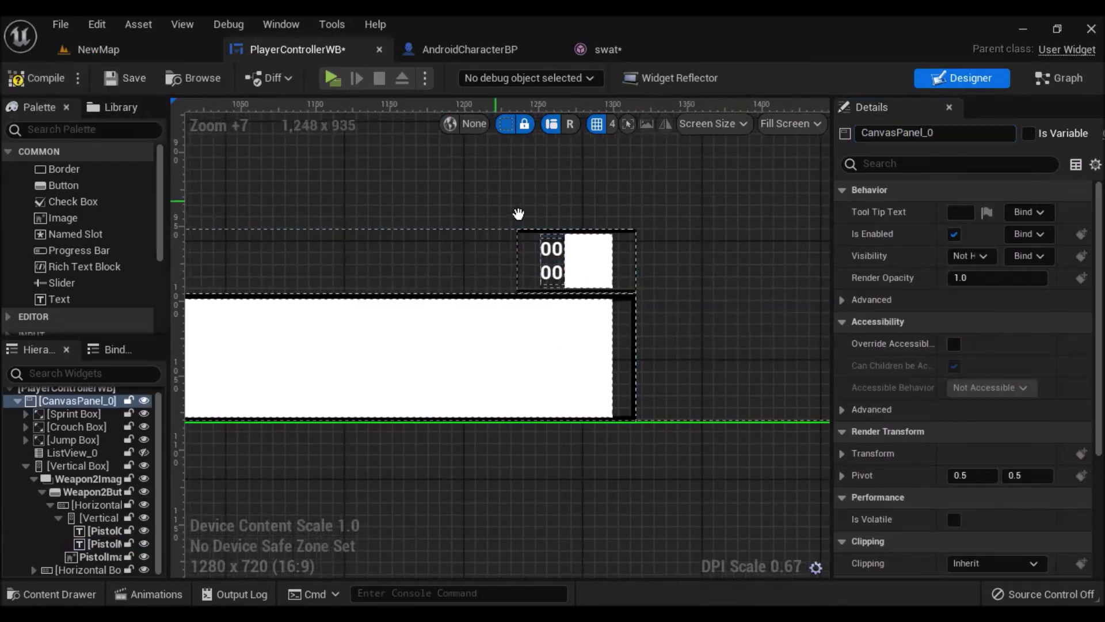
Look over the Destroy Sphere Component area of the character blueprint's event graph
click(487, 51)
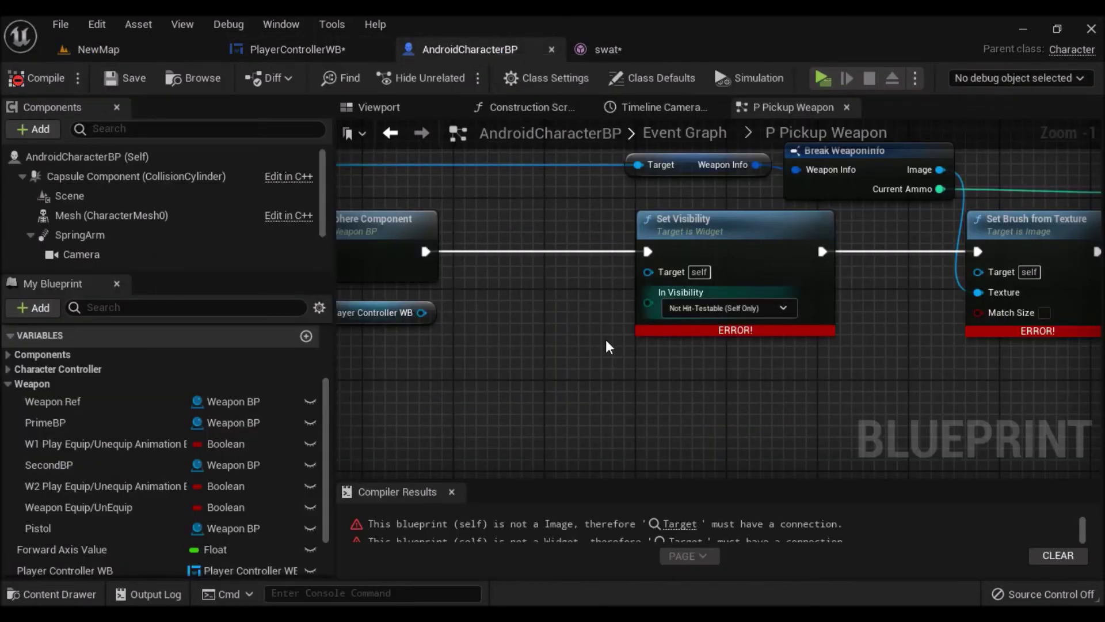
right_drag(394, 368, 465, 374)
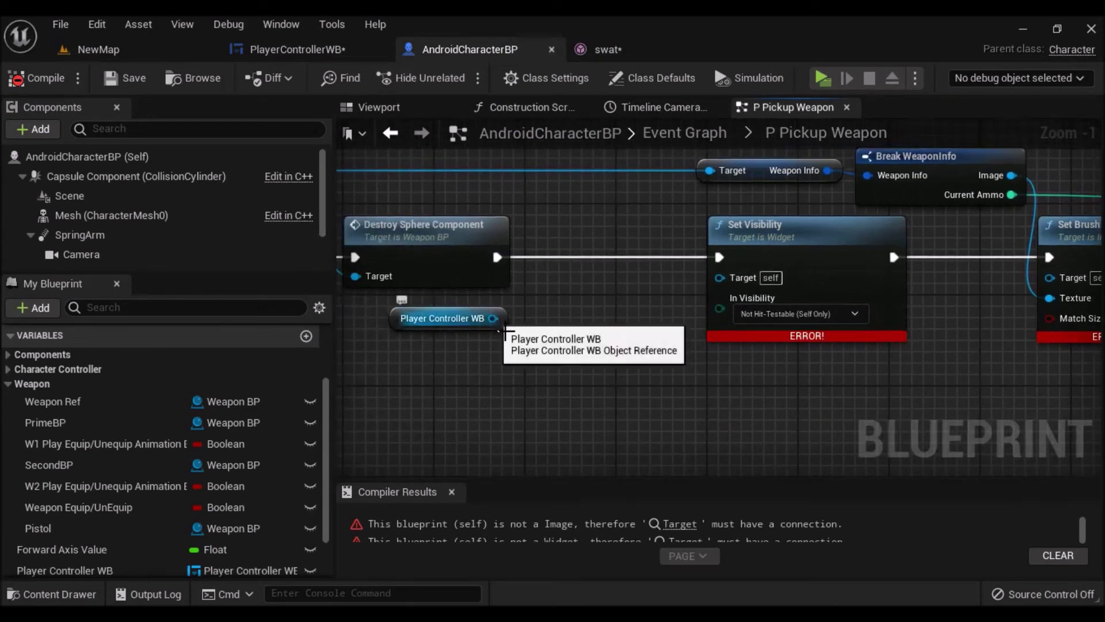
right_drag(504, 331, 529, 347)
Rename the Weapon2ImageO container to PistolImageO and save PlayerControllerWB
click(306, 53)
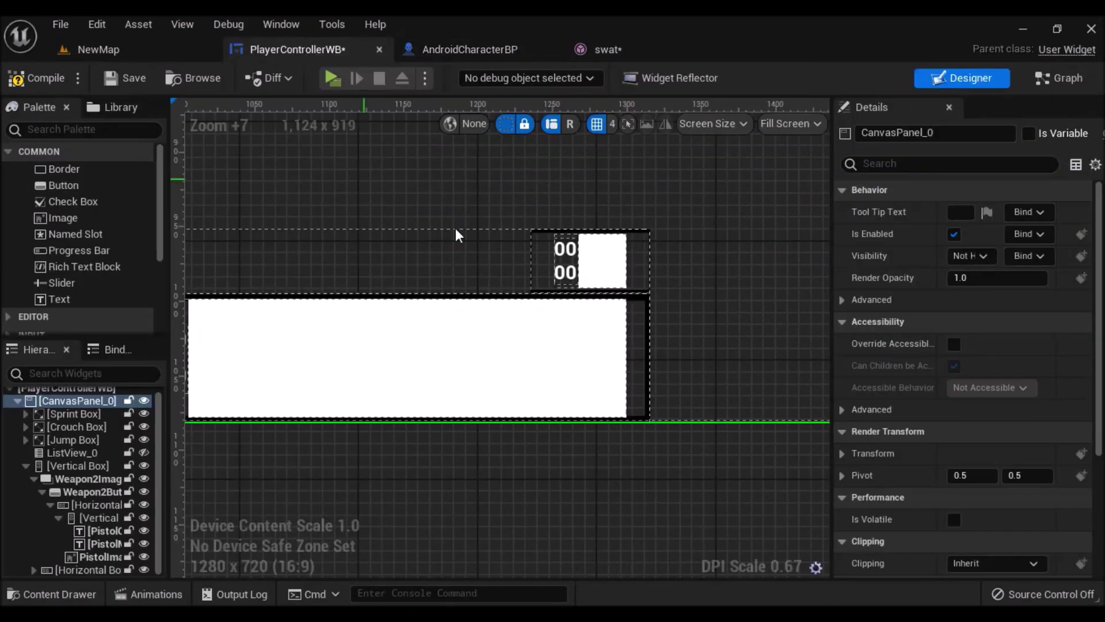
click(46, 490)
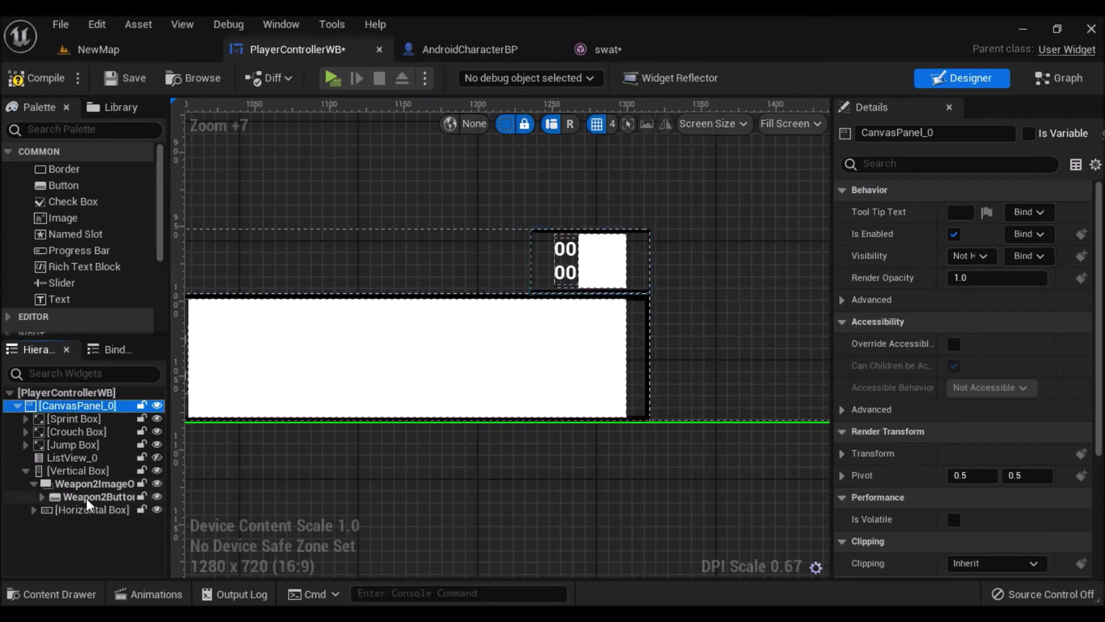
click(33, 483)
click(85, 486)
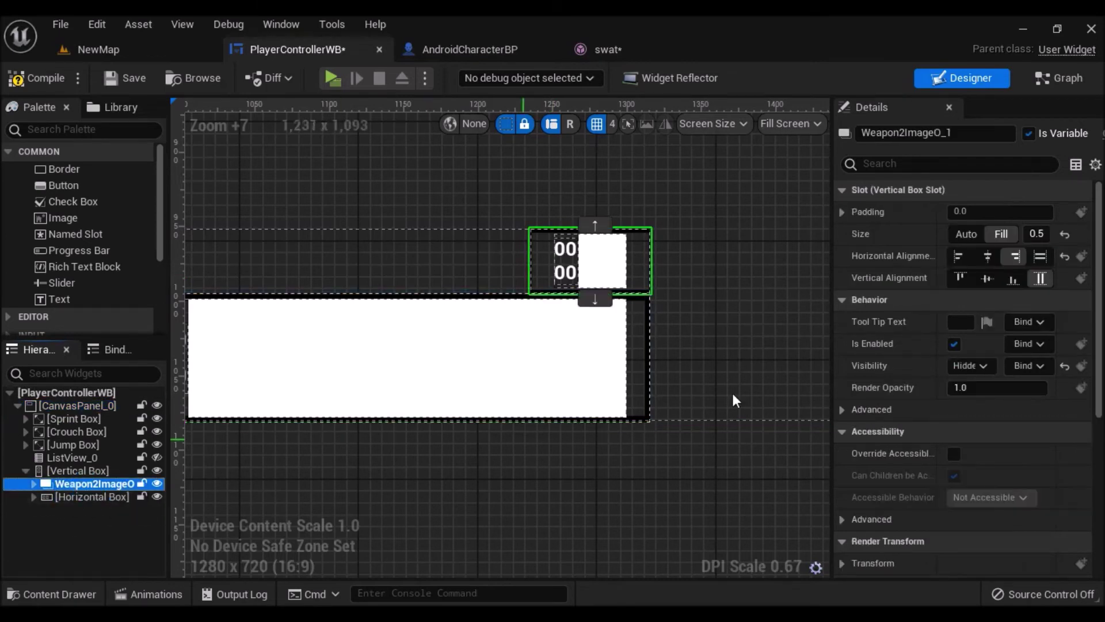
click(937, 140)
click(974, 144)
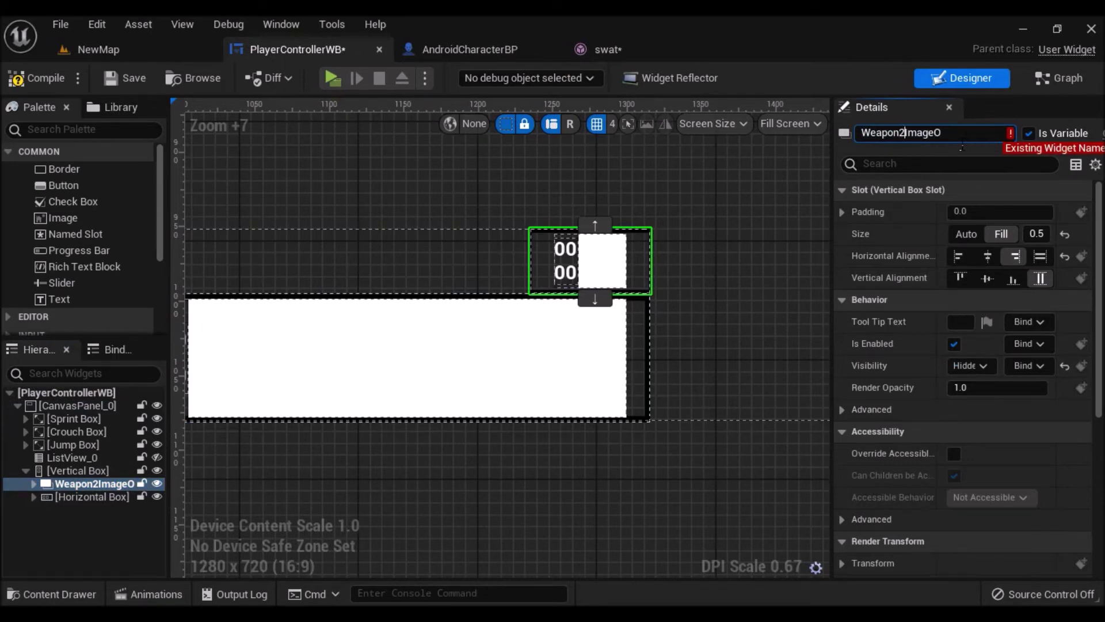
key(BackSpace)
text(Pistol)
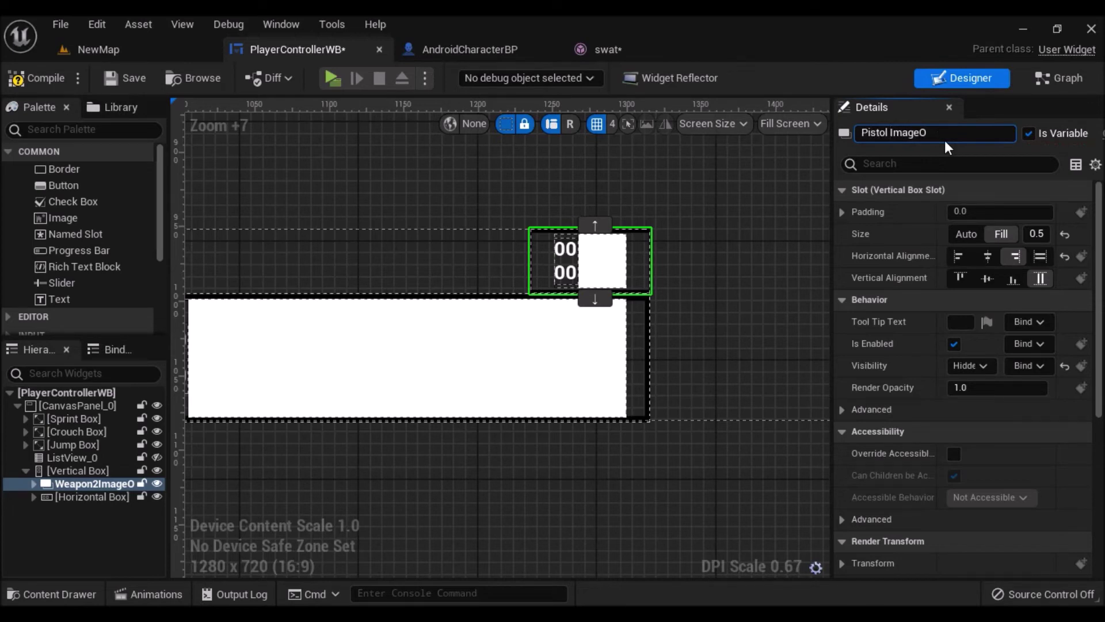
key(BackSpace)
key(Return)
click(127, 80)
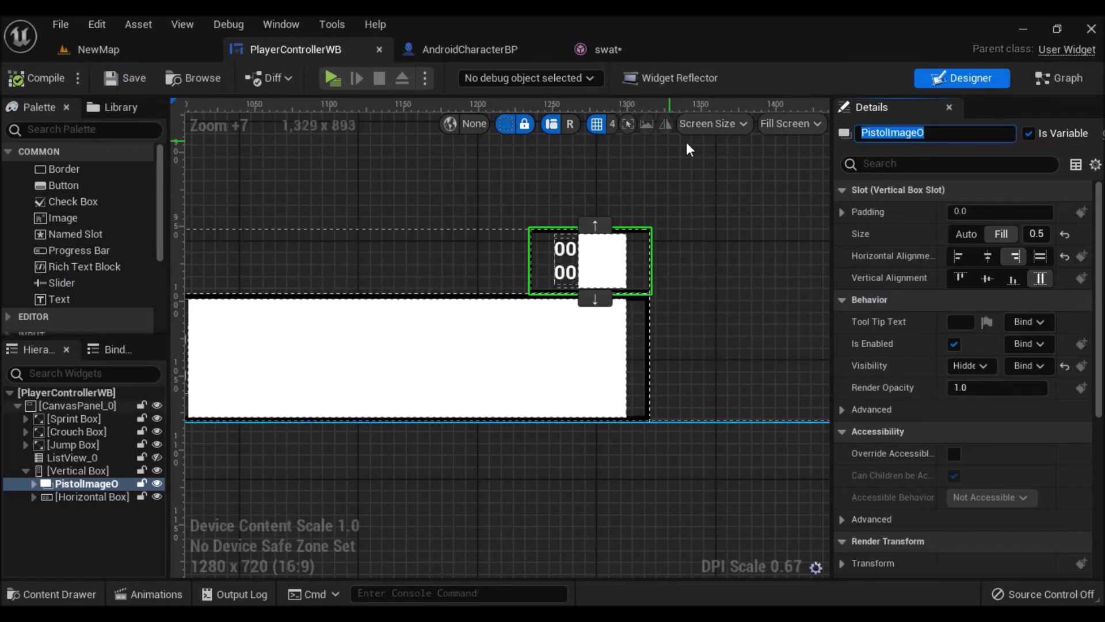
Add a PistolImageO getter from Player Controller WB and wire it into Set Visibility's target
click(495, 50)
drag(517, 334, 544, 369)
text(pi)
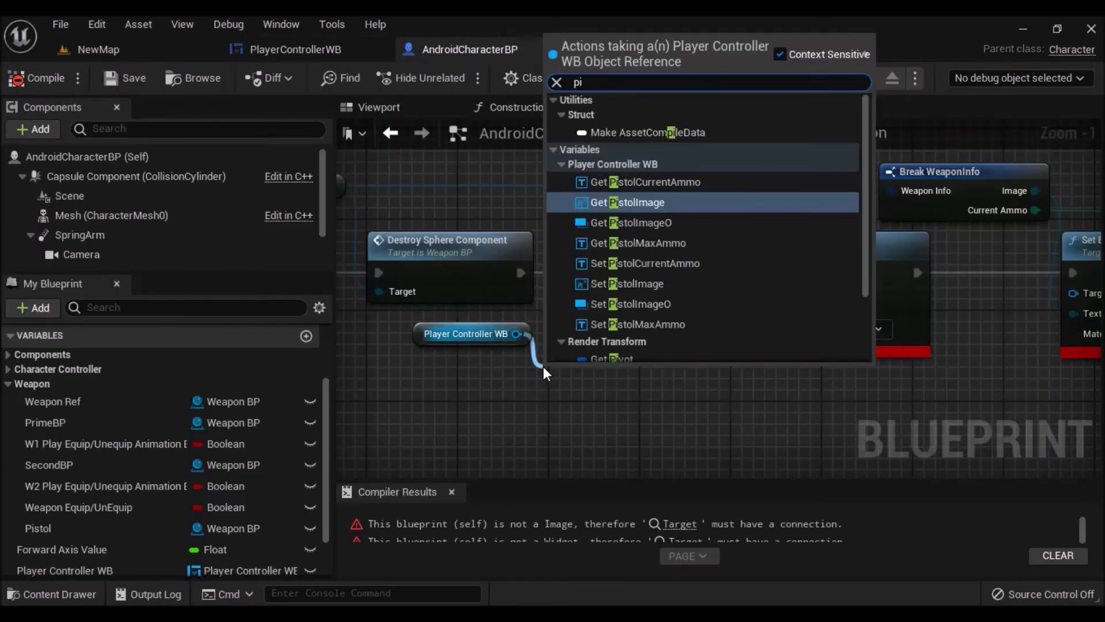
text(stol)
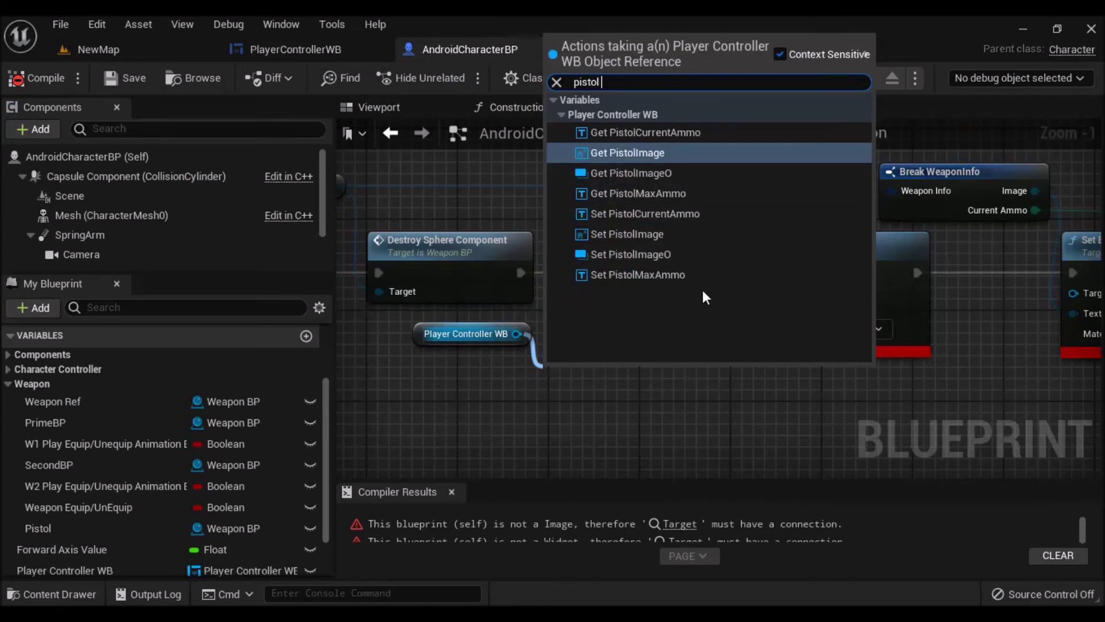
click(674, 171)
drag(690, 379, 743, 291)
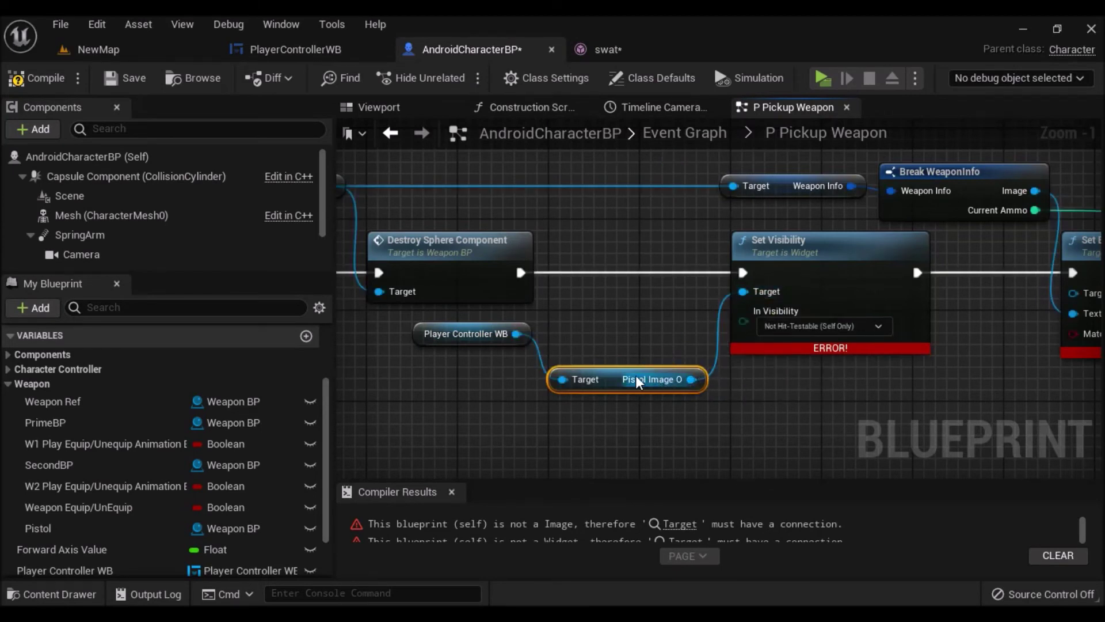
drag(638, 381, 627, 336)
Add a PistolImage getter and connect it to Set Brush from Texture's target
drag(517, 333, 548, 418)
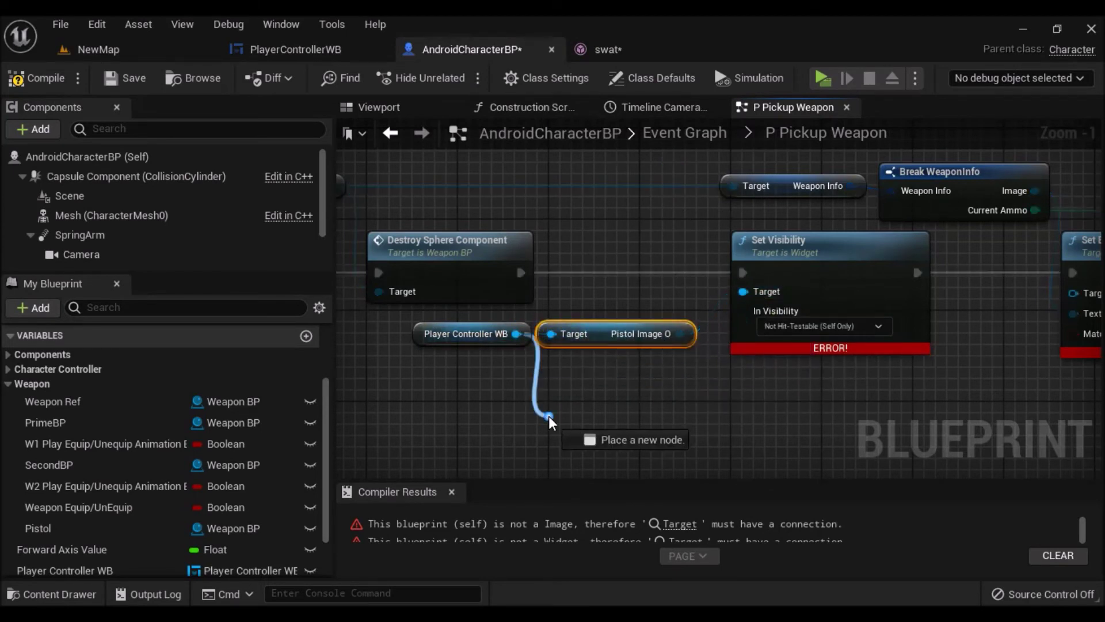
text(pisto)
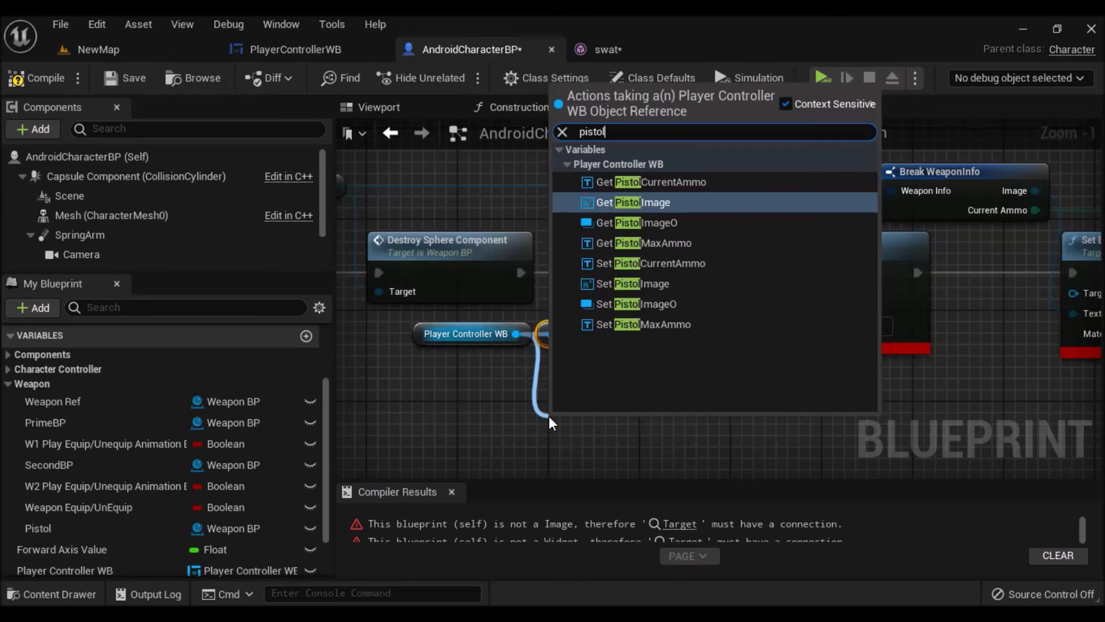
text(l)
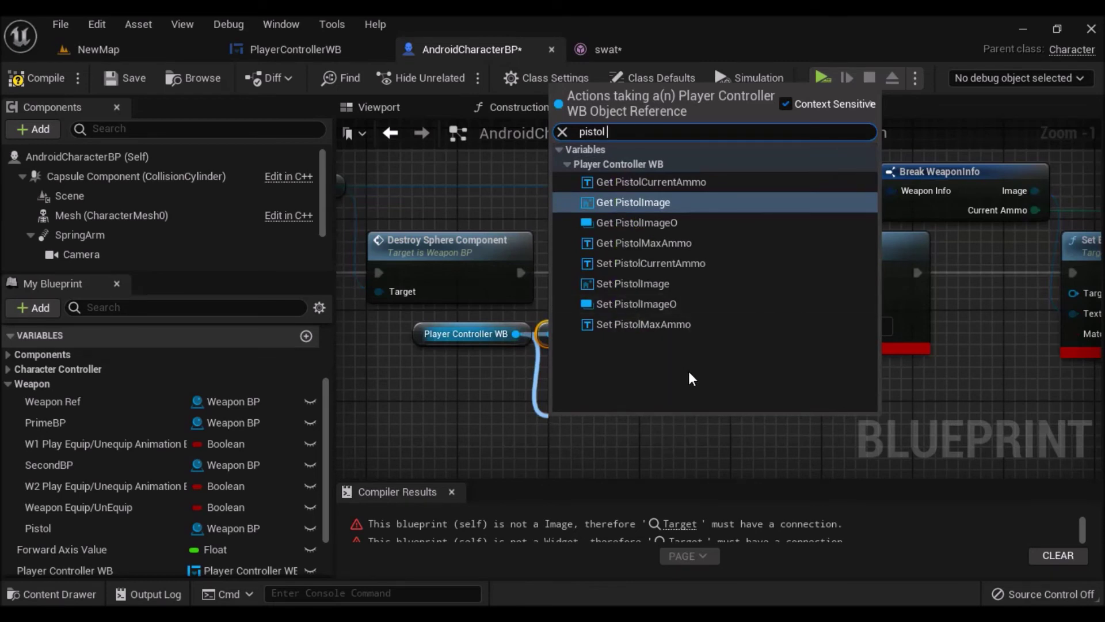
click(669, 206)
mouse_move(682, 425)
mouse_down()
mouse_move(783, 276)
mouse_move(812, 256)
mouse_up()
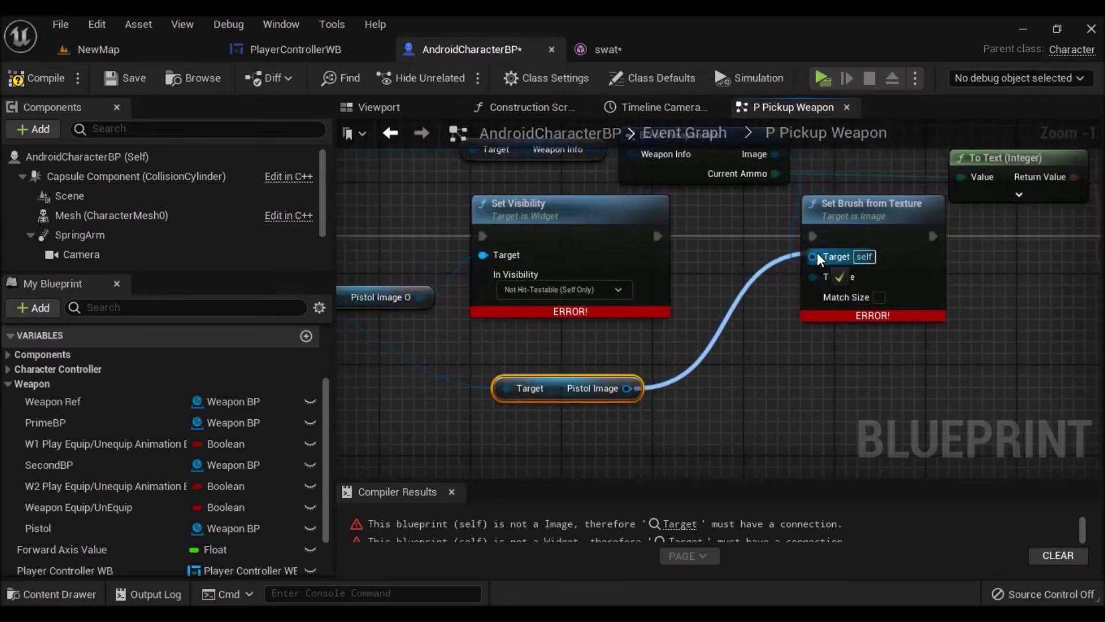
right_drag(427, 296, 587, 281)
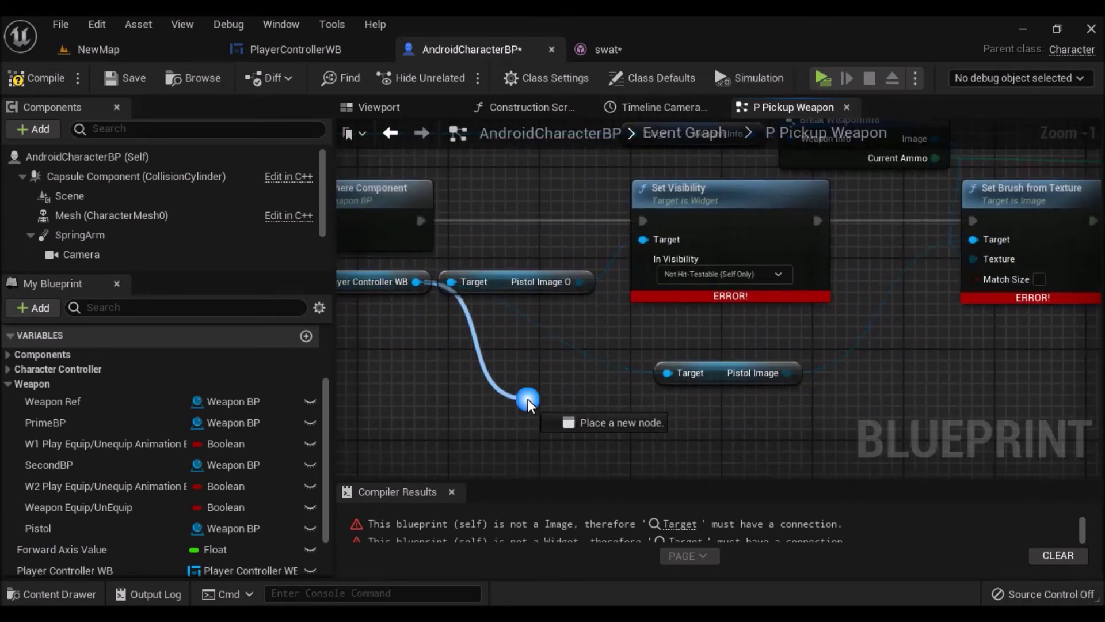
Add a PistolCurrentAmmo getter, wire it into the Set Text target, and save the blueprint
drag(416, 281, 527, 399)
text(pistol)
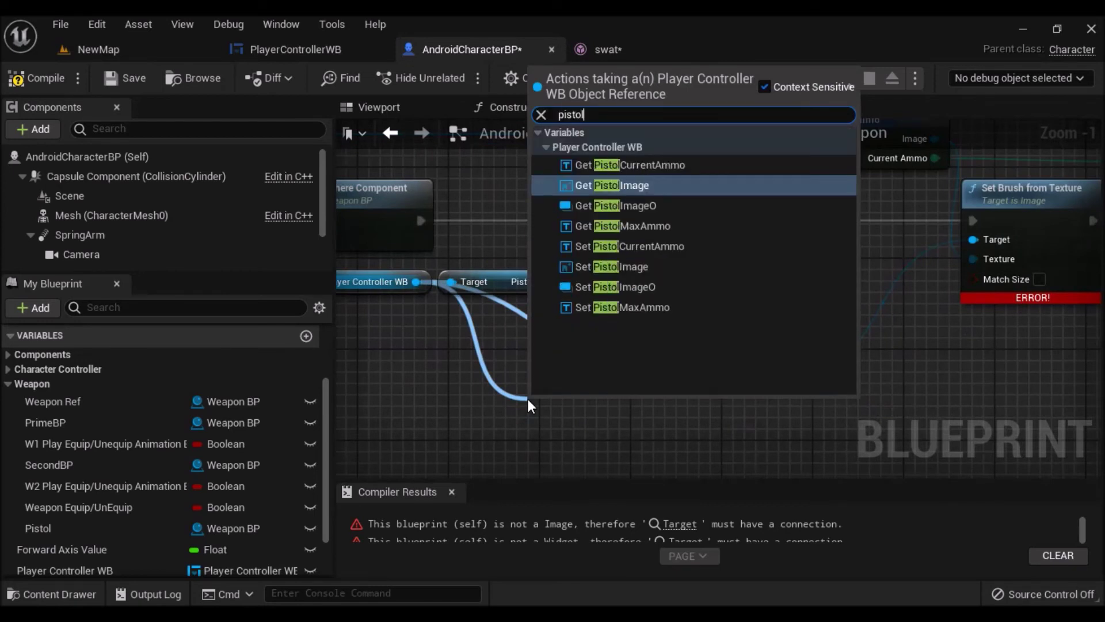
click(672, 167)
drag(604, 414, 1096, 378)
right_drag(1082, 369, 647, 394)
mouse_move(748, 386)
mouse_down()
mouse_move(796, 272)
mouse_move(843, 265)
mouse_up()
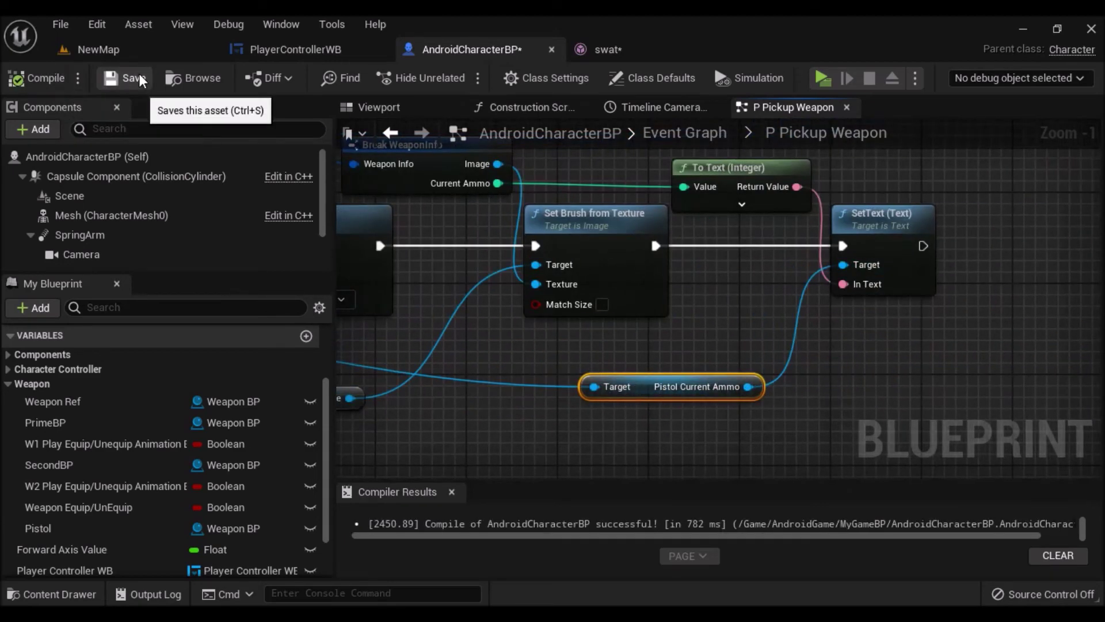
click(141, 79)
Check the Pickup Pistol event's name, then open PlayerControllerWB's event graph
right_drag(499, 335, 593, 336)
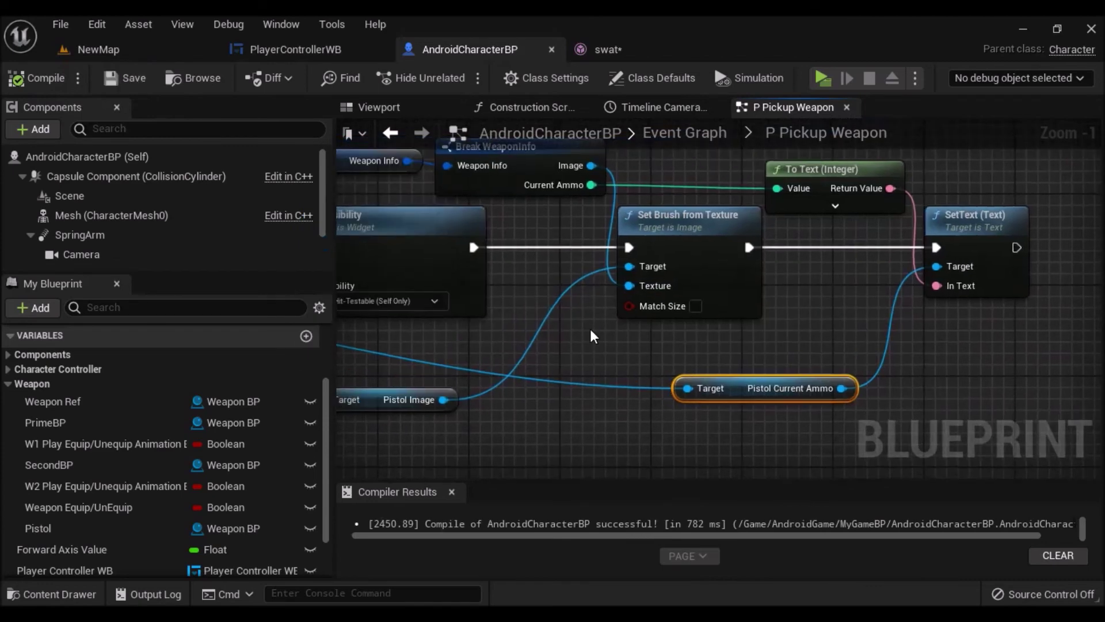
right_drag(763, 345, 950, 321)
scroll(950, 320, down, 3)
scroll(812, 374, down, 3)
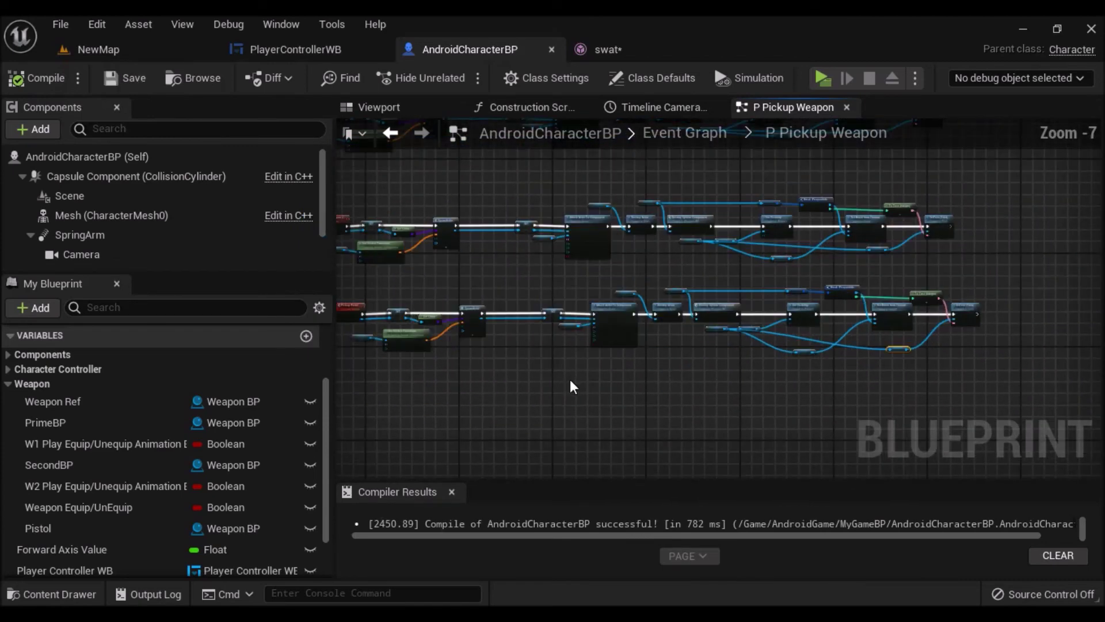
scroll(576, 325, up, 1)
scroll(576, 325, up, 6)
click(648, 322)
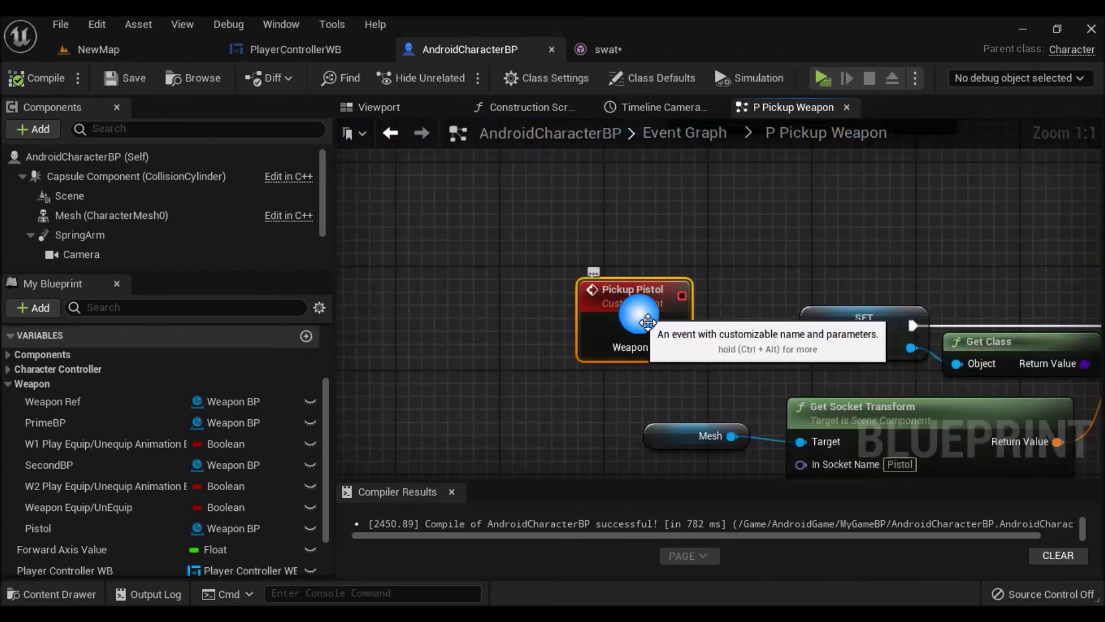
key(F2)
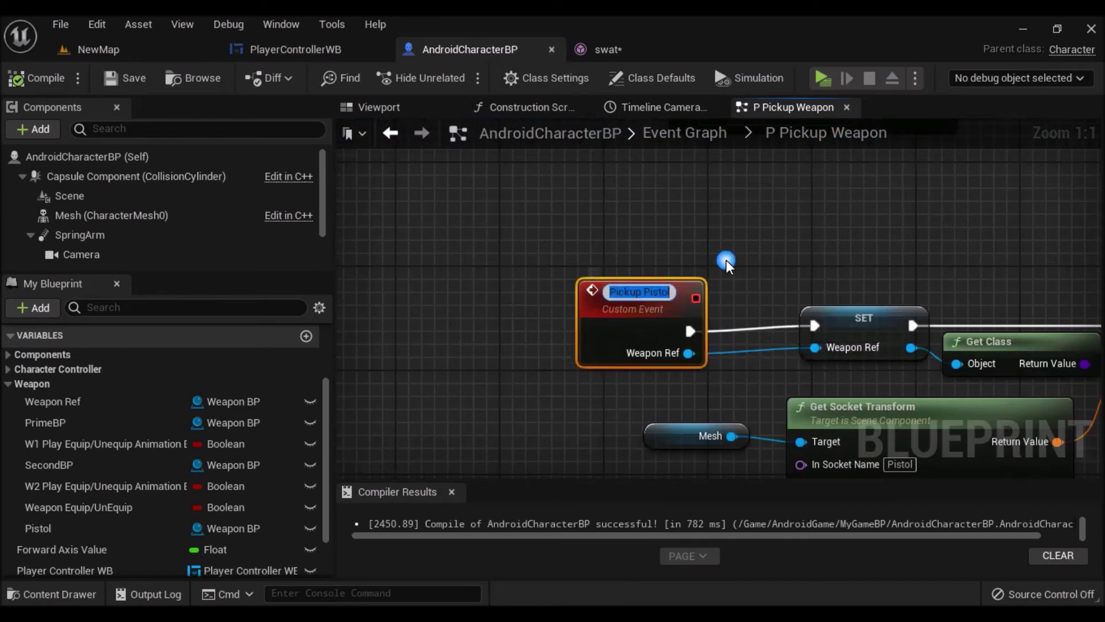
click(723, 254)
click(295, 49)
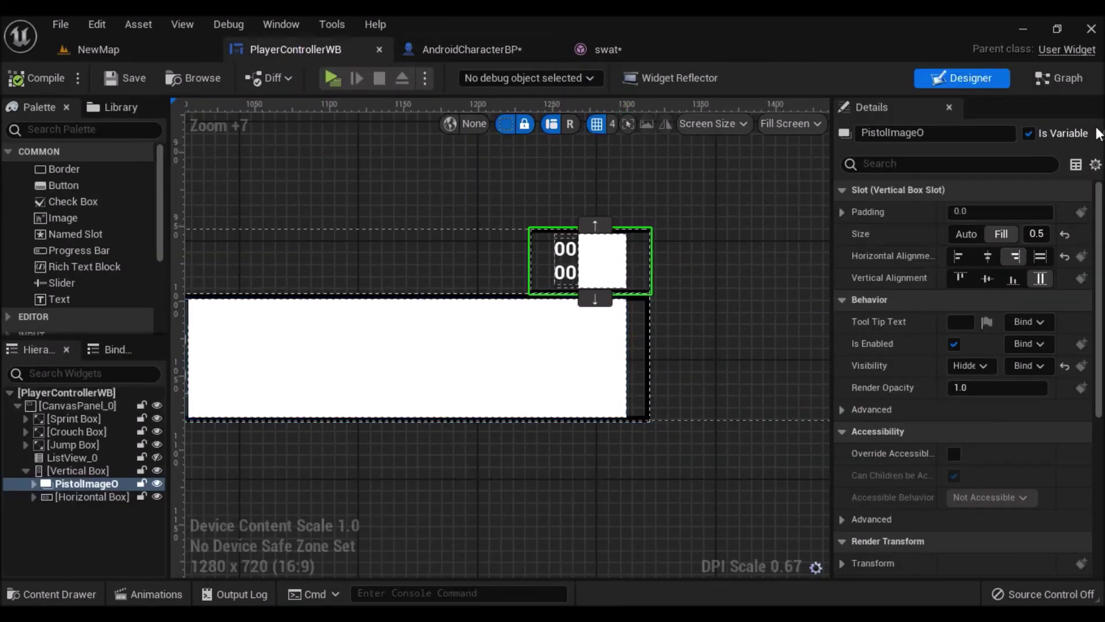
click(1062, 80)
Add a Pickup Pistol call from the As Android Character BP reference
scroll(950, 302, down, 4)
scroll(636, 437, up, 5)
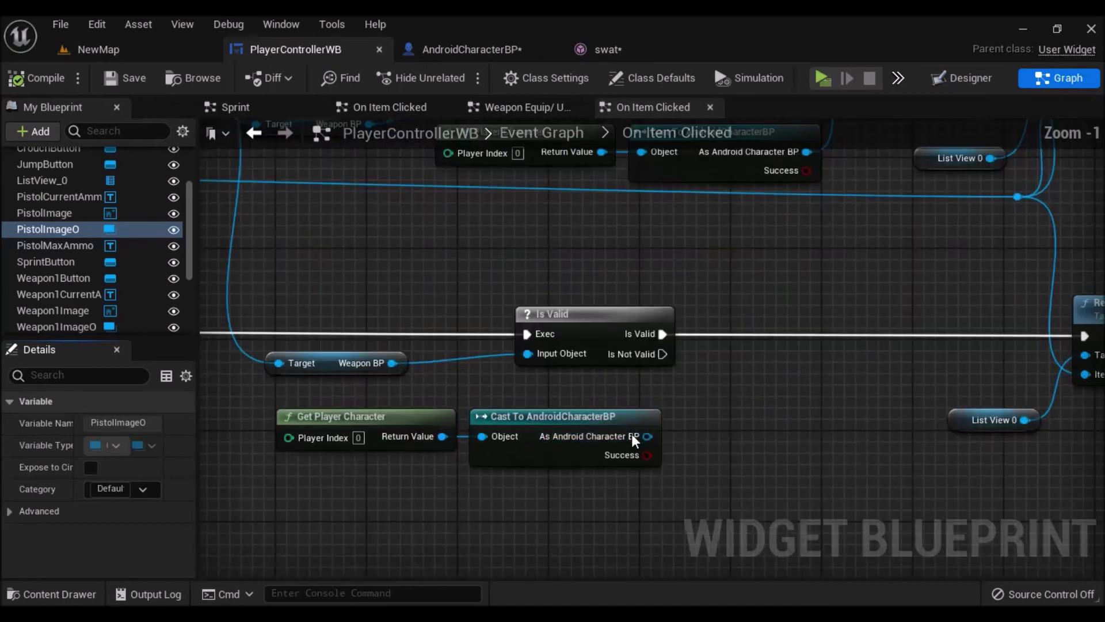
scroll(647, 442, up, 1)
drag(642, 437, 731, 382)
text(Pickup Pistol)
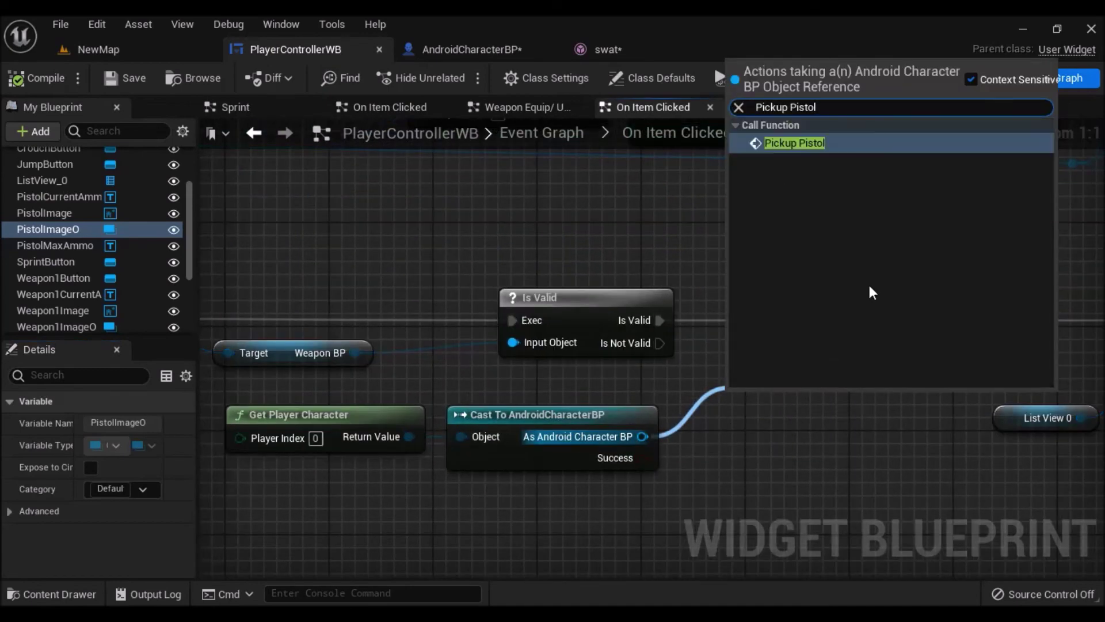
click(827, 142)
drag(851, 398, 930, 285)
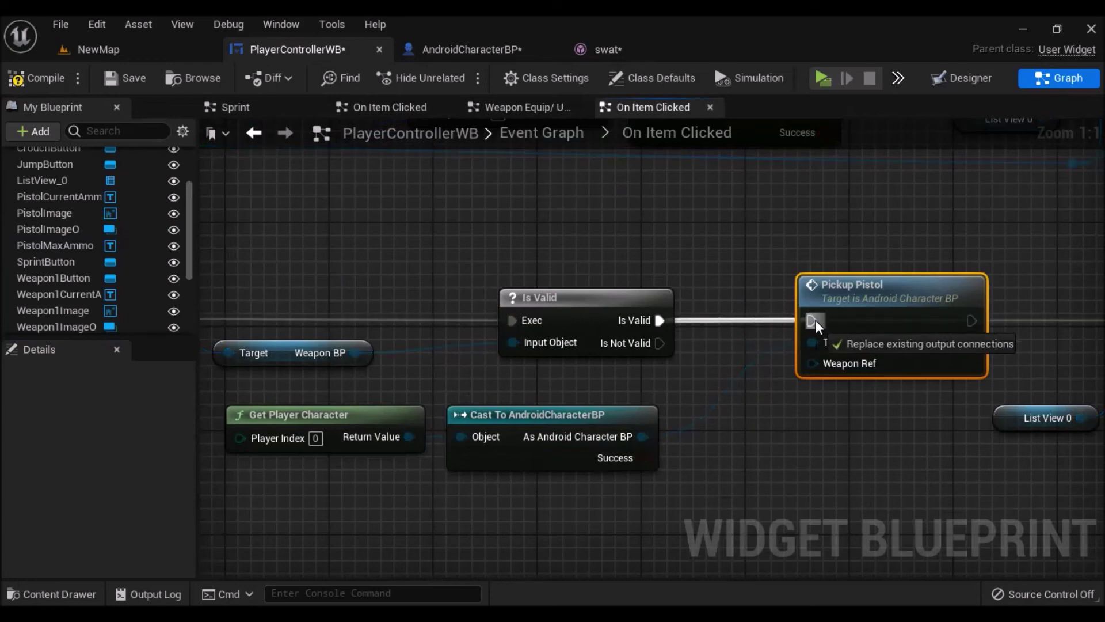
Wire Is Valid → Pickup Pistol → Remove Item and pass Weapon BP into Weapon Ref
drag(659, 320, 807, 320)
right_drag(894, 305, 654, 296)
drag(731, 310, 910, 310)
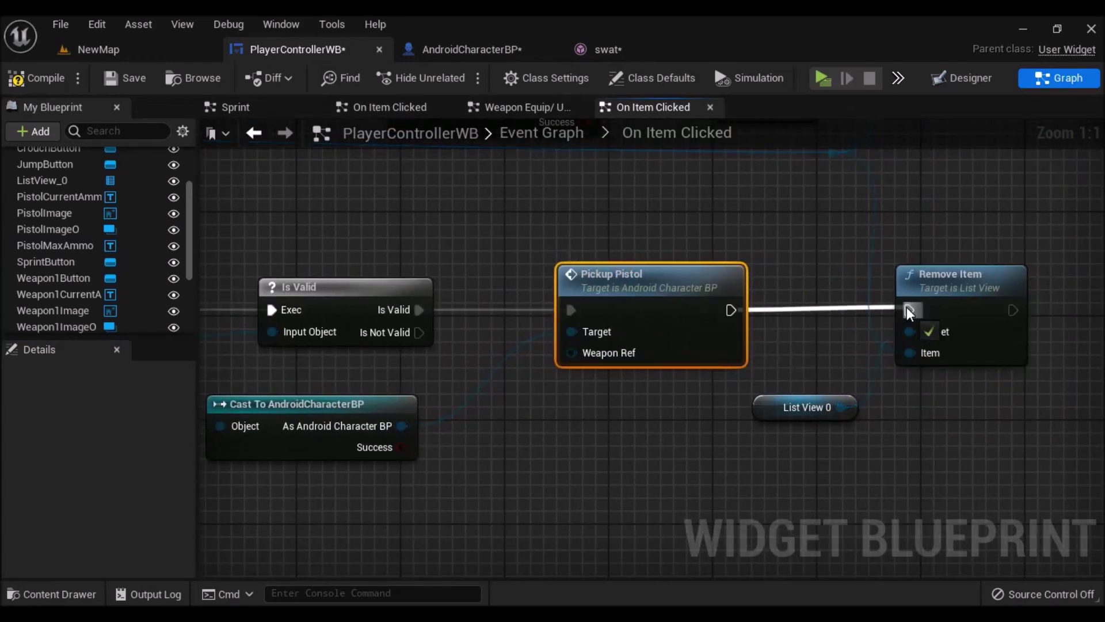
scroll(682, 337, down, 5)
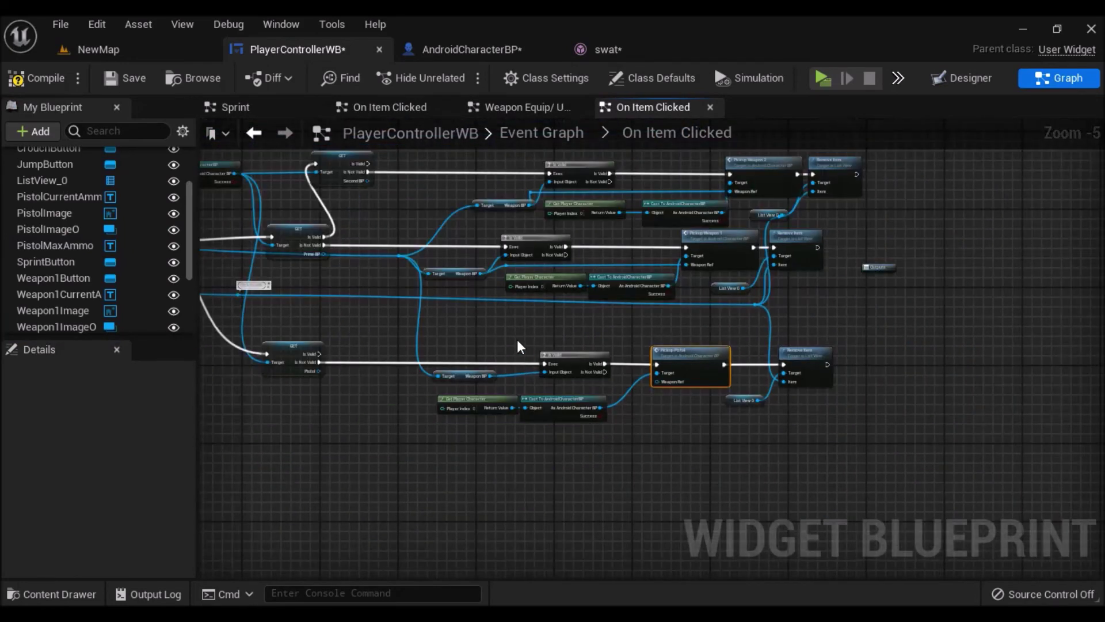
right_drag(519, 345, 615, 360)
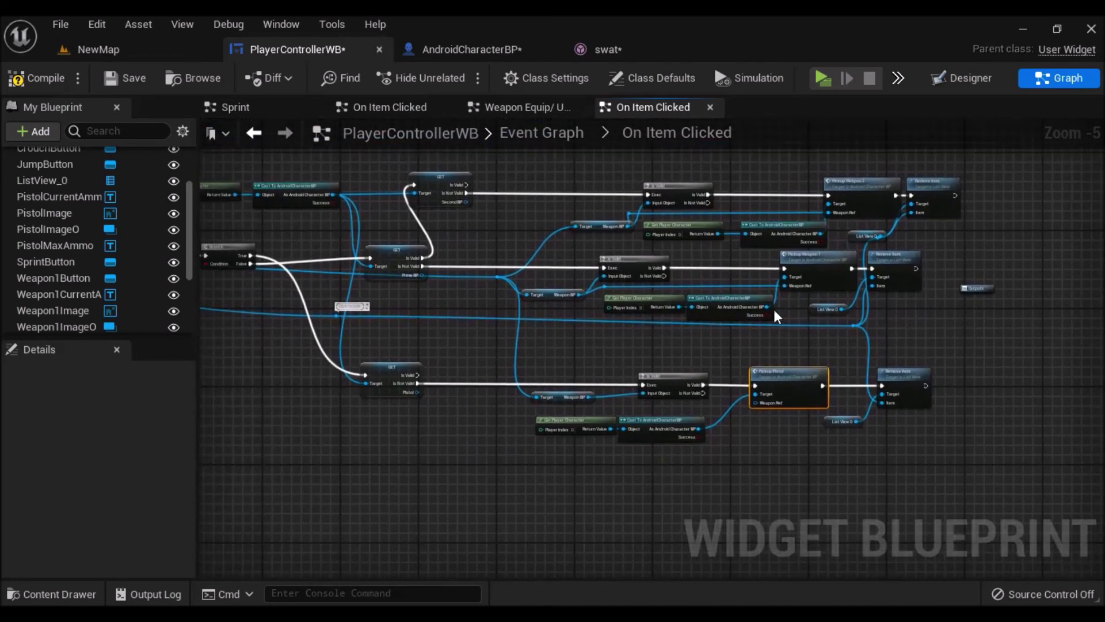
scroll(623, 399, up, 4)
scroll(626, 365, down, 1)
scroll(607, 409, down, 2)
drag(607, 392, 838, 397)
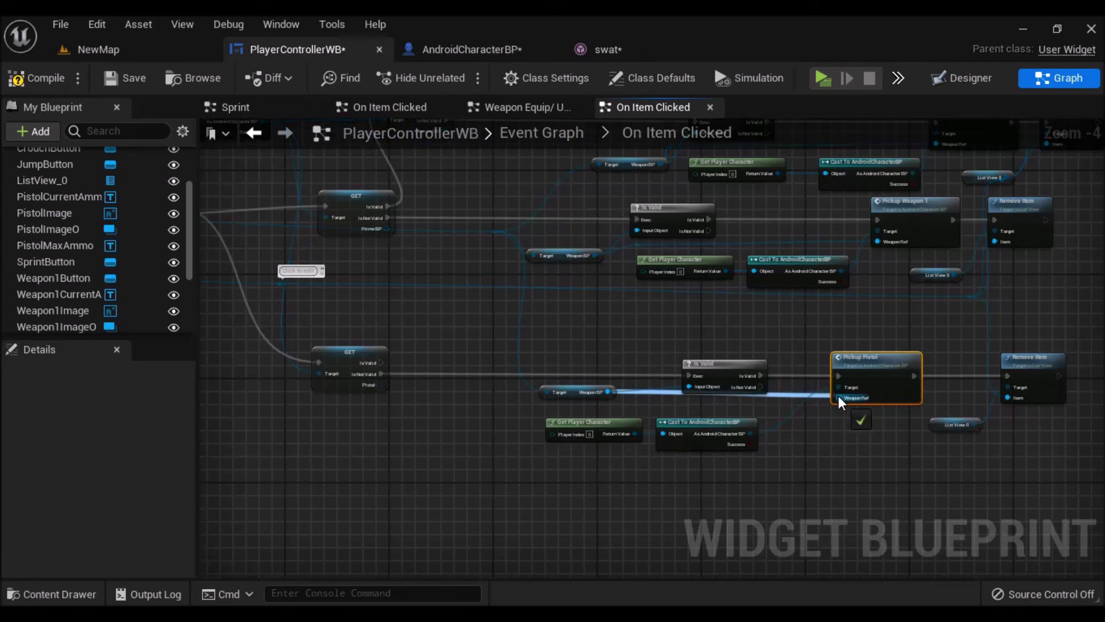
Compile and save PlayerControllerWB and return to its widget layout
click(35, 78)
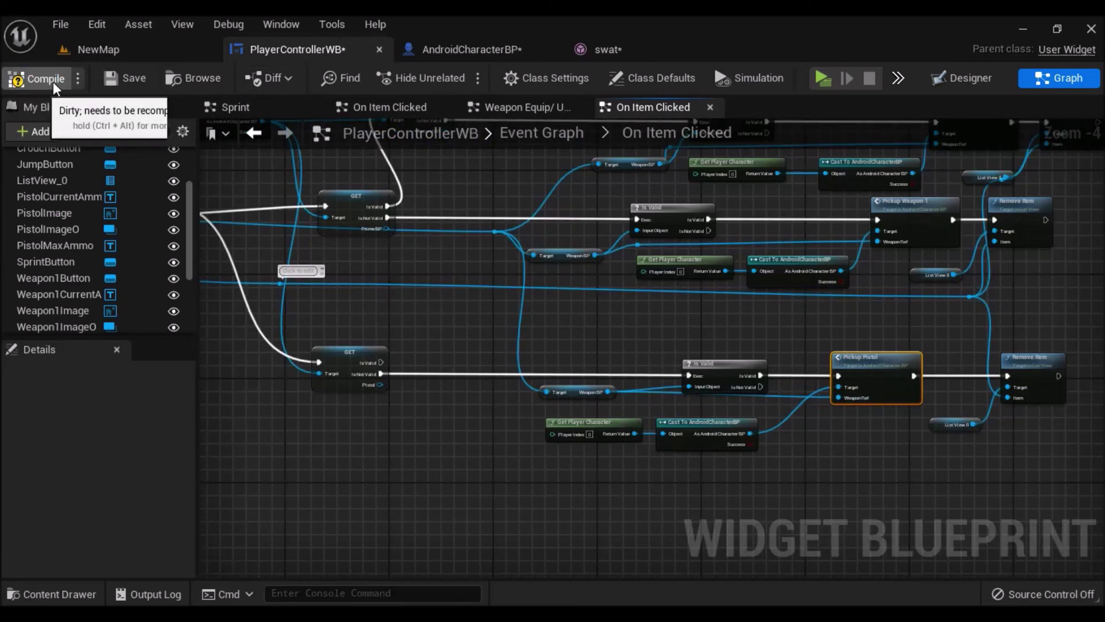
click(127, 77)
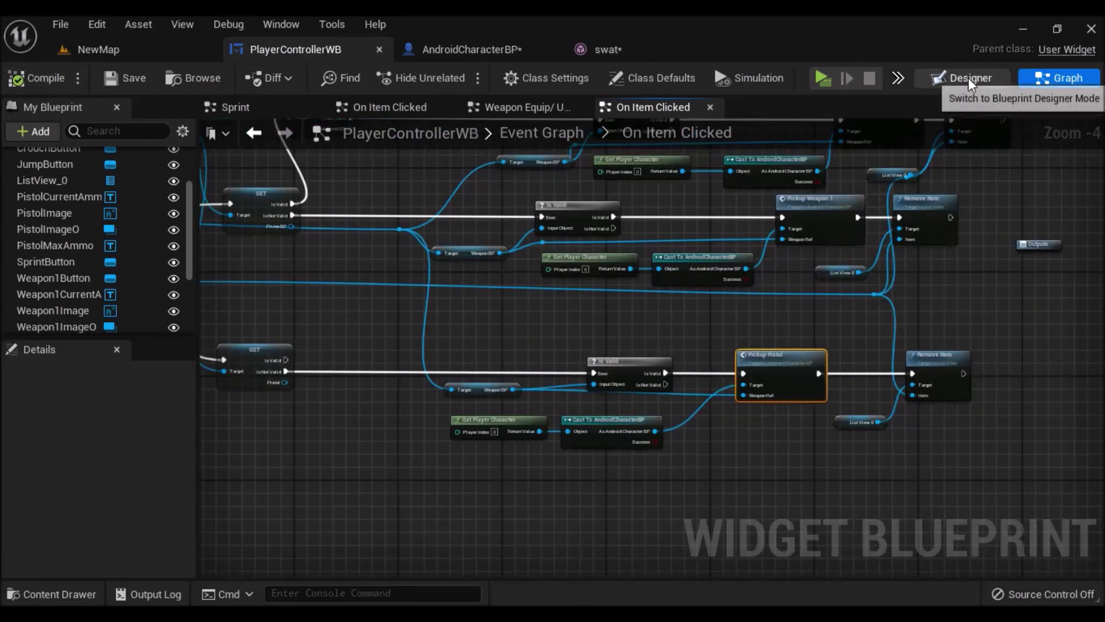
click(967, 78)
Playtest walking to the pickup and equipping the pistol from the weapon list
scroll(565, 475, up, 3)
scroll(661, 392, up, 1)
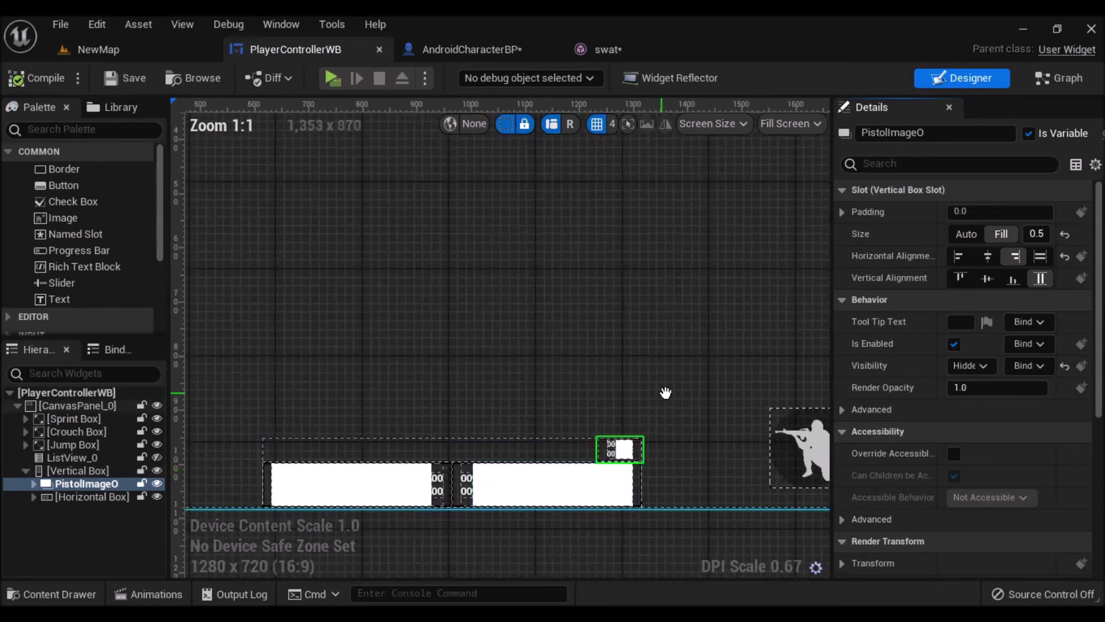
scroll(587, 362, up, 5)
scroll(541, 278, up, 1)
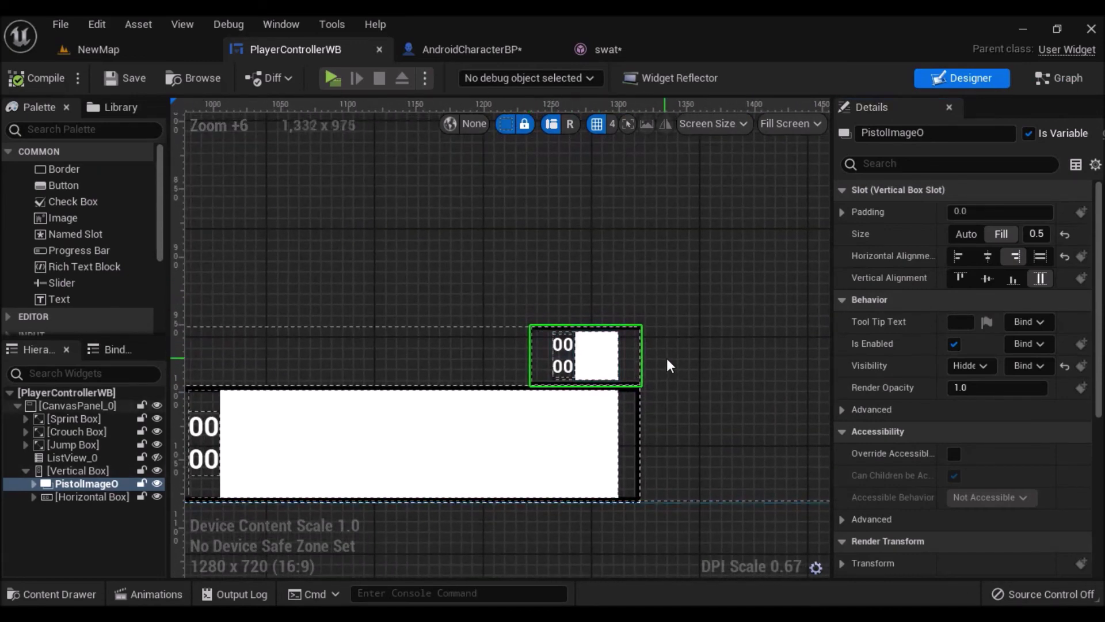
scroll(672, 356, down, 2)
click(331, 77)
key(w)
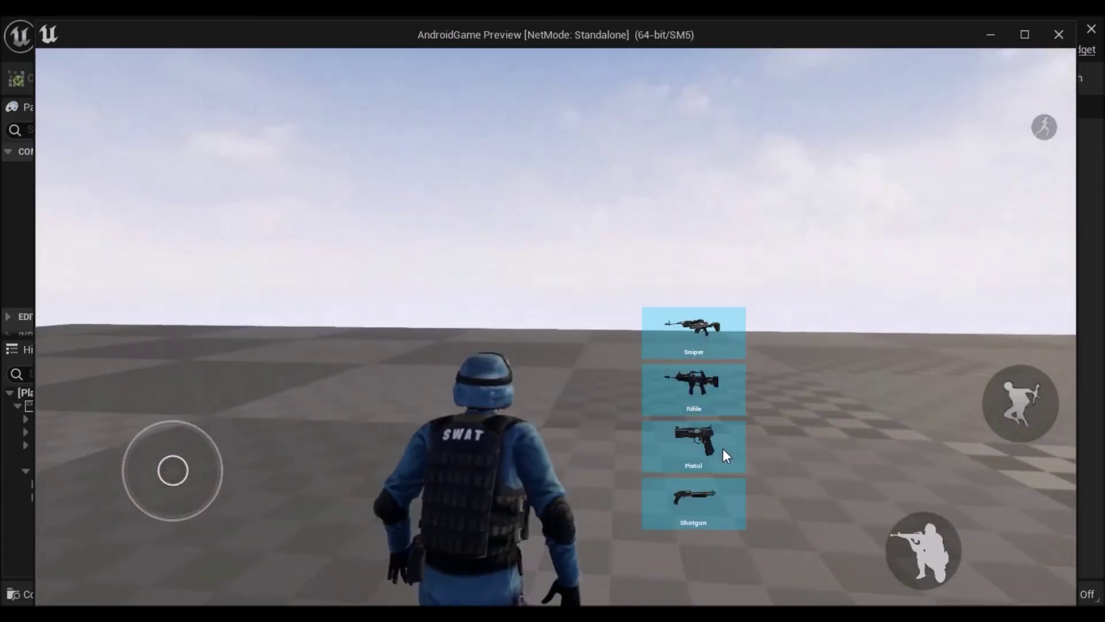
click(720, 449)
drag(667, 426, 617, 416)
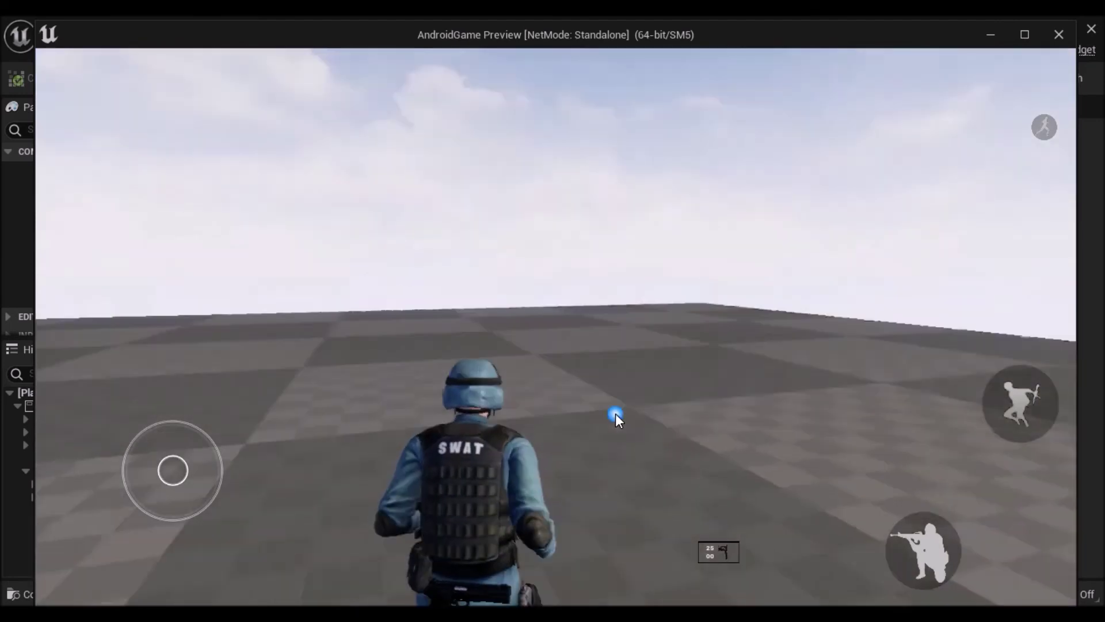
key(Escape)
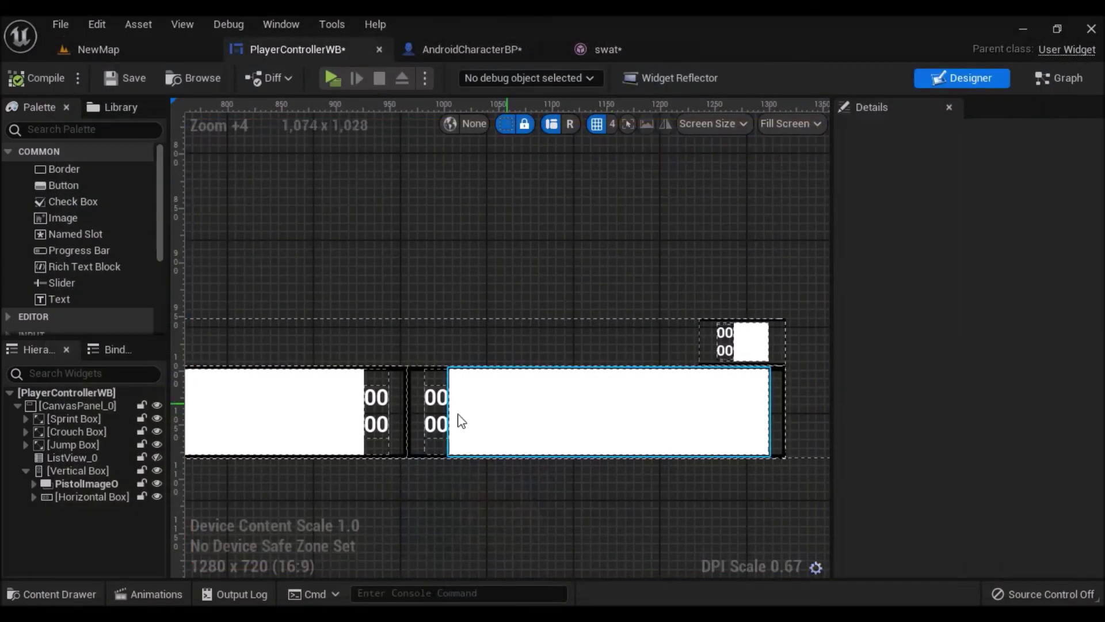
Set PistolImageO to horizontal Fill with 550 left padding, save, and start a playtest
click(91, 483)
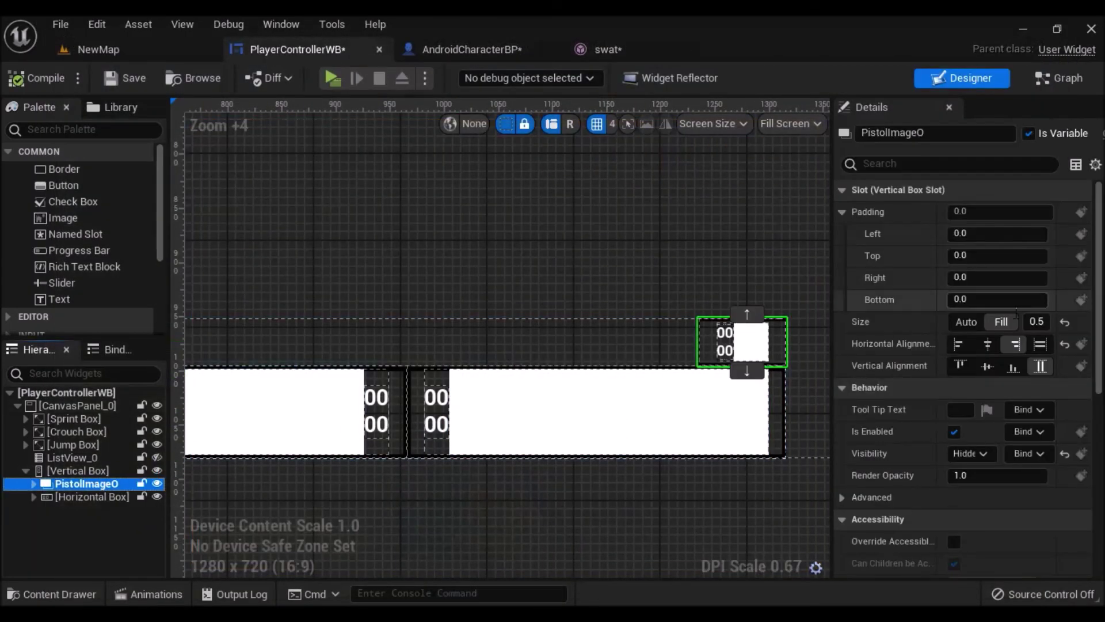
click(1044, 349)
text(550)
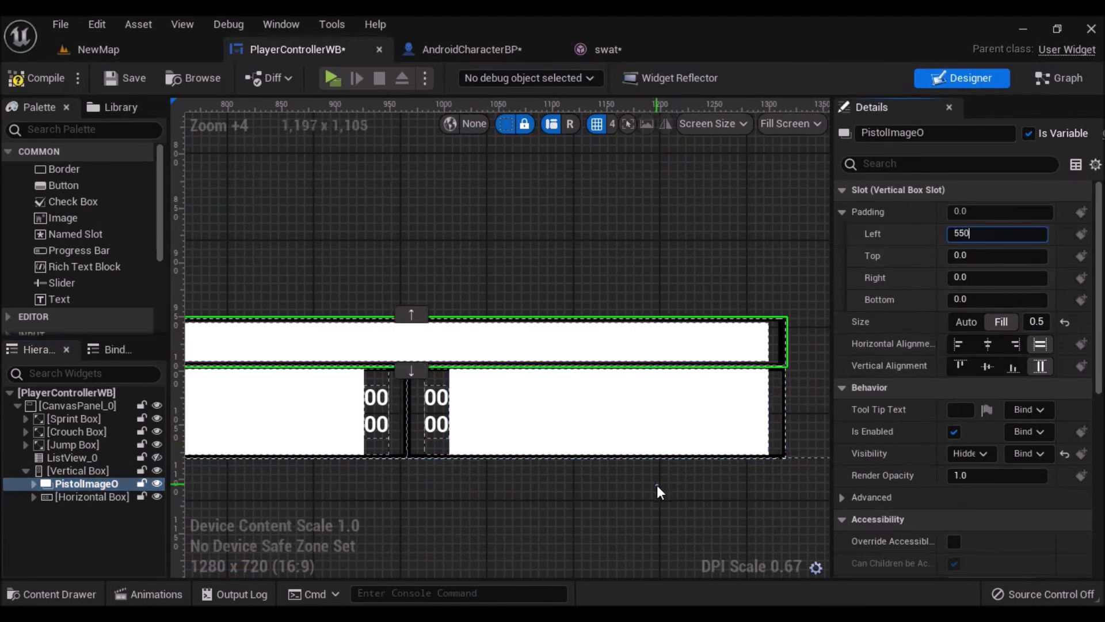
click(509, 467)
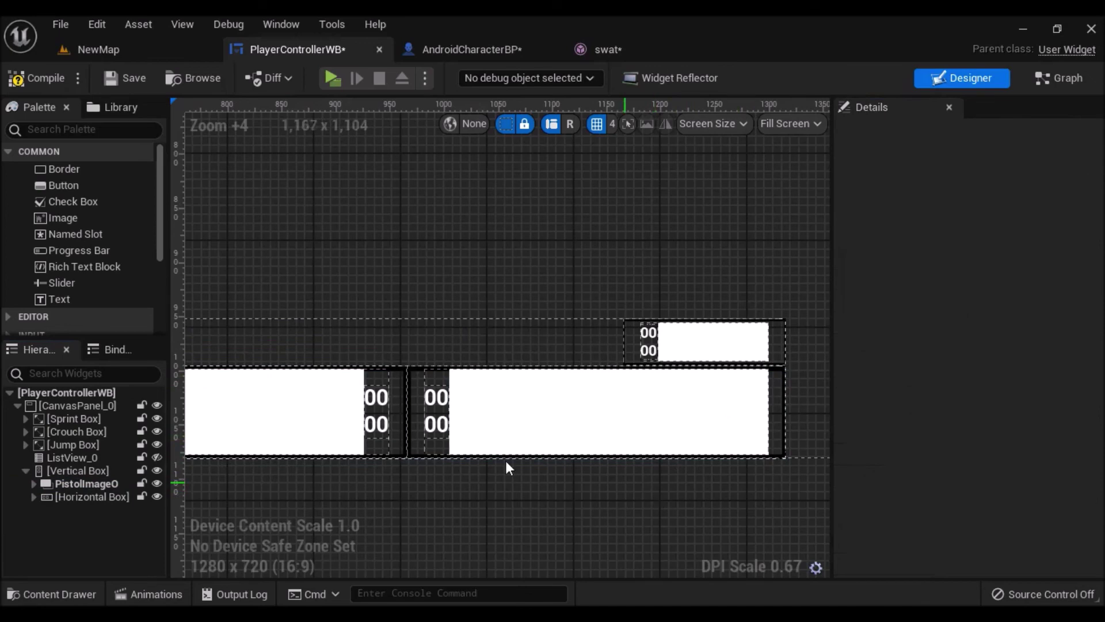
click(116, 78)
click(332, 77)
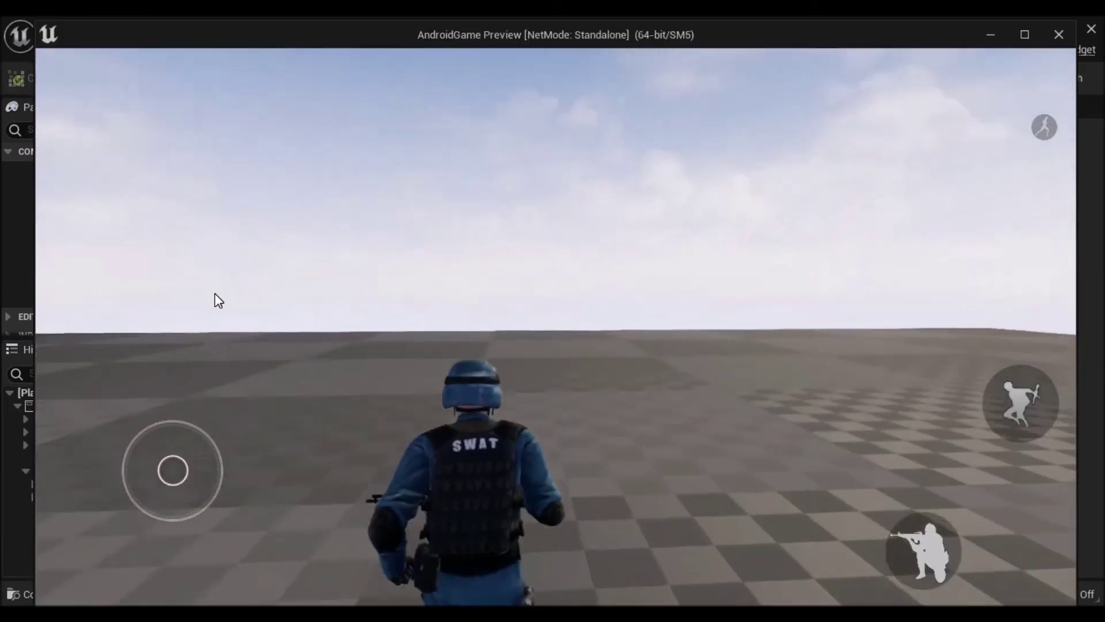
Pick up the Pistol, Sniper and Rifle from the weapon pickup list
click(227, 295)
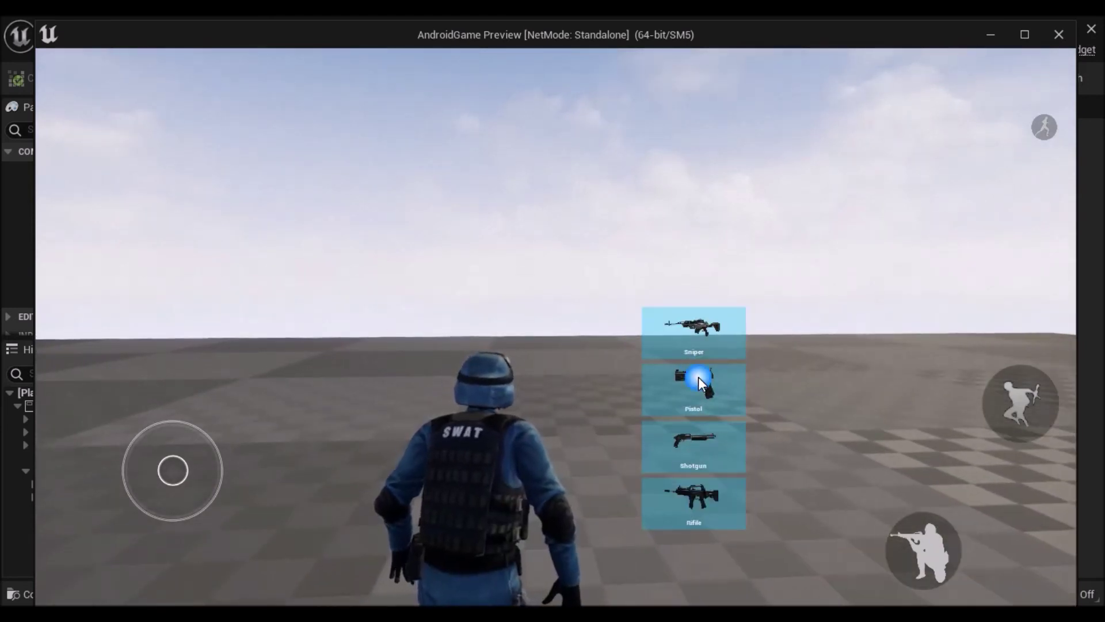
click(699, 378)
mouse_move(769, 416)
mouse_down()
mouse_move(603, 396)
mouse_move(608, 374)
mouse_move(689, 389)
mouse_up()
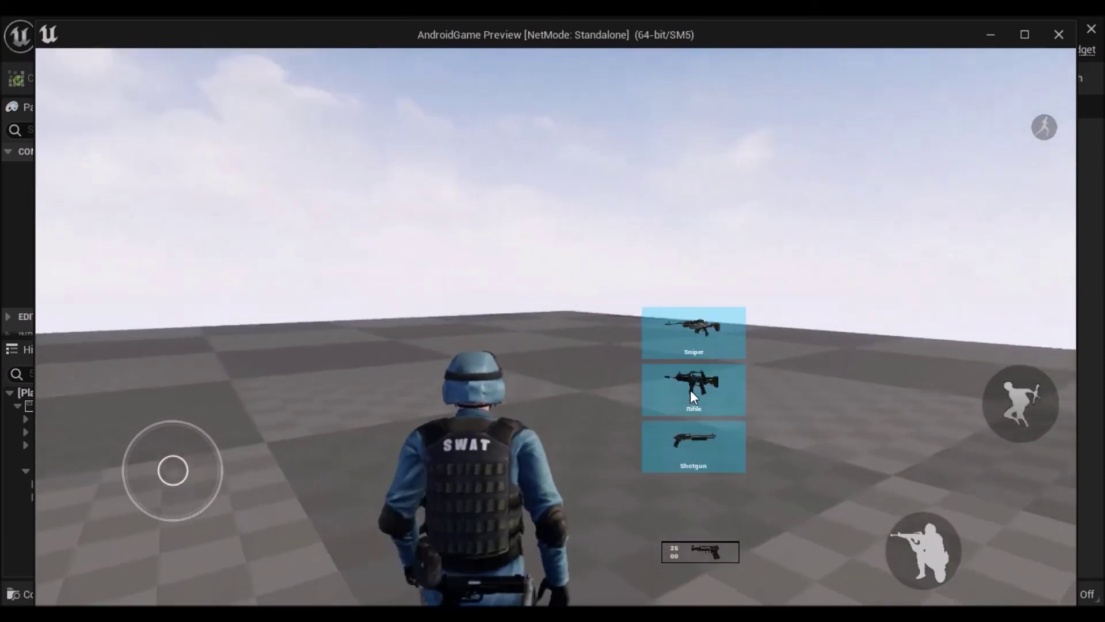
click(709, 368)
click(711, 338)
mouse_move(830, 285)
mouse_down()
mouse_move(501, 280)
mouse_move(553, 365)
mouse_move(821, 483)
mouse_up()
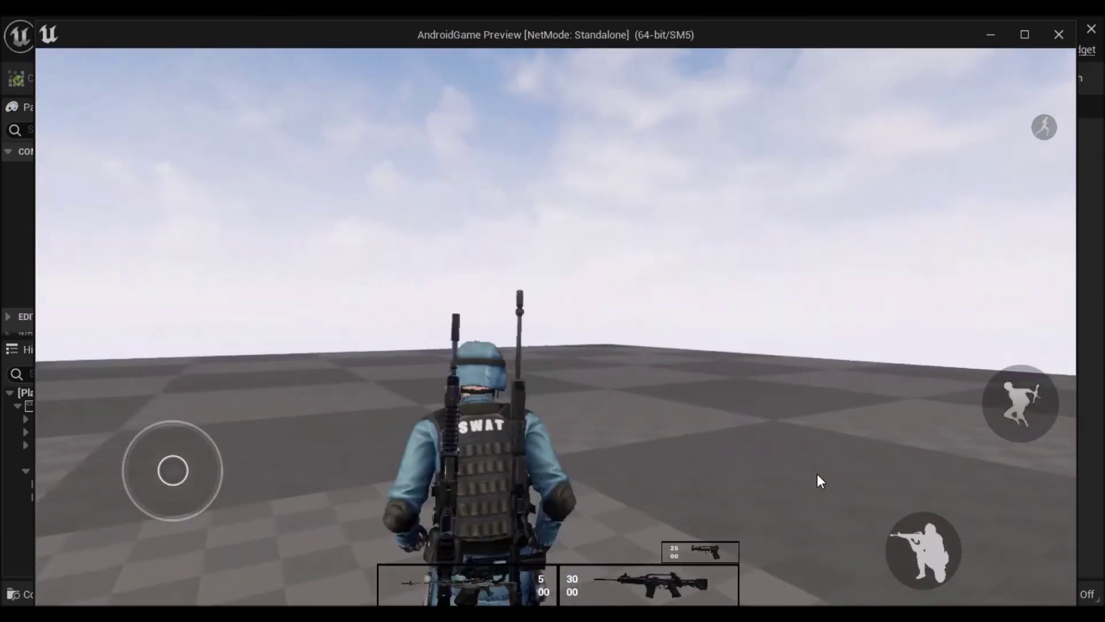
Equip and holster a weapon from the HUD, then go to the character blueprint
click(504, 584)
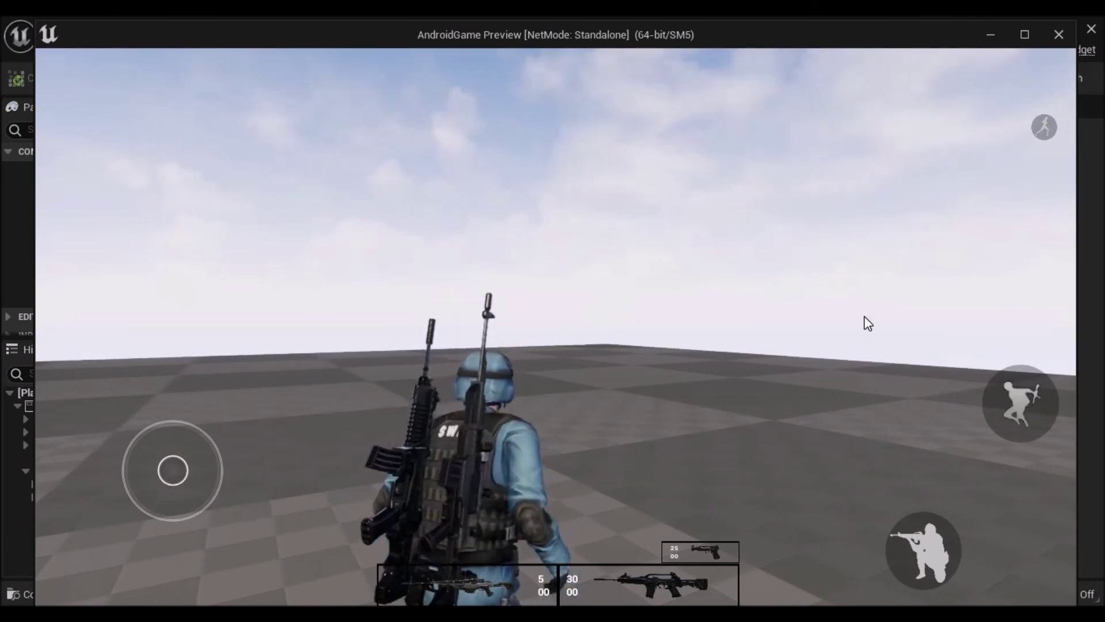
mouse_move(576, 336)
mouse_down()
mouse_move(478, 346)
mouse_move(550, 559)
mouse_up()
click(537, 582)
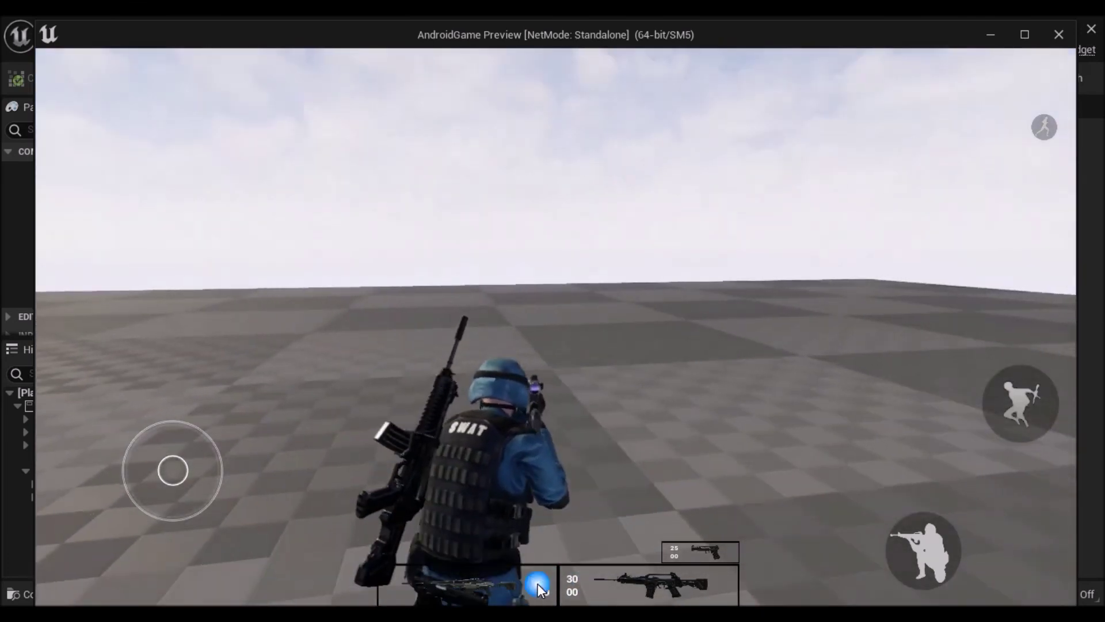
mouse_move(809, 301)
mouse_down()
mouse_move(647, 471)
mouse_move(649, 520)
mouse_move(600, 427)
mouse_up()
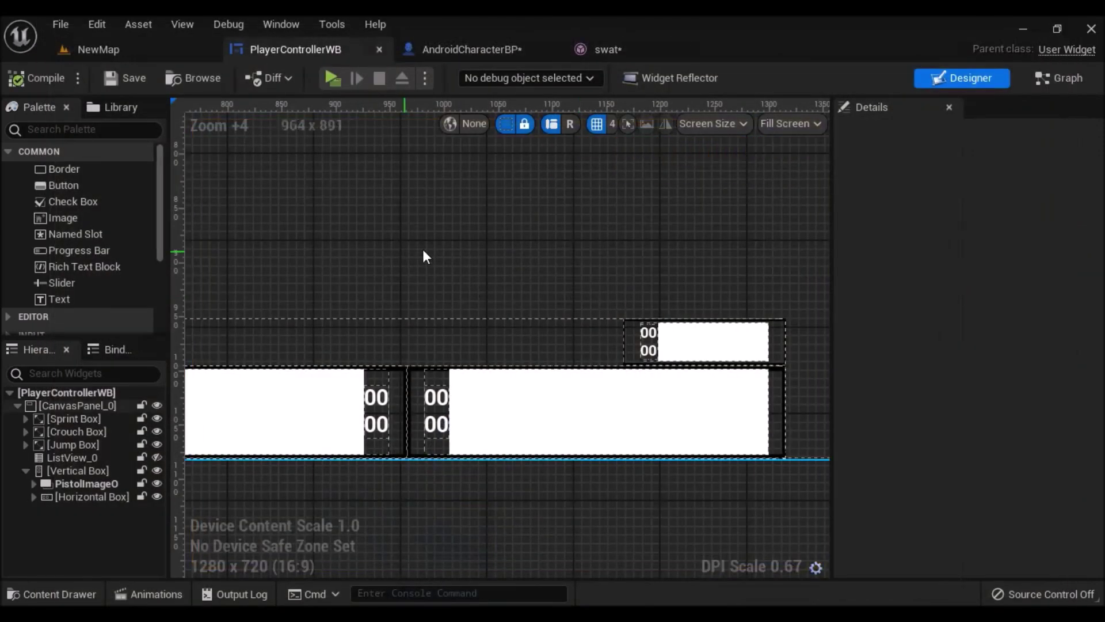
click(476, 48)
Change P Equip/Unequip's attach socket to Gun1, compile and save AndroidCharacterBP, and return to NewMap
click(702, 144)
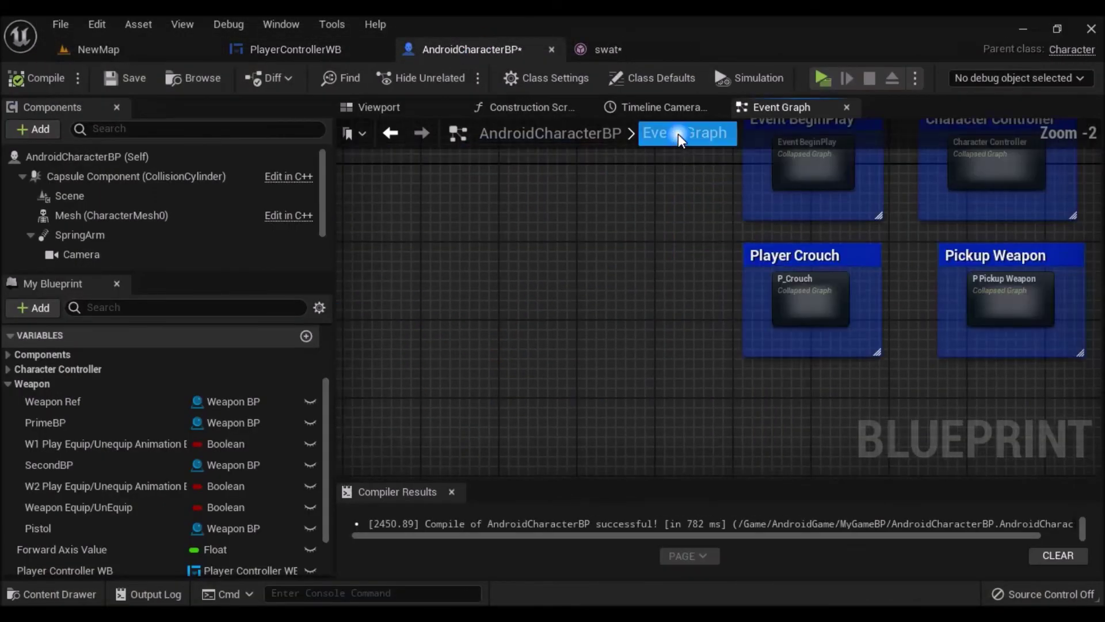
double_click(736, 299)
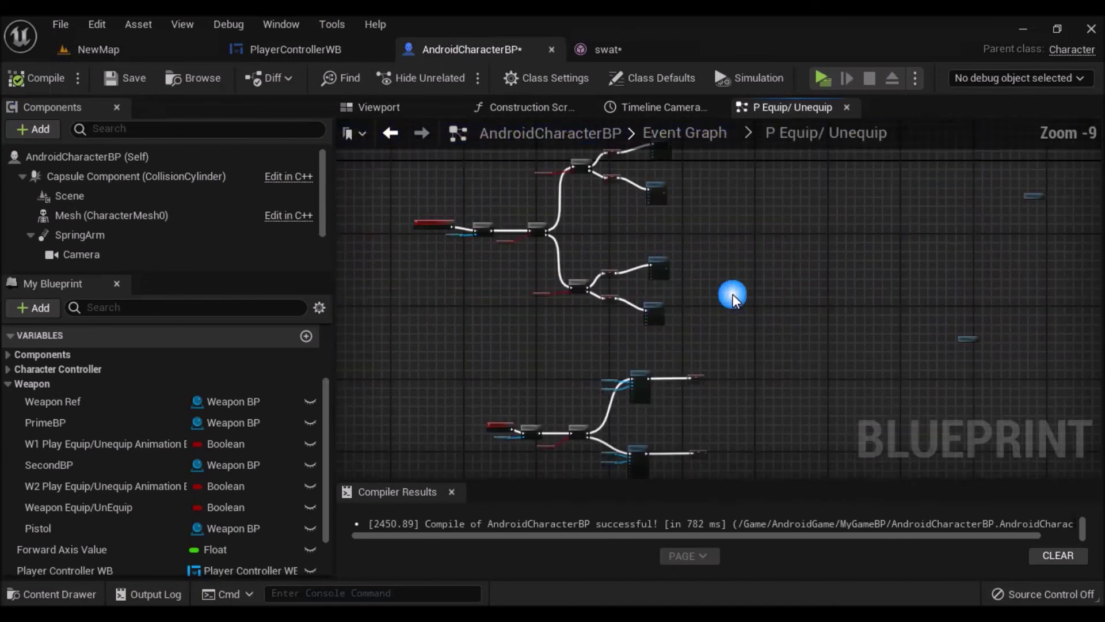
click(640, 354)
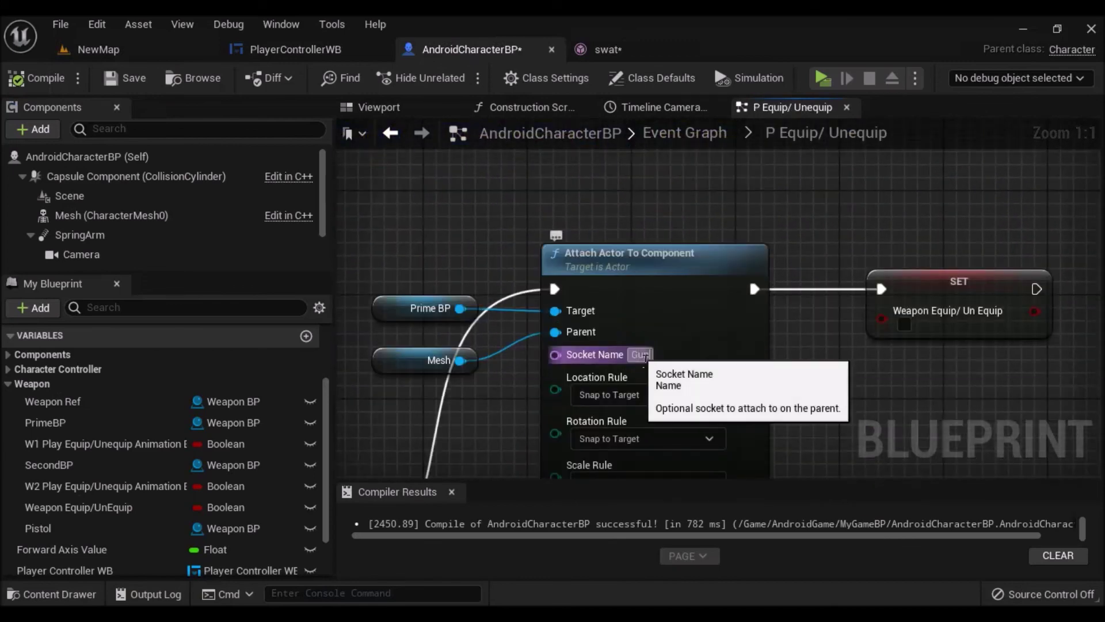
text(1)
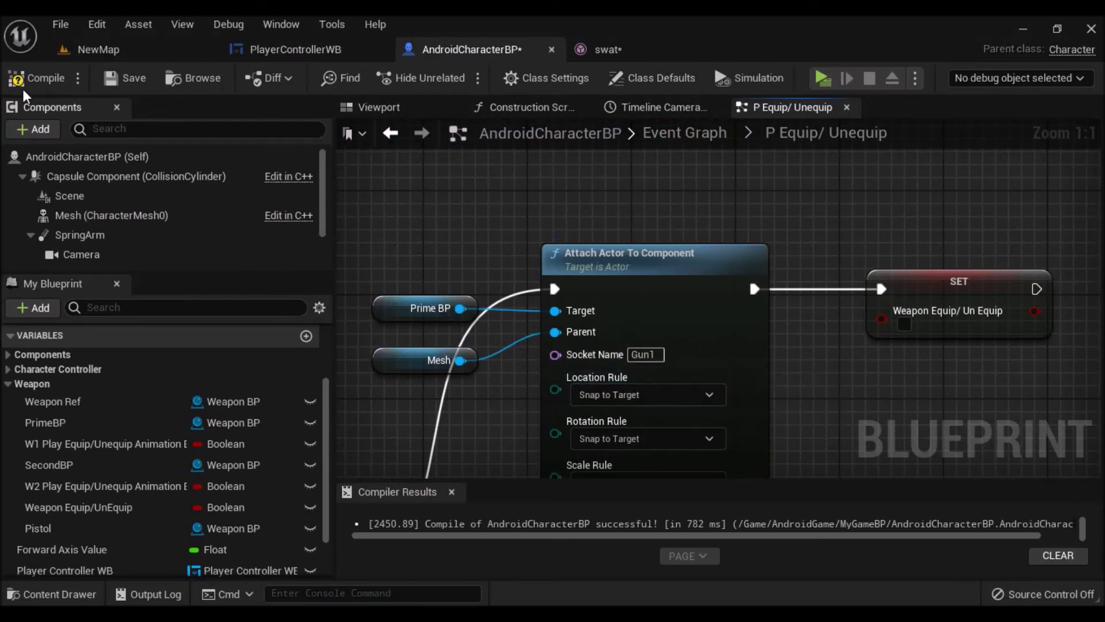
click(131, 84)
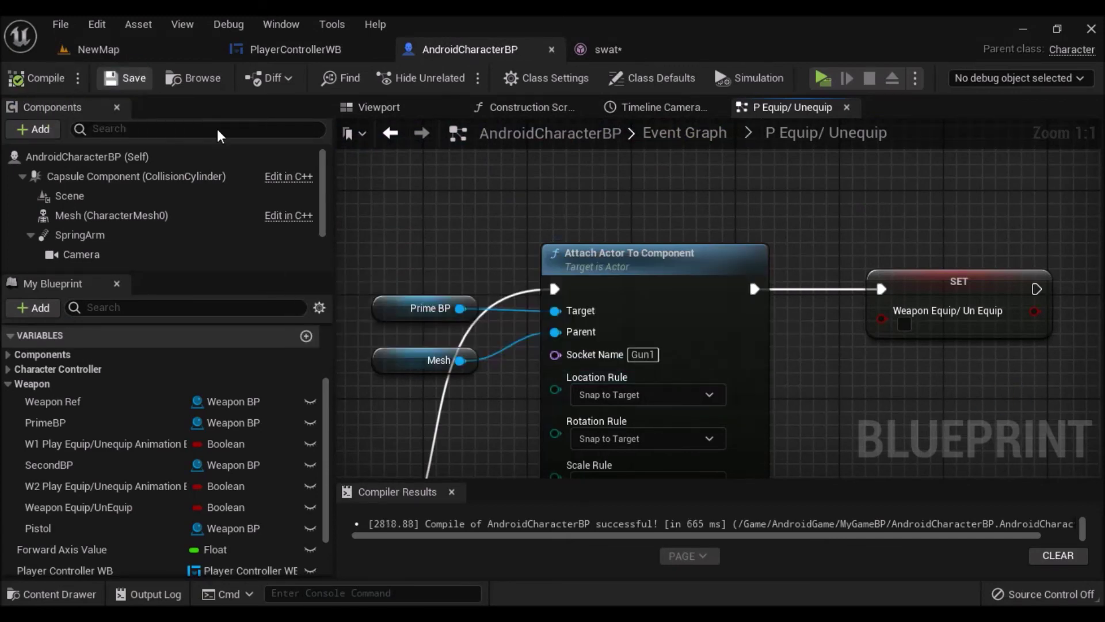
click(155, 51)
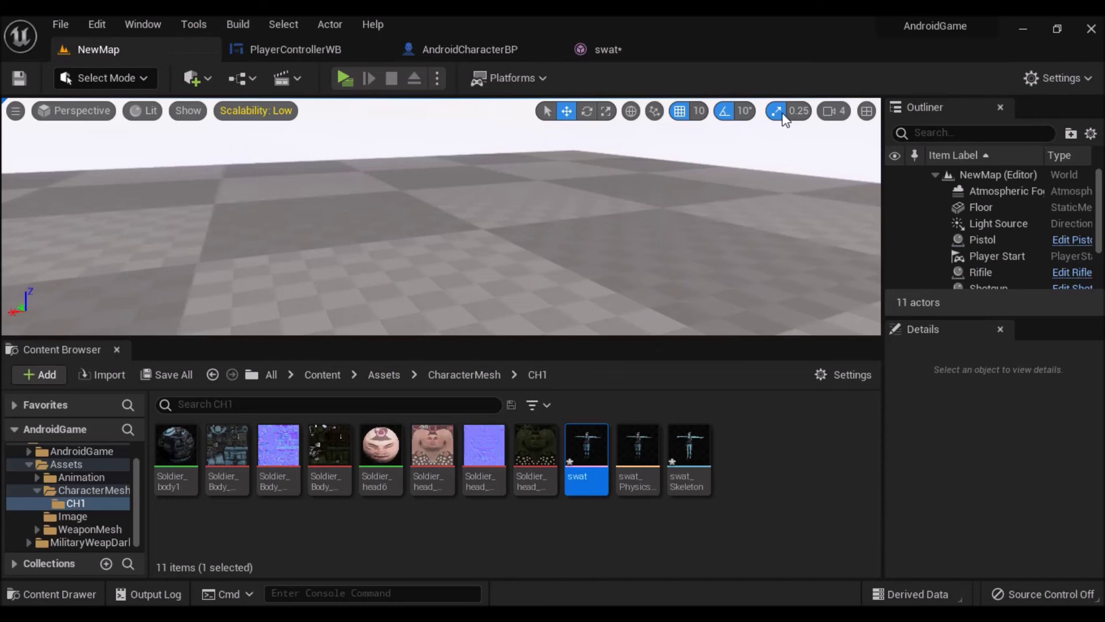
Start a playtest and collect the Pistol, Rifle and Sniper from the pickup list
click(342, 78)
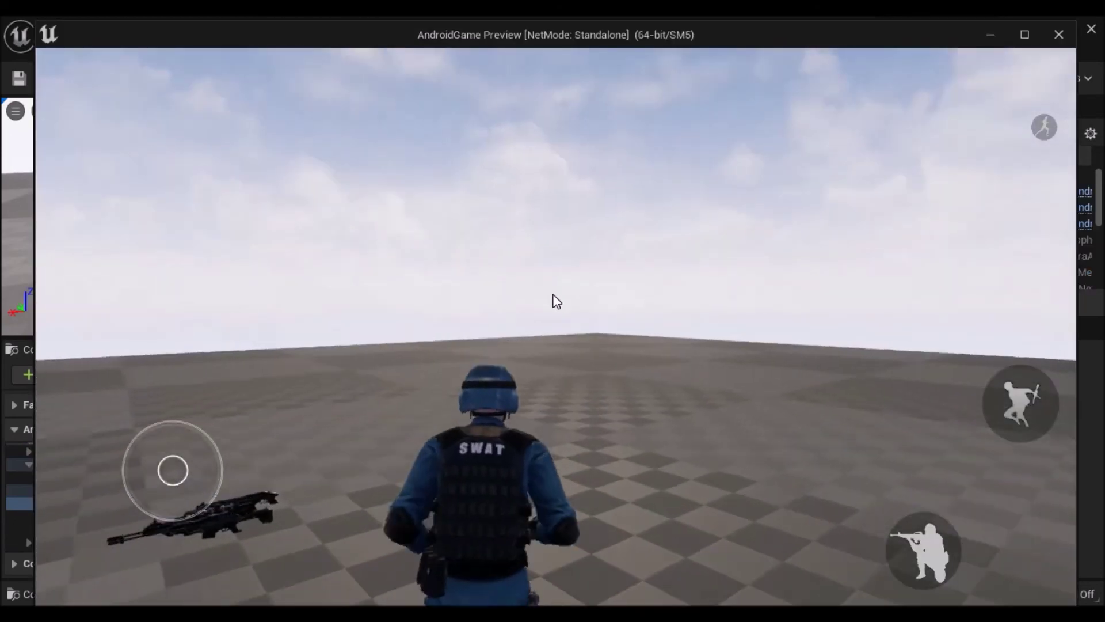
drag(557, 301, 476, 296)
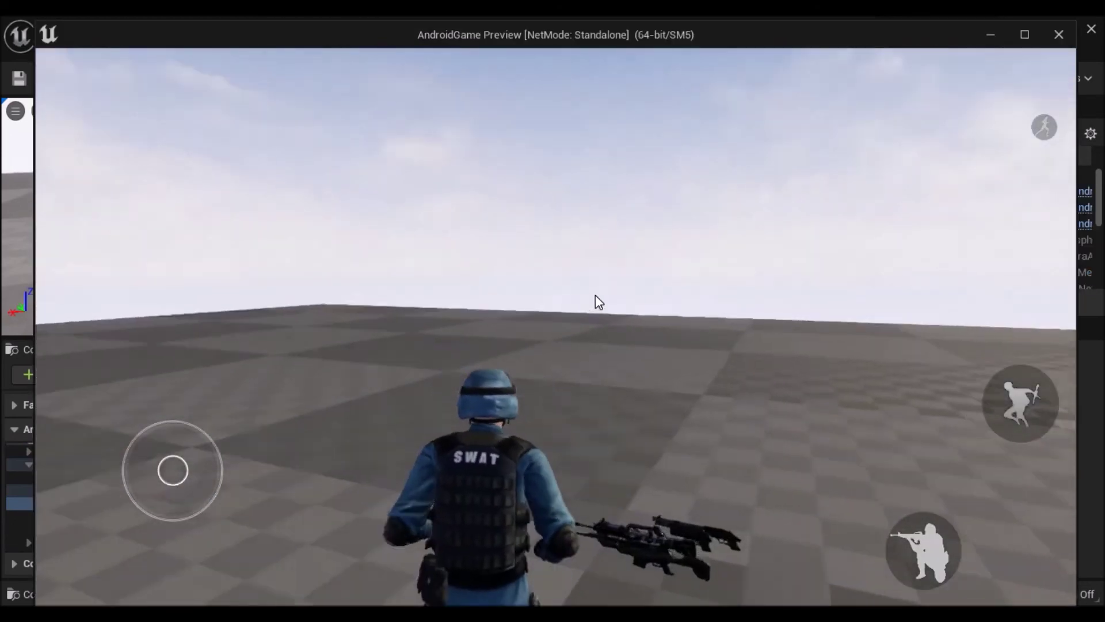
drag(595, 301, 613, 339)
click(718, 436)
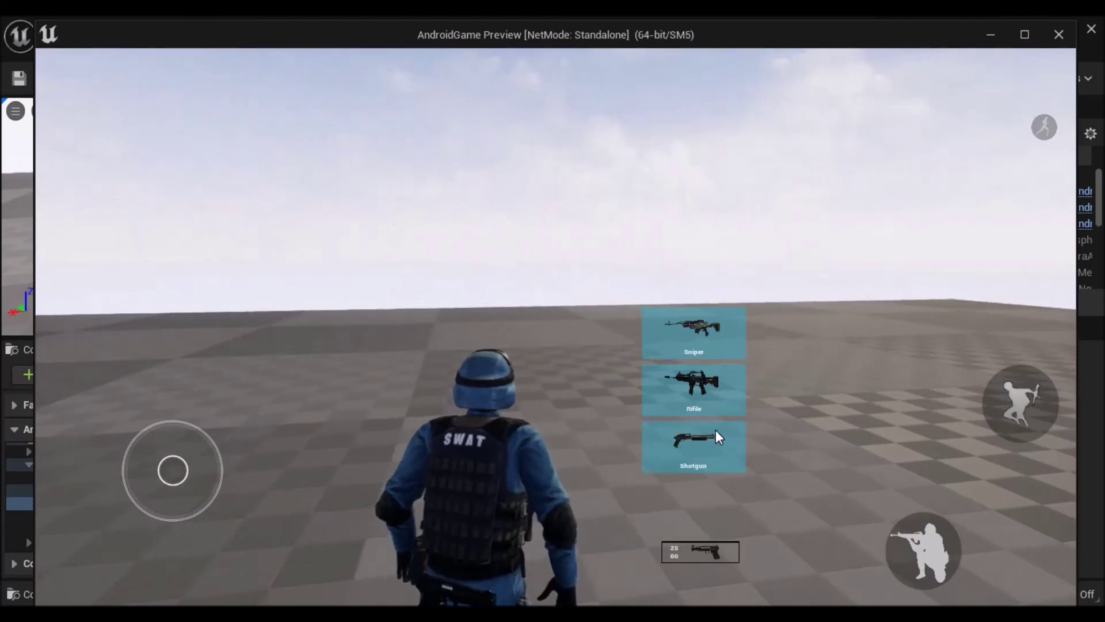
click(706, 374)
click(693, 333)
Draw the rifle from the character's back via its HUD slot and holster it
drag(622, 241, 522, 338)
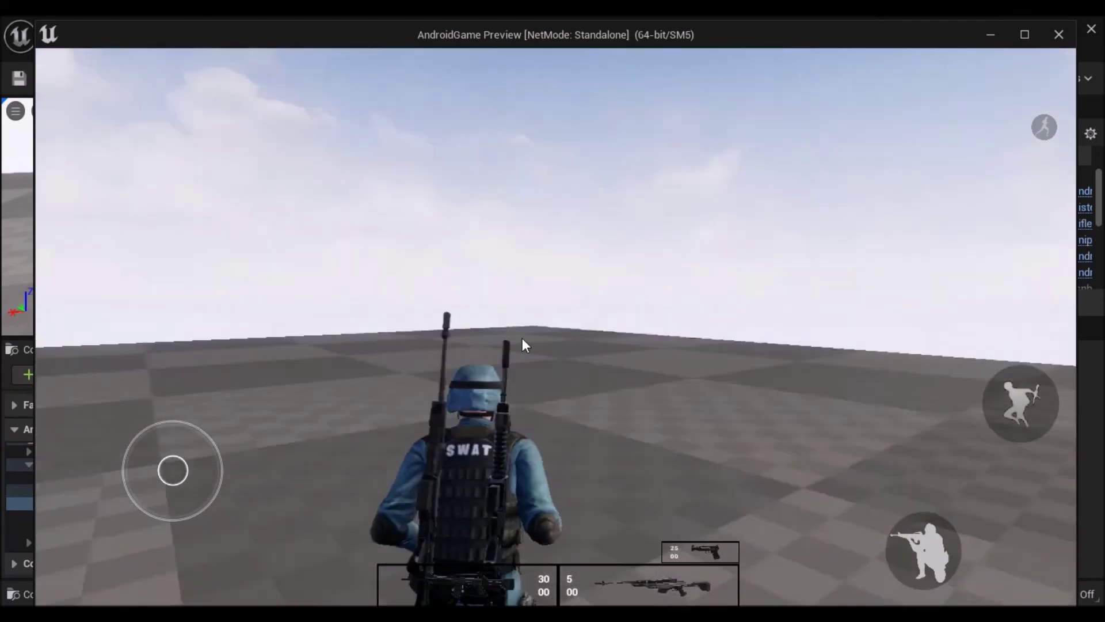
click(482, 588)
click(491, 581)
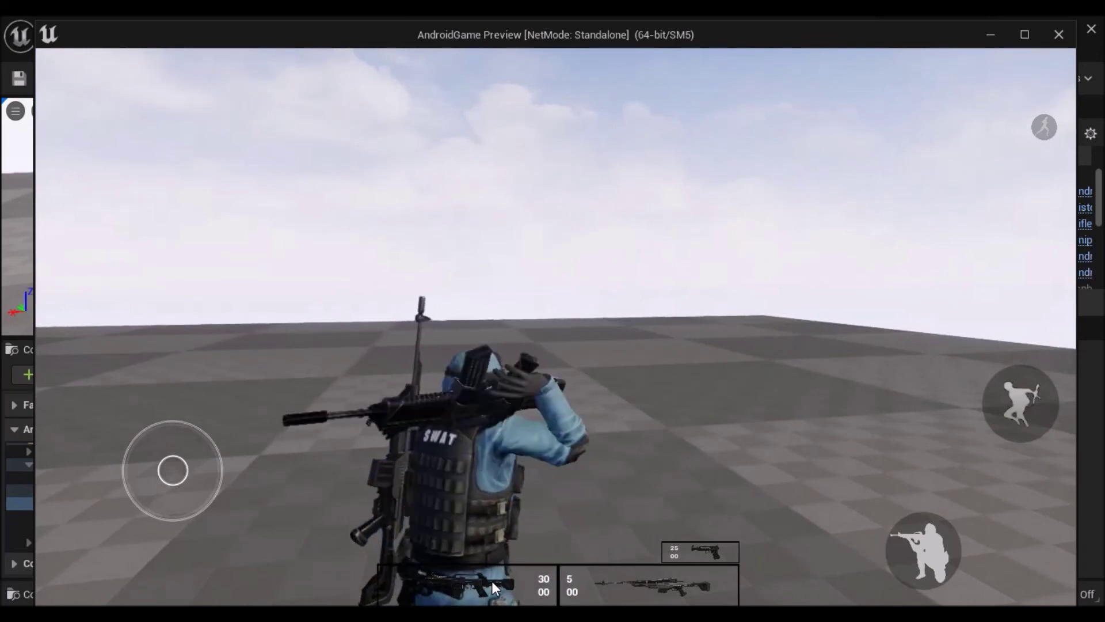